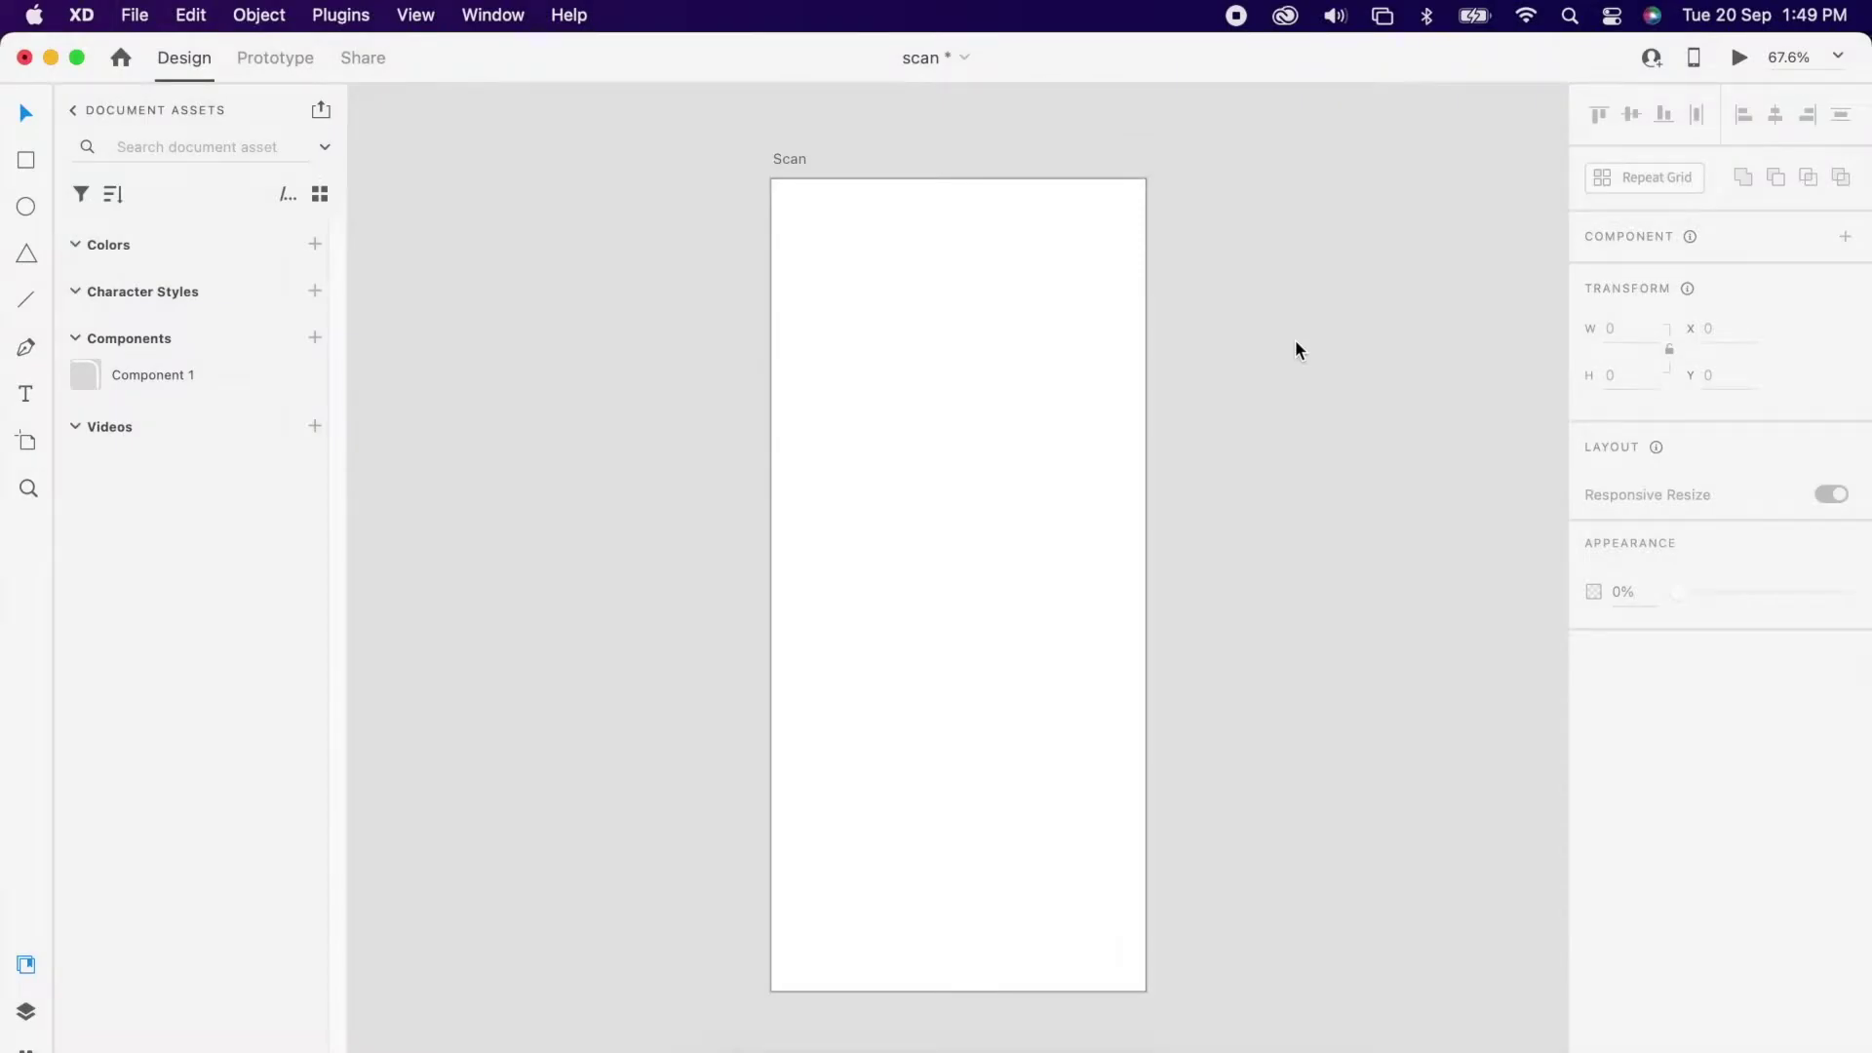
# Step: Fetch the store receipt mockup image from the Chrome image search and paste it into the artboard-sized rectangle on Scan
pyautogui.press('super+Tab')
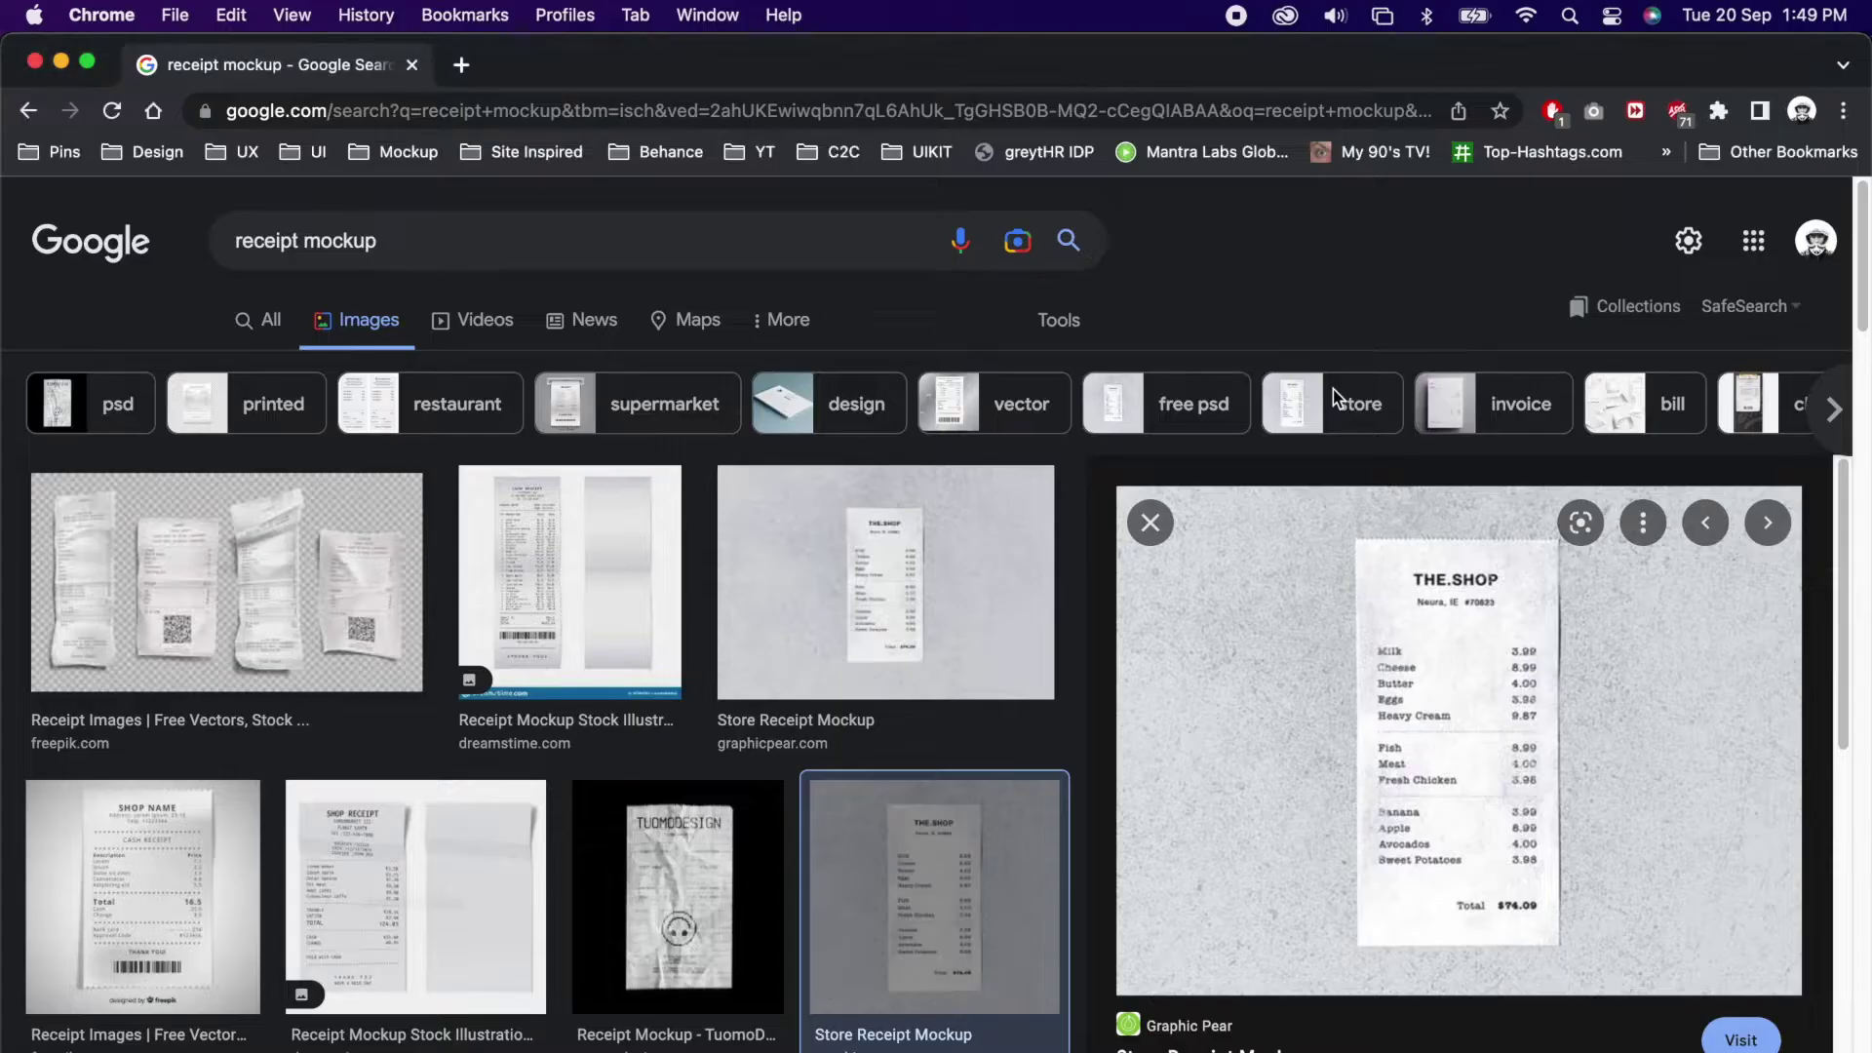
pyautogui.scroll(-5, 1445, 760)
pyautogui.scroll(5, 1445, 760)
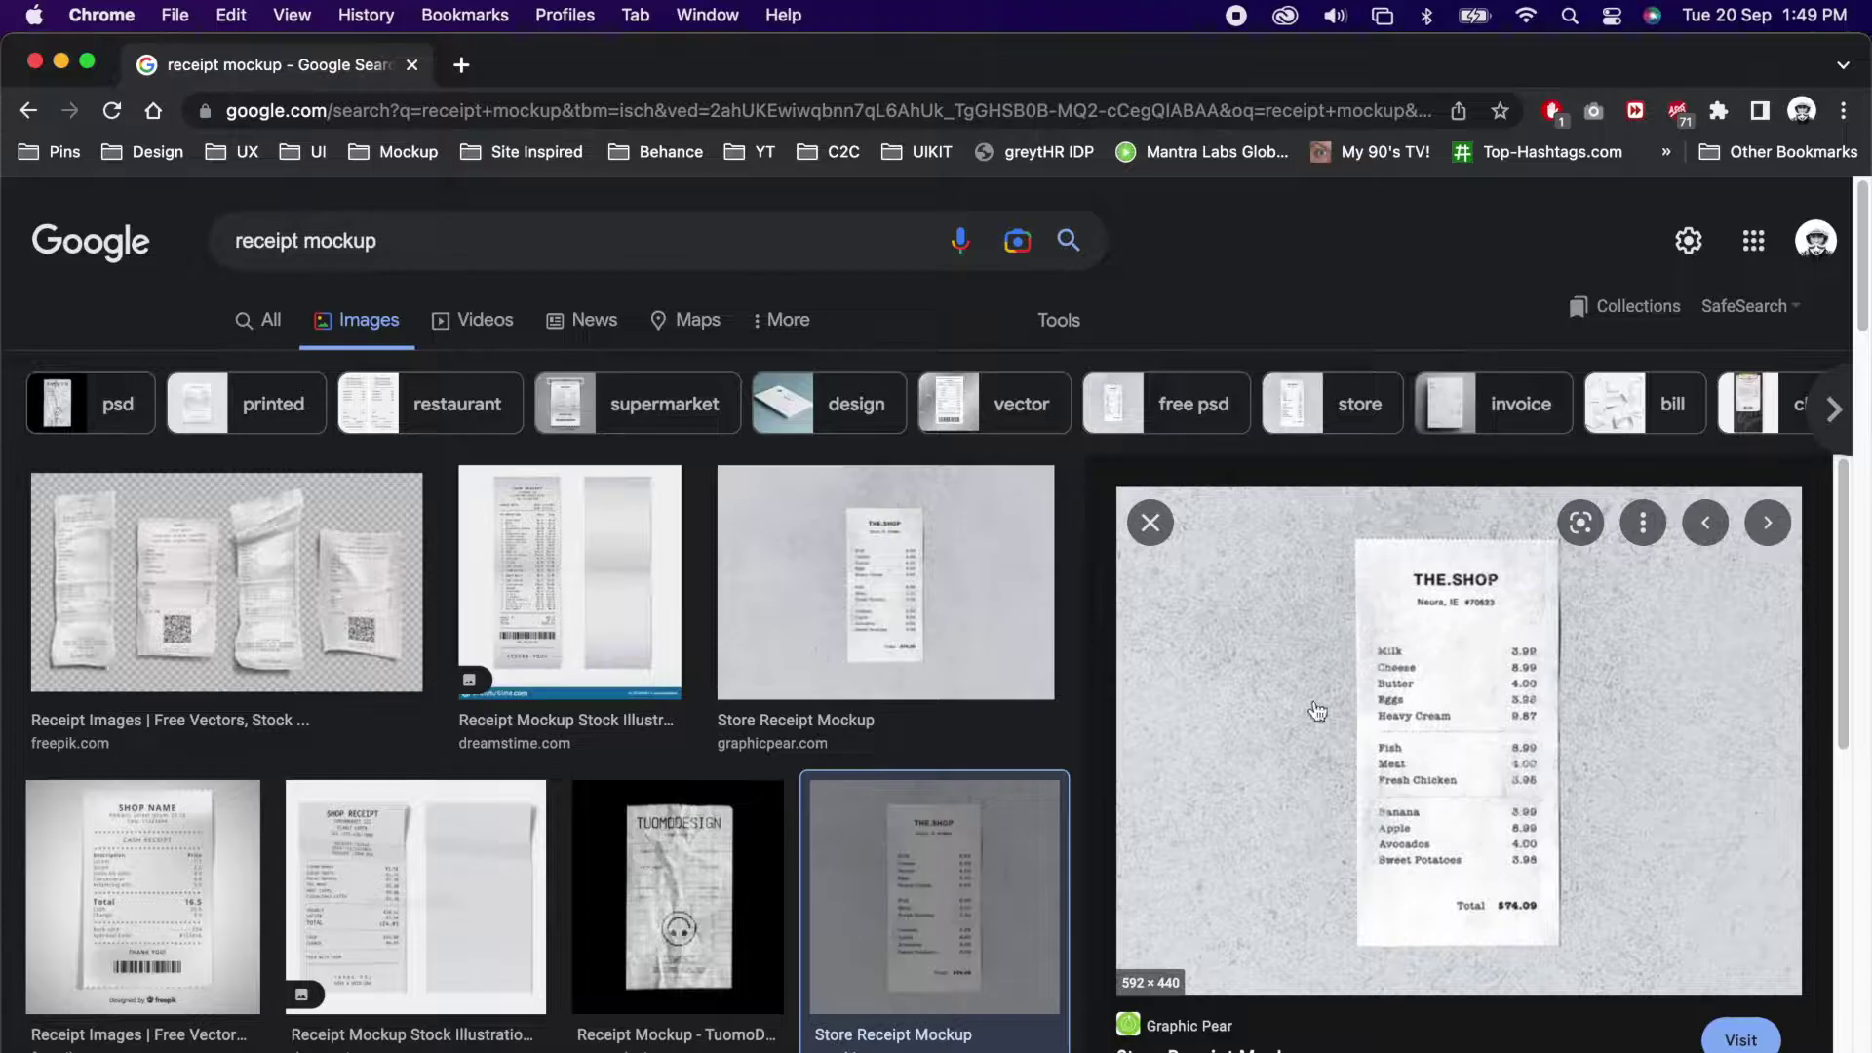
pyautogui.press('super+Tab')
pyautogui.click(1028, 593)
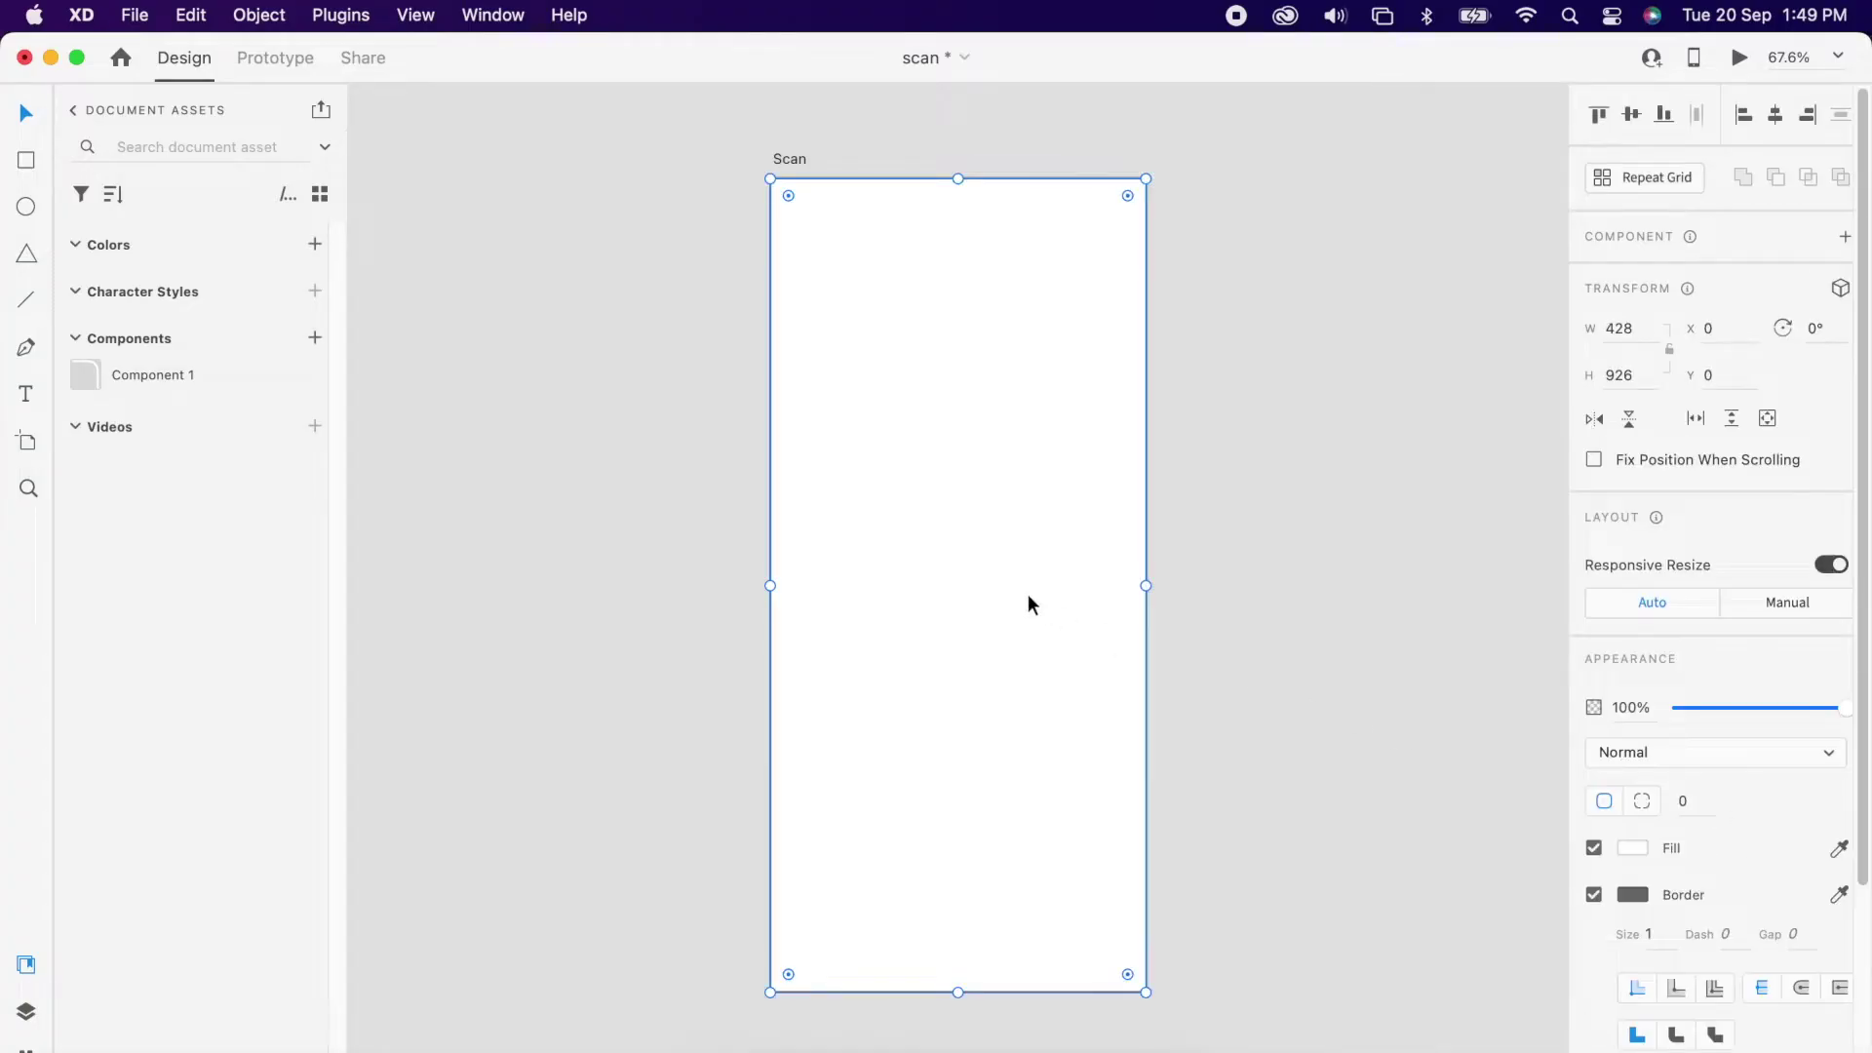
pyautogui.press('super+v')
pyautogui.click(1238, 618)
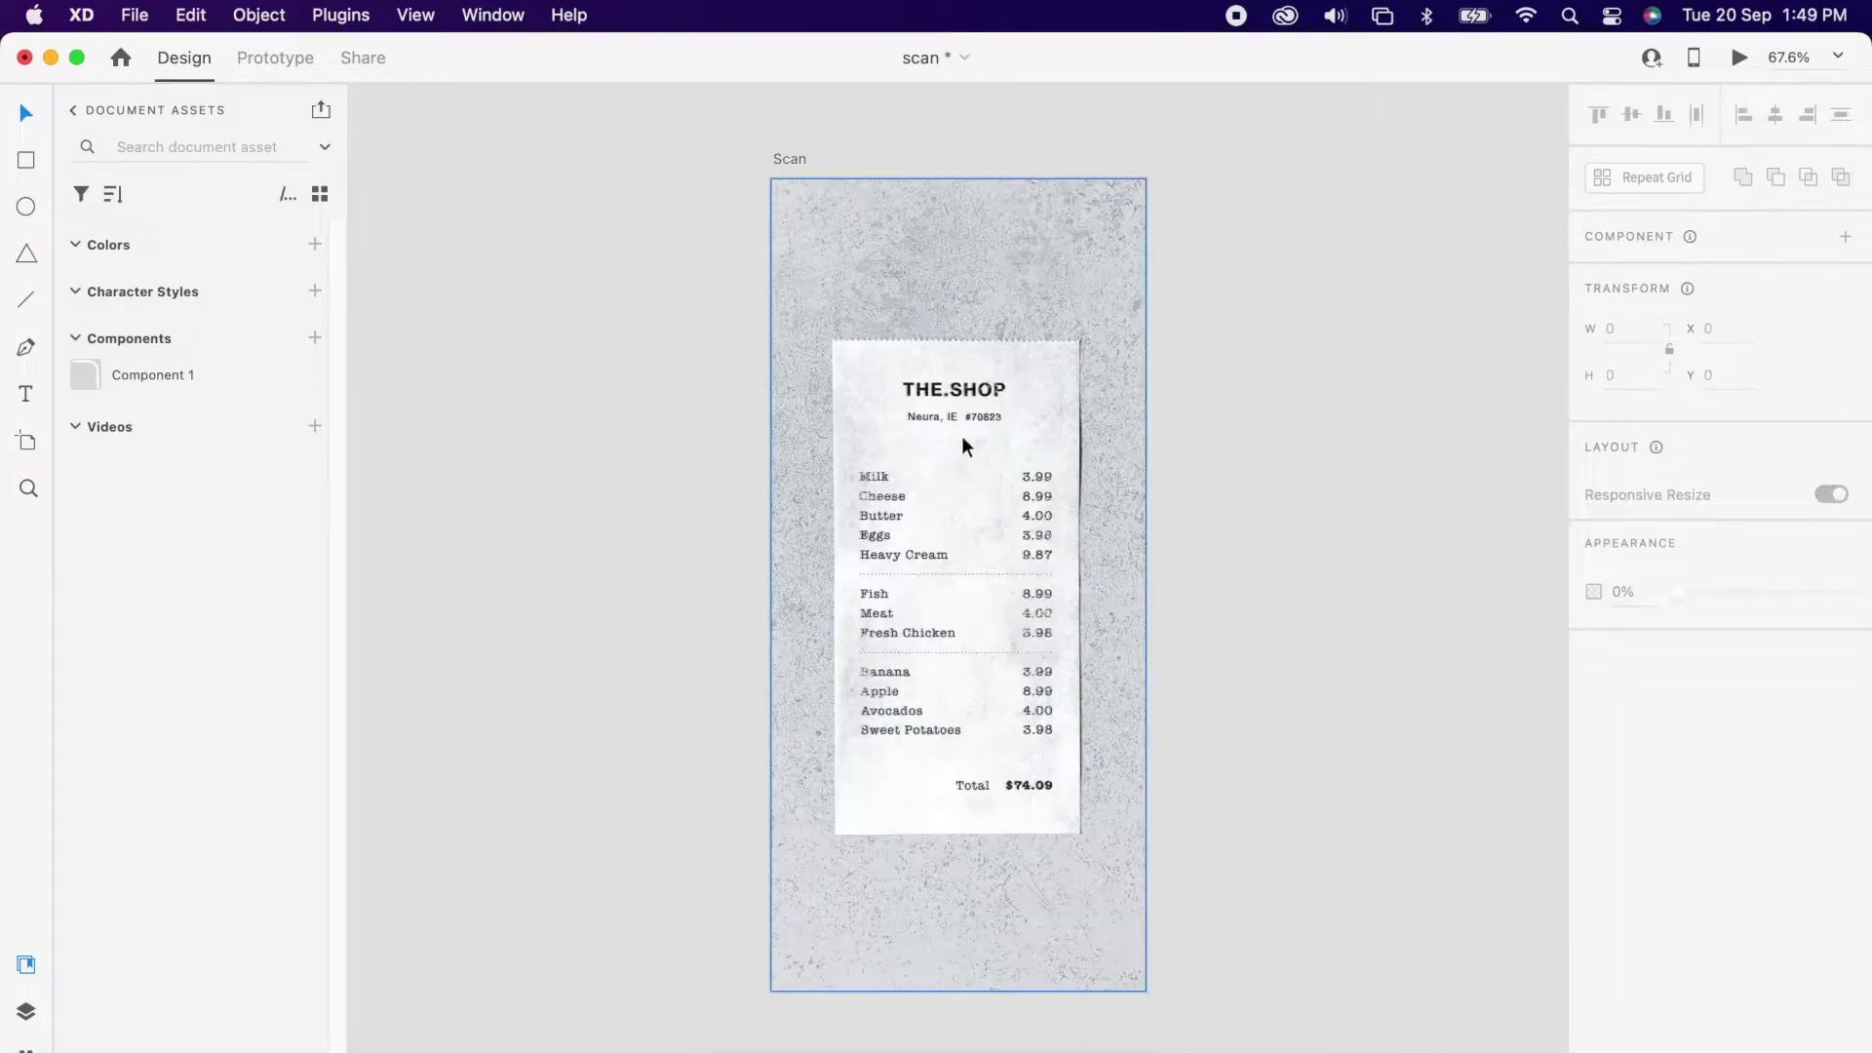
# Step: Cover the Scan artboard with a borderless 428 × 926 rectangle filled black (#000000) at 30% opacity
pyautogui.scroll(2, 1059, 423)
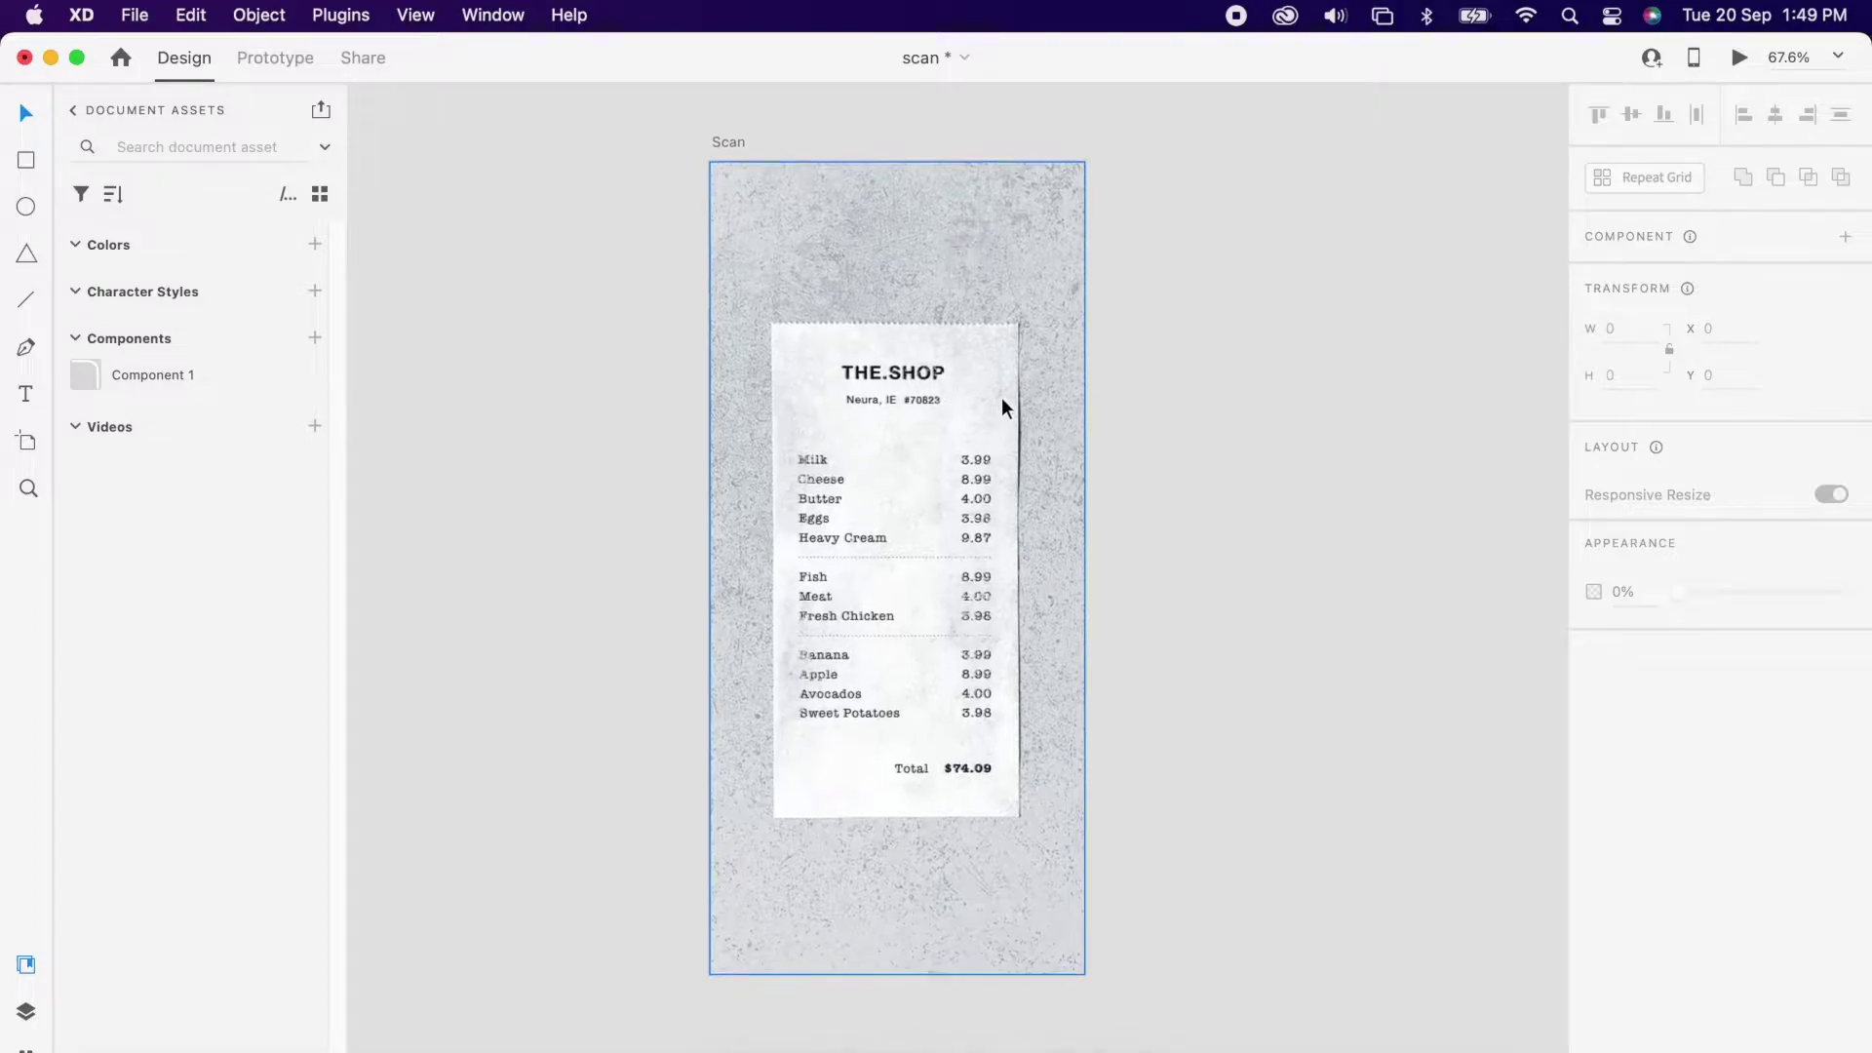
pyautogui.click(27, 159)
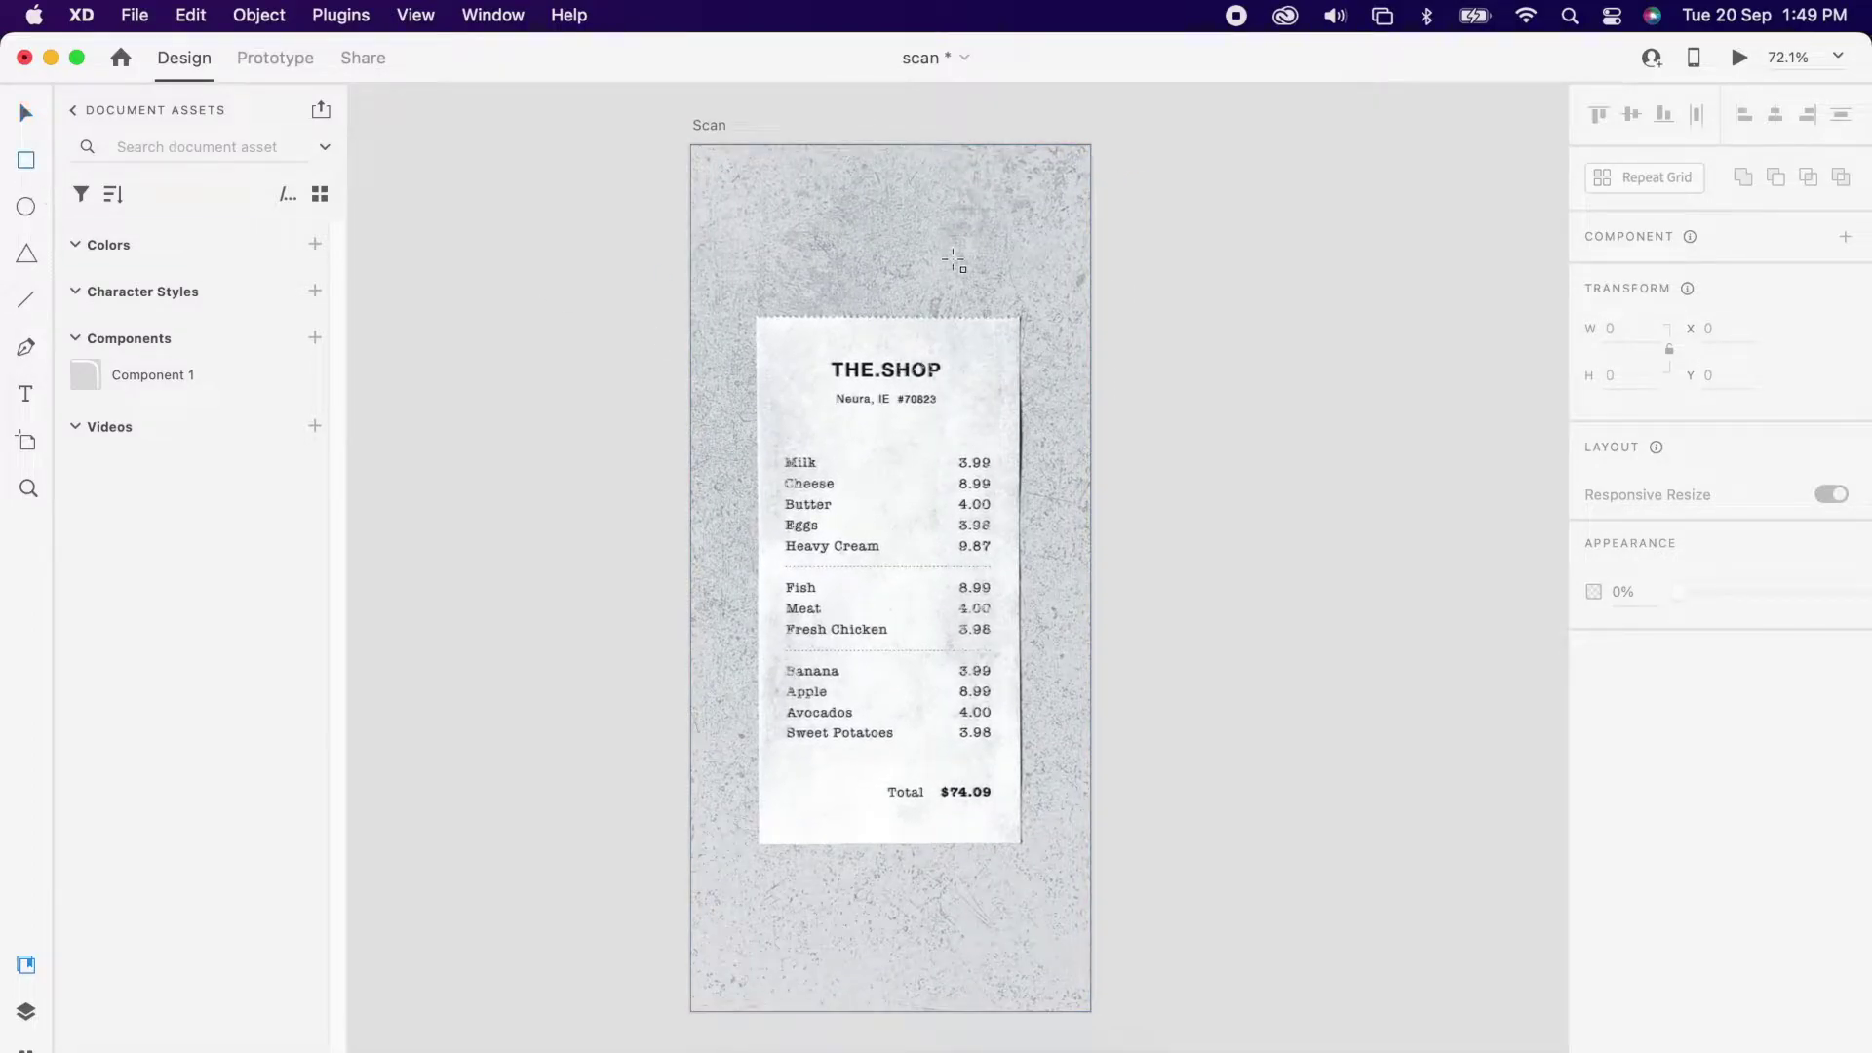
pyautogui.moveTo(685, 158)
pyautogui.mouseDown()
pyautogui.moveTo(1085, 1009)
pyautogui.moveTo(1029, 924)
pyautogui.moveTo(1093, 1012)
pyautogui.mouseUp()
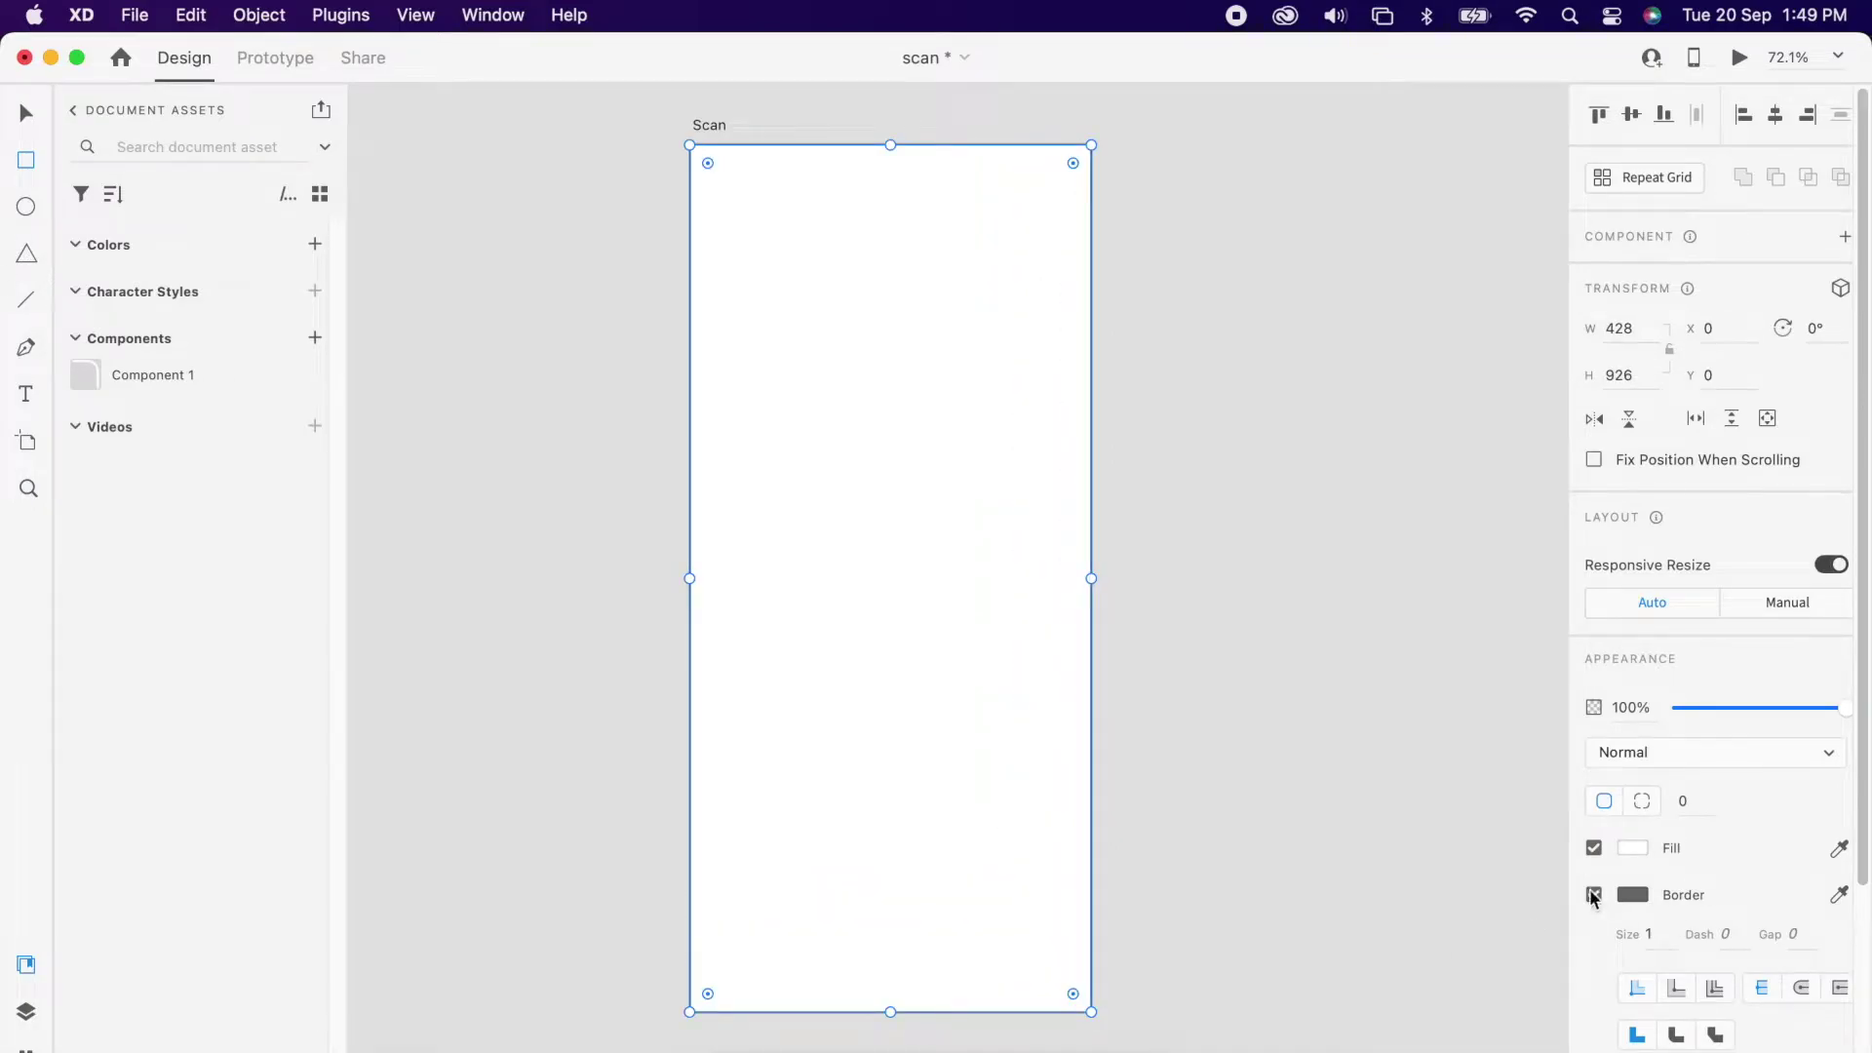
pyautogui.click(1593, 894)
pyautogui.click(1632, 848)
pyautogui.moveTo(1500, 856); pyautogui.dragTo(1232, 998)
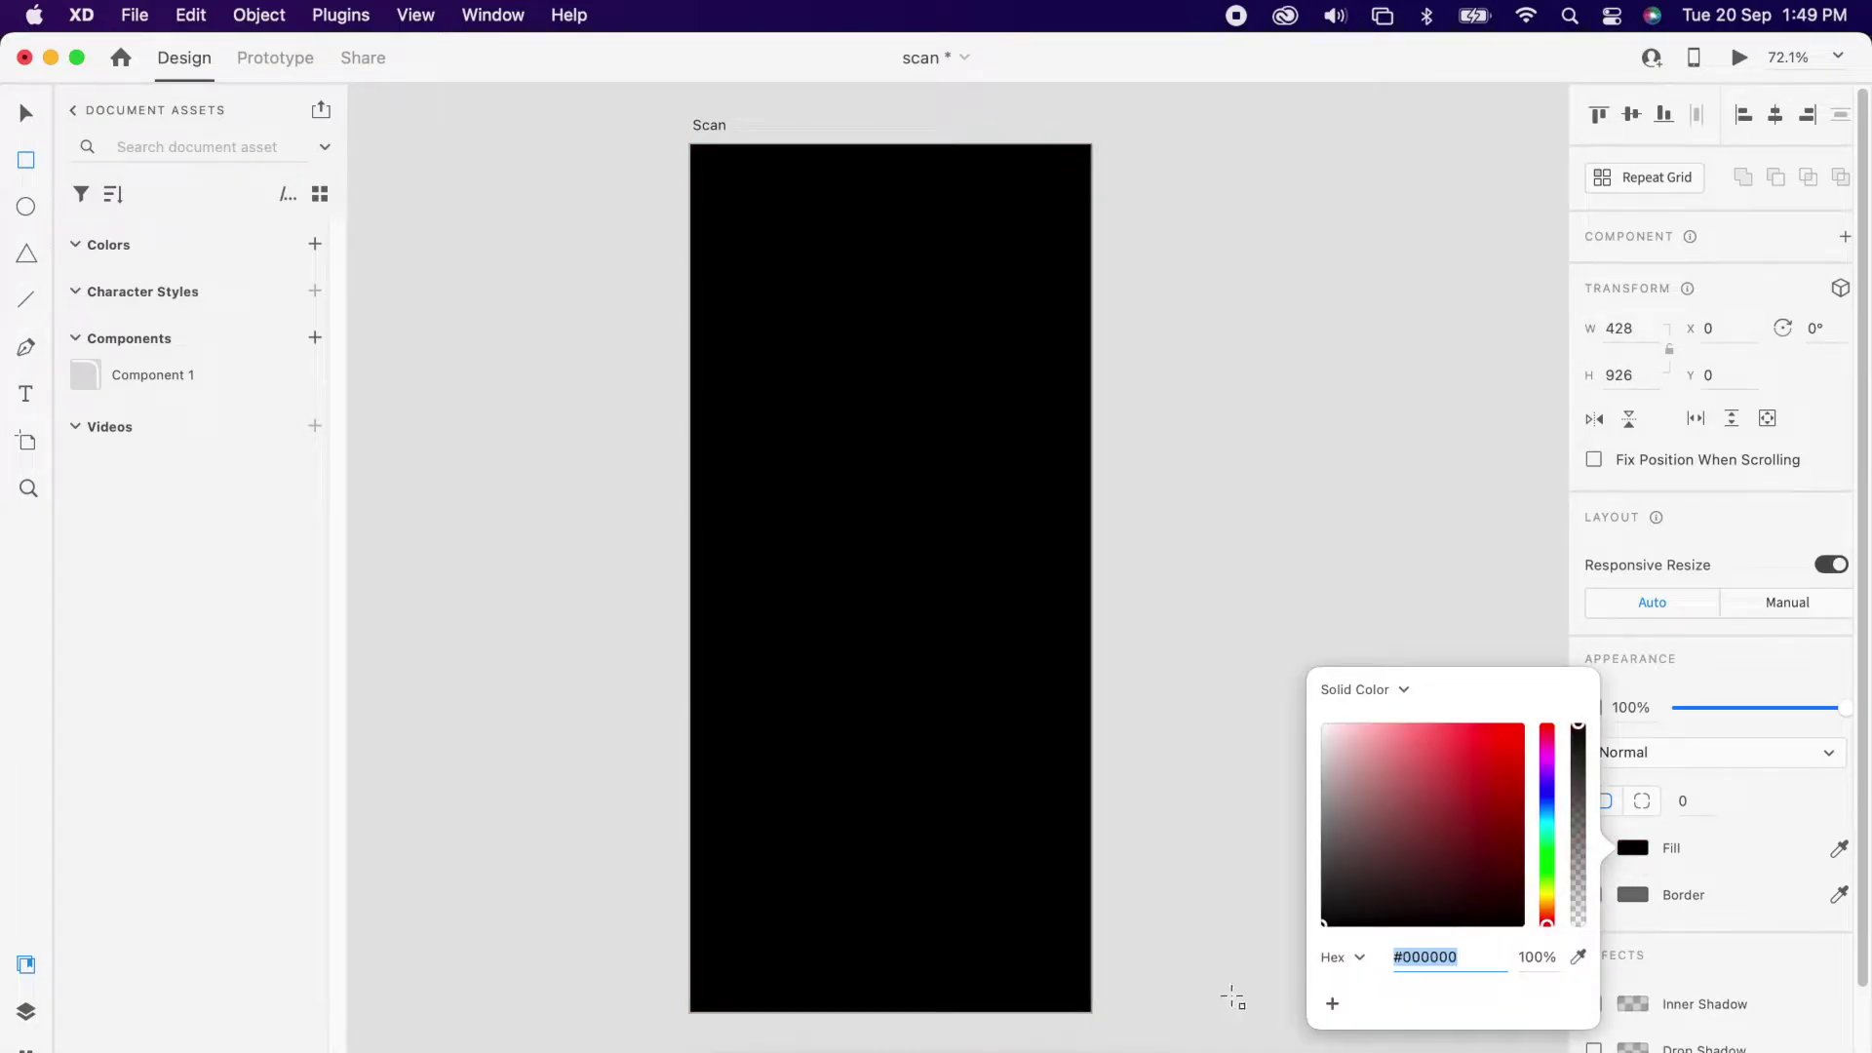
pyautogui.click(1641, 707)
pyautogui.write('30')
pyautogui.press('Return')
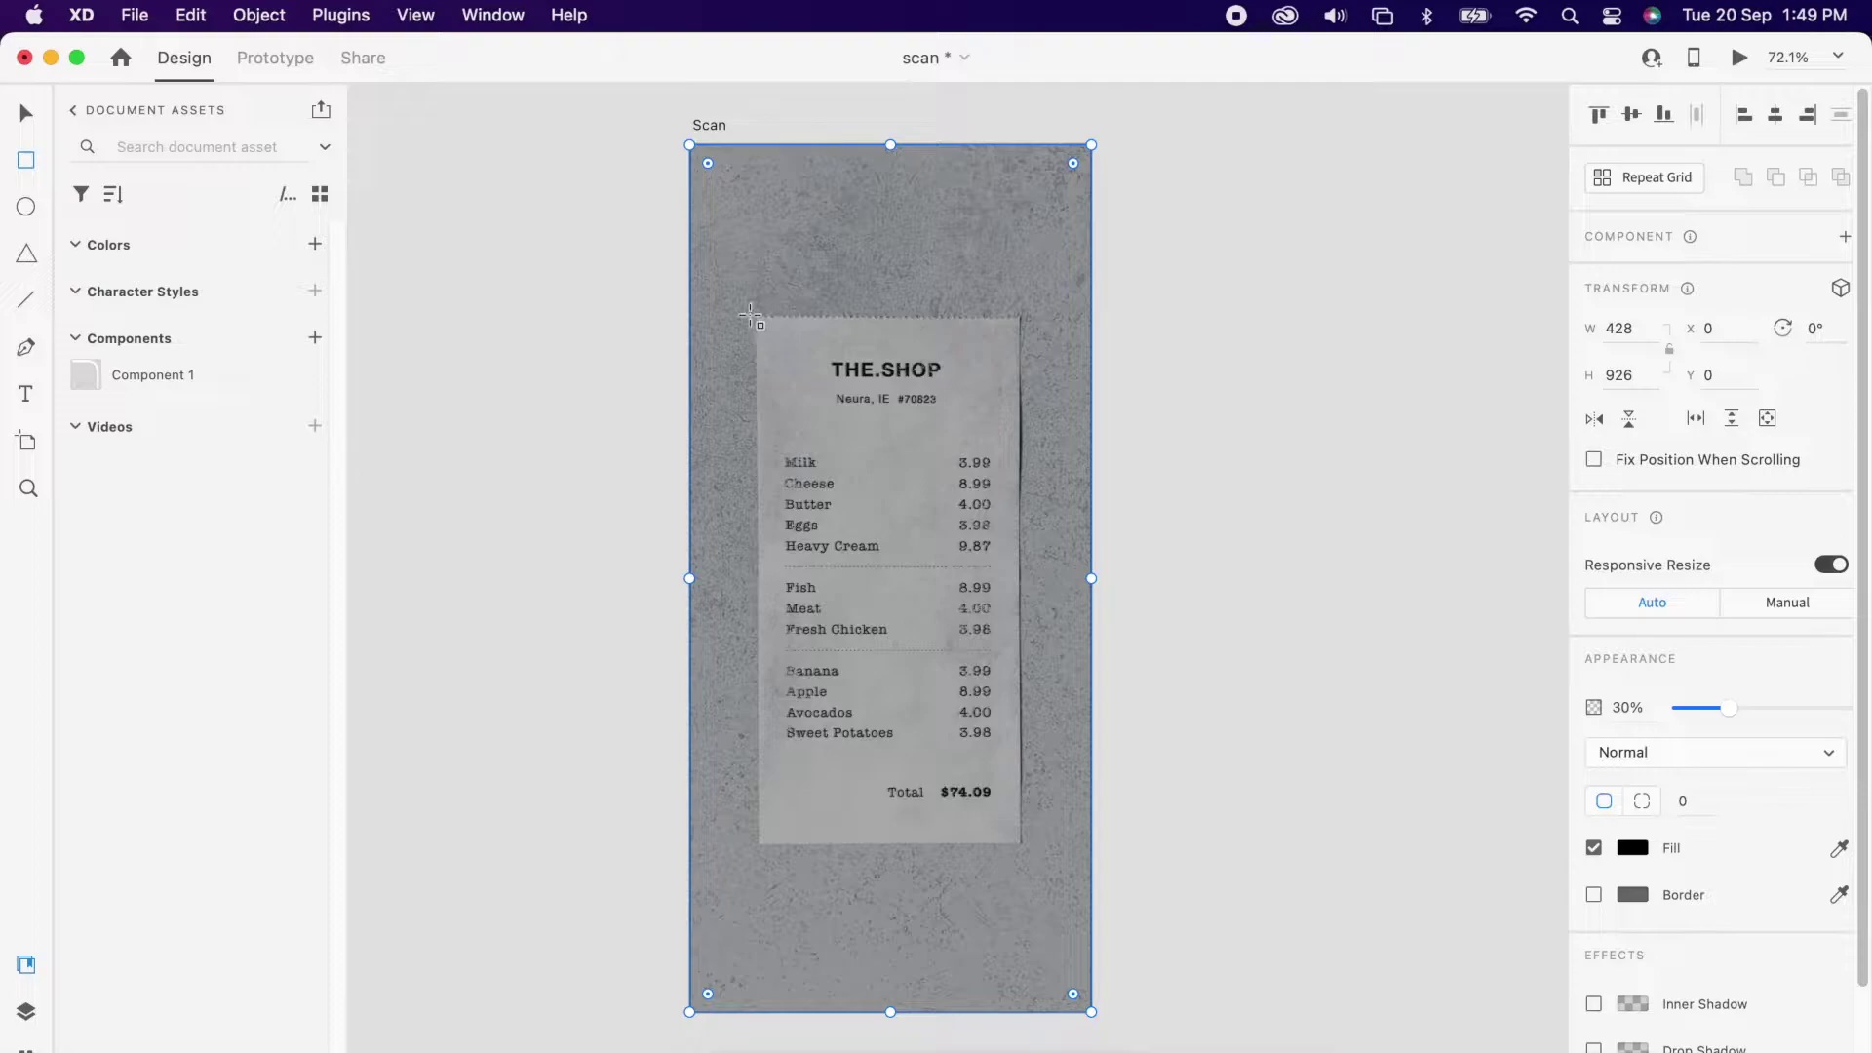
# Step: Draw a rectangle of about 295 × 565 over the receipt and subtract it from the dark overlay
pyautogui.moveTo(754, 317); pyautogui.dragTo(1030, 845)
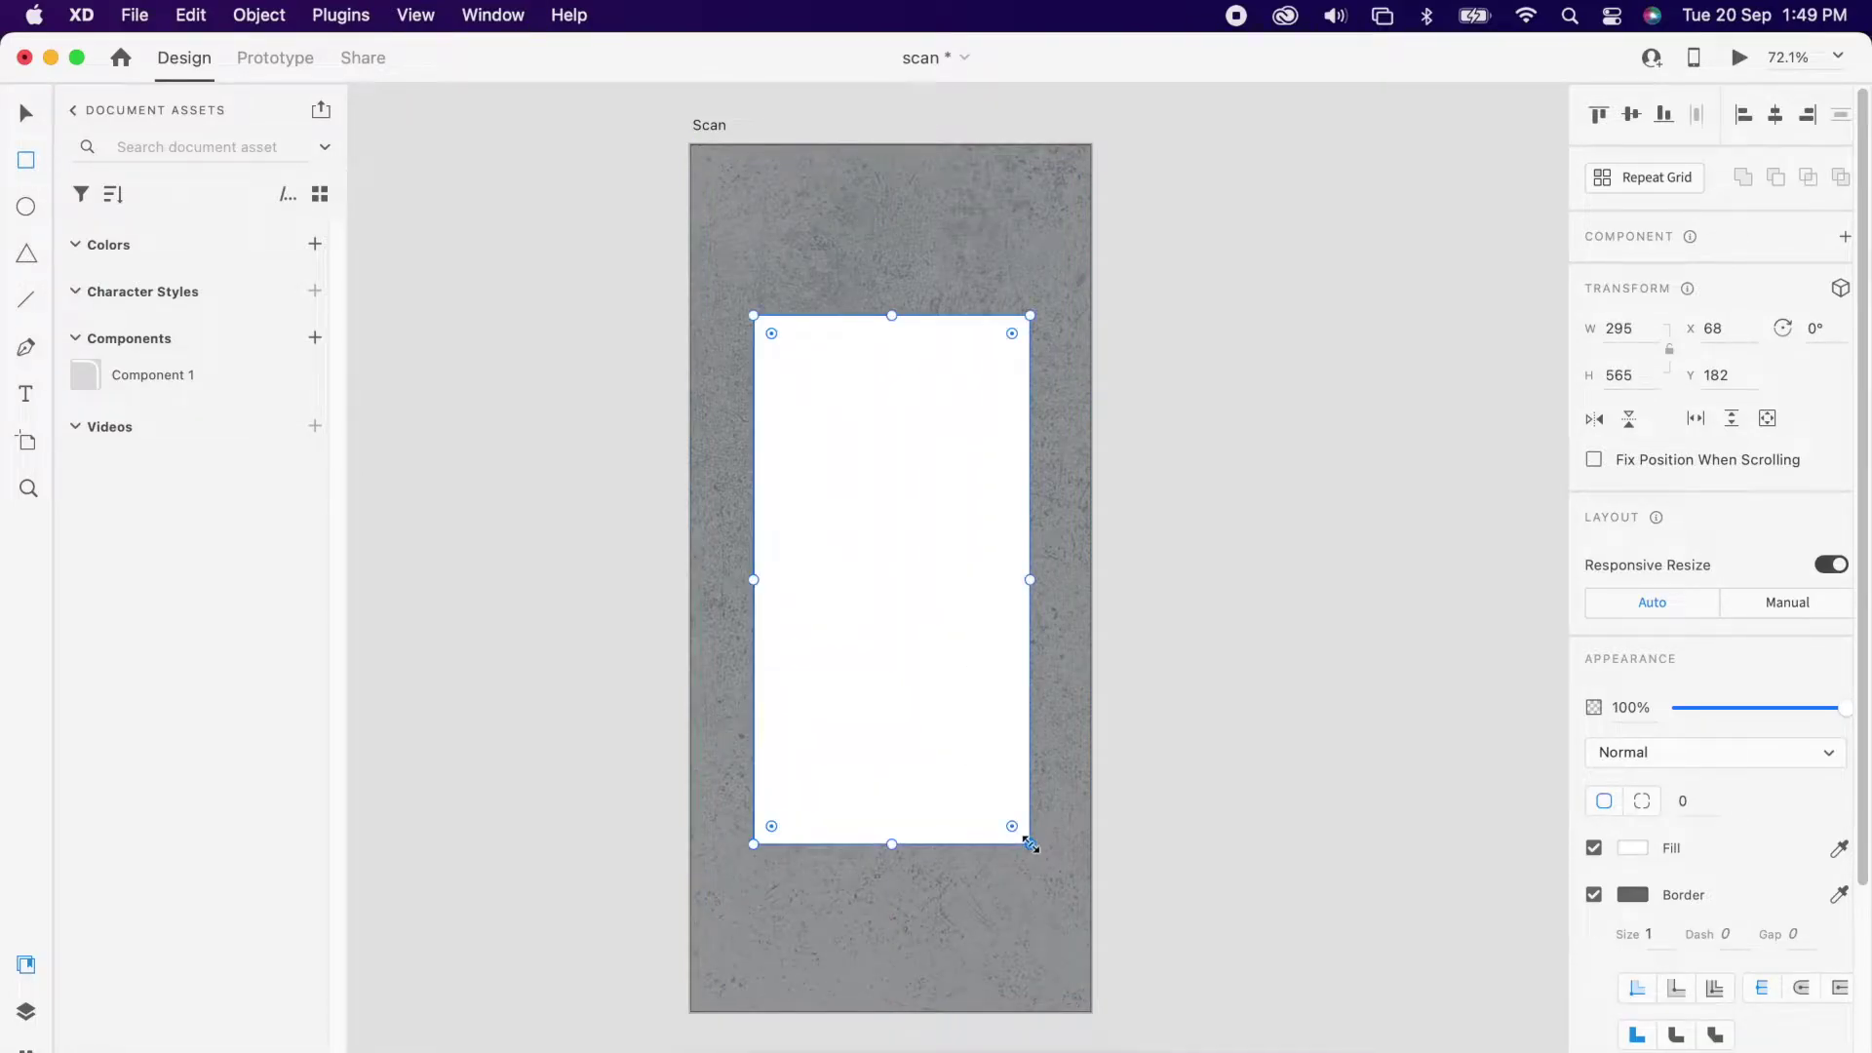
pyautogui.keyDown('shift'); pyautogui.click(1070, 464); pyautogui.keyUp('shift')
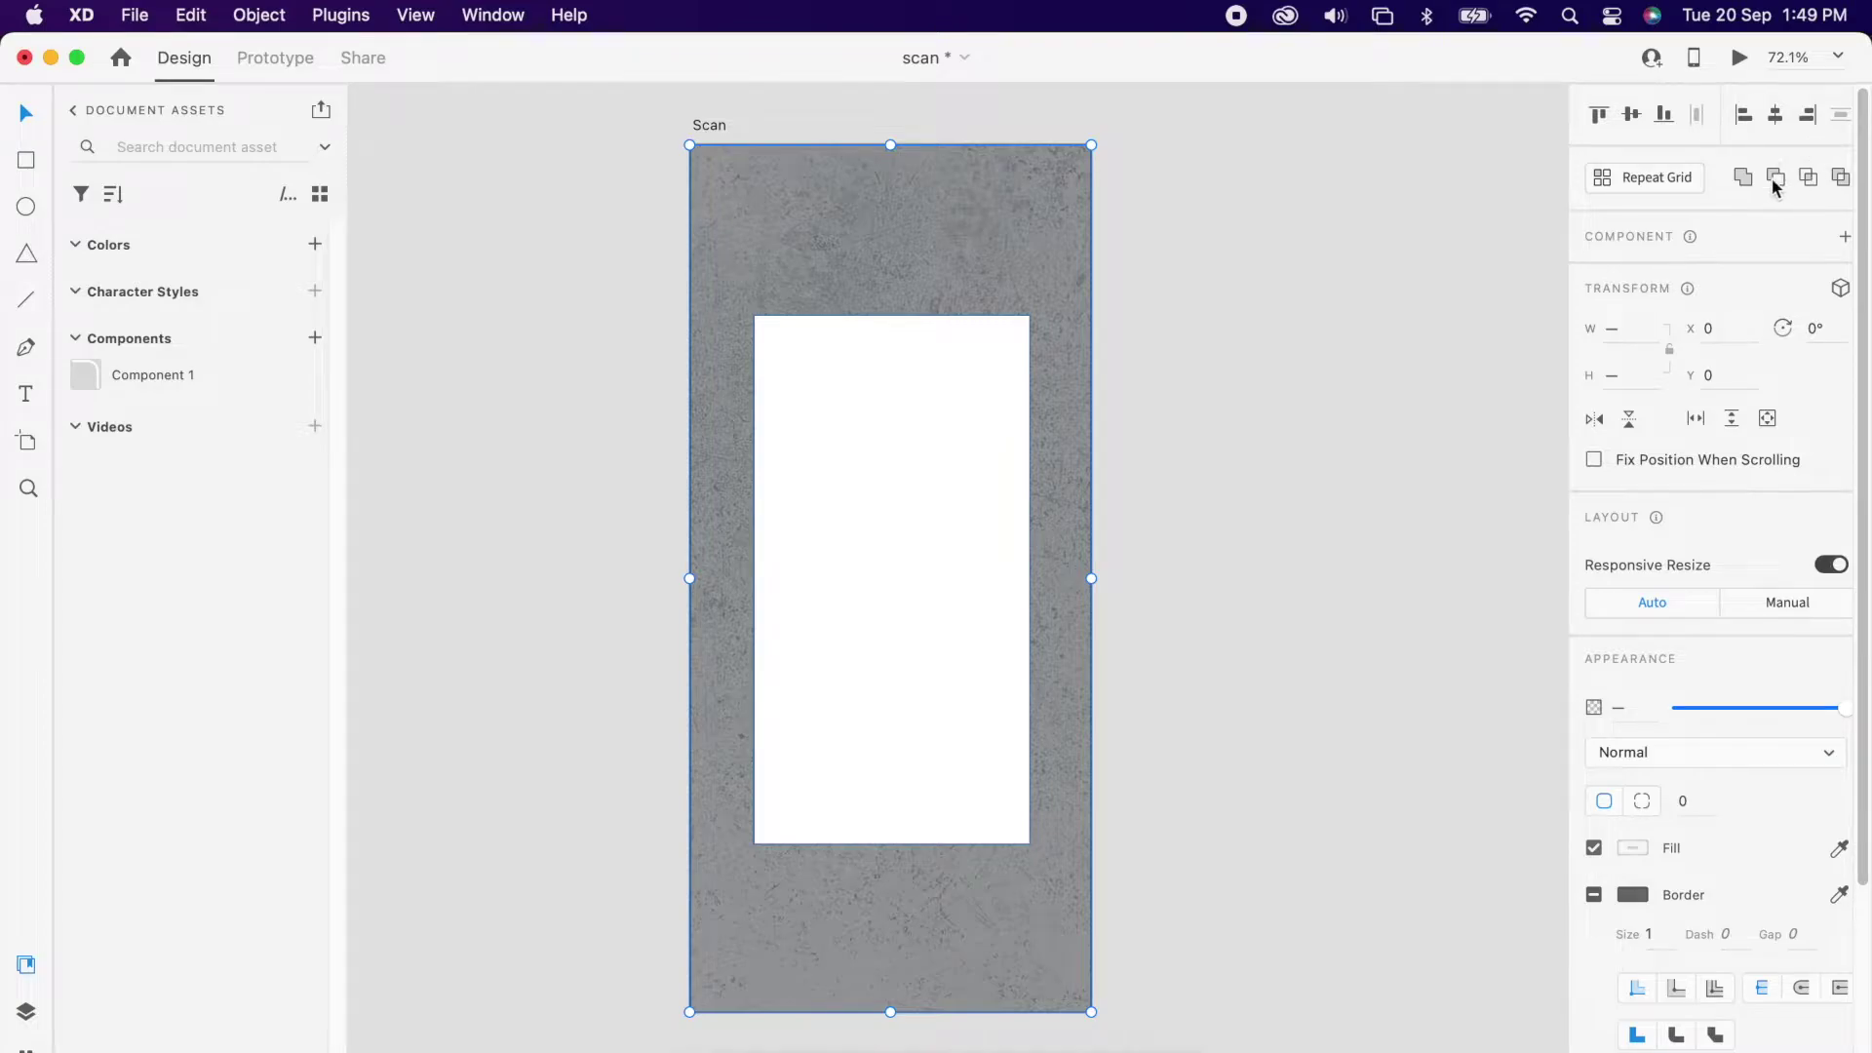
pyautogui.click(1775, 179)
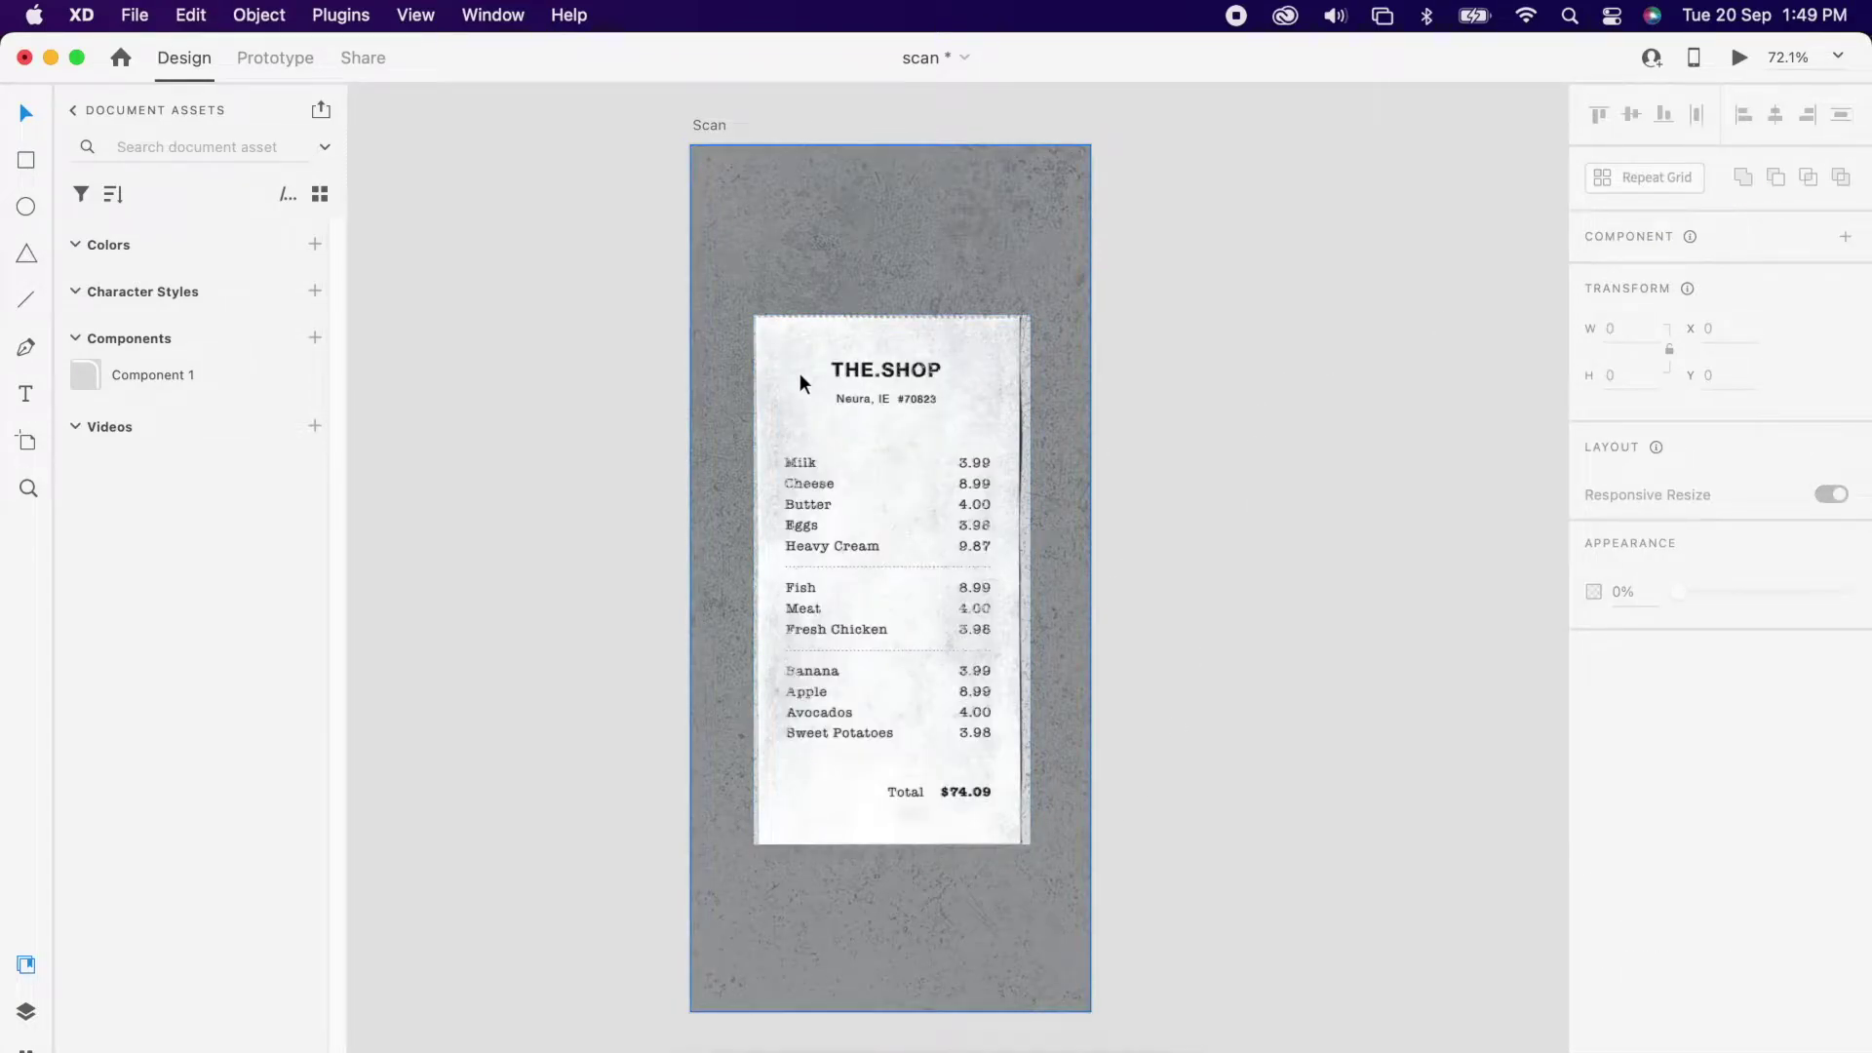
# Step: Place an instance of Component 1 on the canvas and move this corner bracket to the receipt's upper-right corner
pyautogui.moveTo(162, 396); pyautogui.dragTo(485, 414)
pyautogui.click(492, 421)
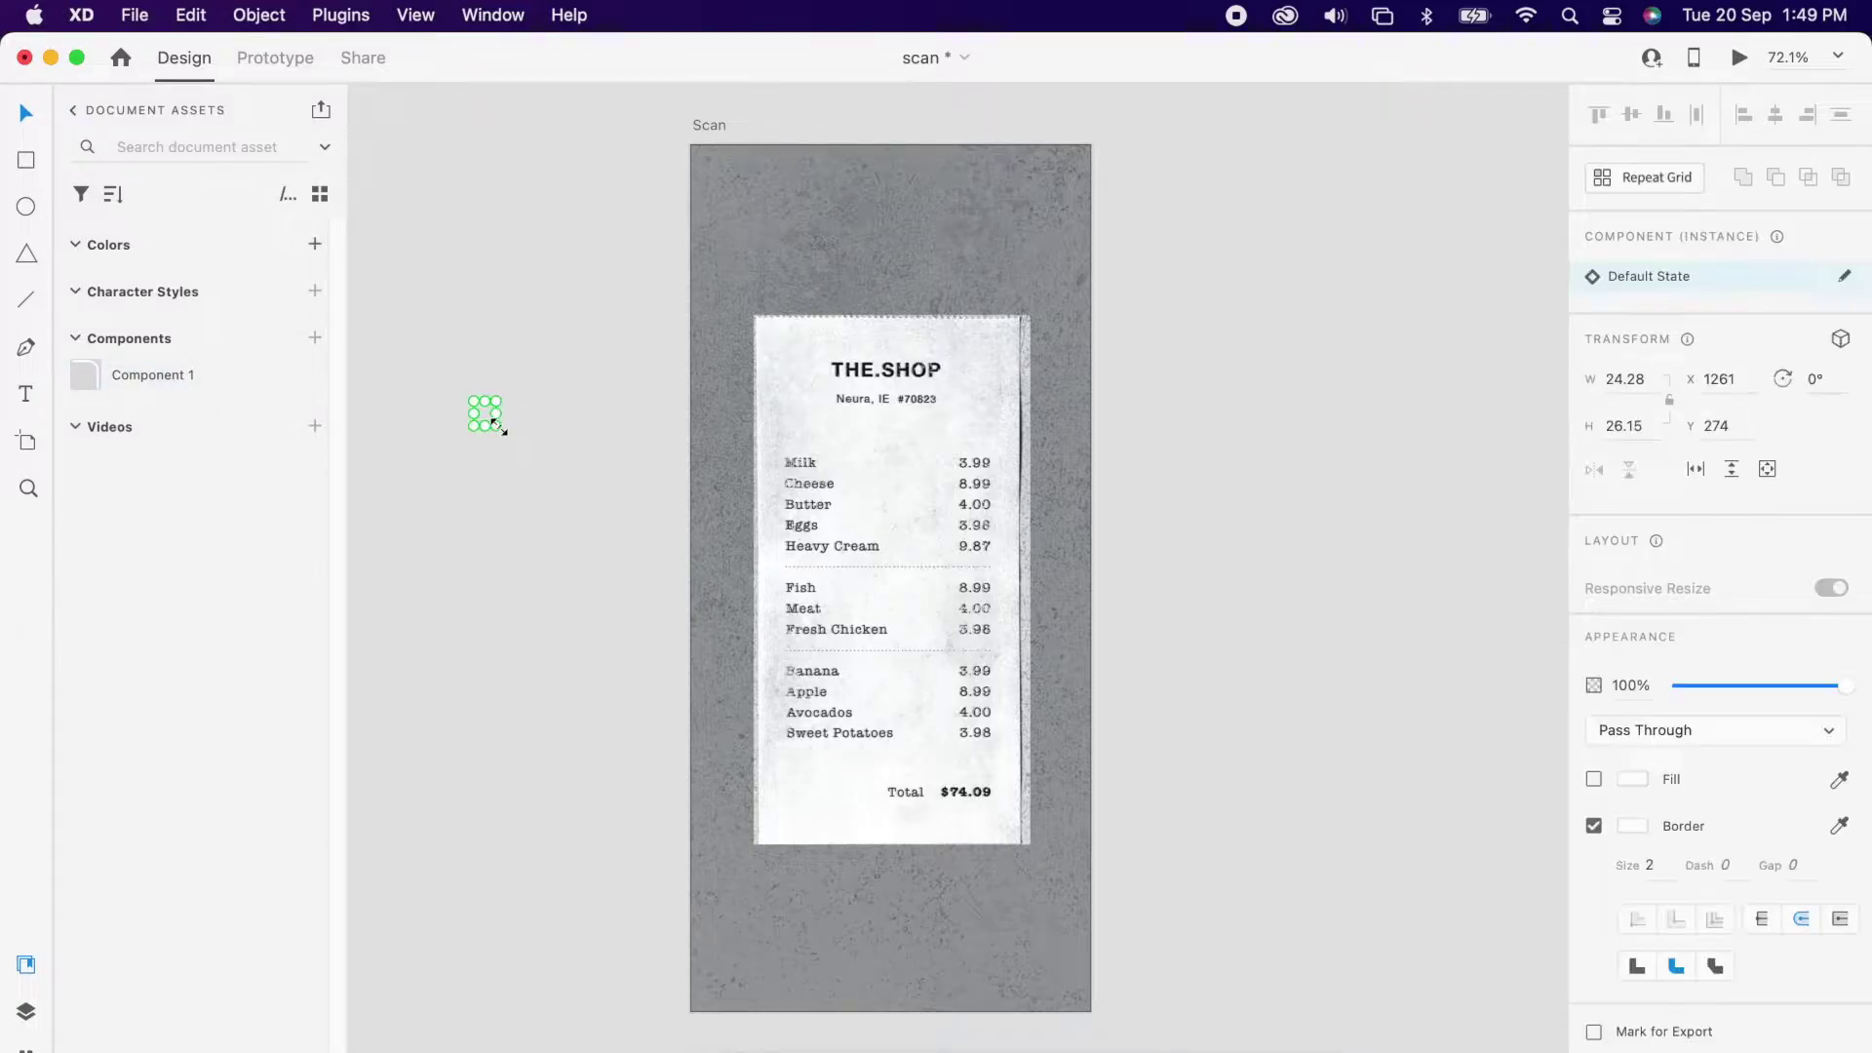
pyautogui.click(514, 474)
pyautogui.moveTo(498, 412); pyautogui.dragTo(1044, 305)
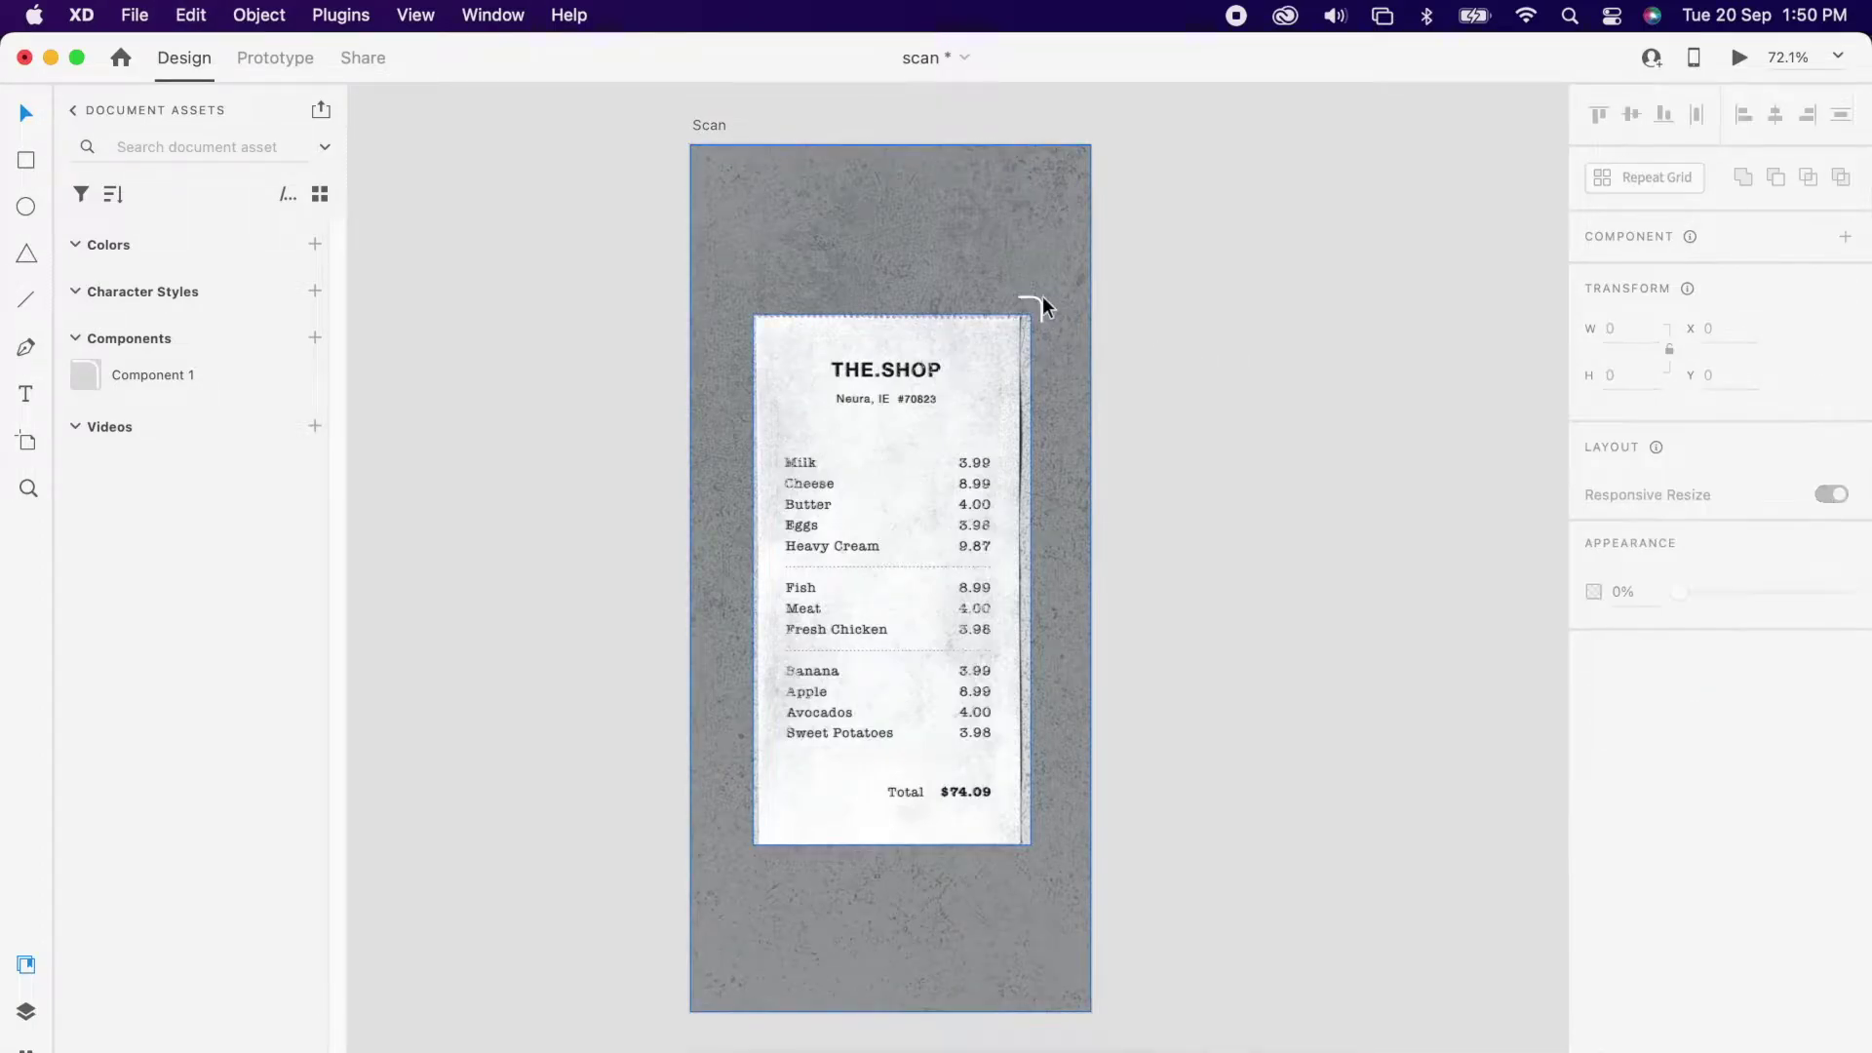
# Step: Duplicate the corner bracket, mirrored, at the receipt's upper-left corner and group the two brackets
pyautogui.moveTo(1043, 298); pyautogui.dragTo(749, 311)
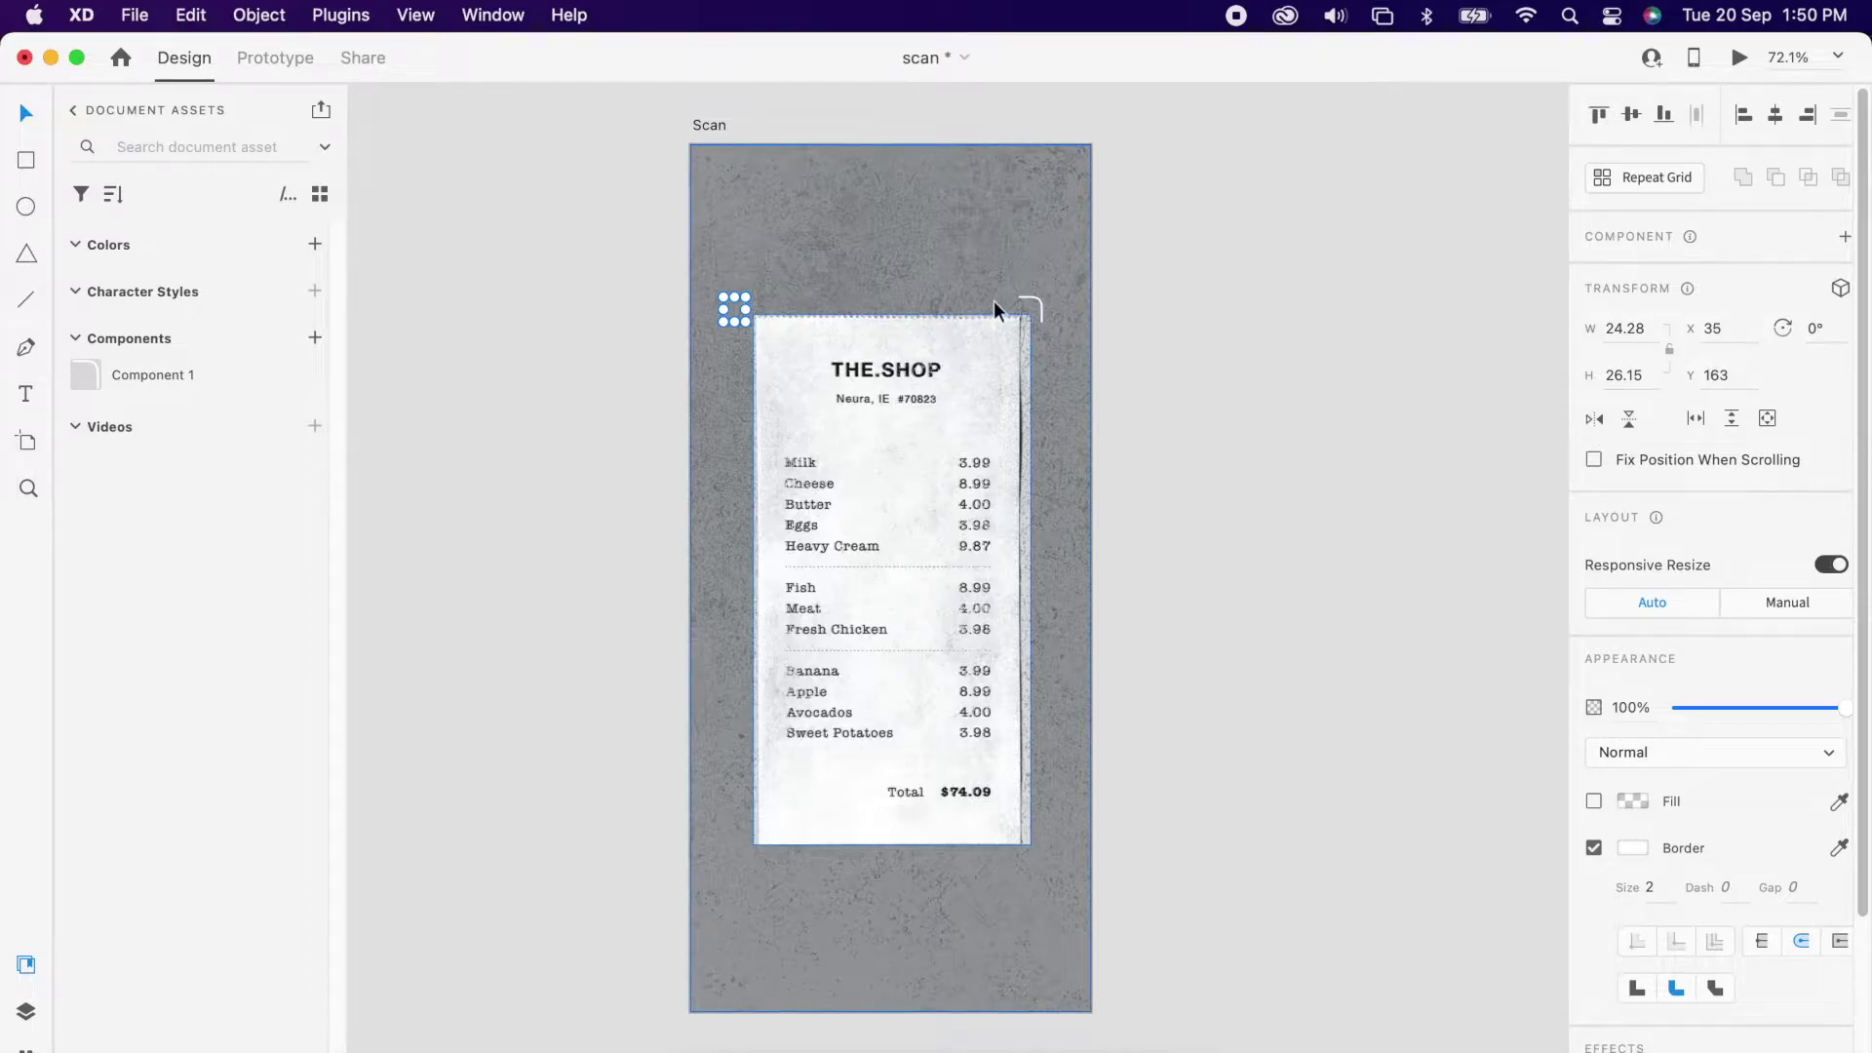
pyautogui.keyDown('shift'); pyautogui.click(1037, 295); pyautogui.keyUp('shift')
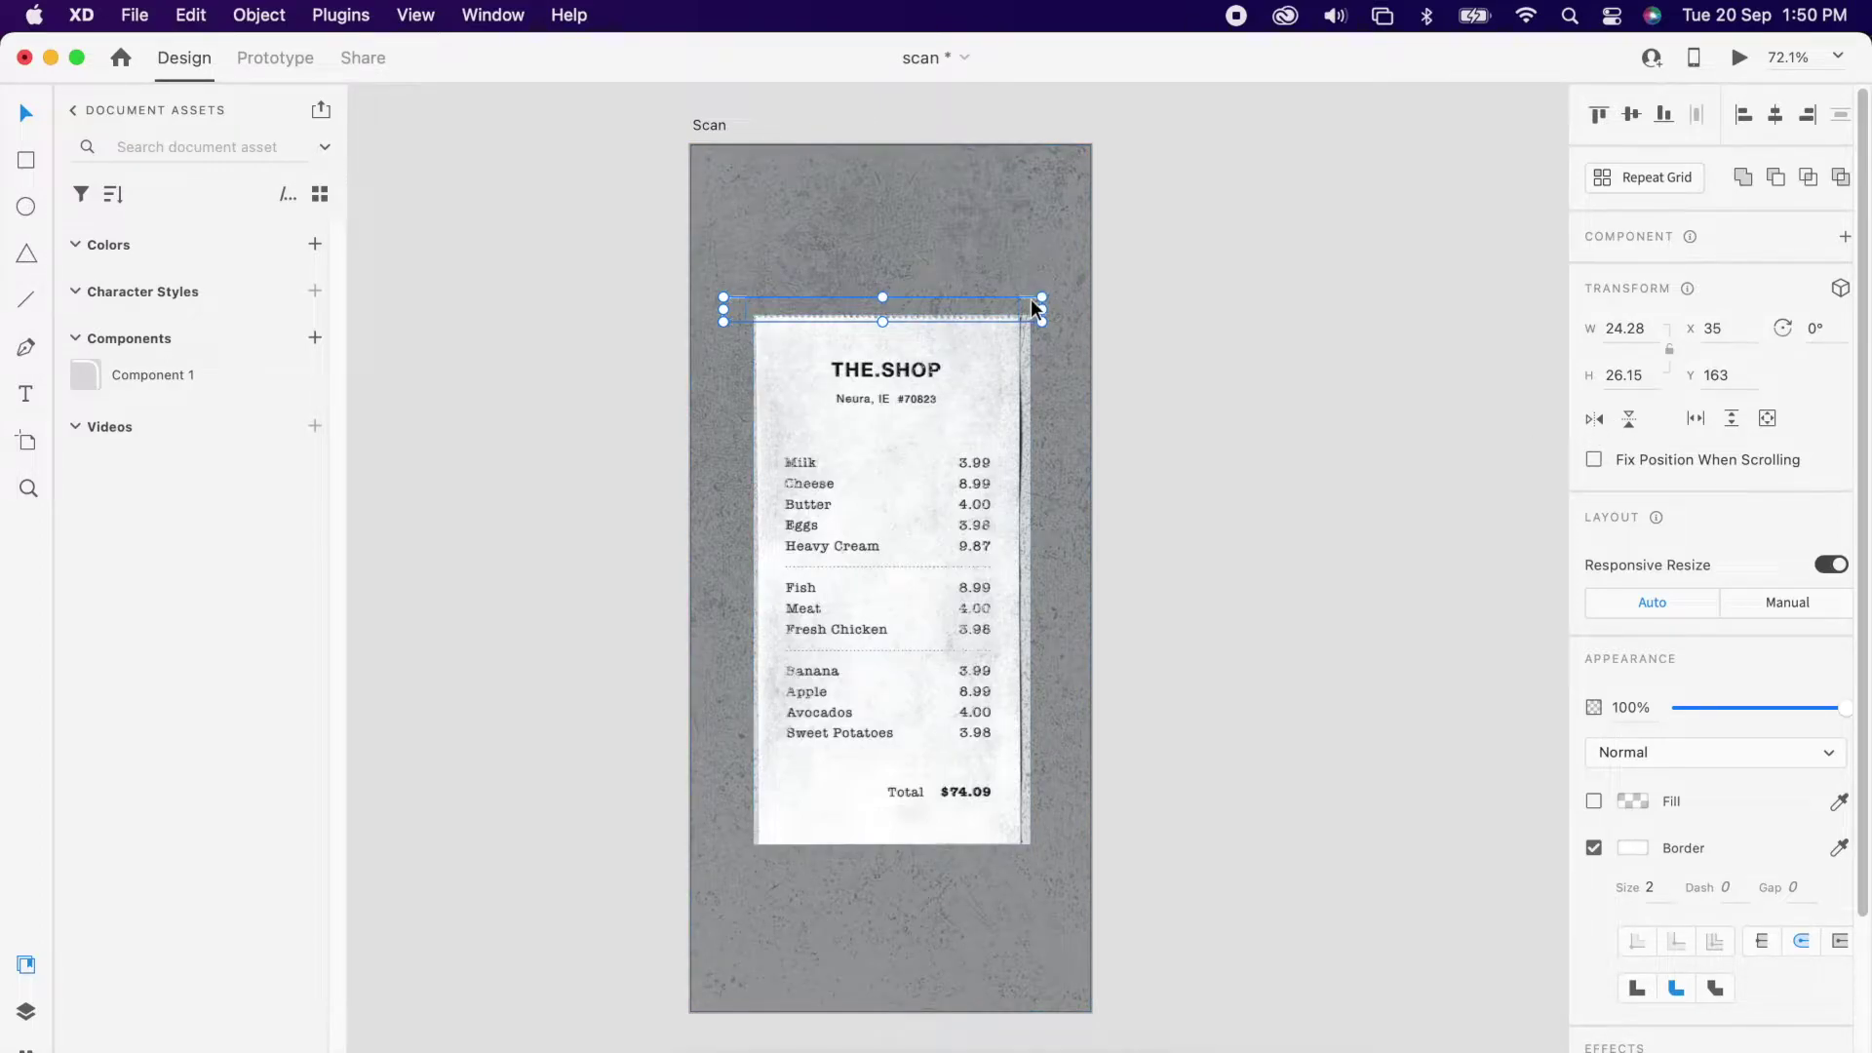
pyautogui.rightClick(1033, 308)
pyautogui.click(1117, 548)
pyautogui.press('super+g')
pyautogui.press('Escape')
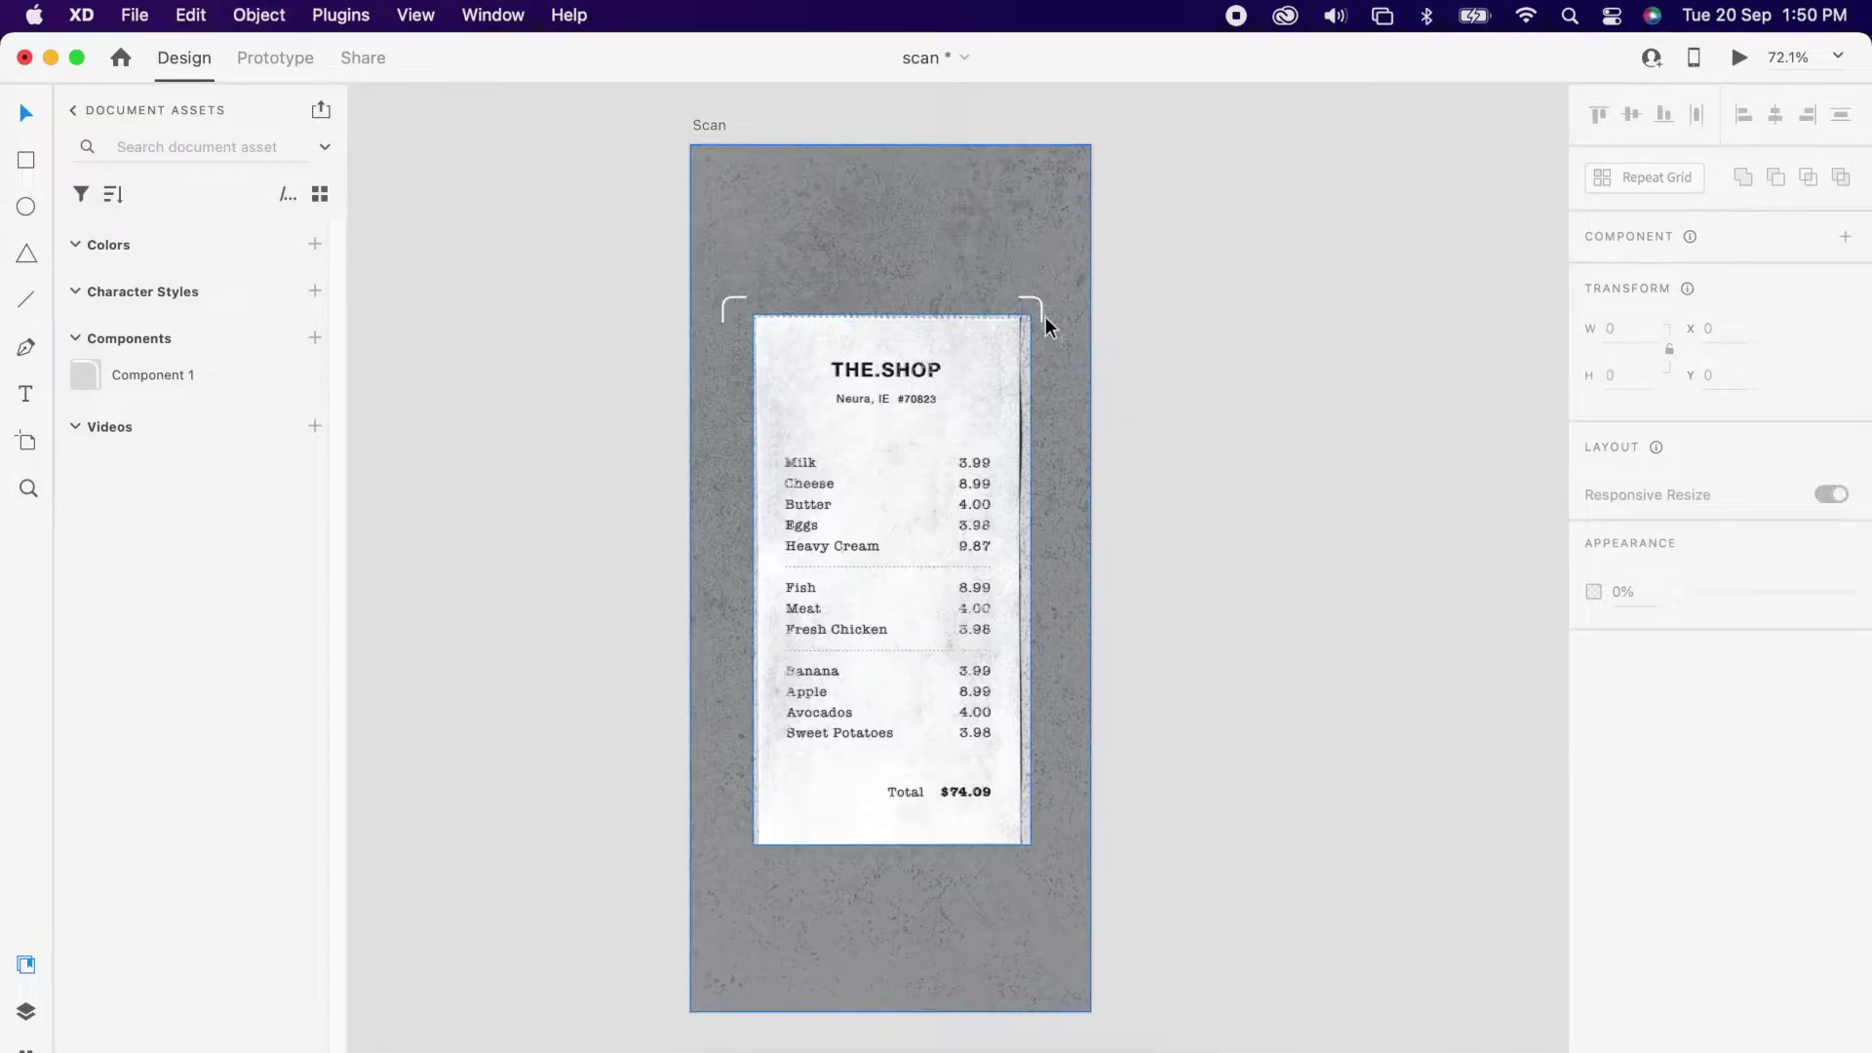
# Step: Duplicate the bracket pair at the receipt's lower edge and flip the copy vertically
pyautogui.moveTo(1045, 316); pyautogui.dragTo(1022, 857)
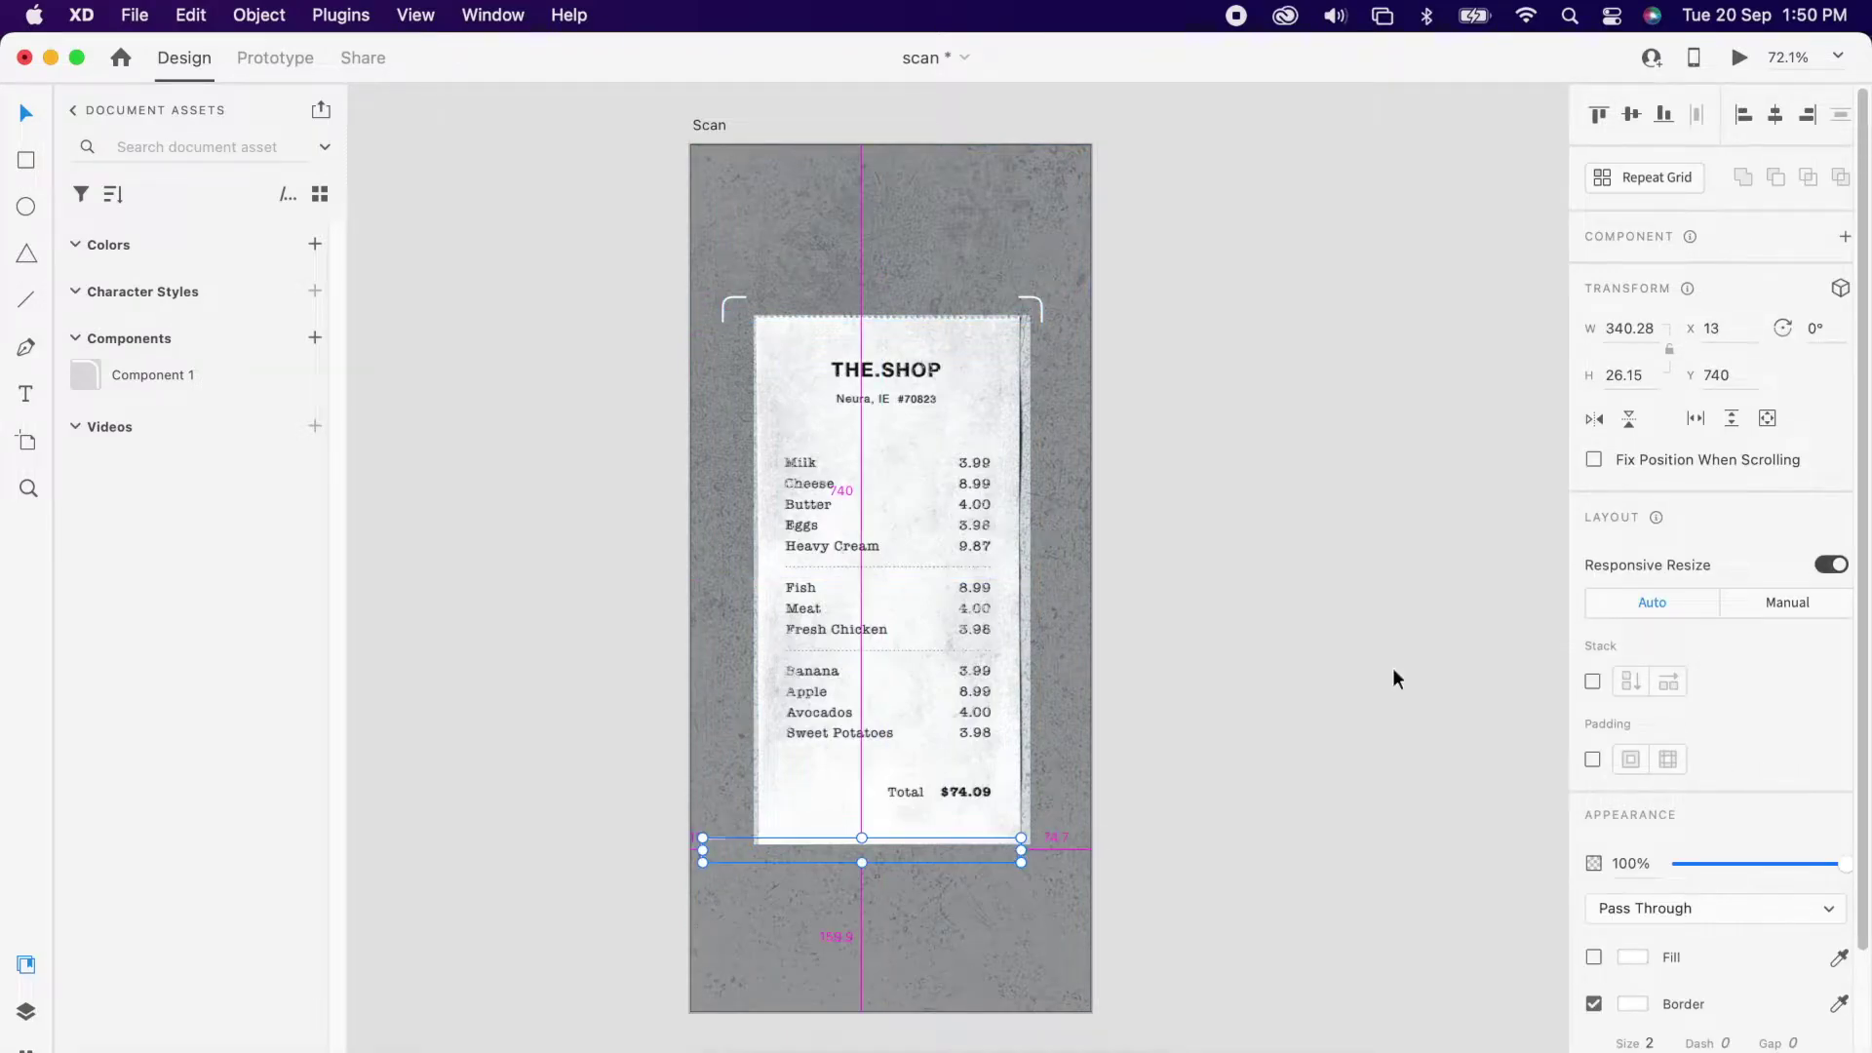
pyautogui.click(1627, 418)
pyautogui.click(1453, 700)
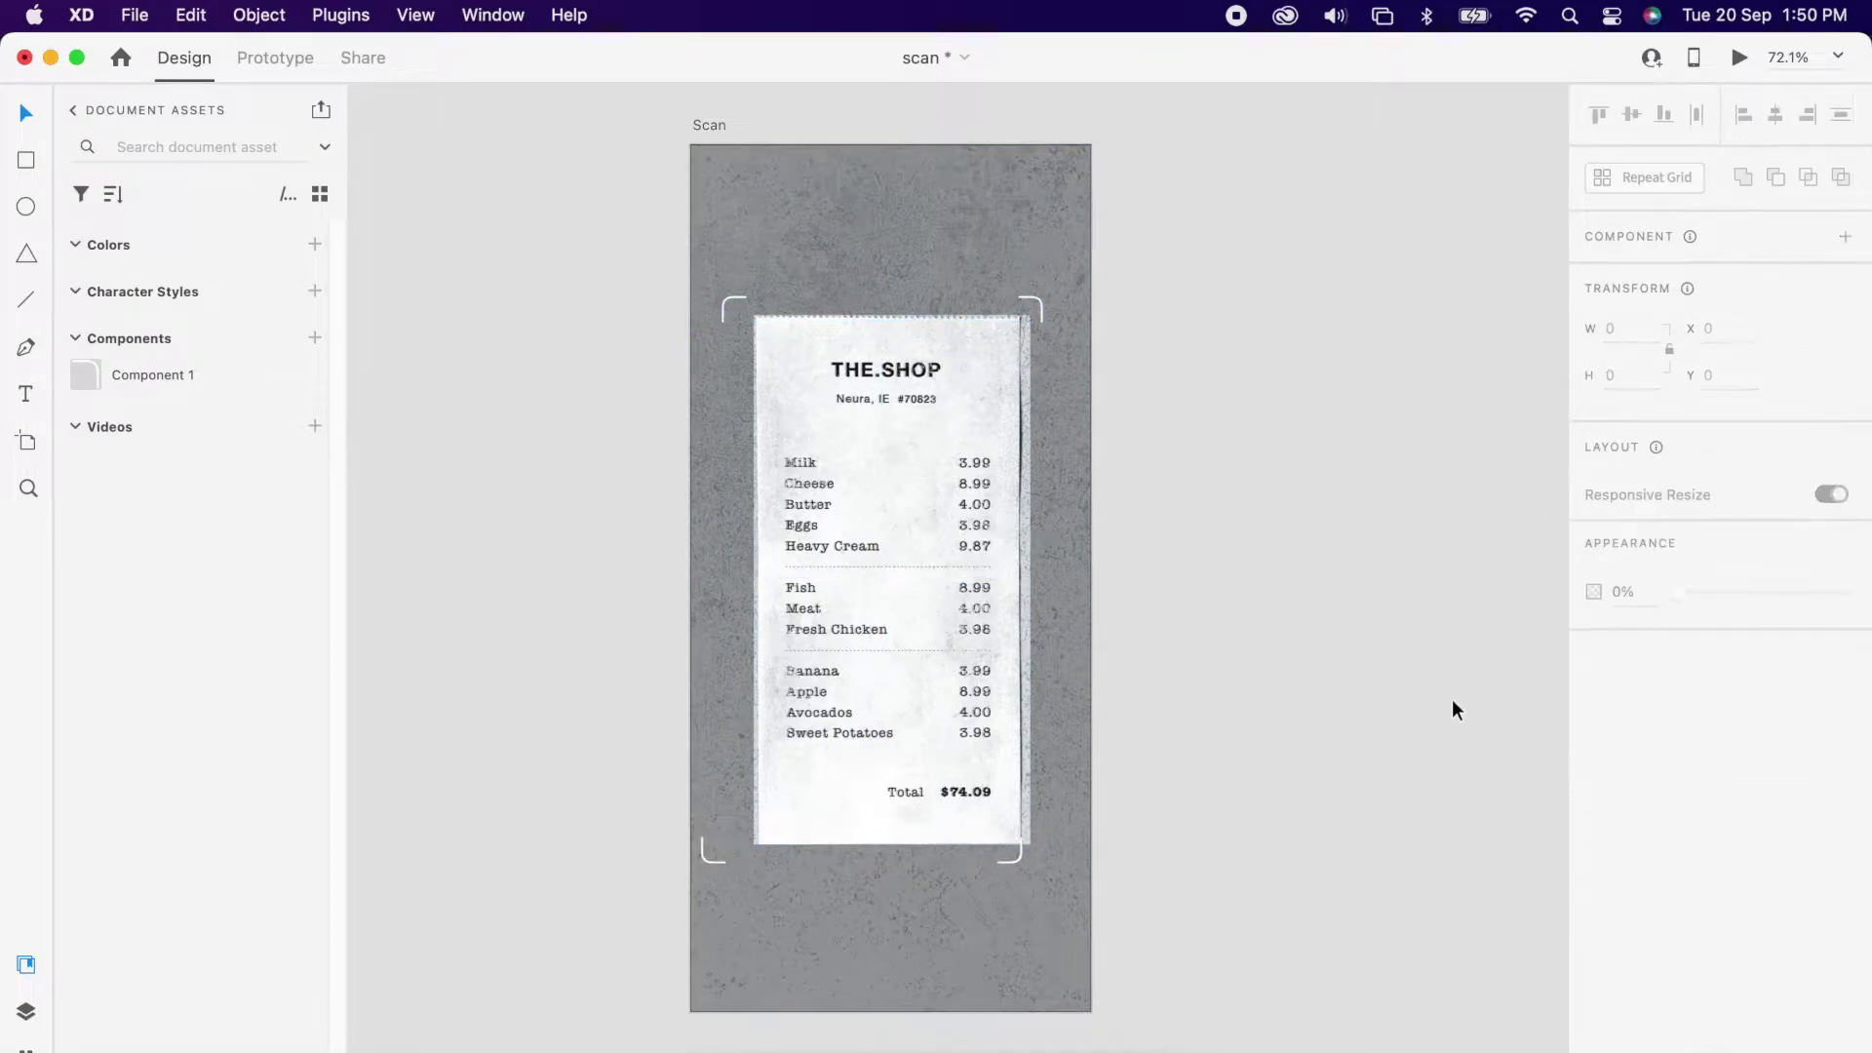
# Step: Align the lower bracket pair horizontally with the upper pair and group both pairs into one scan frame
pyautogui.click(1016, 860)
pyautogui.keyDown('shift'); pyautogui.click(1040, 300); pyautogui.keyUp('shift')
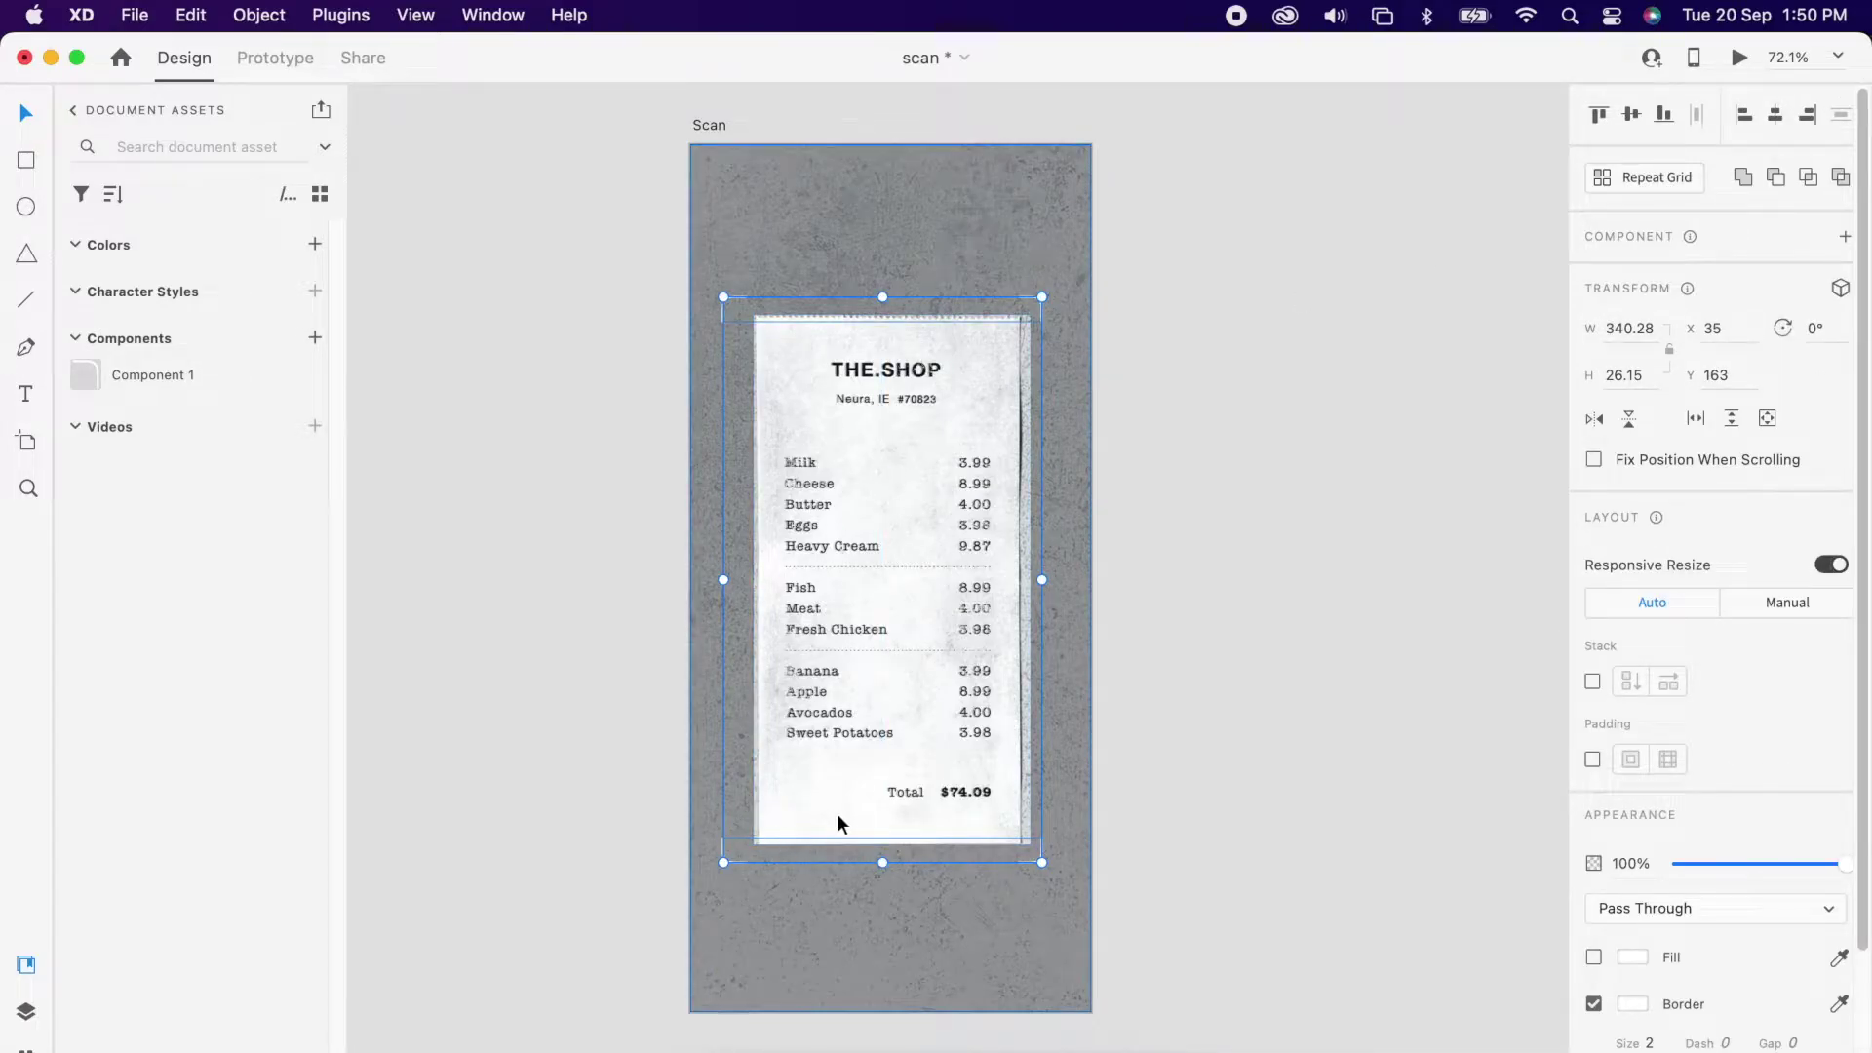
pyautogui.scroll(5, 837, 815)
pyautogui.rightClick(1133, 887)
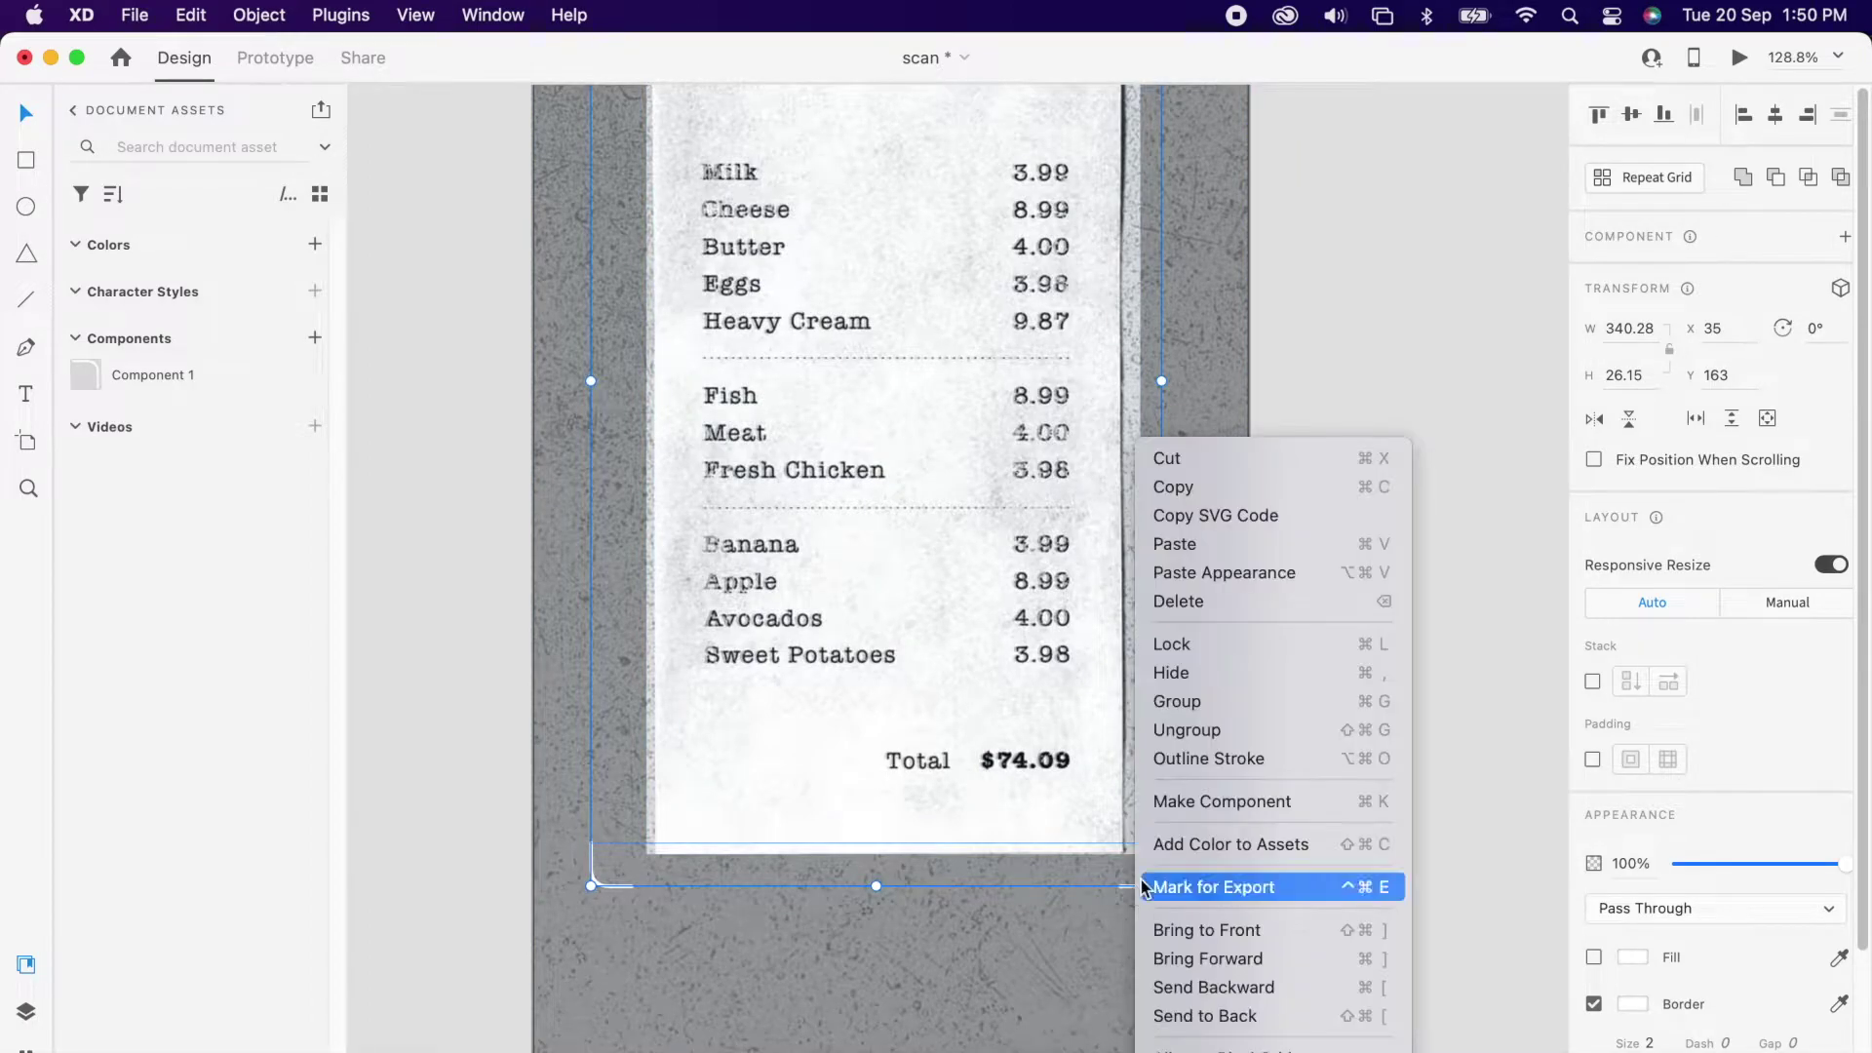
pyautogui.click(1188, 703)
pyautogui.click(1314, 571)
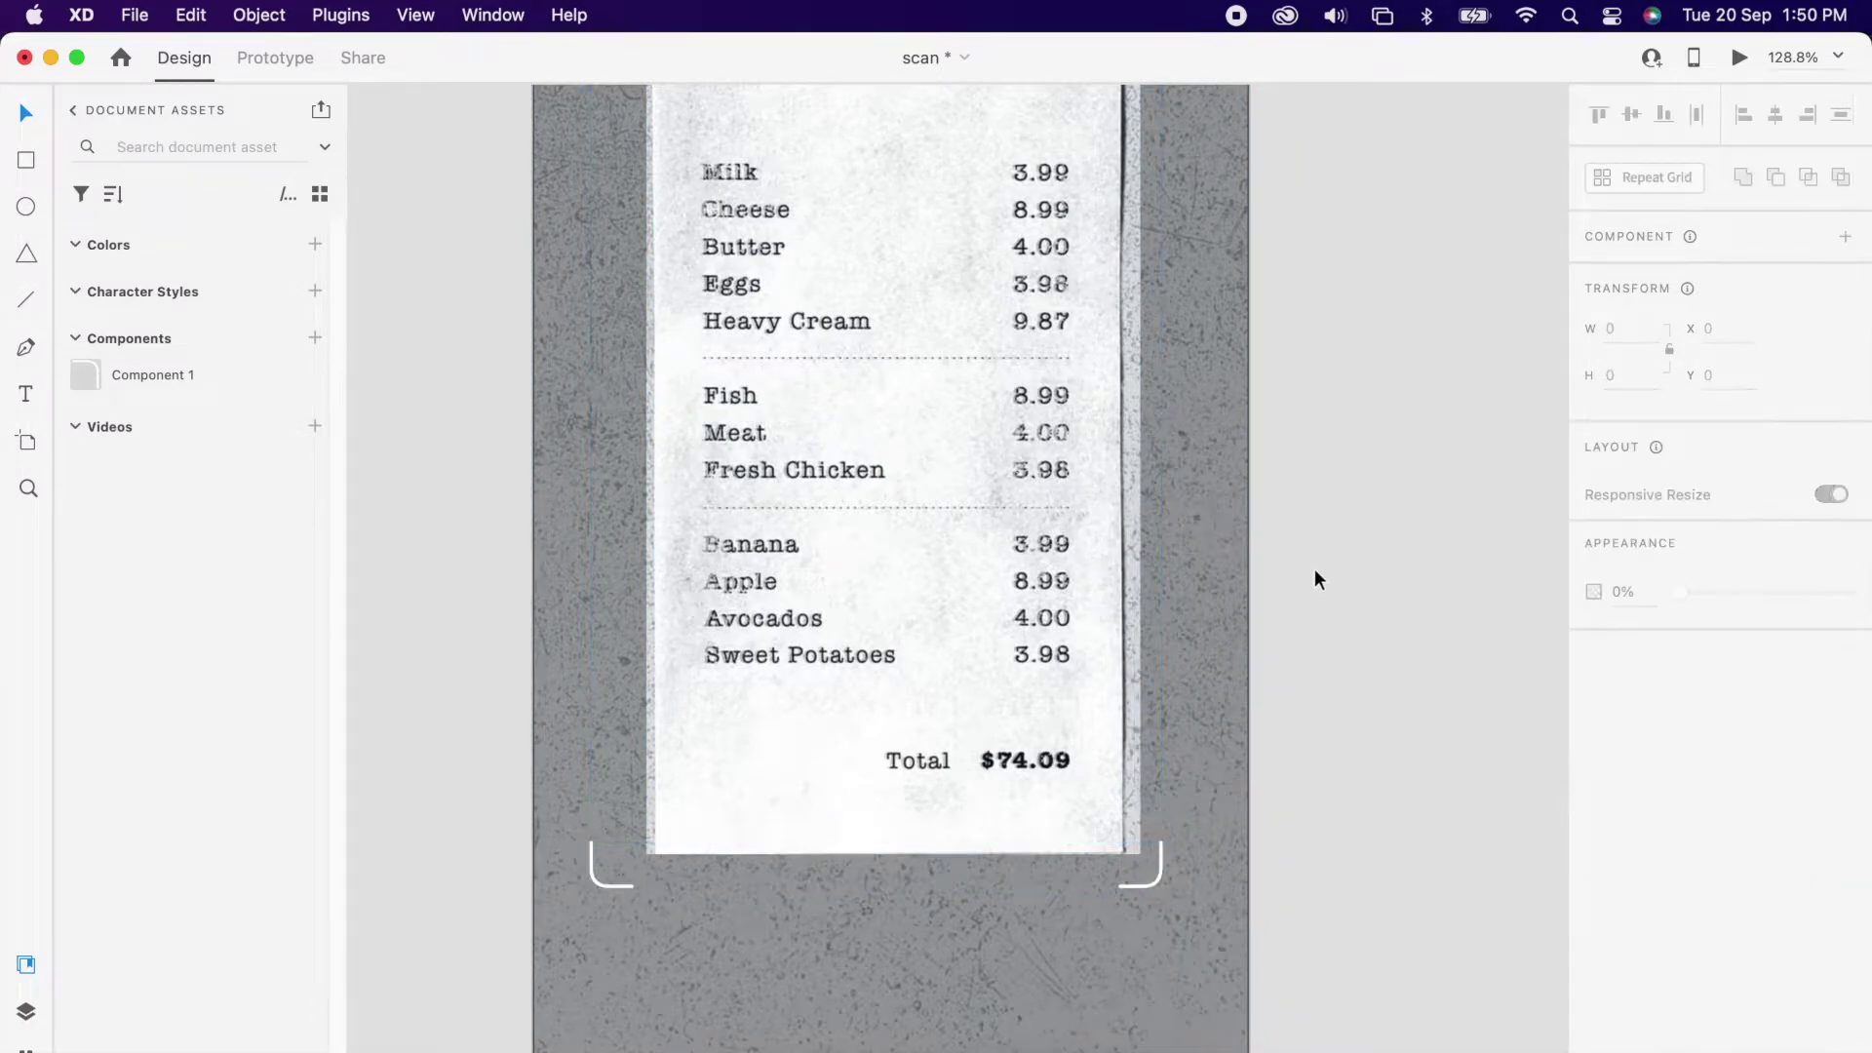
# Step: Draw a borderless rectangle of about 324 × 531 over the receipt and give it a linear gradient fill
pyautogui.scroll(-5, 1310, 552)
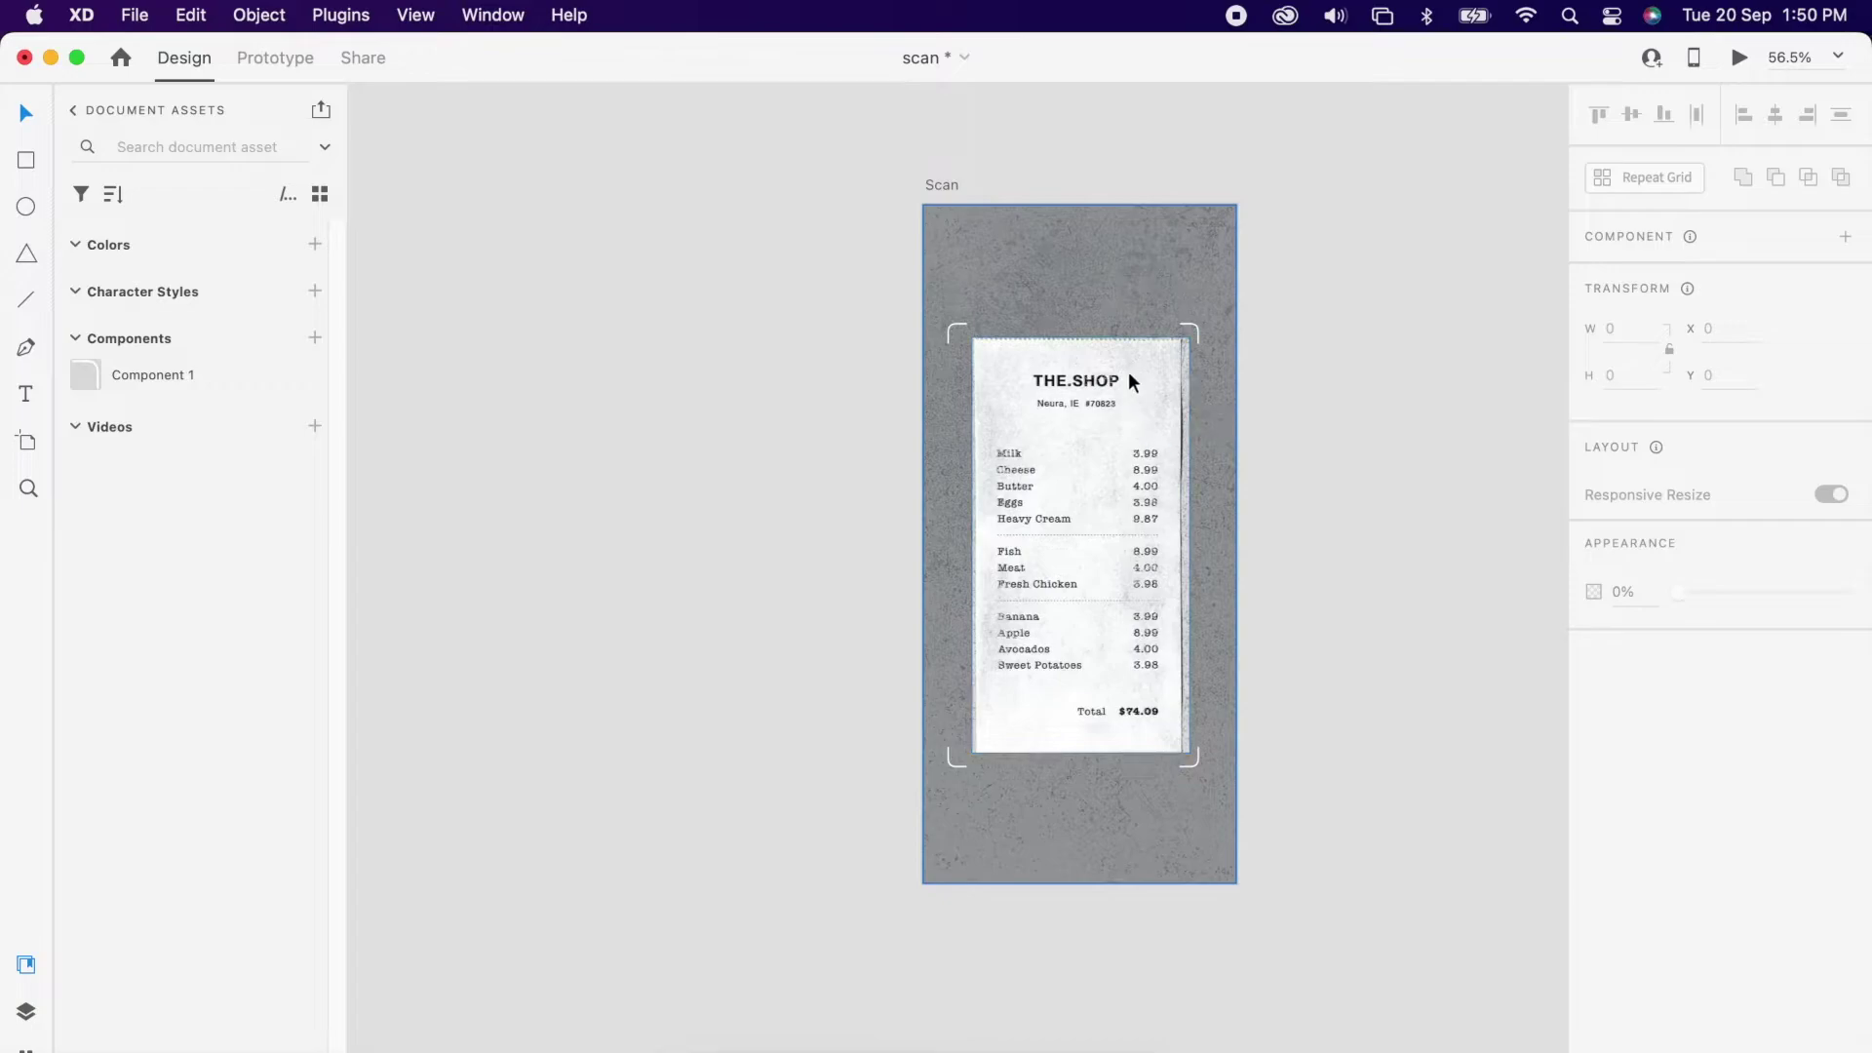
pyautogui.scroll(3, 1127, 372)
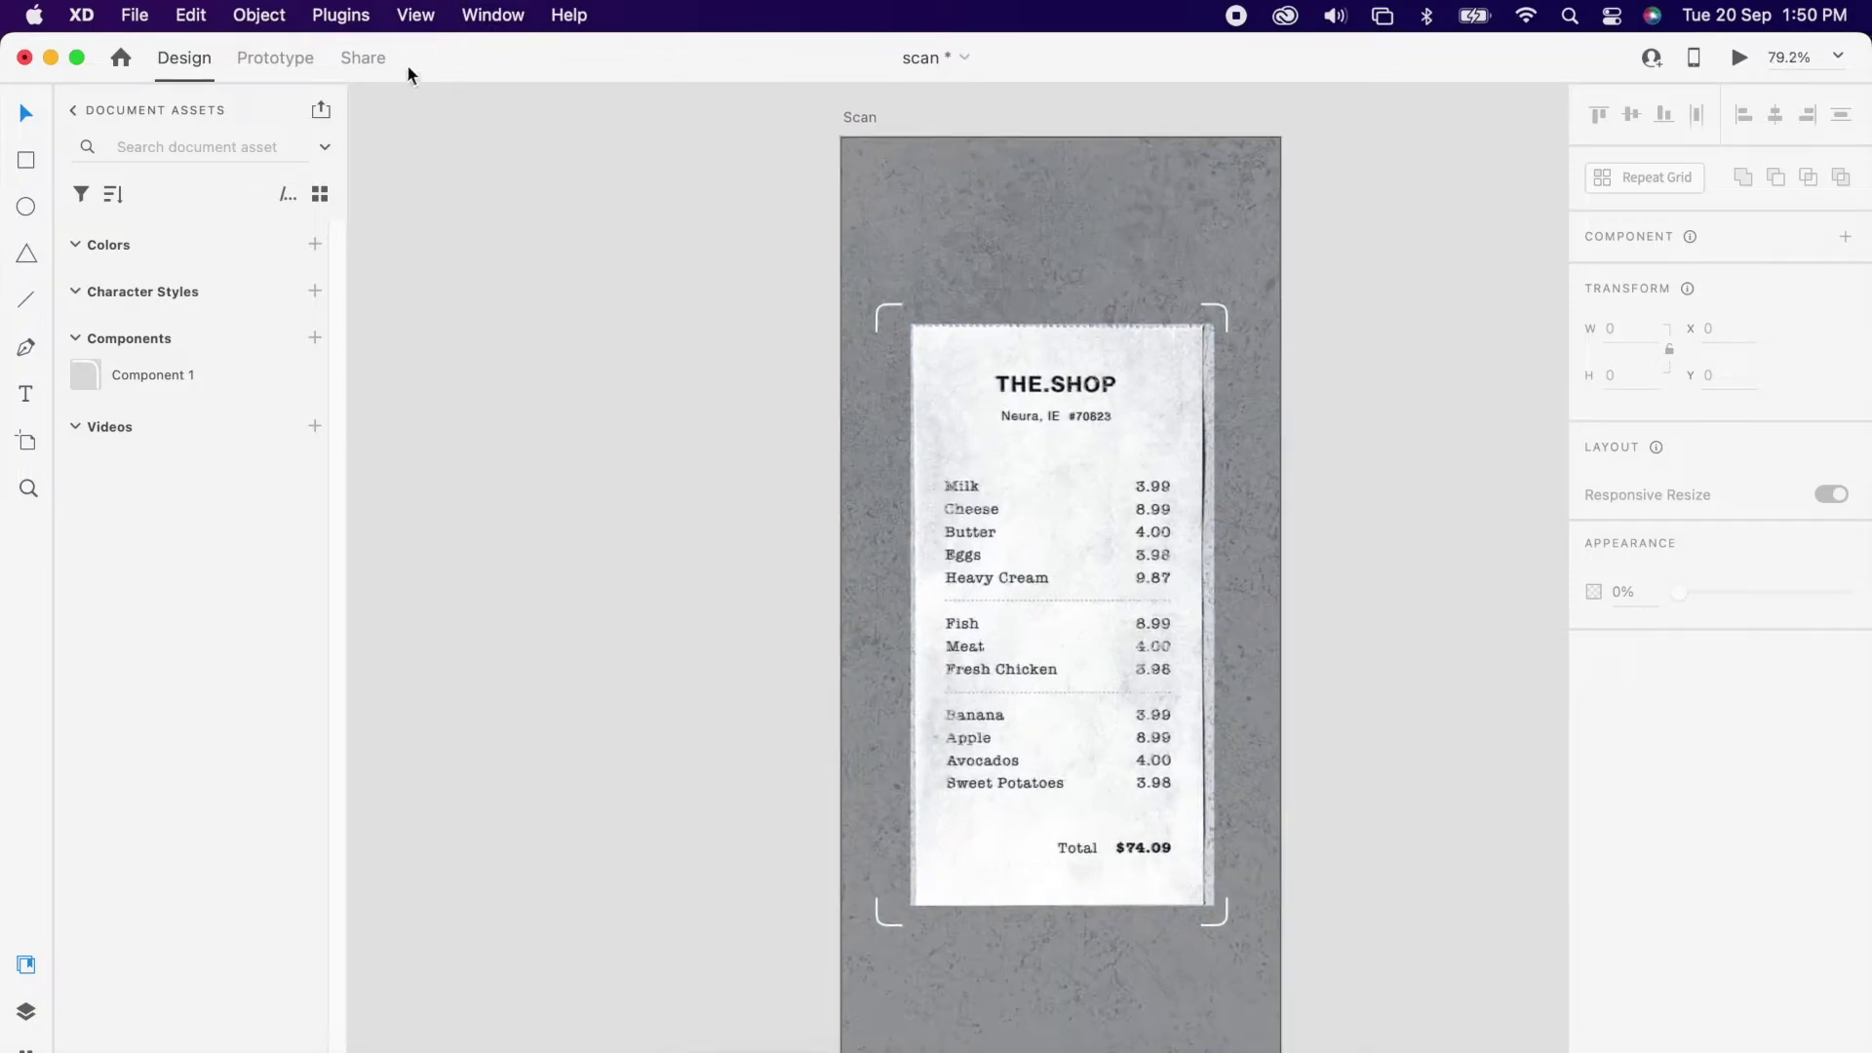
pyautogui.click(27, 160)
pyautogui.moveTo(894, 321)
pyautogui.mouseDown()
pyautogui.moveTo(1227, 336)
pyautogui.moveTo(1229, 865)
pyautogui.mouseUp()
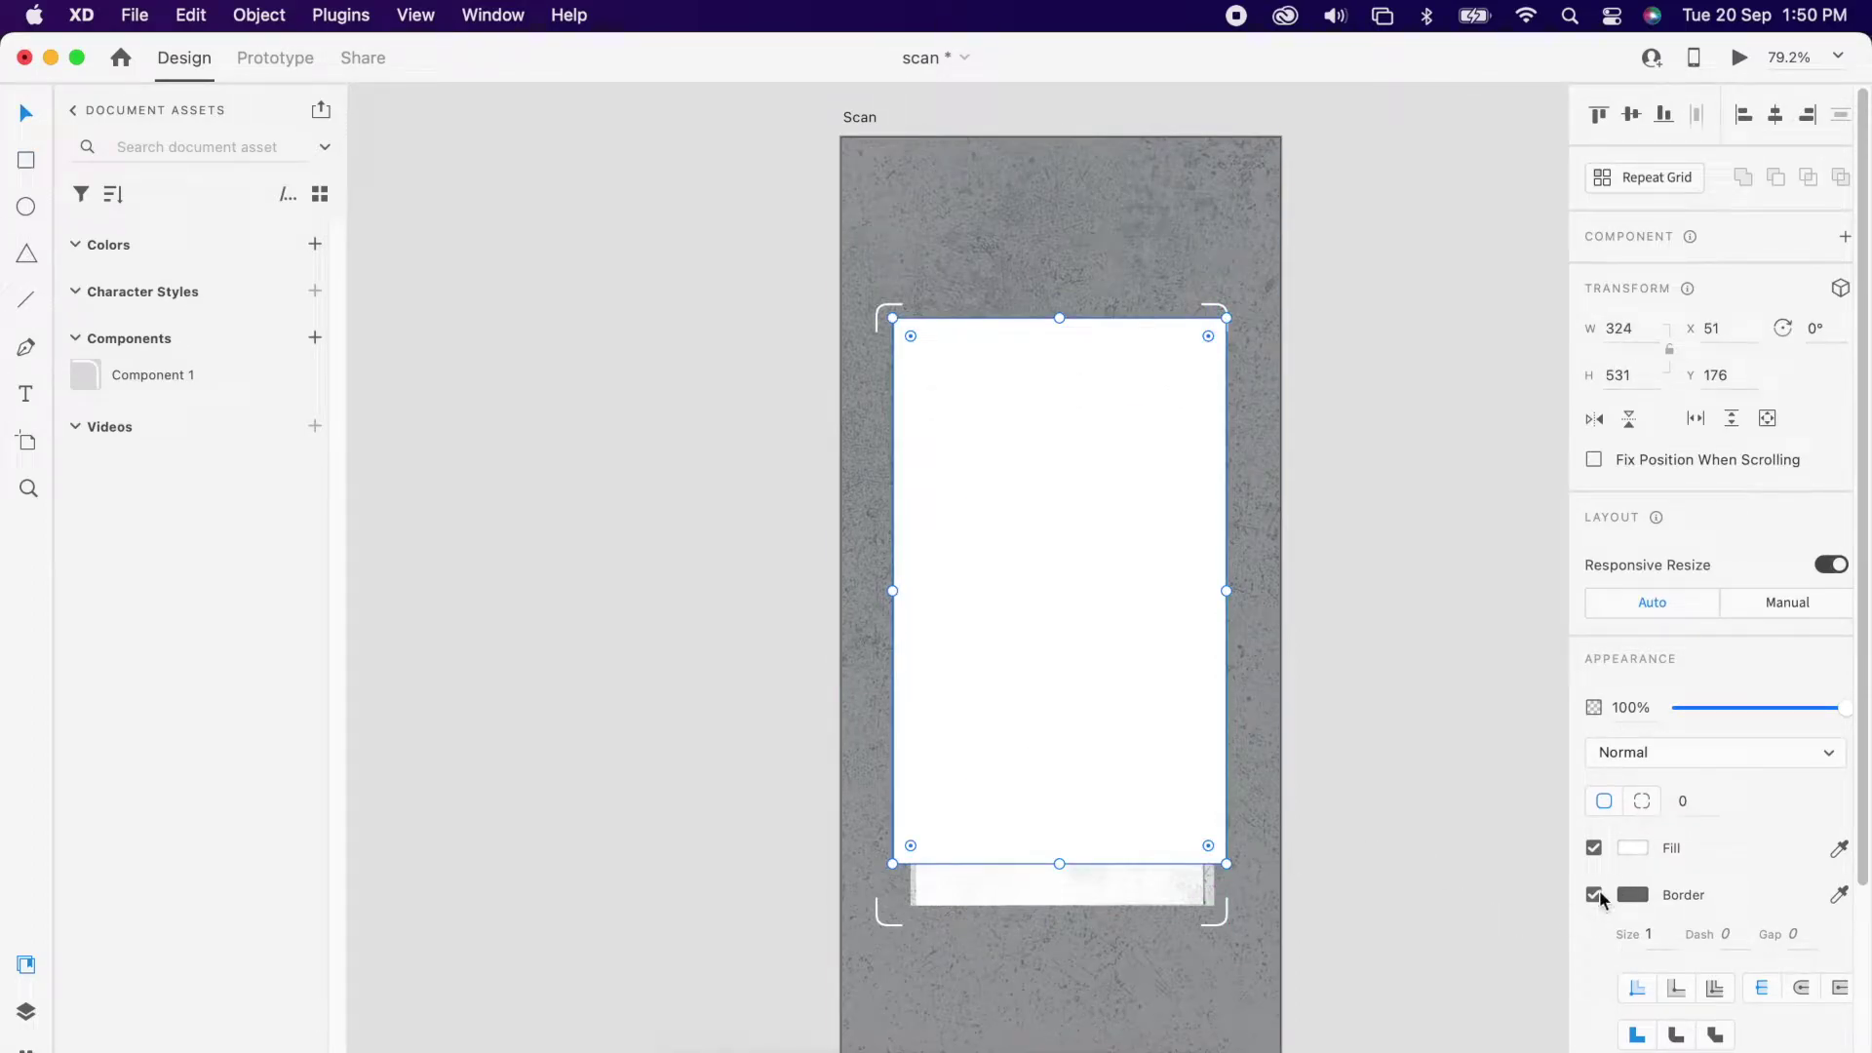
pyautogui.click(1594, 894)
pyautogui.click(1630, 848)
pyautogui.click(1389, 688)
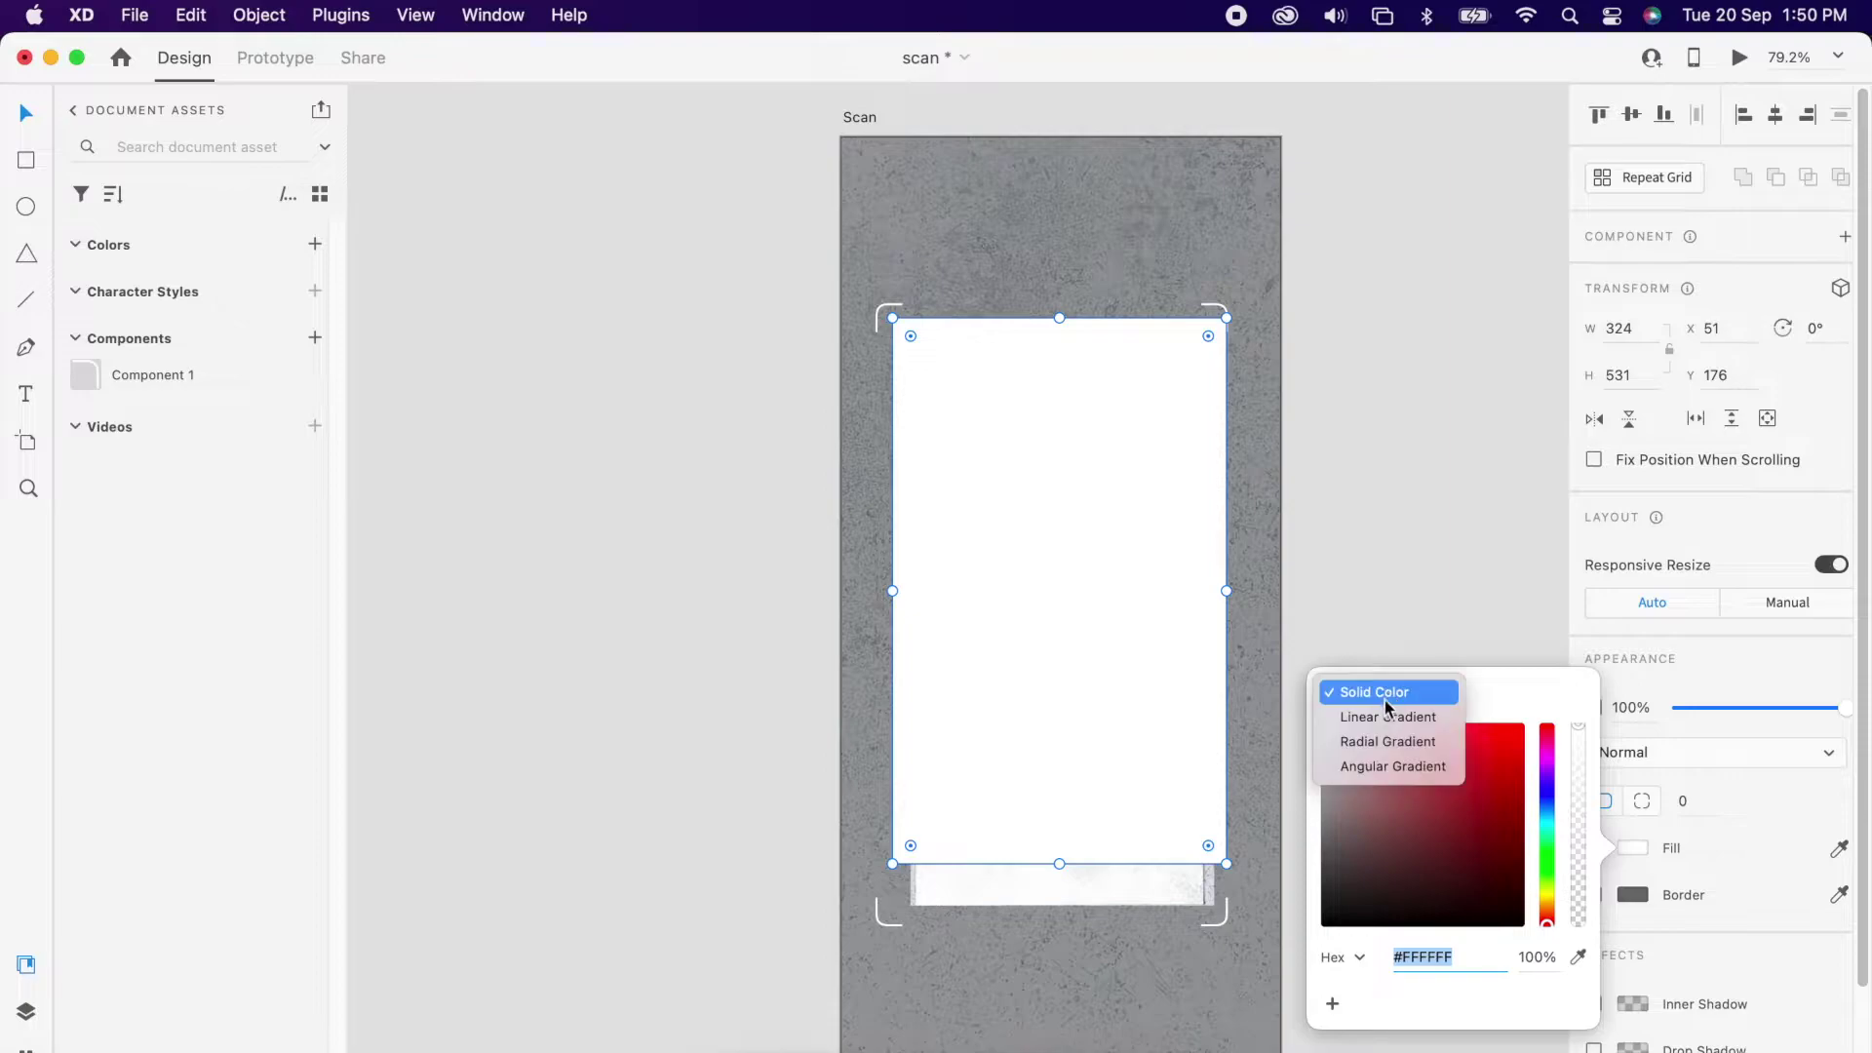
pyautogui.click(1377, 721)
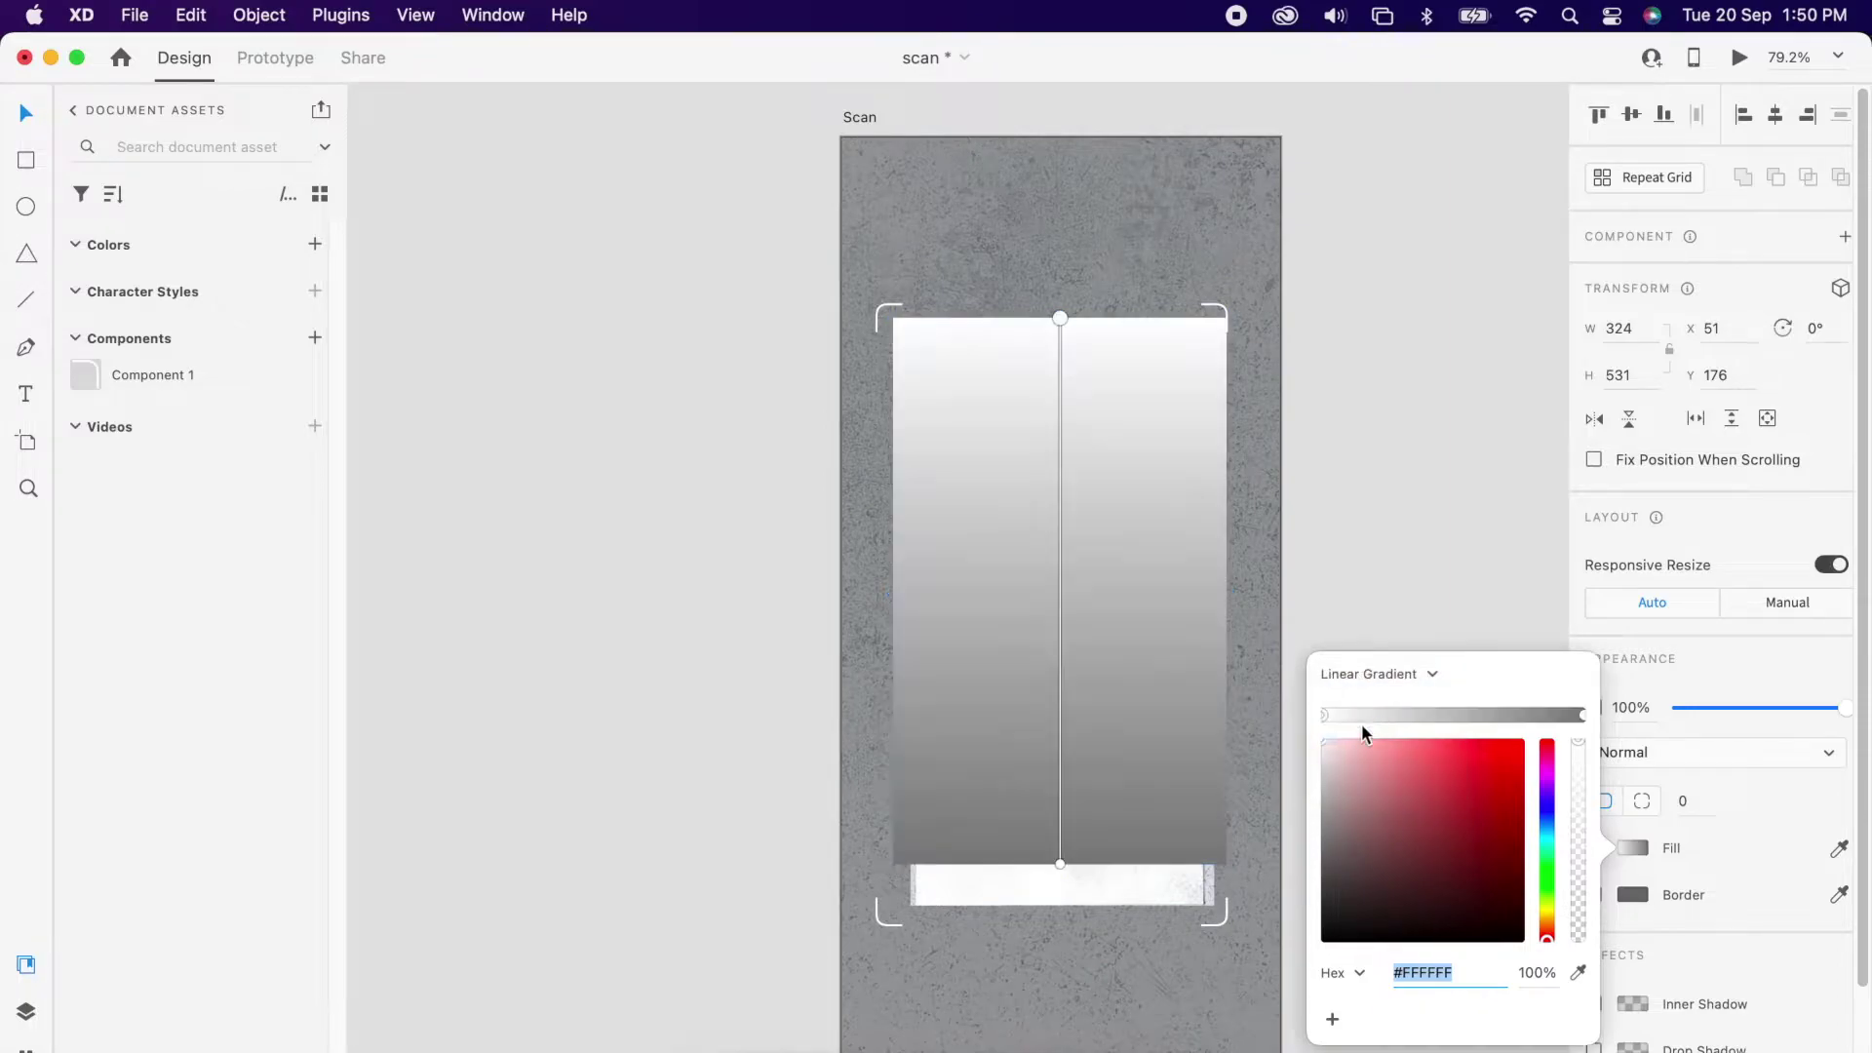
# Step: Set the gradient's bottom stop to violet #5307FF and sample the rectangle's violet for the top stop
pyautogui.click(1060, 864)
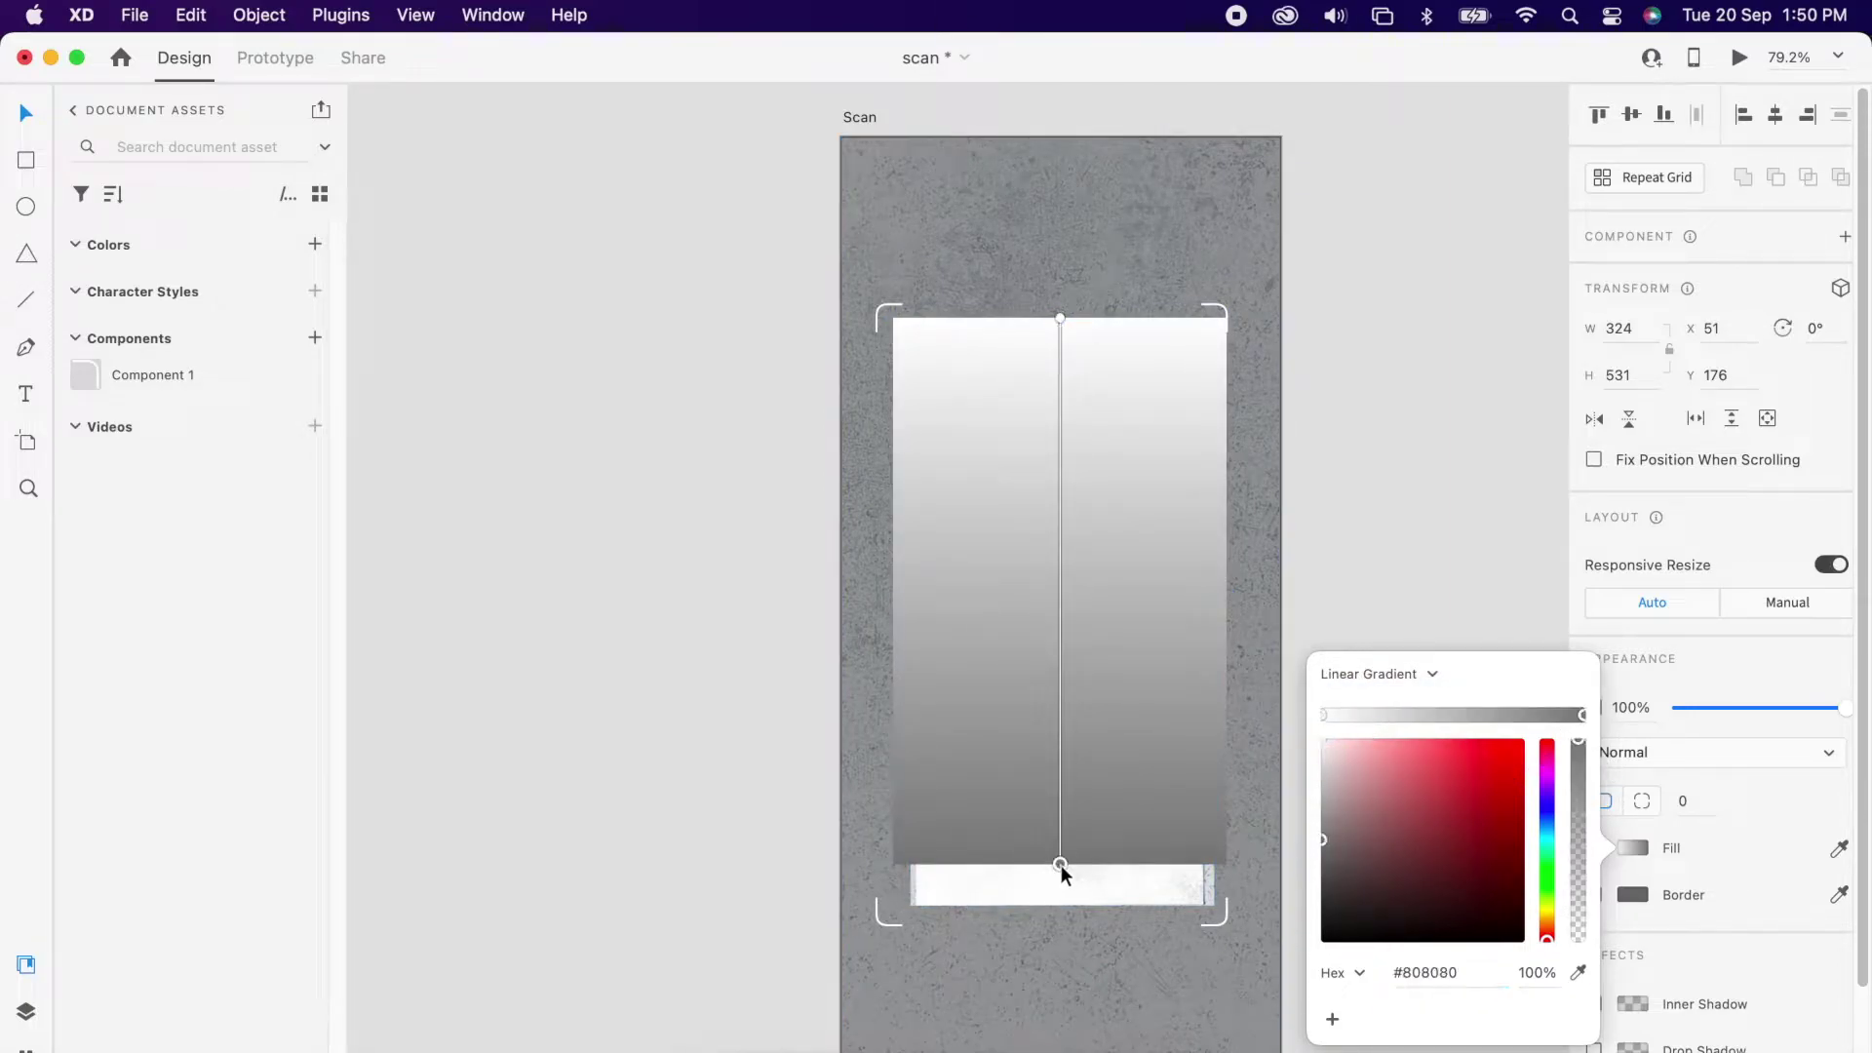
pyautogui.click(1548, 796)
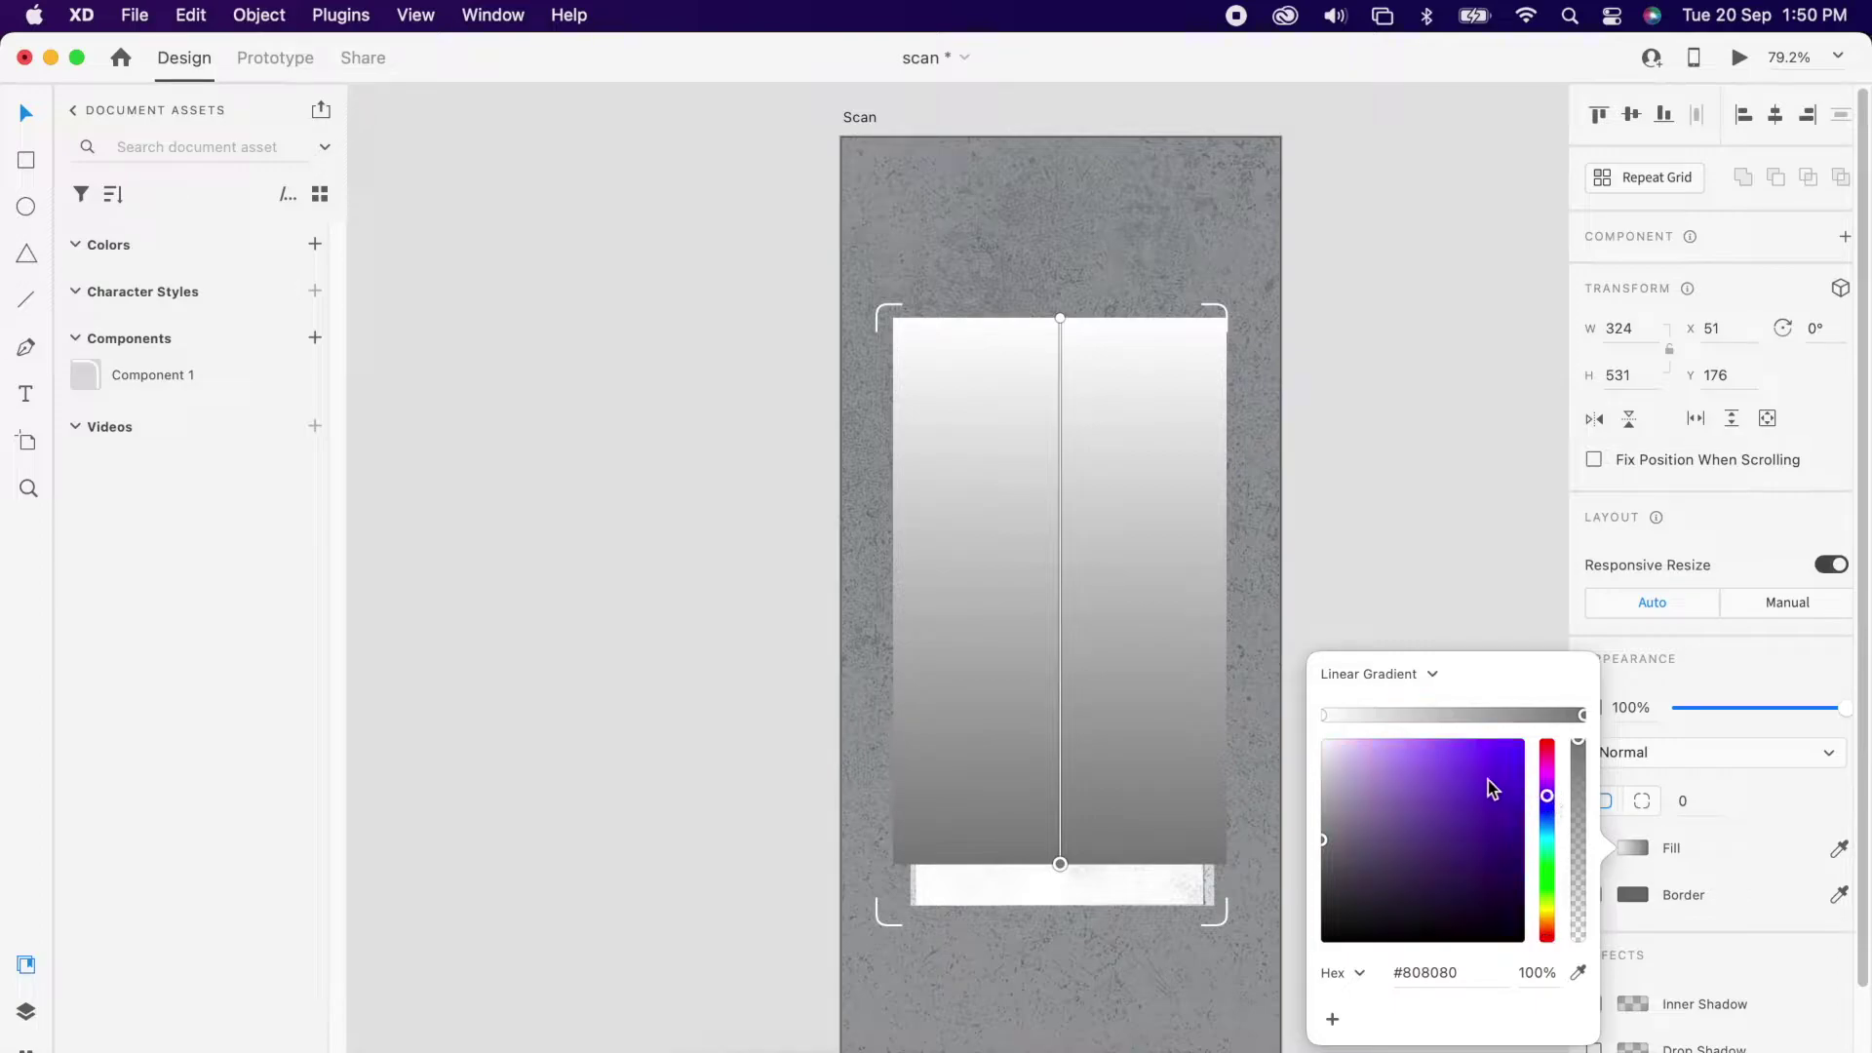
pyautogui.moveTo(1487, 780); pyautogui.dragTo(1521, 726)
pyautogui.click(1059, 318)
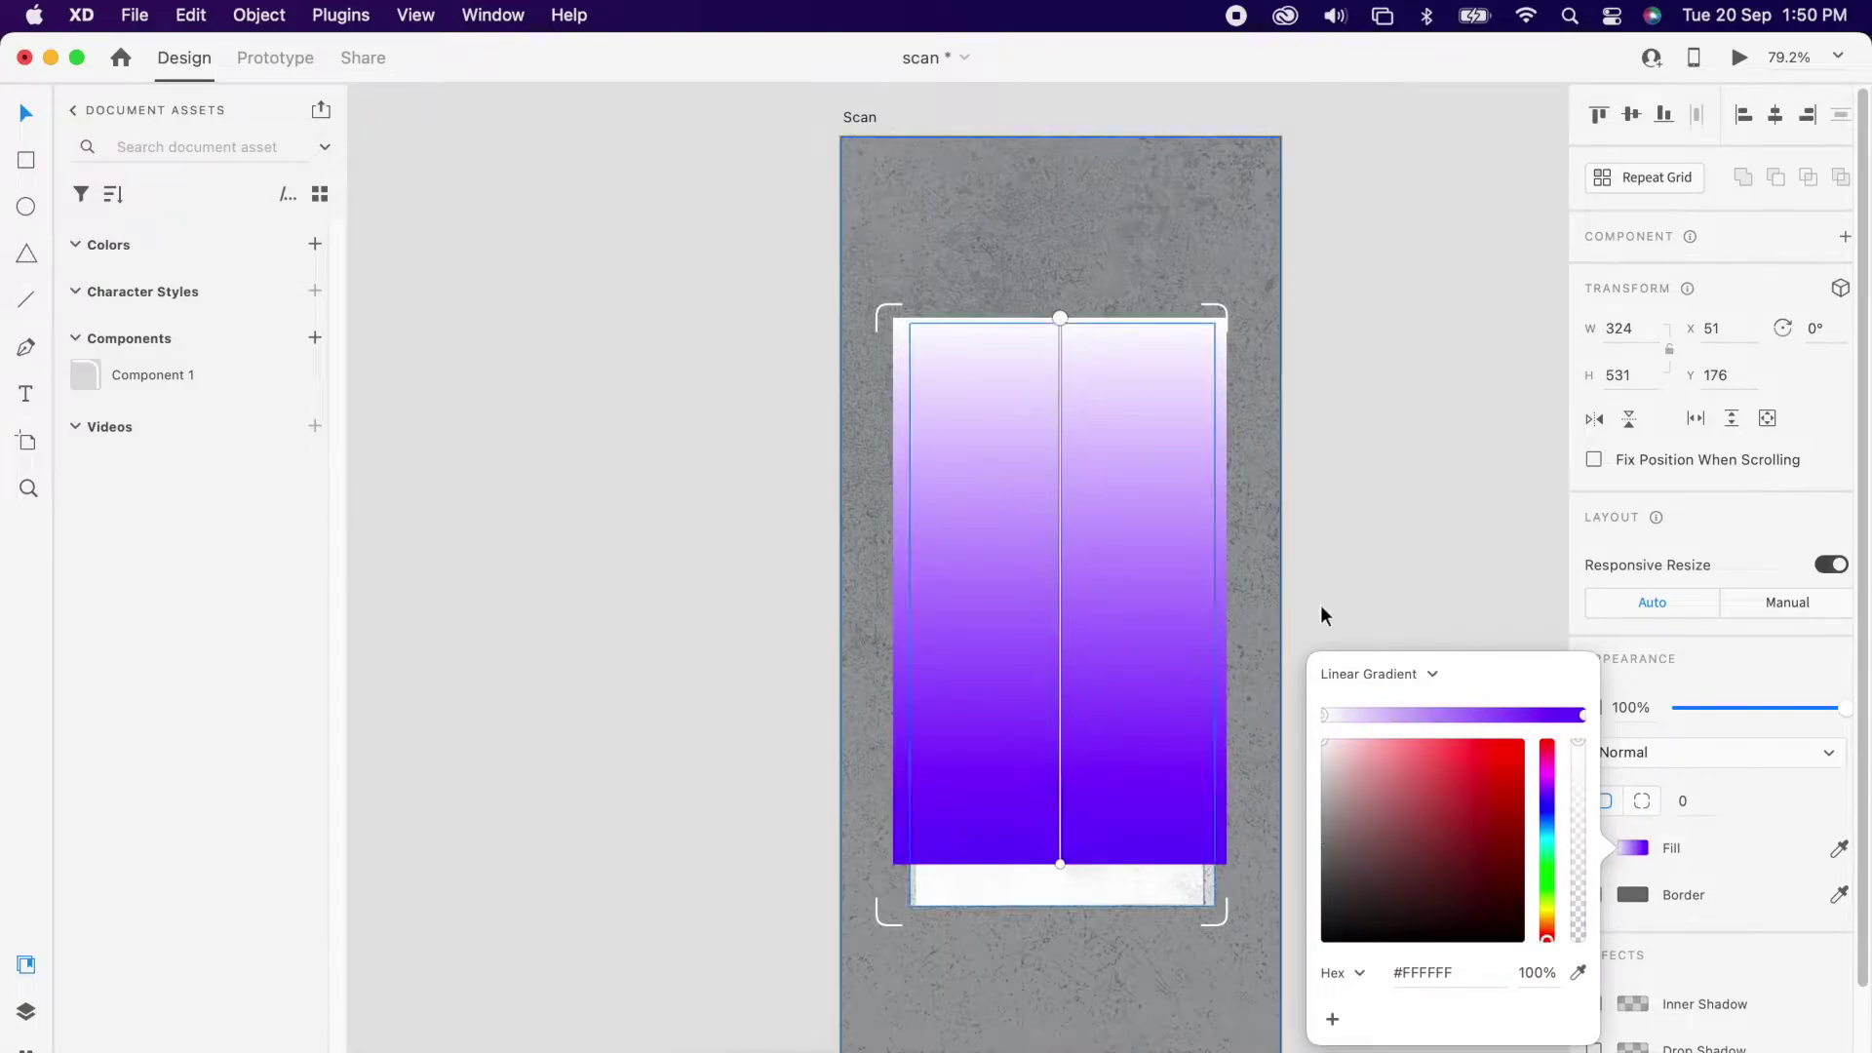
pyautogui.click(1578, 972)
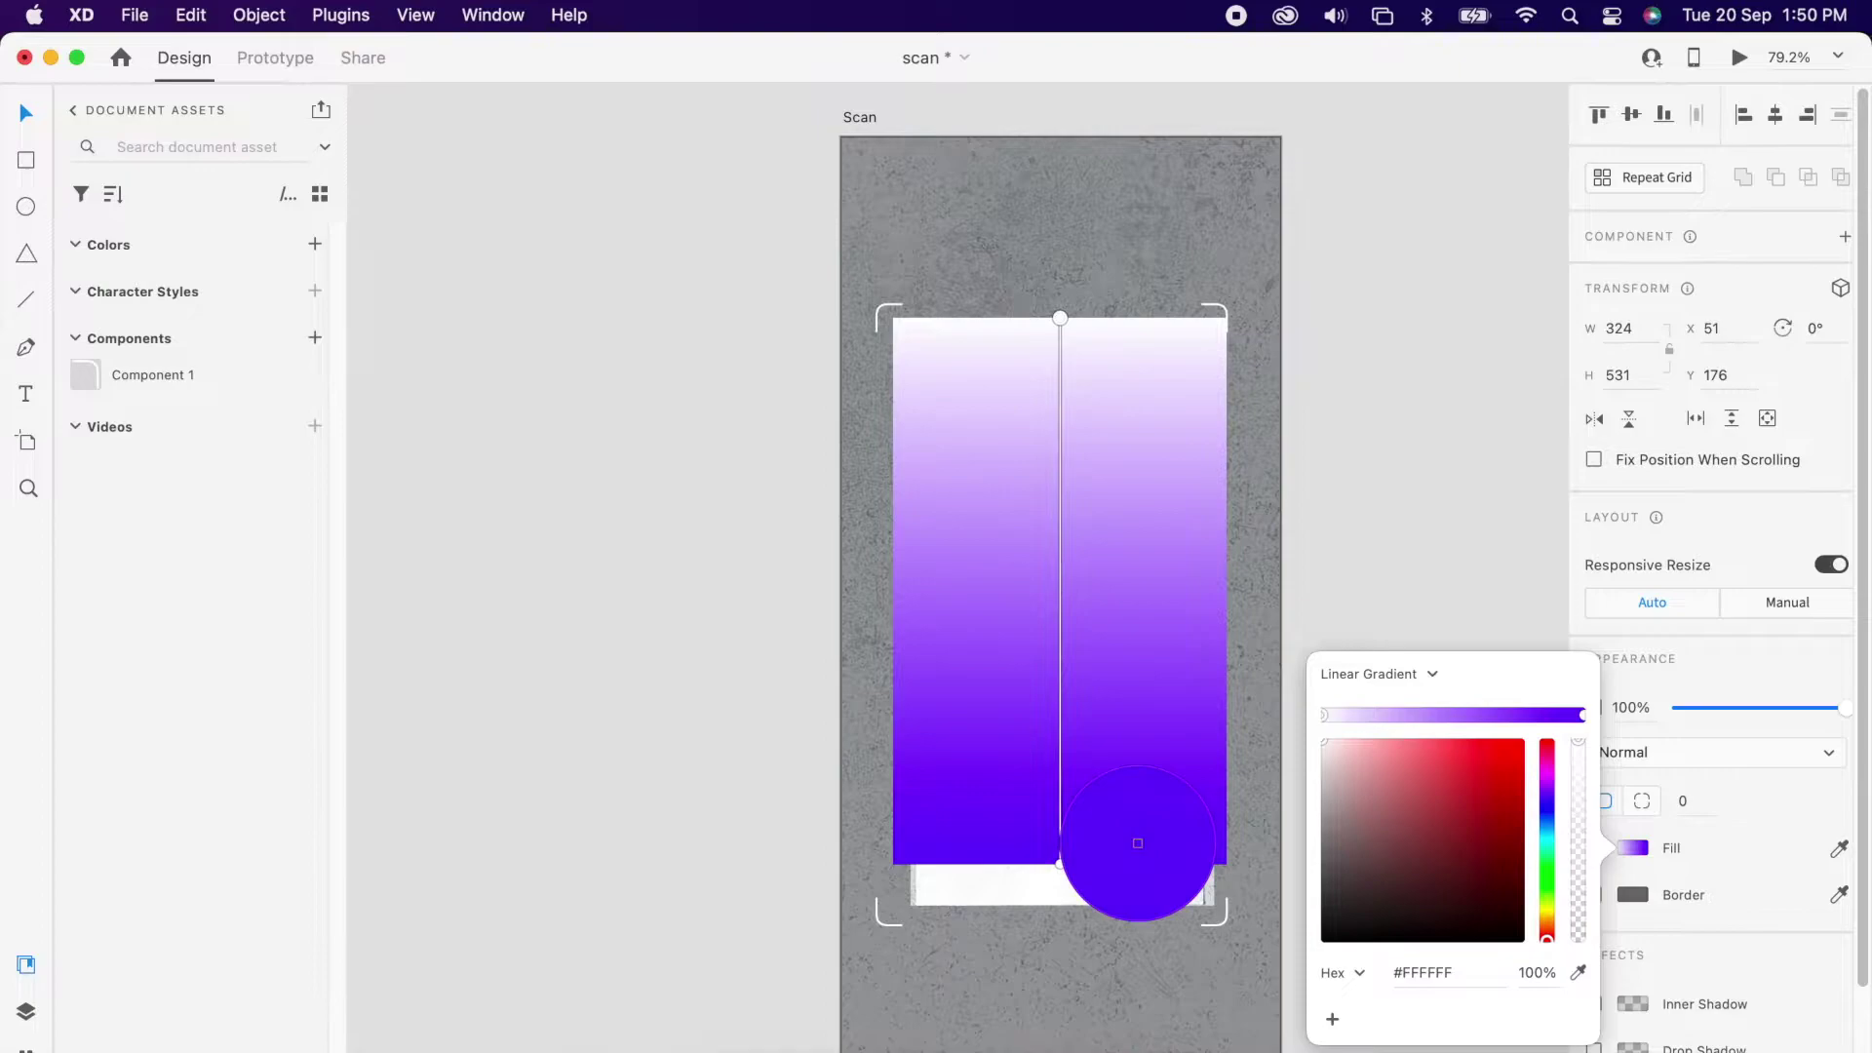
pyautogui.click(1081, 838)
# Step: Set the gradient's bottom stop to 0% opacity and make the top stop partly transparent
pyautogui.click(1058, 863)
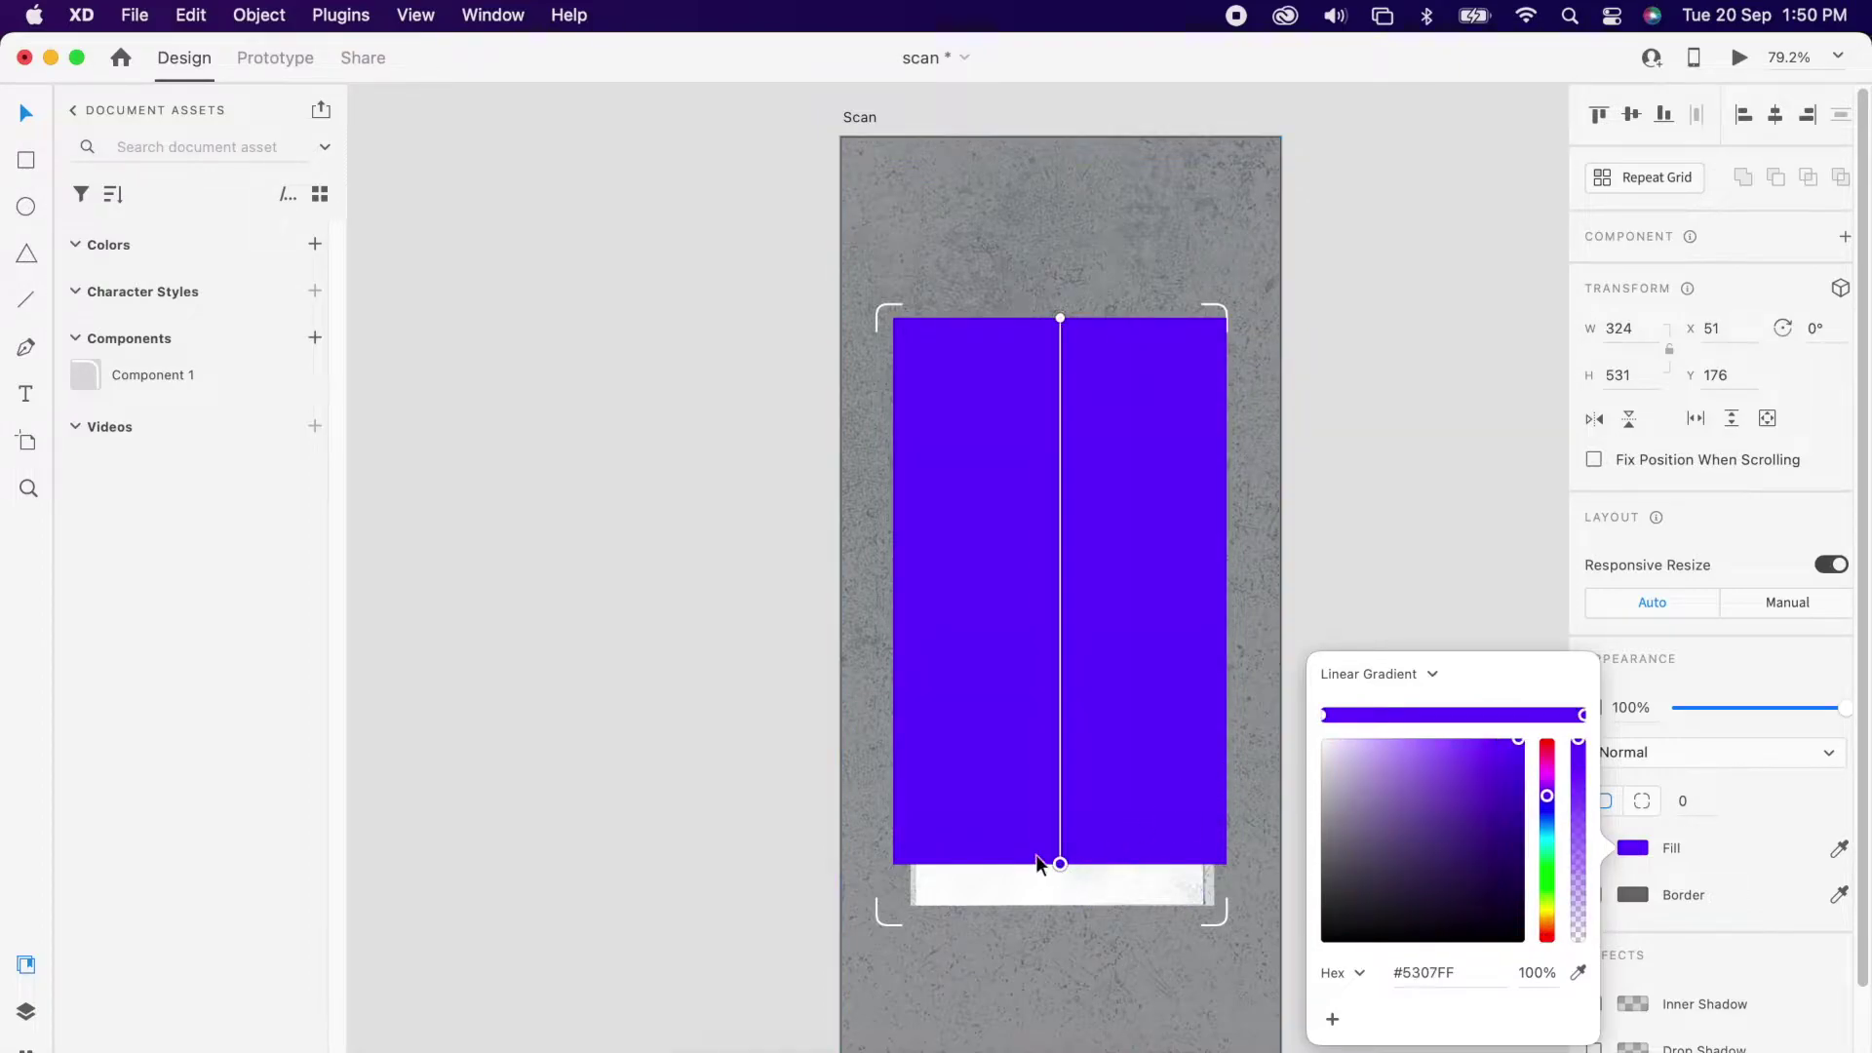
pyautogui.moveTo(1577, 756); pyautogui.dragTo(1557, 1050)
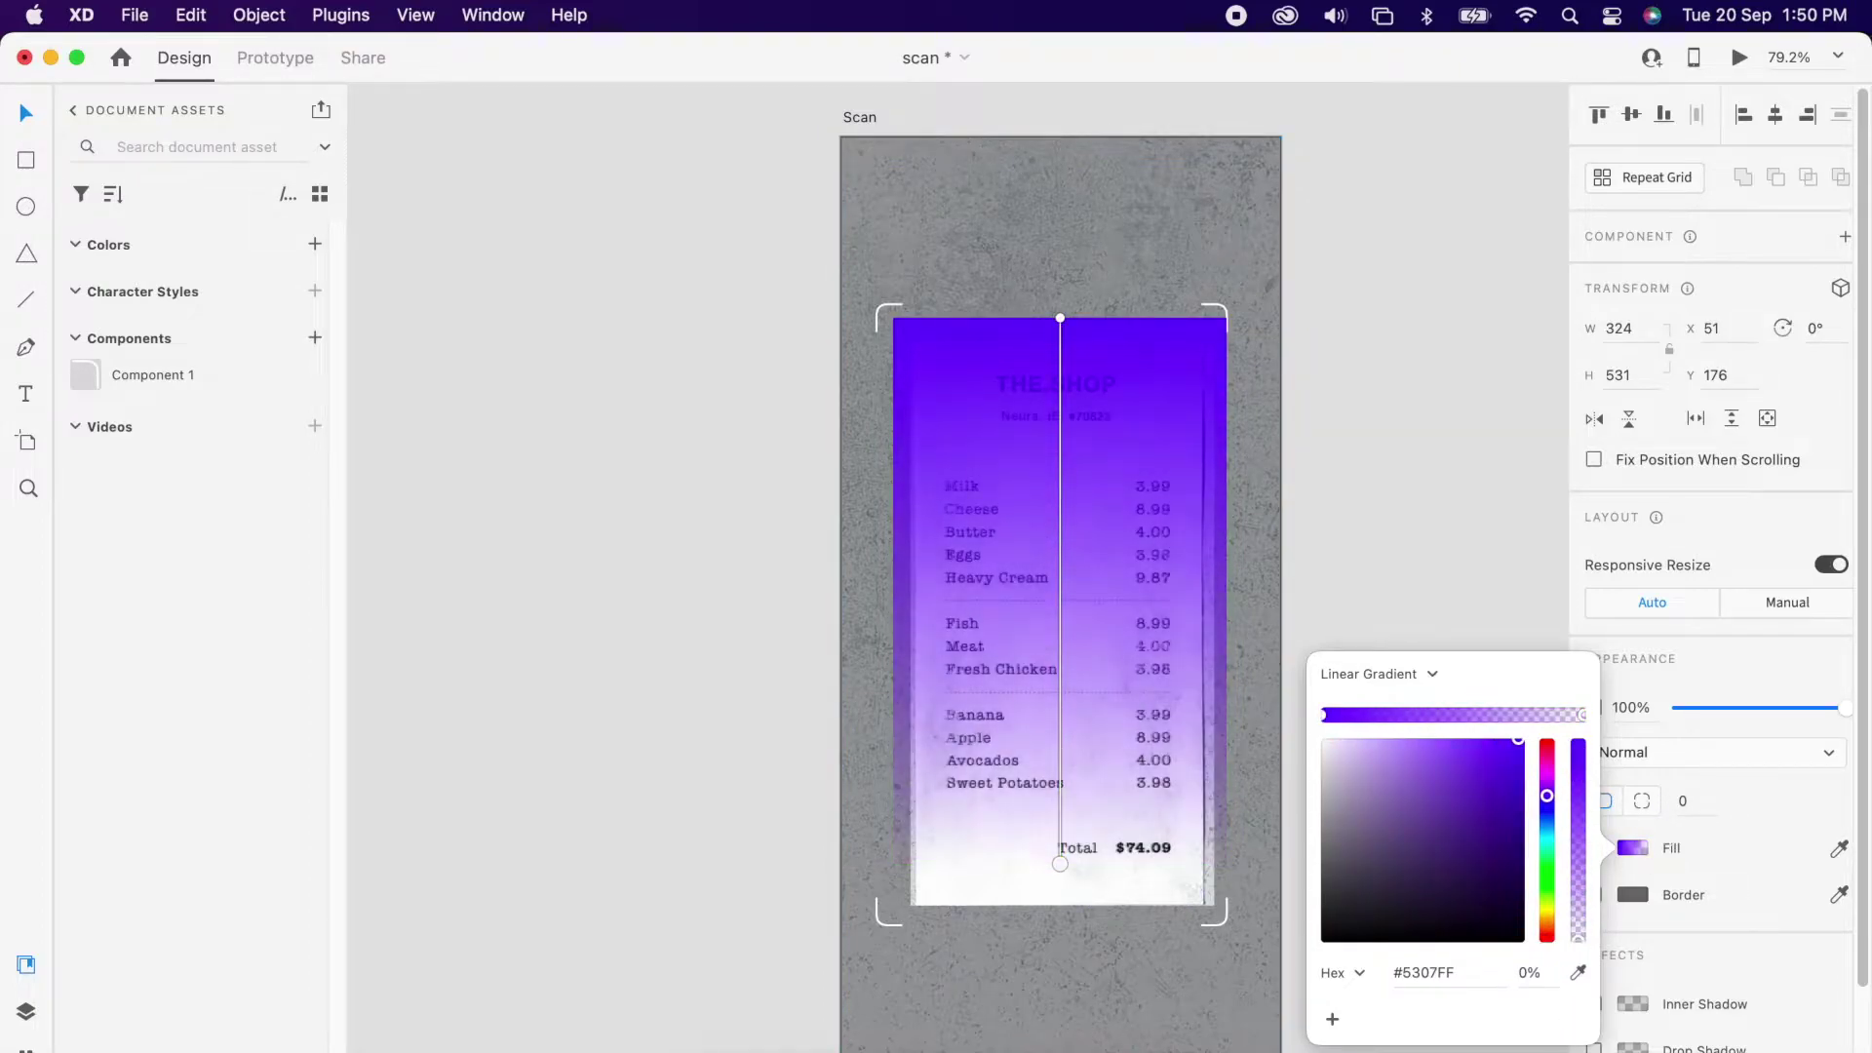
pyautogui.click(1324, 716)
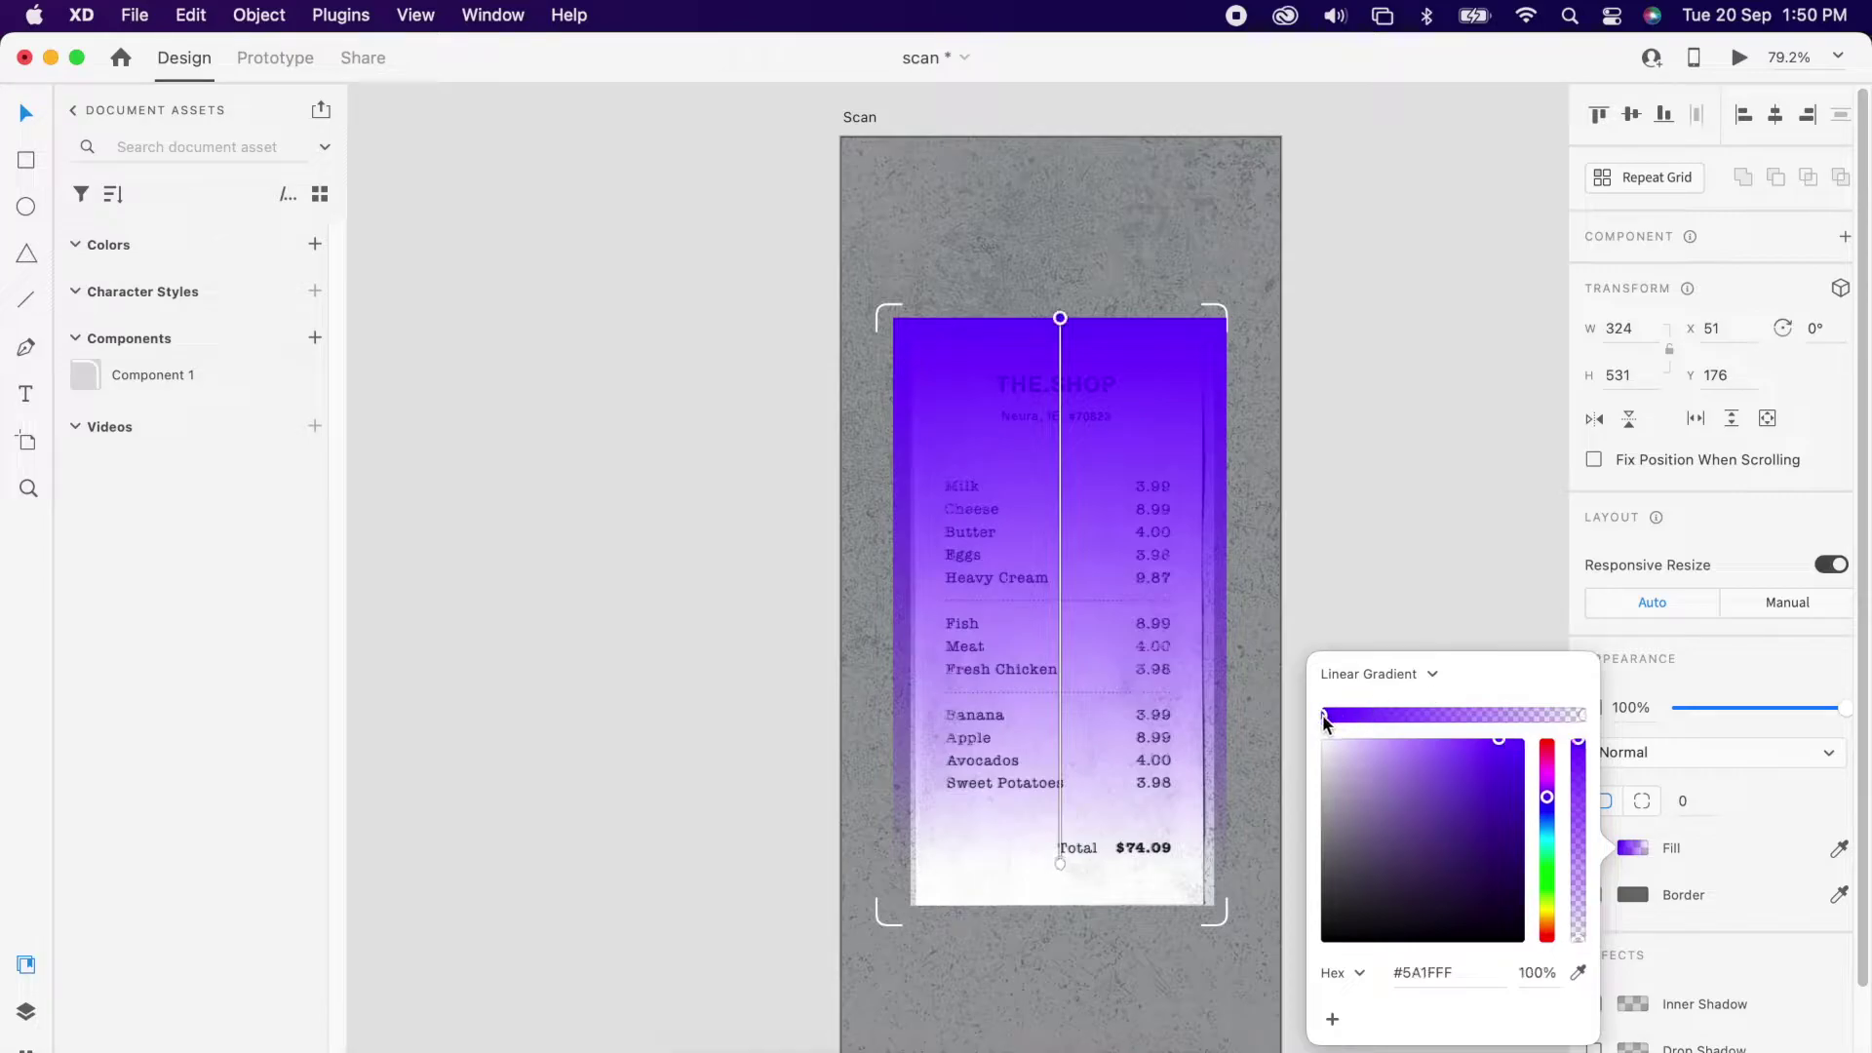
pyautogui.moveTo(1580, 753); pyautogui.dragTo(1571, 886)
pyautogui.click(1430, 417)
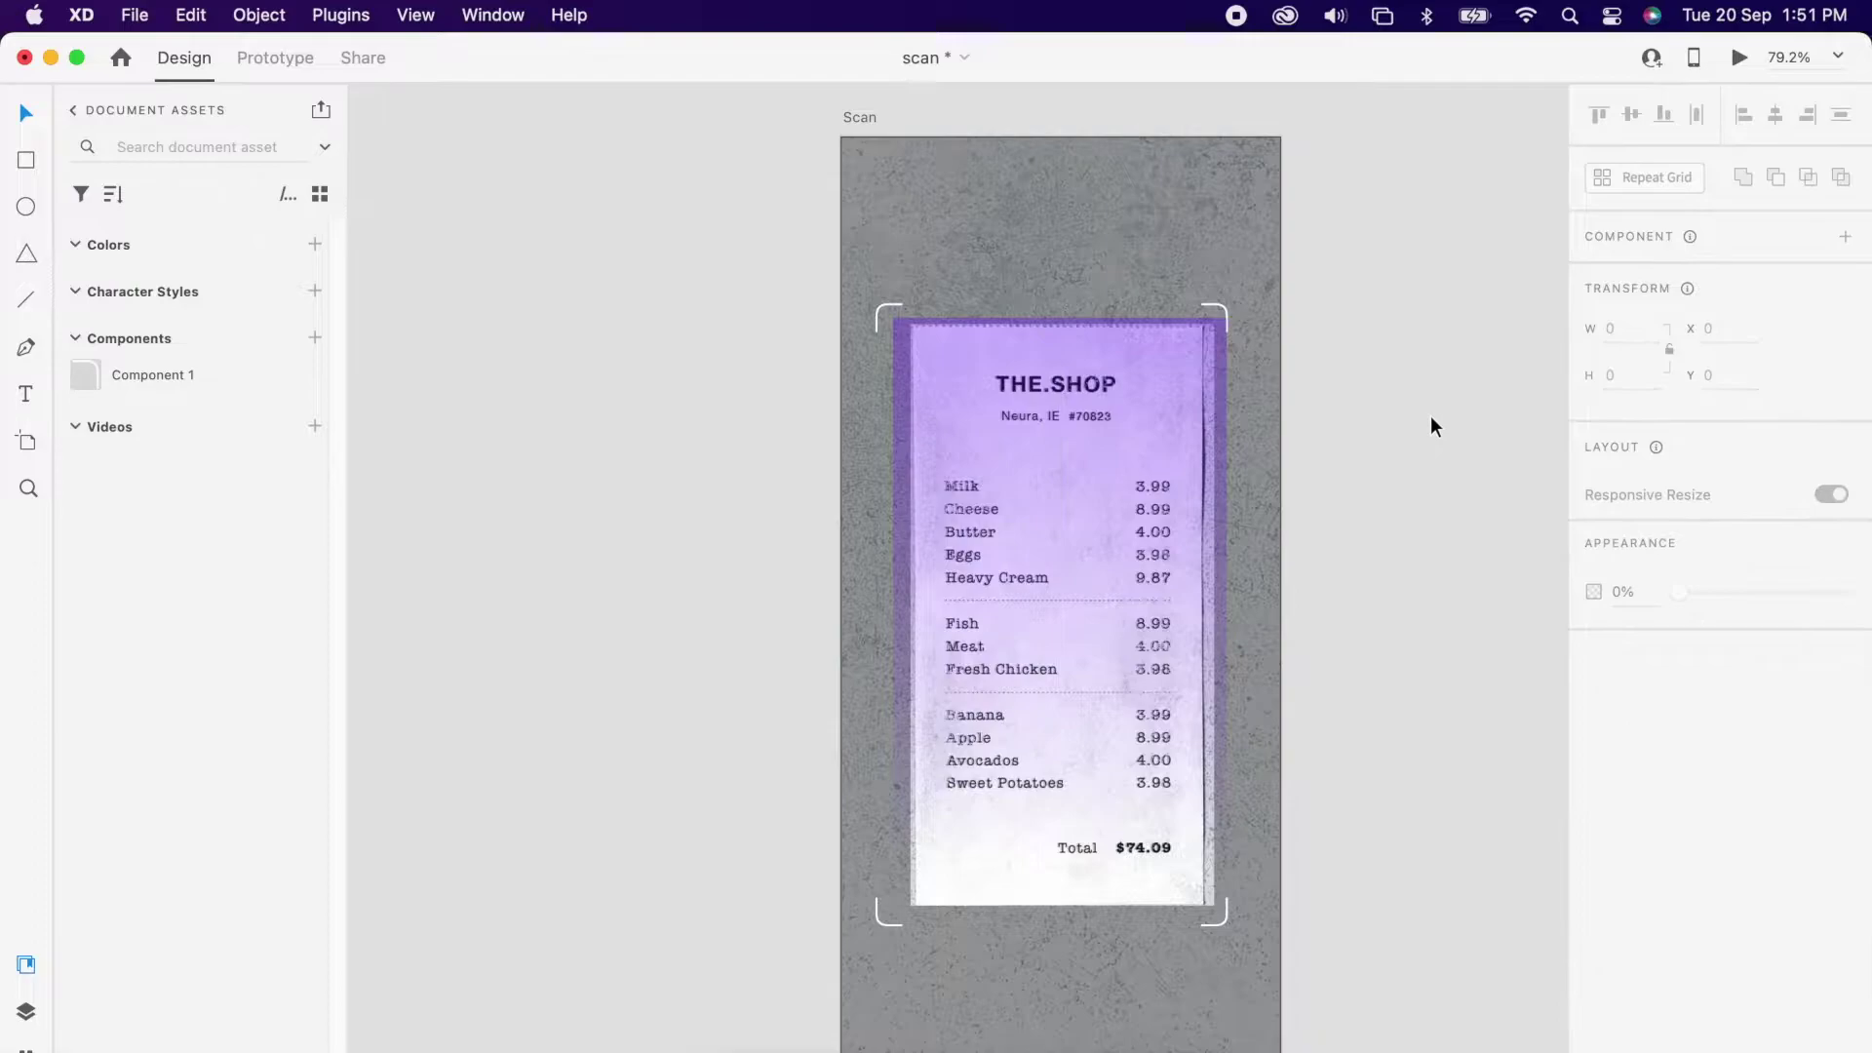
# Step: Draw a white rectangle below the receipt, size it 300 × 65, and give it fully rounded ends without a border
pyautogui.scroll(-5, 1431, 418)
pyautogui.hscroll(3, 1207, 448)
pyautogui.hscroll(3, 1274, 441)
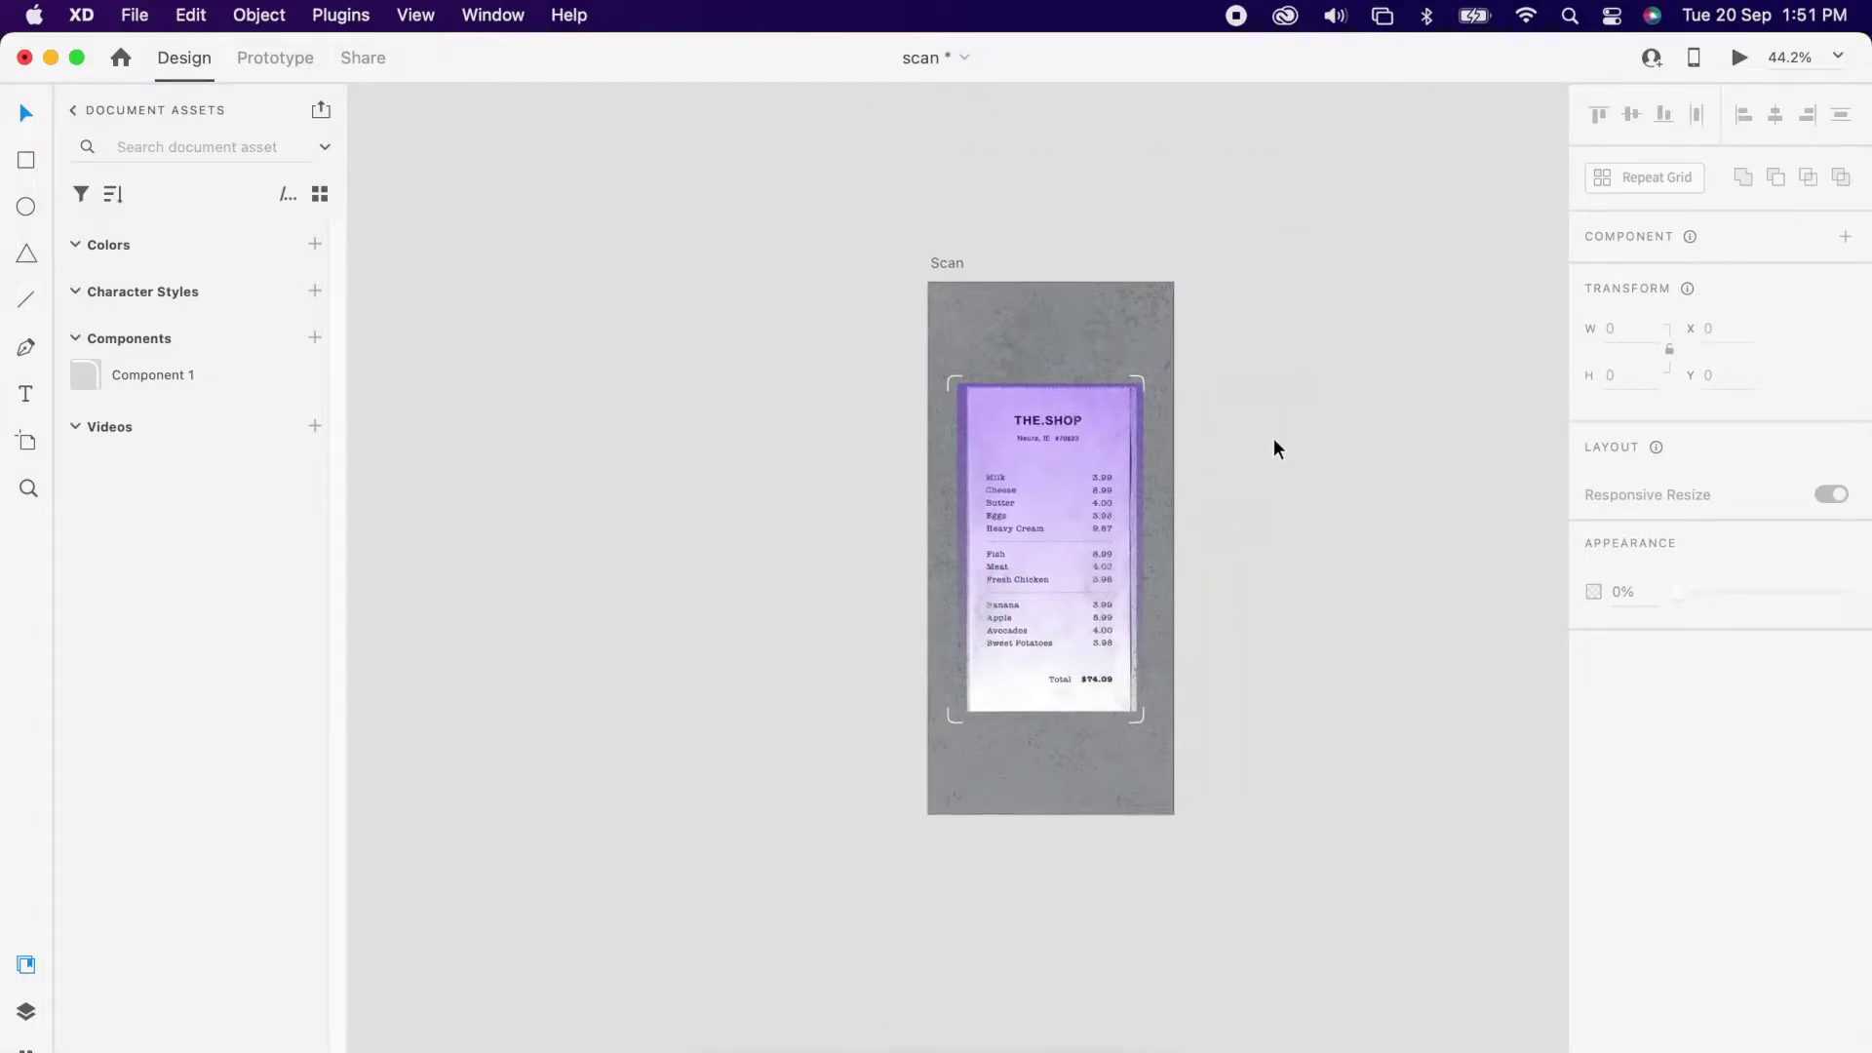
pyautogui.scroll(5, 956, 594)
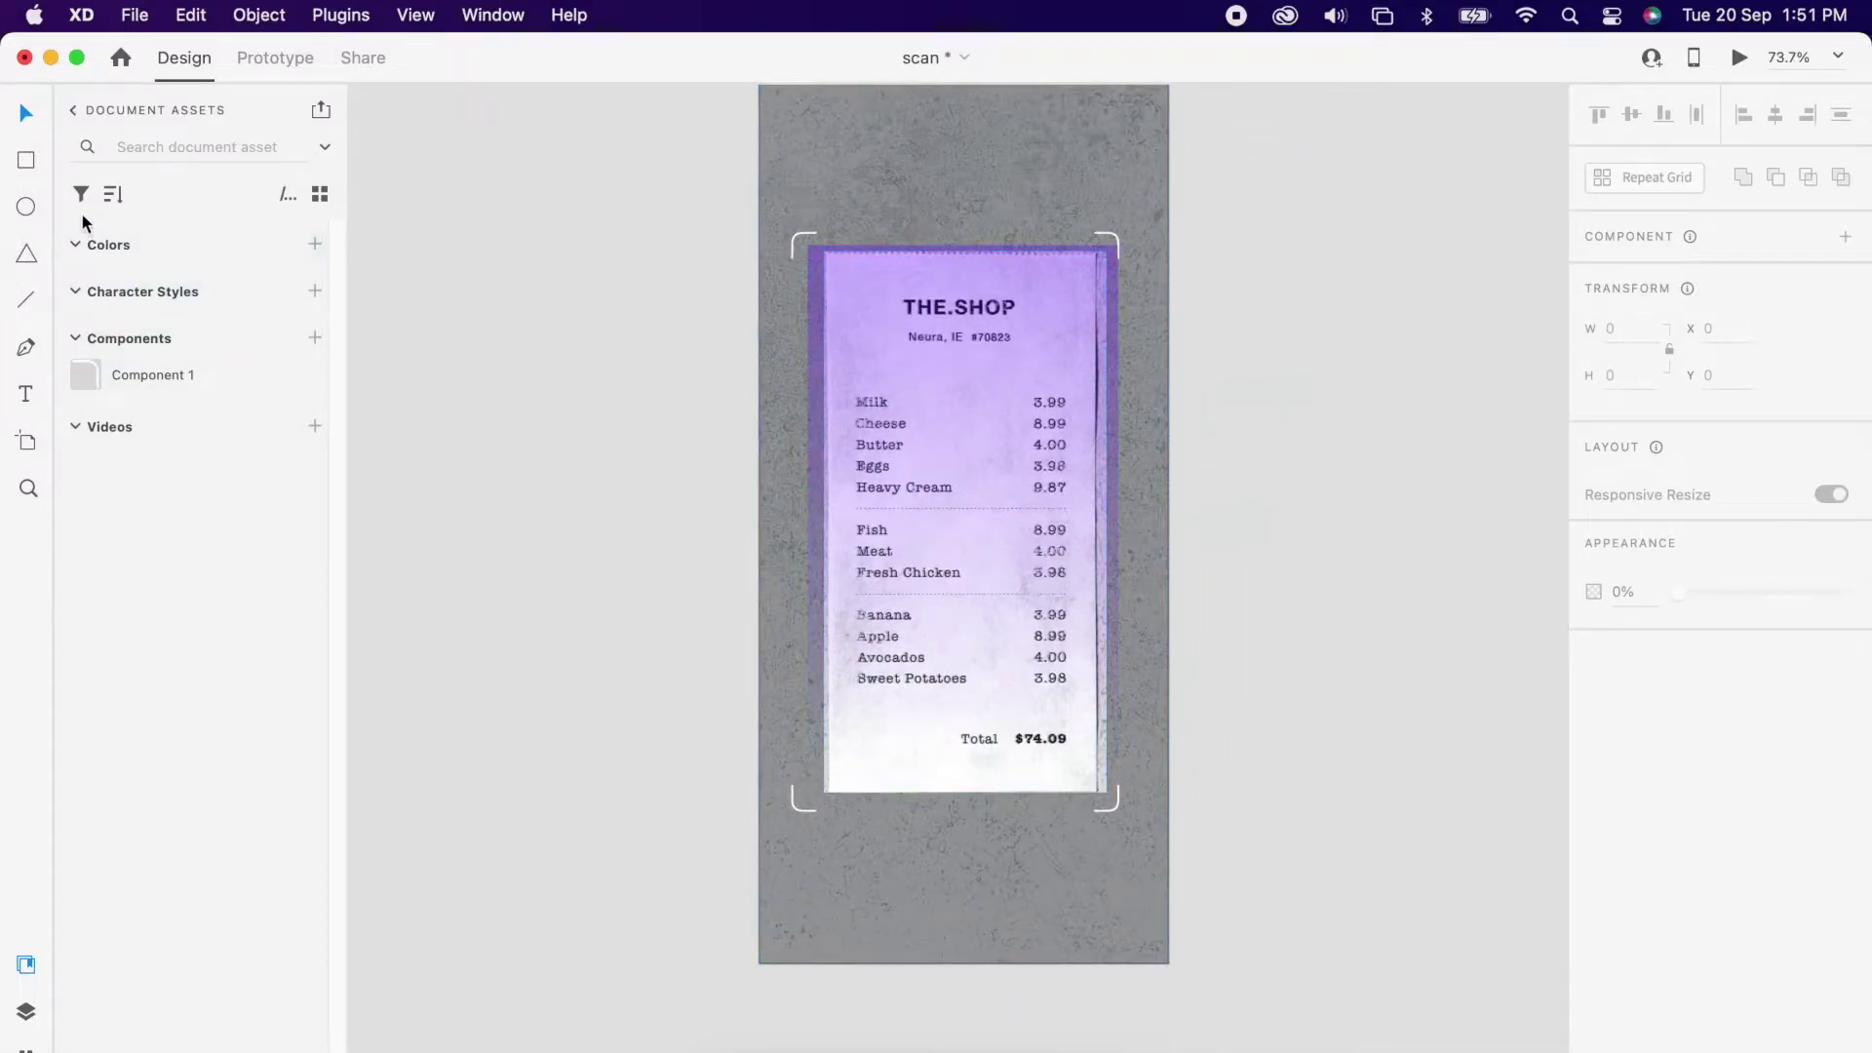
pyautogui.moveTo(822, 860); pyautogui.dragTo(1106, 937)
pyautogui.click(1637, 386)
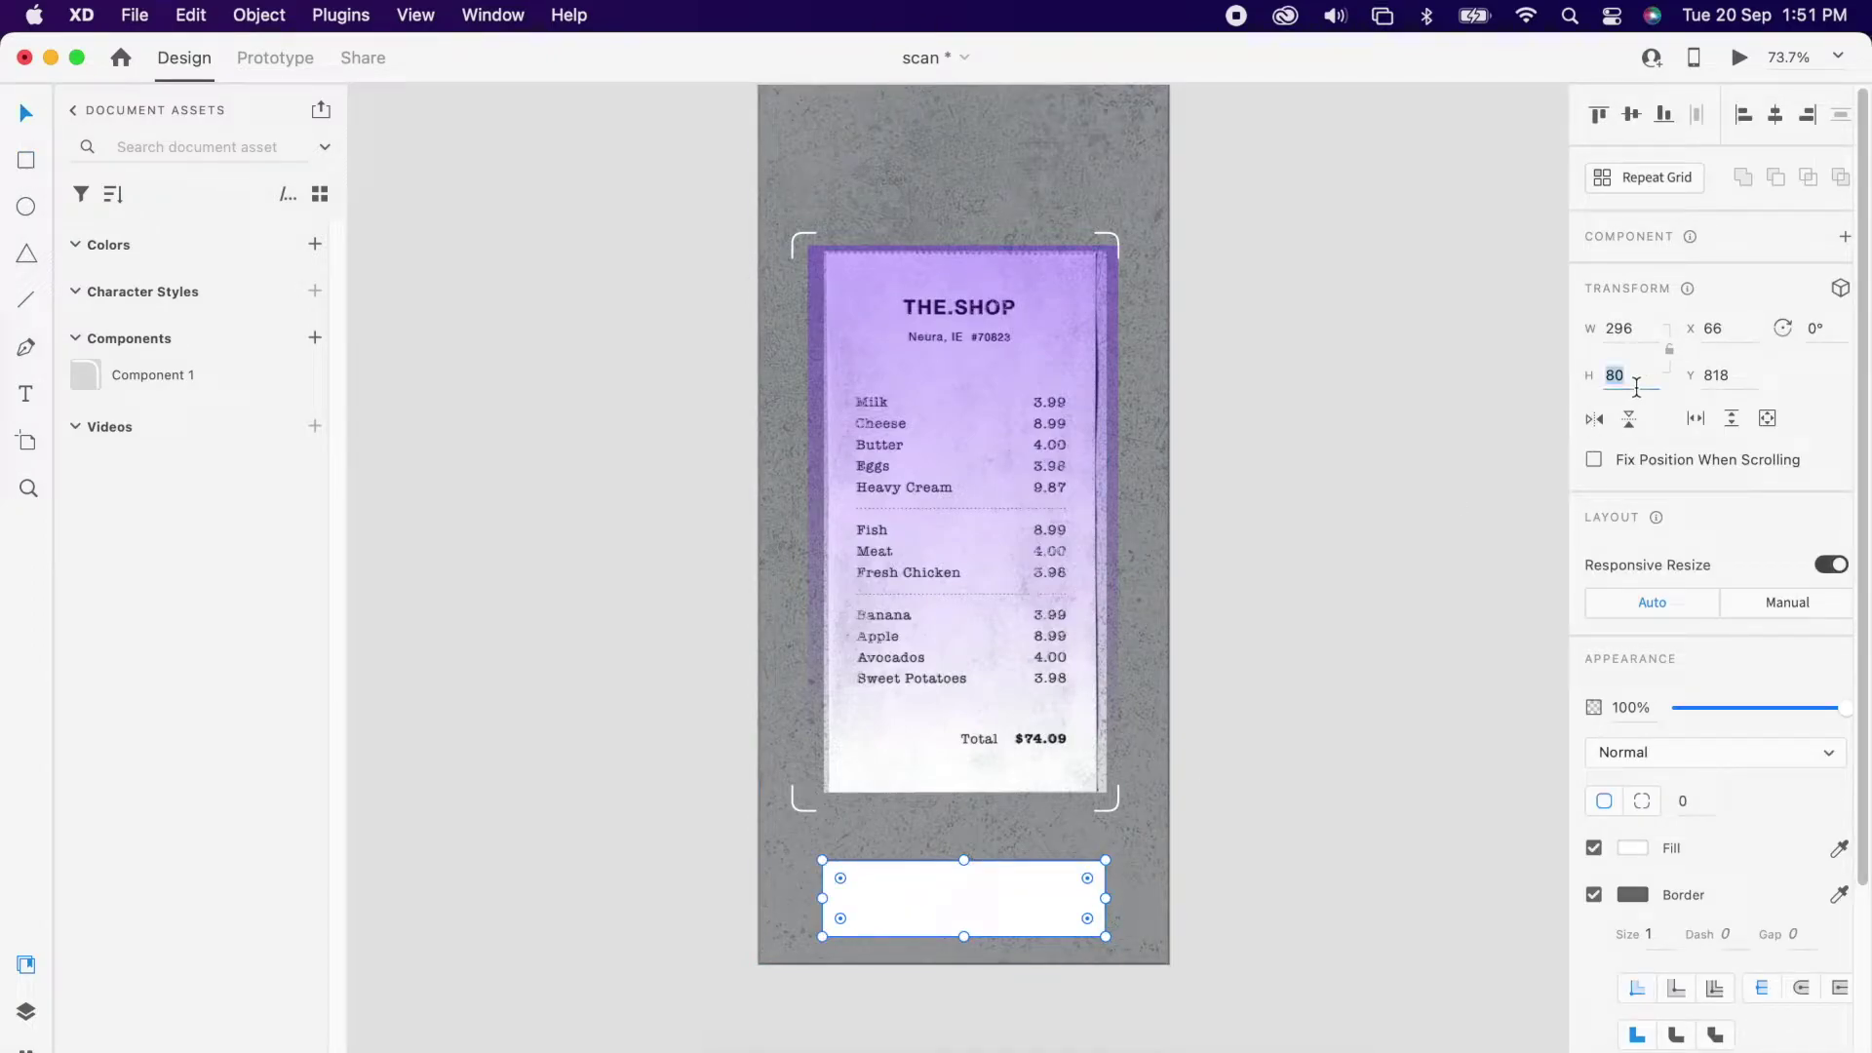
pyautogui.write('65')
pyautogui.press('Return')
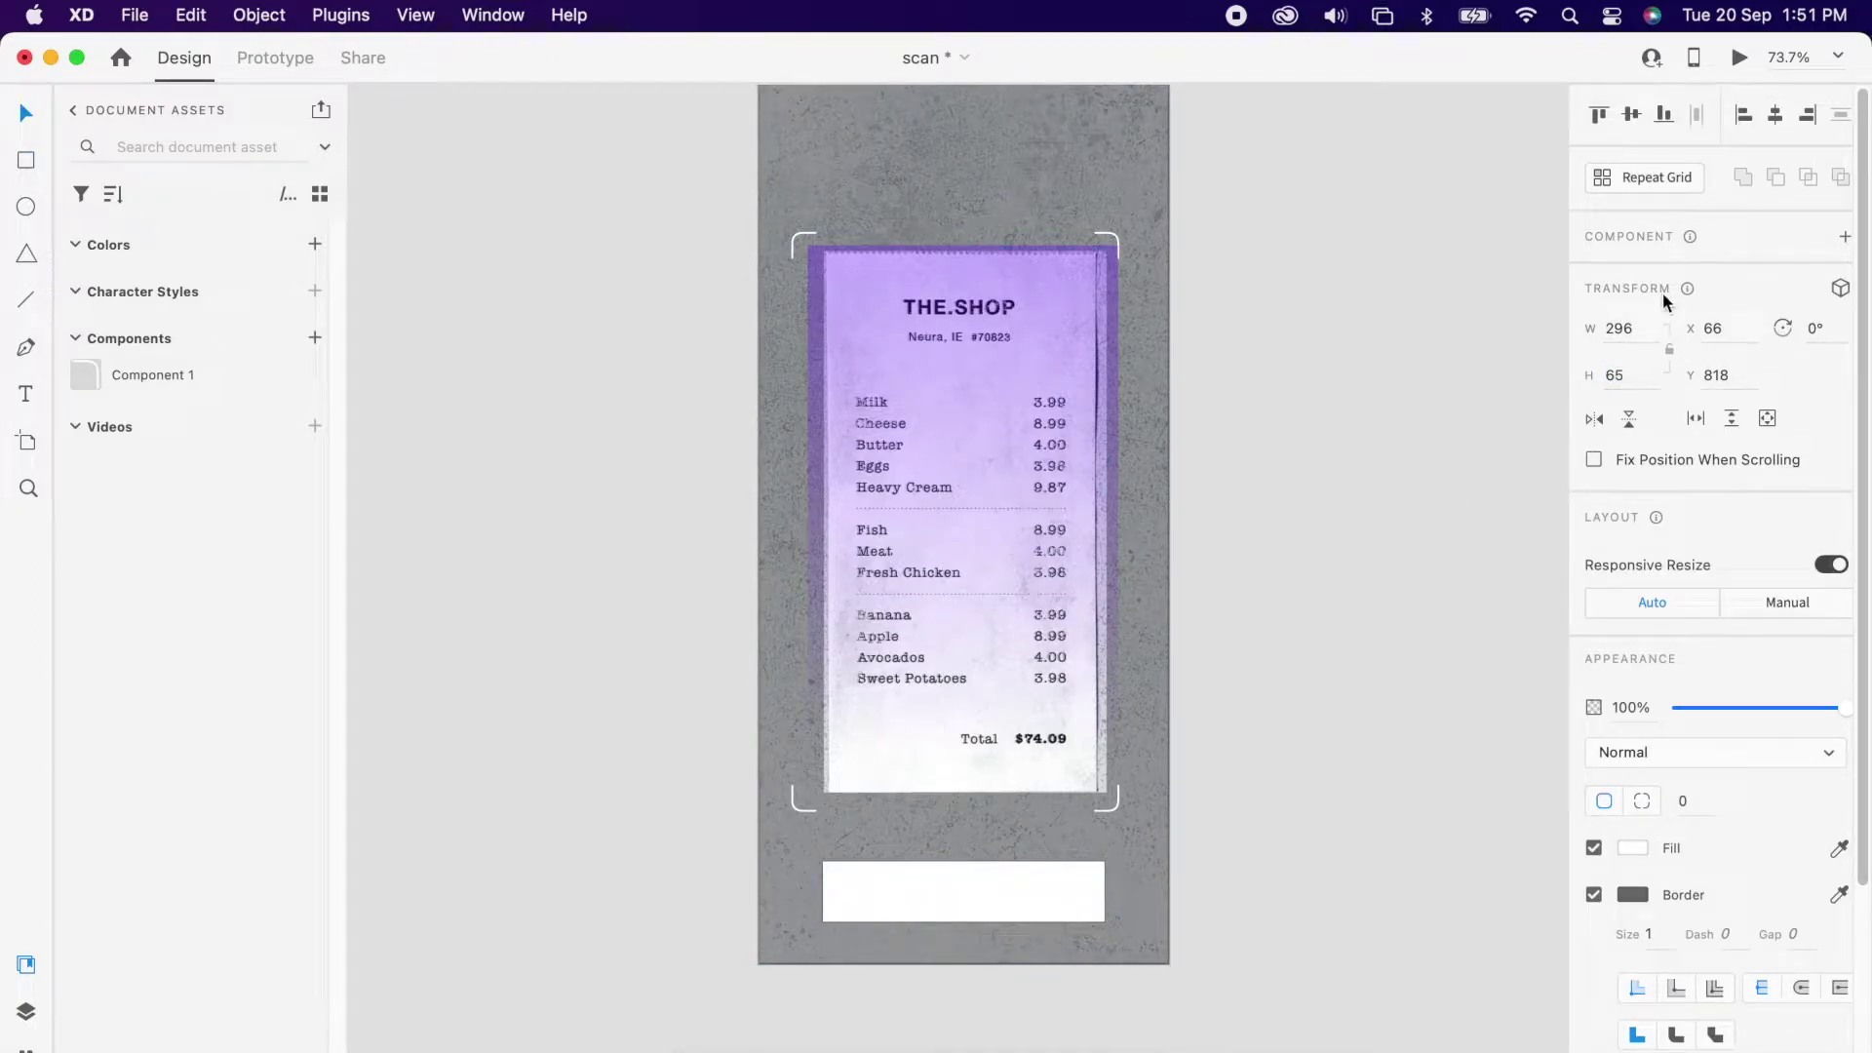
pyautogui.click(1641, 325)
pyautogui.write('300')
pyautogui.press('Return')
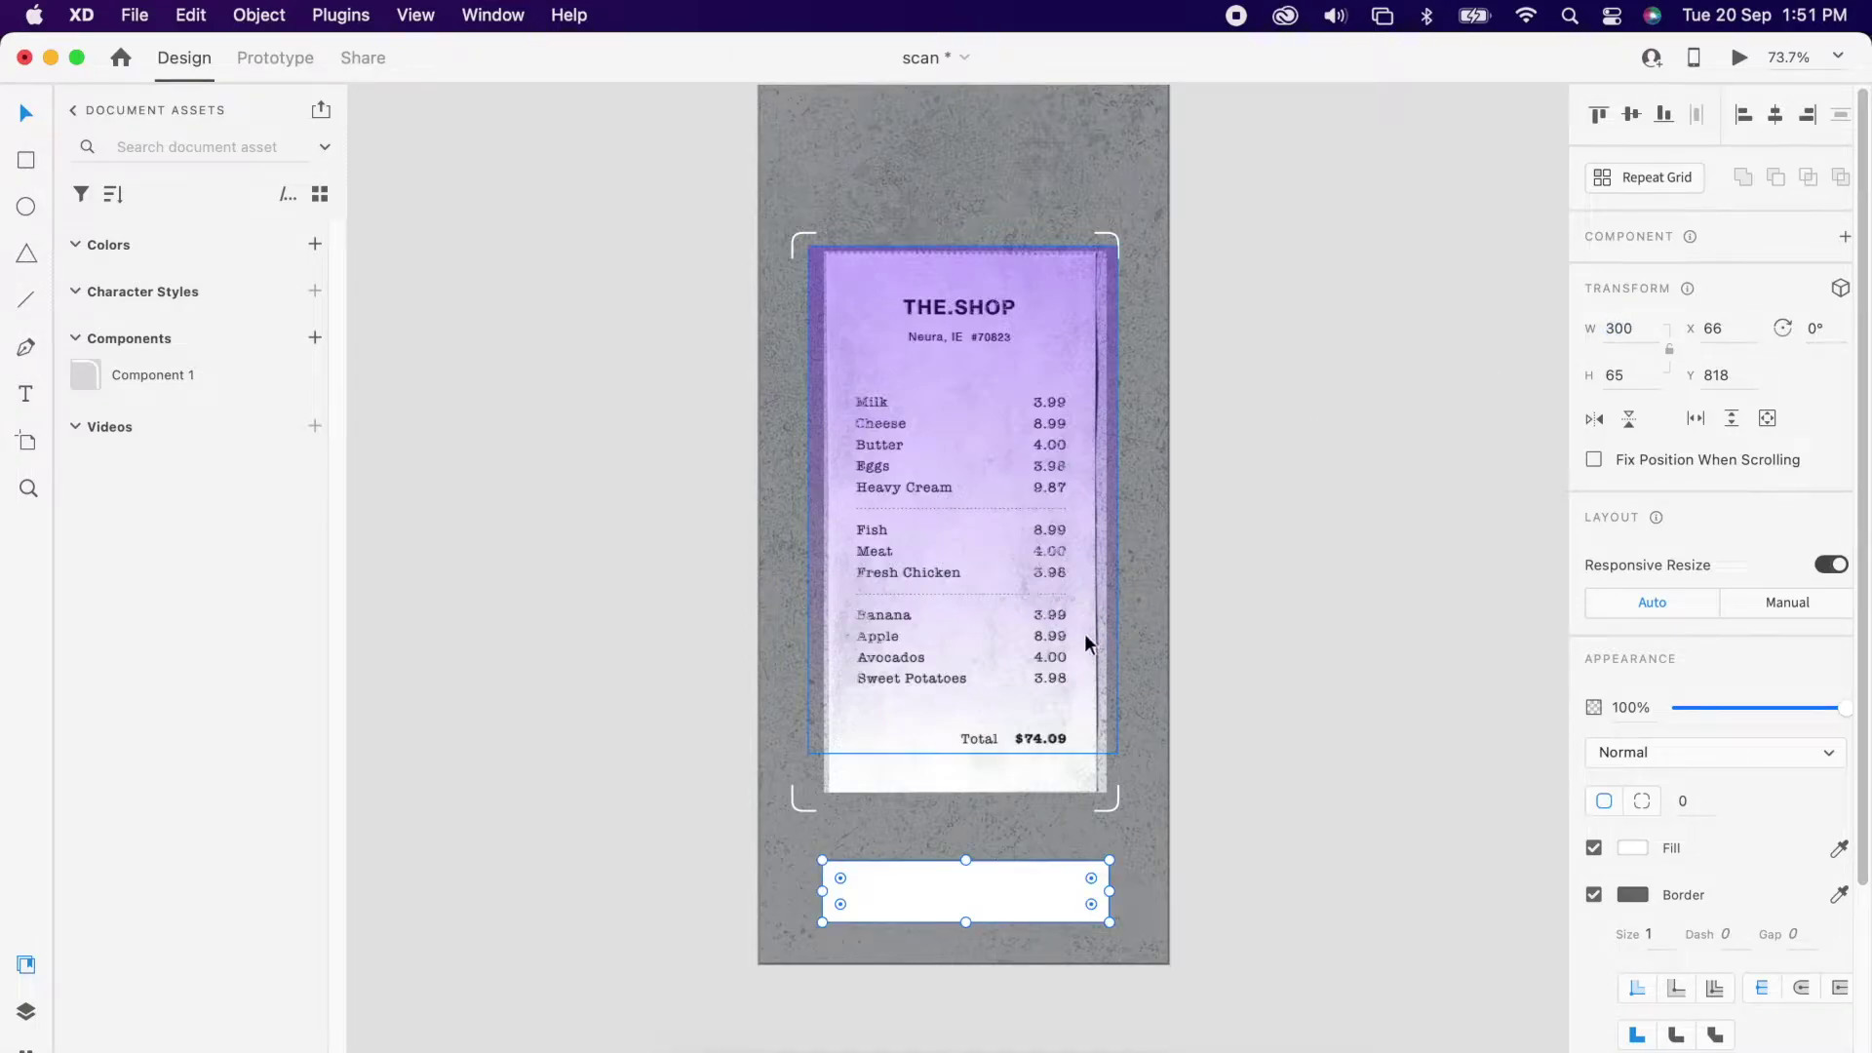
pyautogui.moveTo(1097, 883); pyautogui.dragTo(944, 882)
pyautogui.click(1316, 936)
# Step: Add the text "Scan bills" and place it on the white pill-shaped button
pyautogui.scroll(5, 1028, 704)
pyautogui.press('t')
pyautogui.click(874, 755)
pyautogui.write('Scan bills')
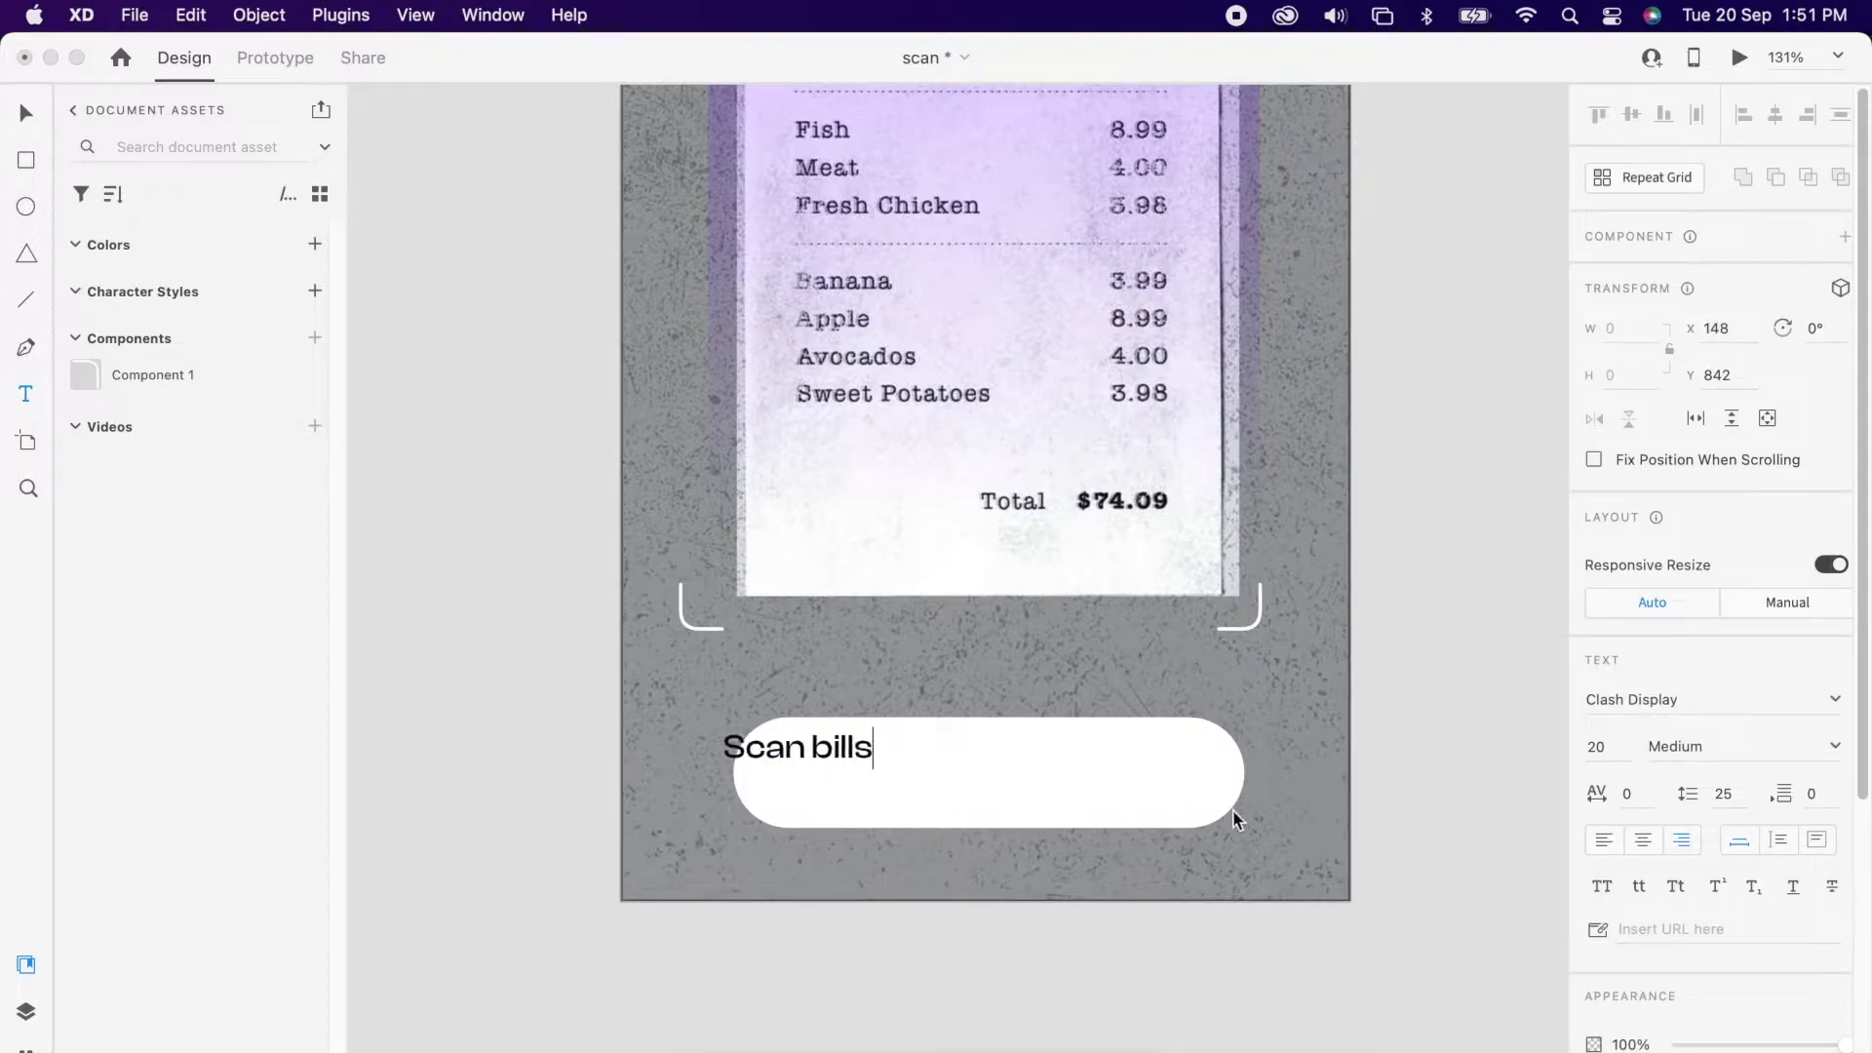
pyautogui.press('Escape')
pyautogui.moveTo(860, 757); pyautogui.dragTo(1059, 765)
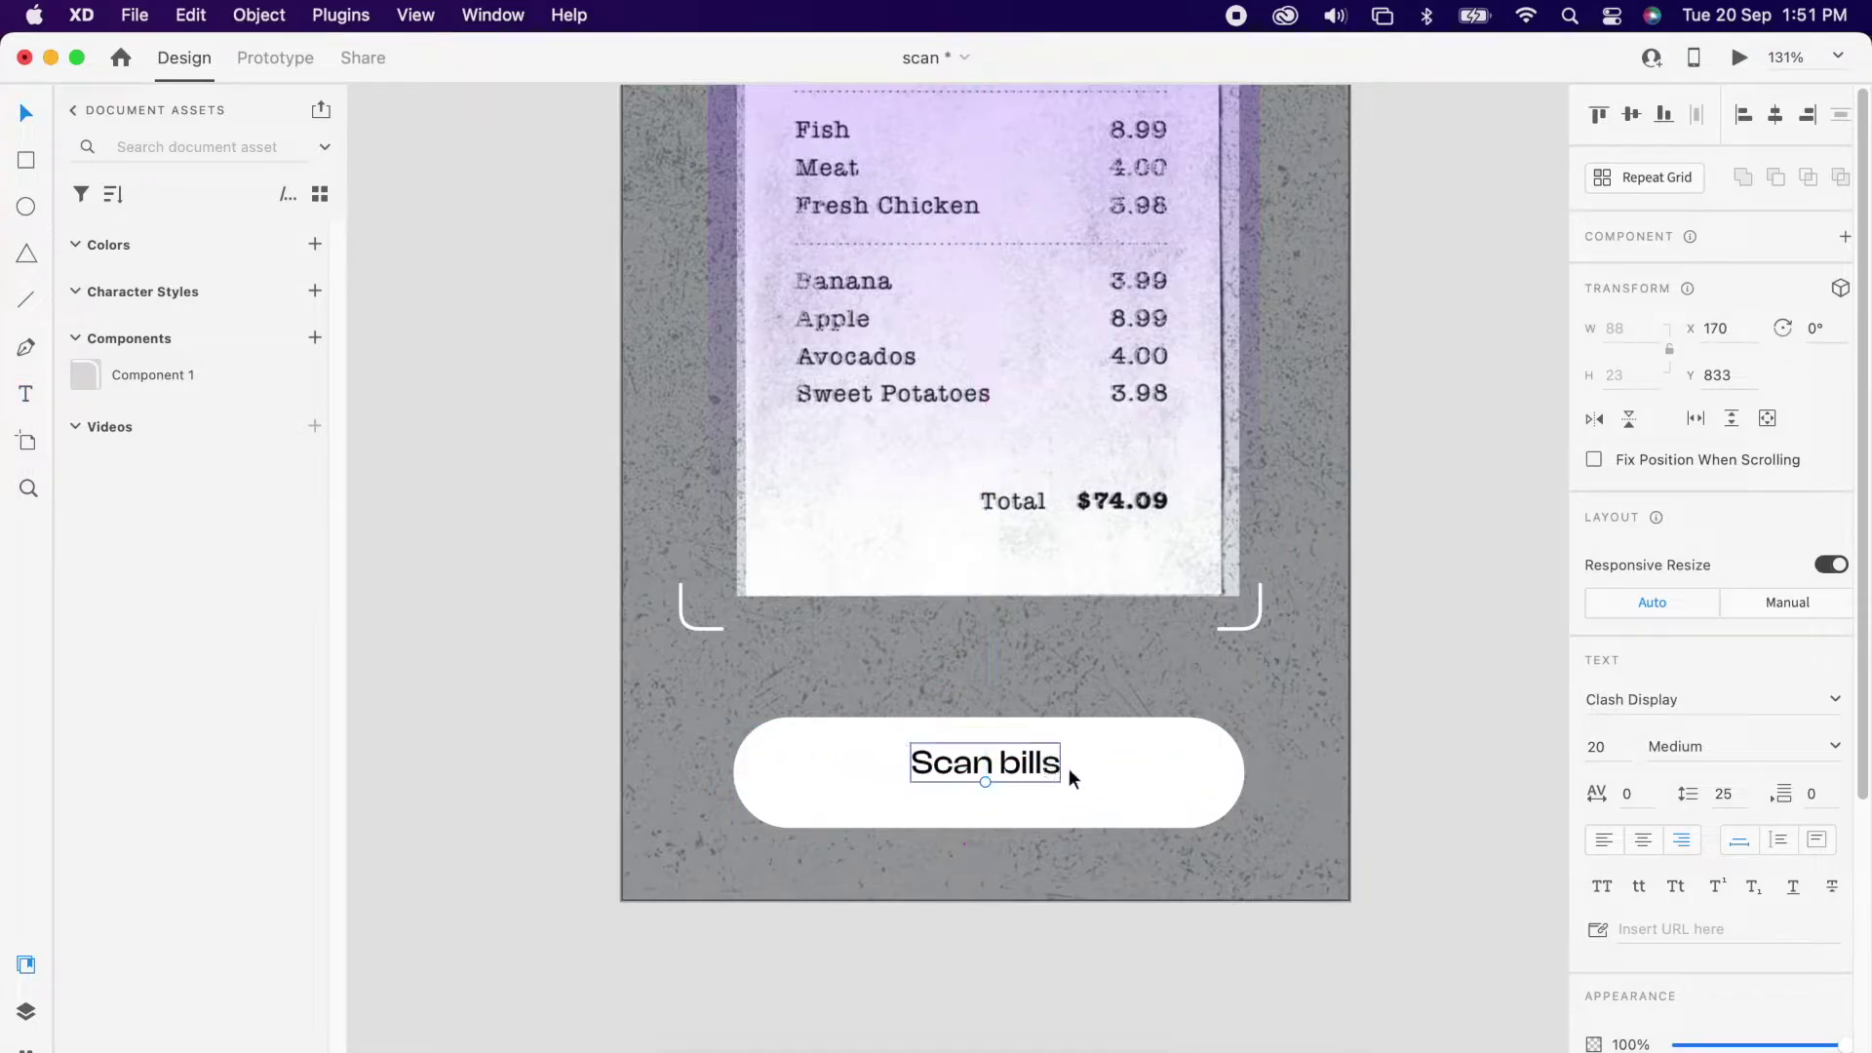
# Step: Center the "Scan bills" label horizontally and vertically with the pill shape and group the two
pyautogui.keyDown('shift'); pyautogui.click(1083, 780); pyautogui.keyUp('shift')
pyautogui.click(1776, 121)
pyautogui.click(1631, 114)
pyautogui.rightClick(1164, 721)
pyautogui.click(1212, 734)
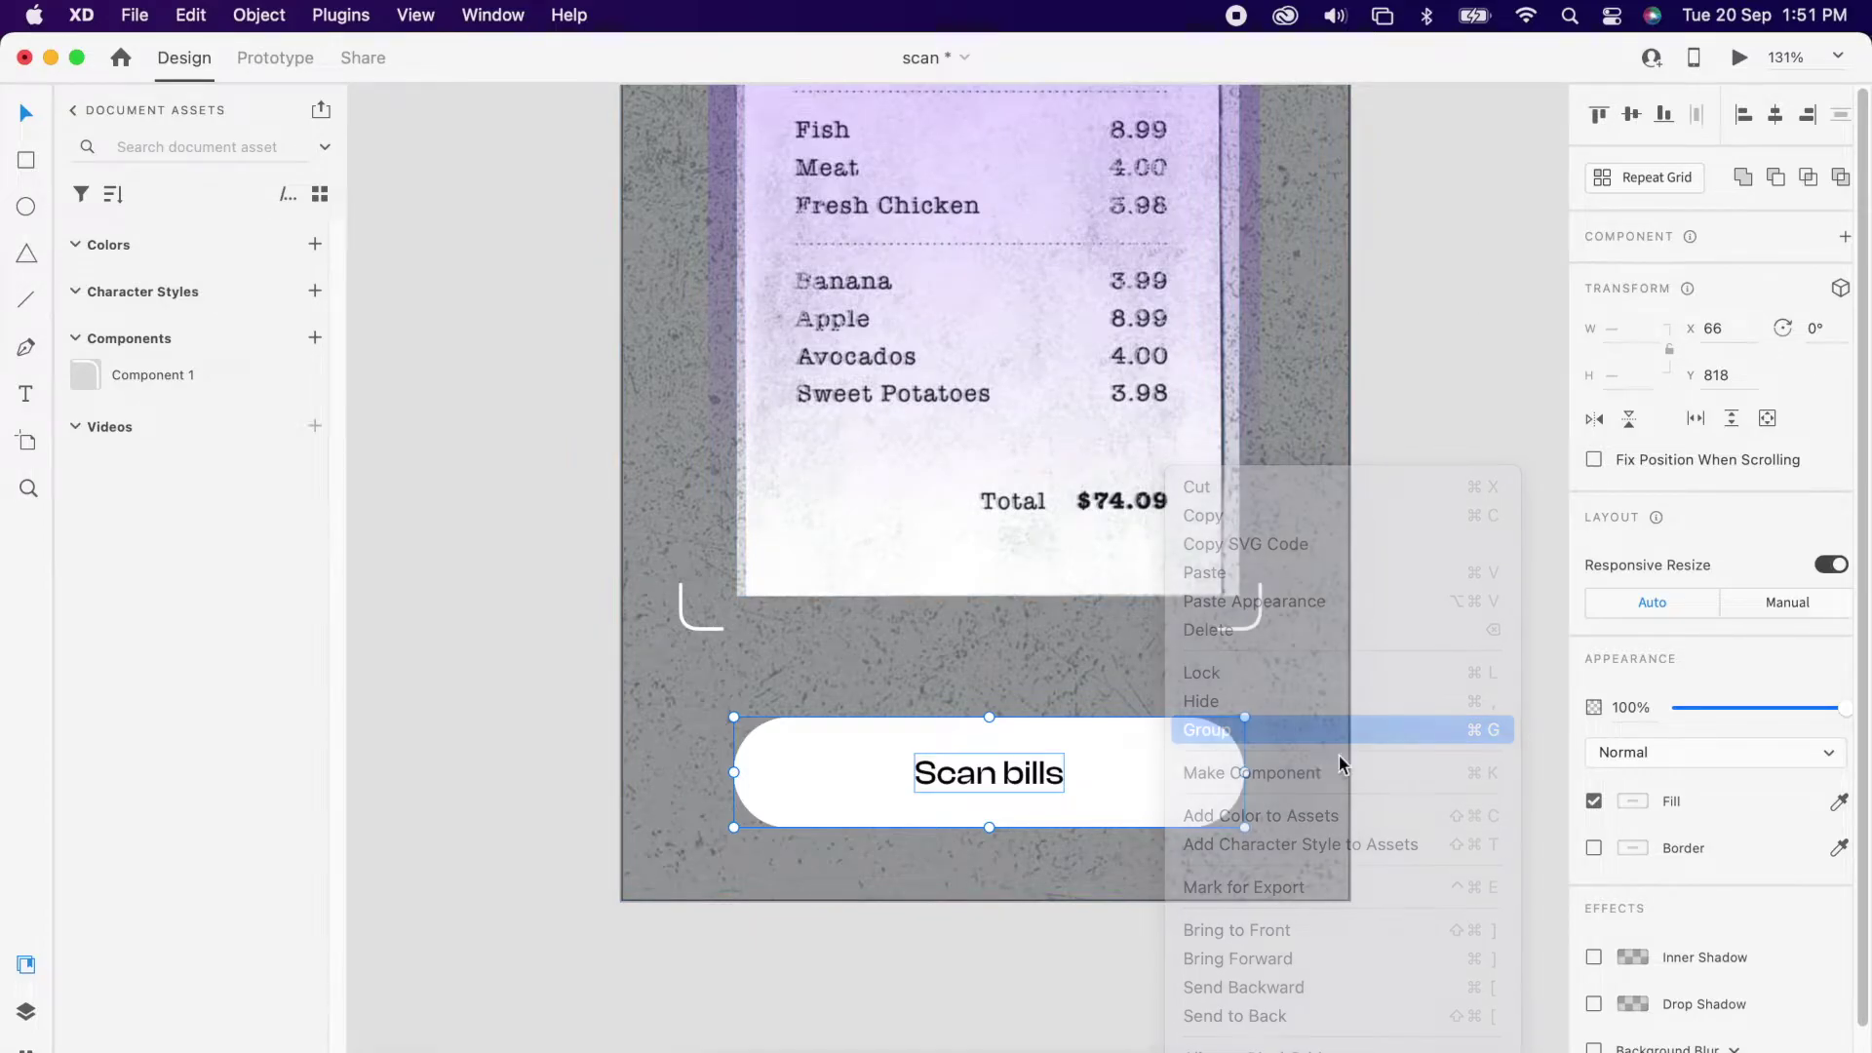
pyautogui.click(1411, 746)
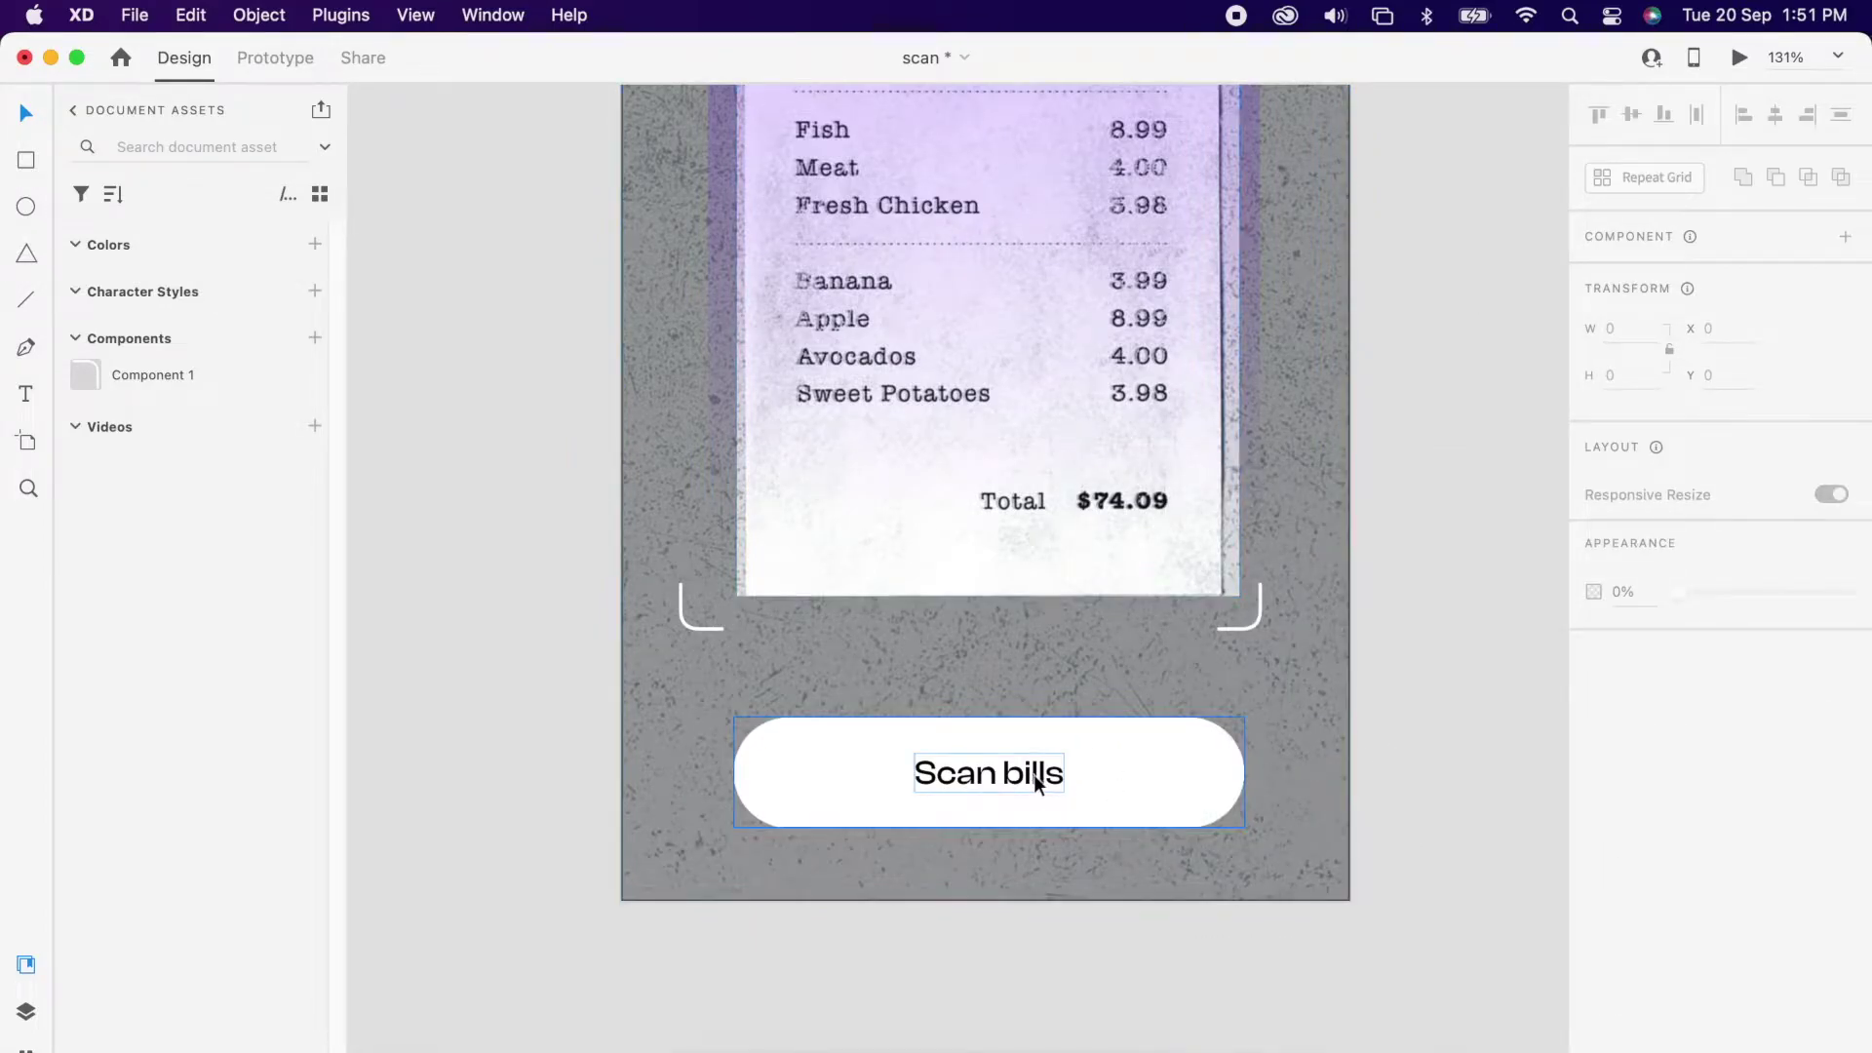
pyautogui.click(1200, 765)
pyautogui.click(1443, 693)
# Step: Add a 428 × 926 iPhone 13, 12 Pro Max artboard beside the Scan artboard and name it "Scanned"
pyautogui.scroll(-3, 1443, 694)
pyautogui.scroll(-3, 1443, 694)
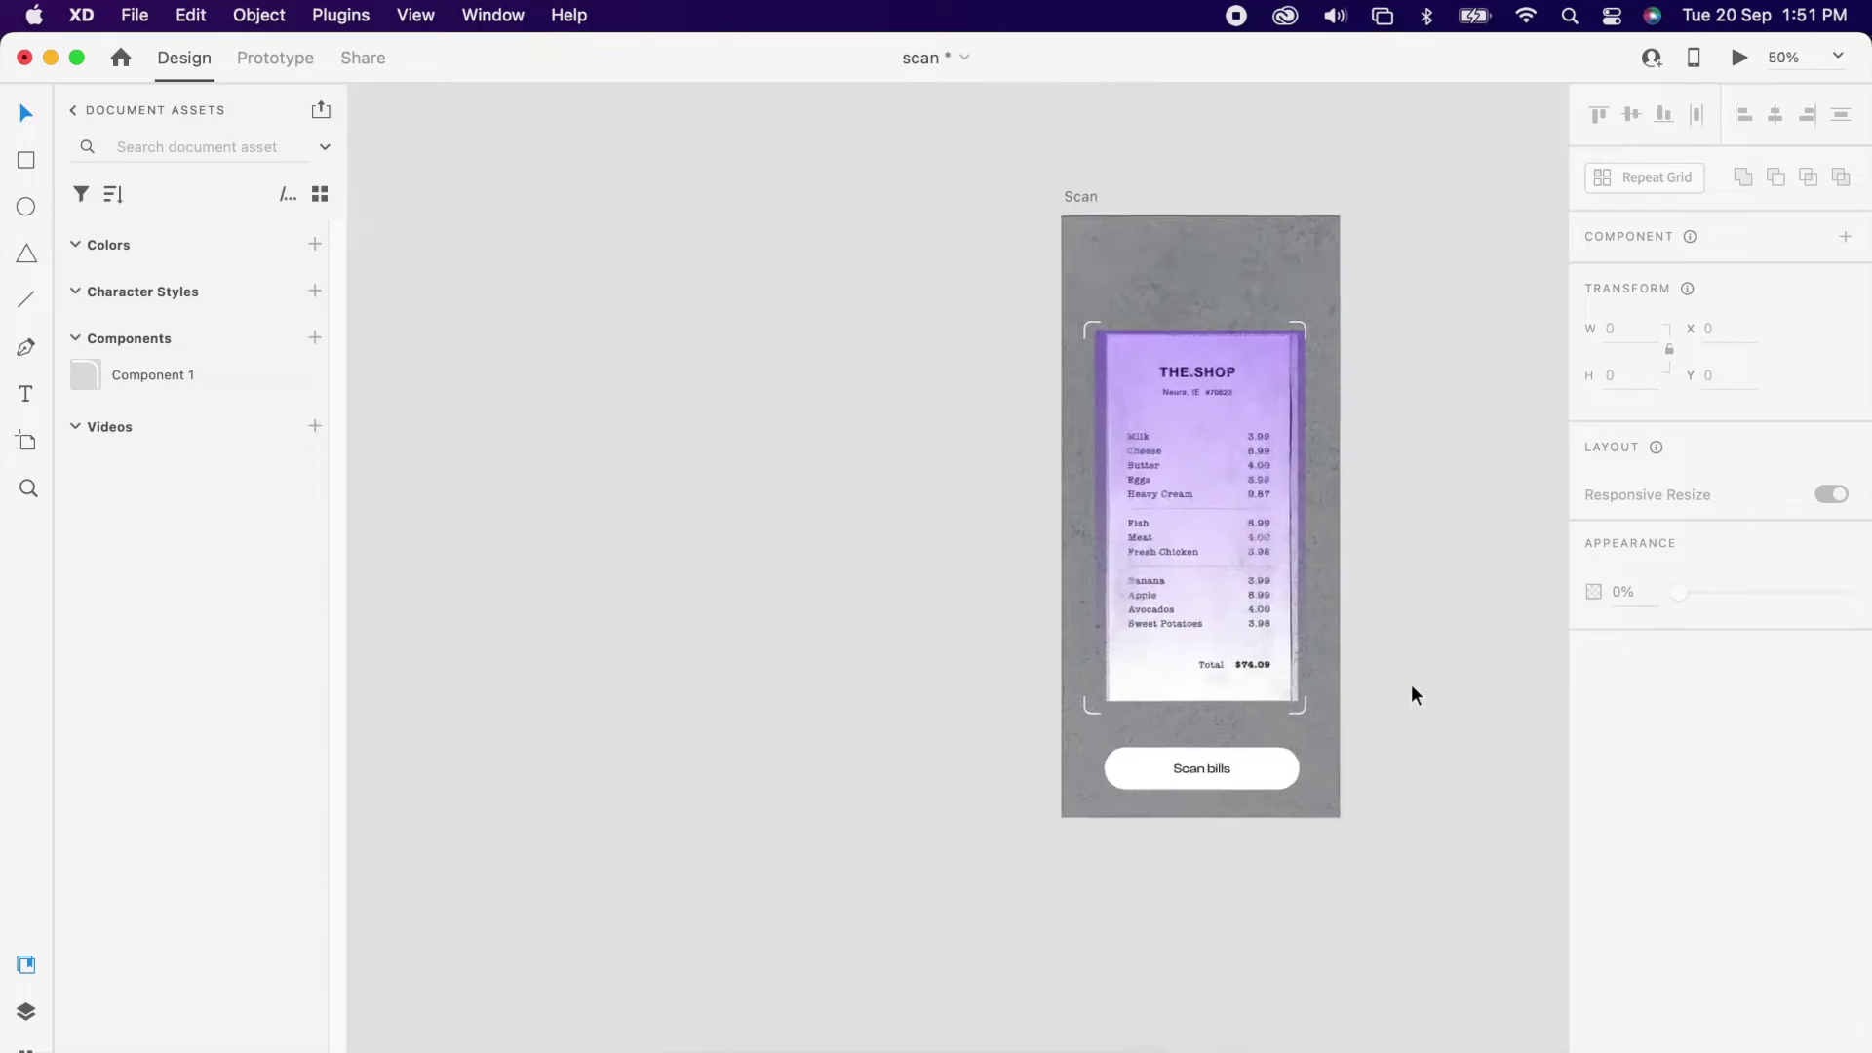
pyautogui.hscroll(4, 1097, 419)
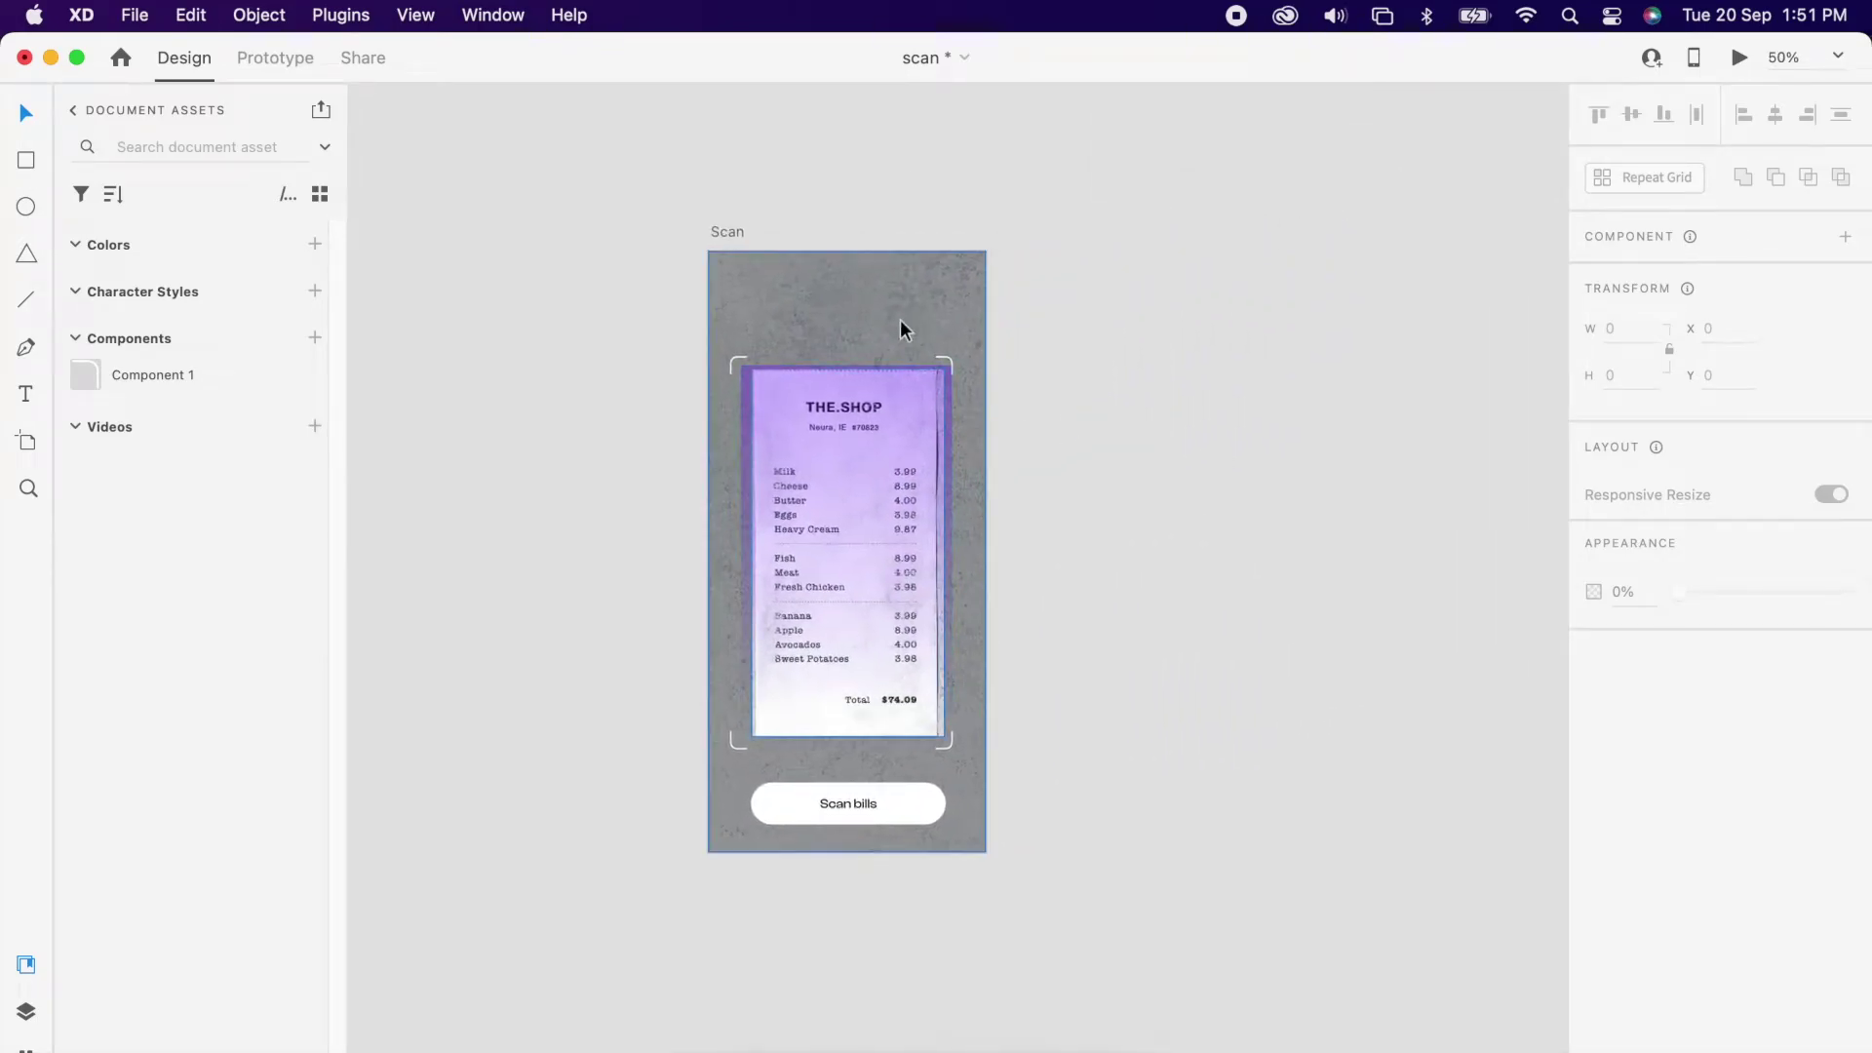
pyautogui.press('a')
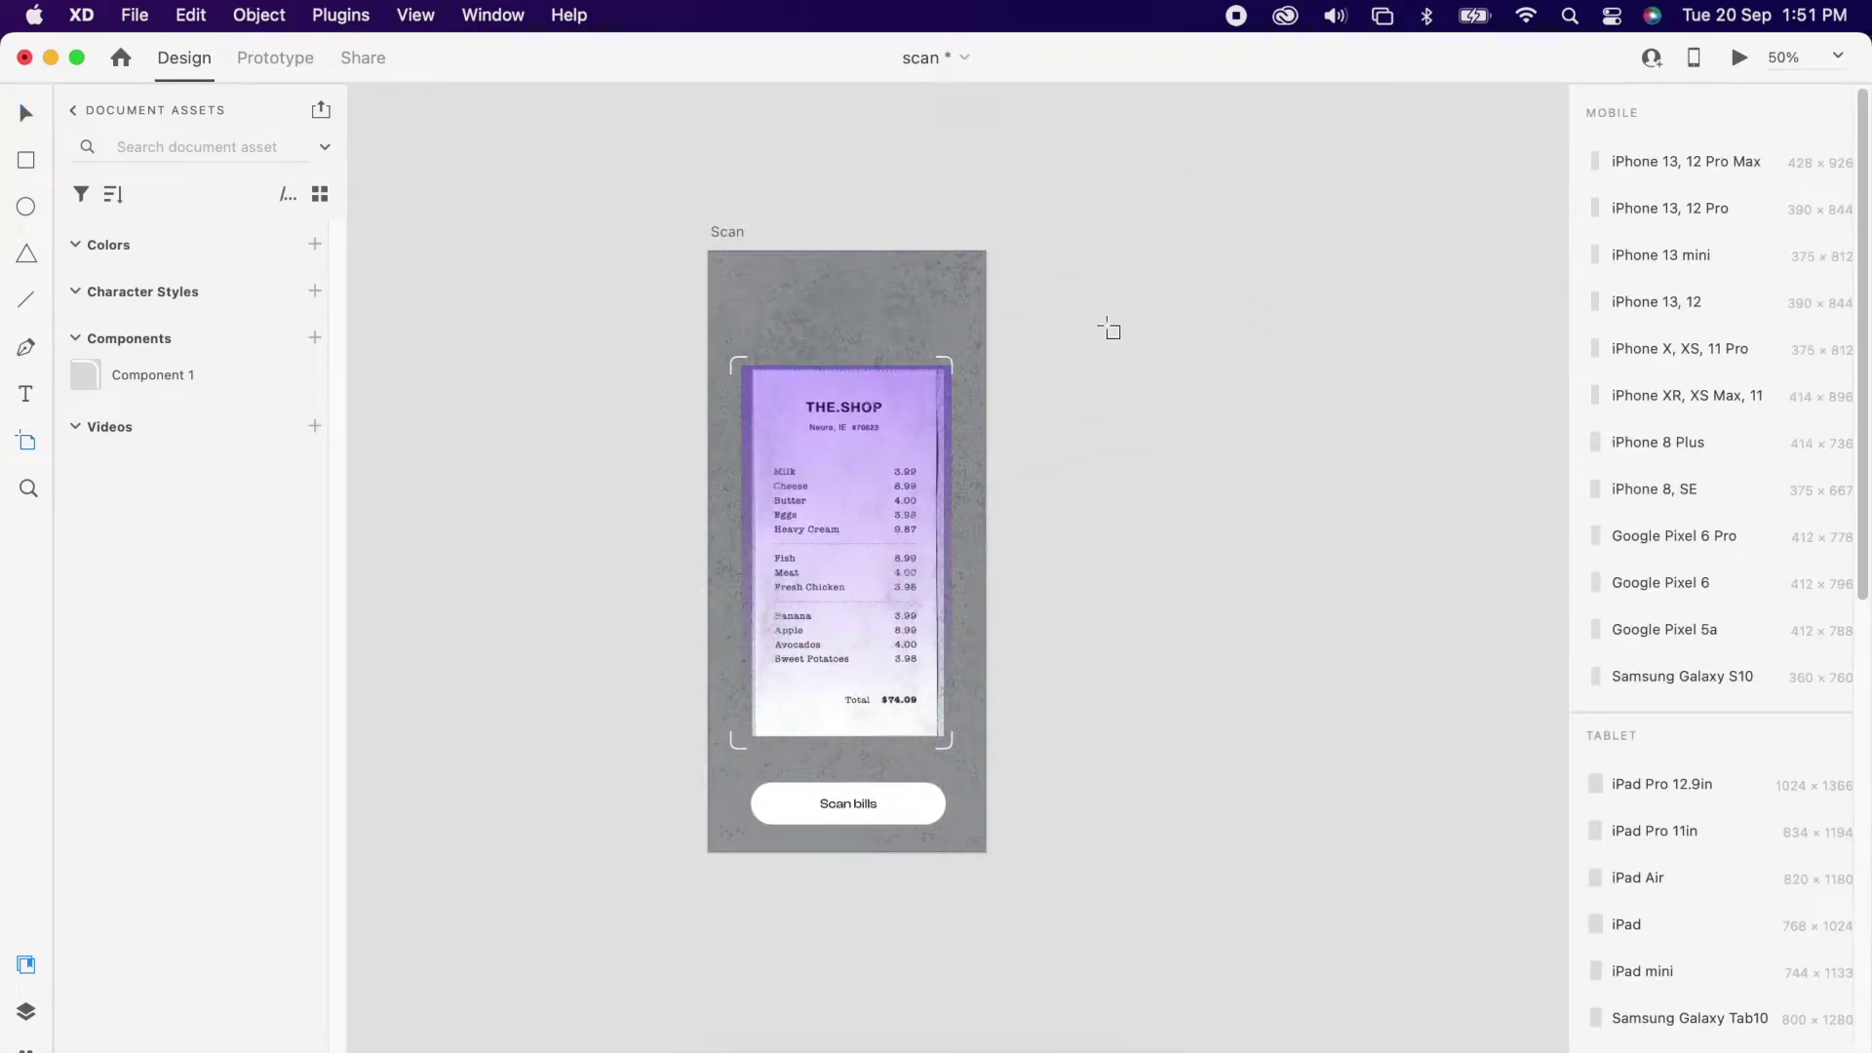
pyautogui.click(1075, 319)
pyautogui.doubleClick(1099, 231)
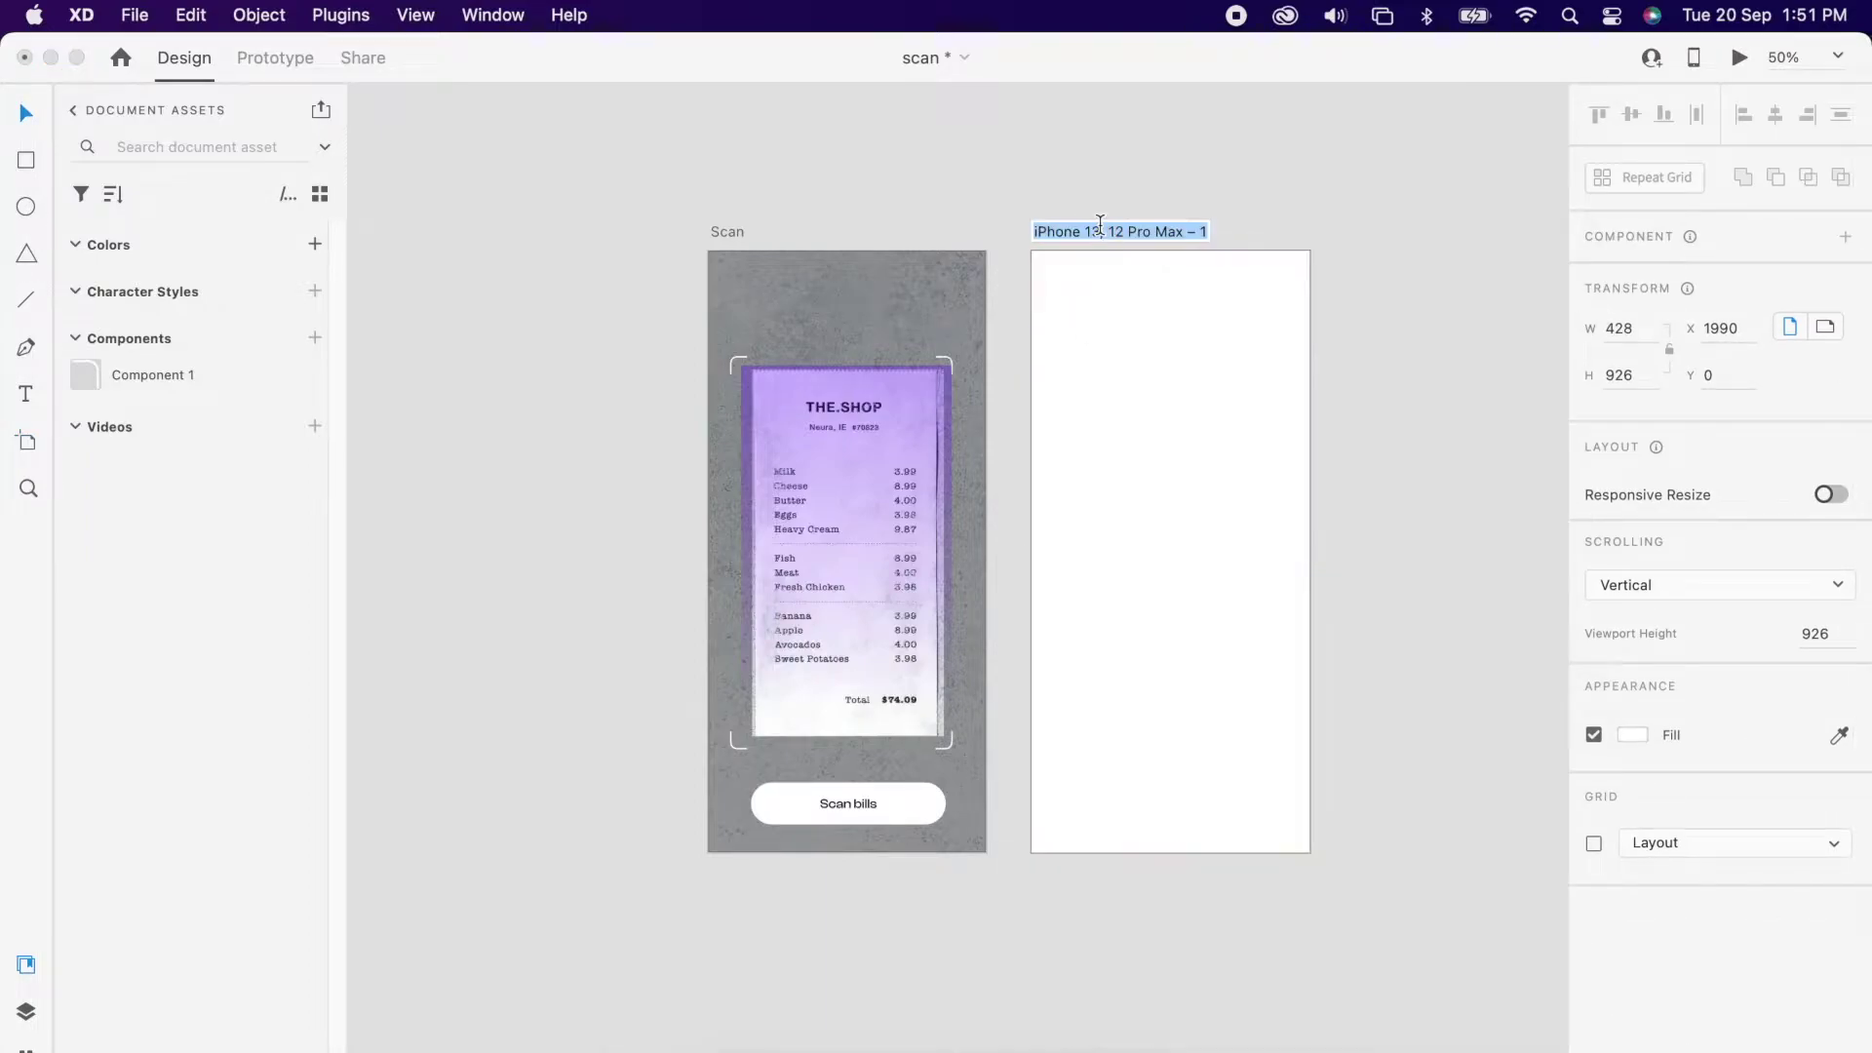
pyautogui.write('scanne')
pyautogui.press('Return')
pyautogui.click(1111, 178)
# Step: Create a "Milk" and "3.99" text row on the Scanned artboard and repeat it down into 16 rows
pyautogui.scroll(2, 965, 509)
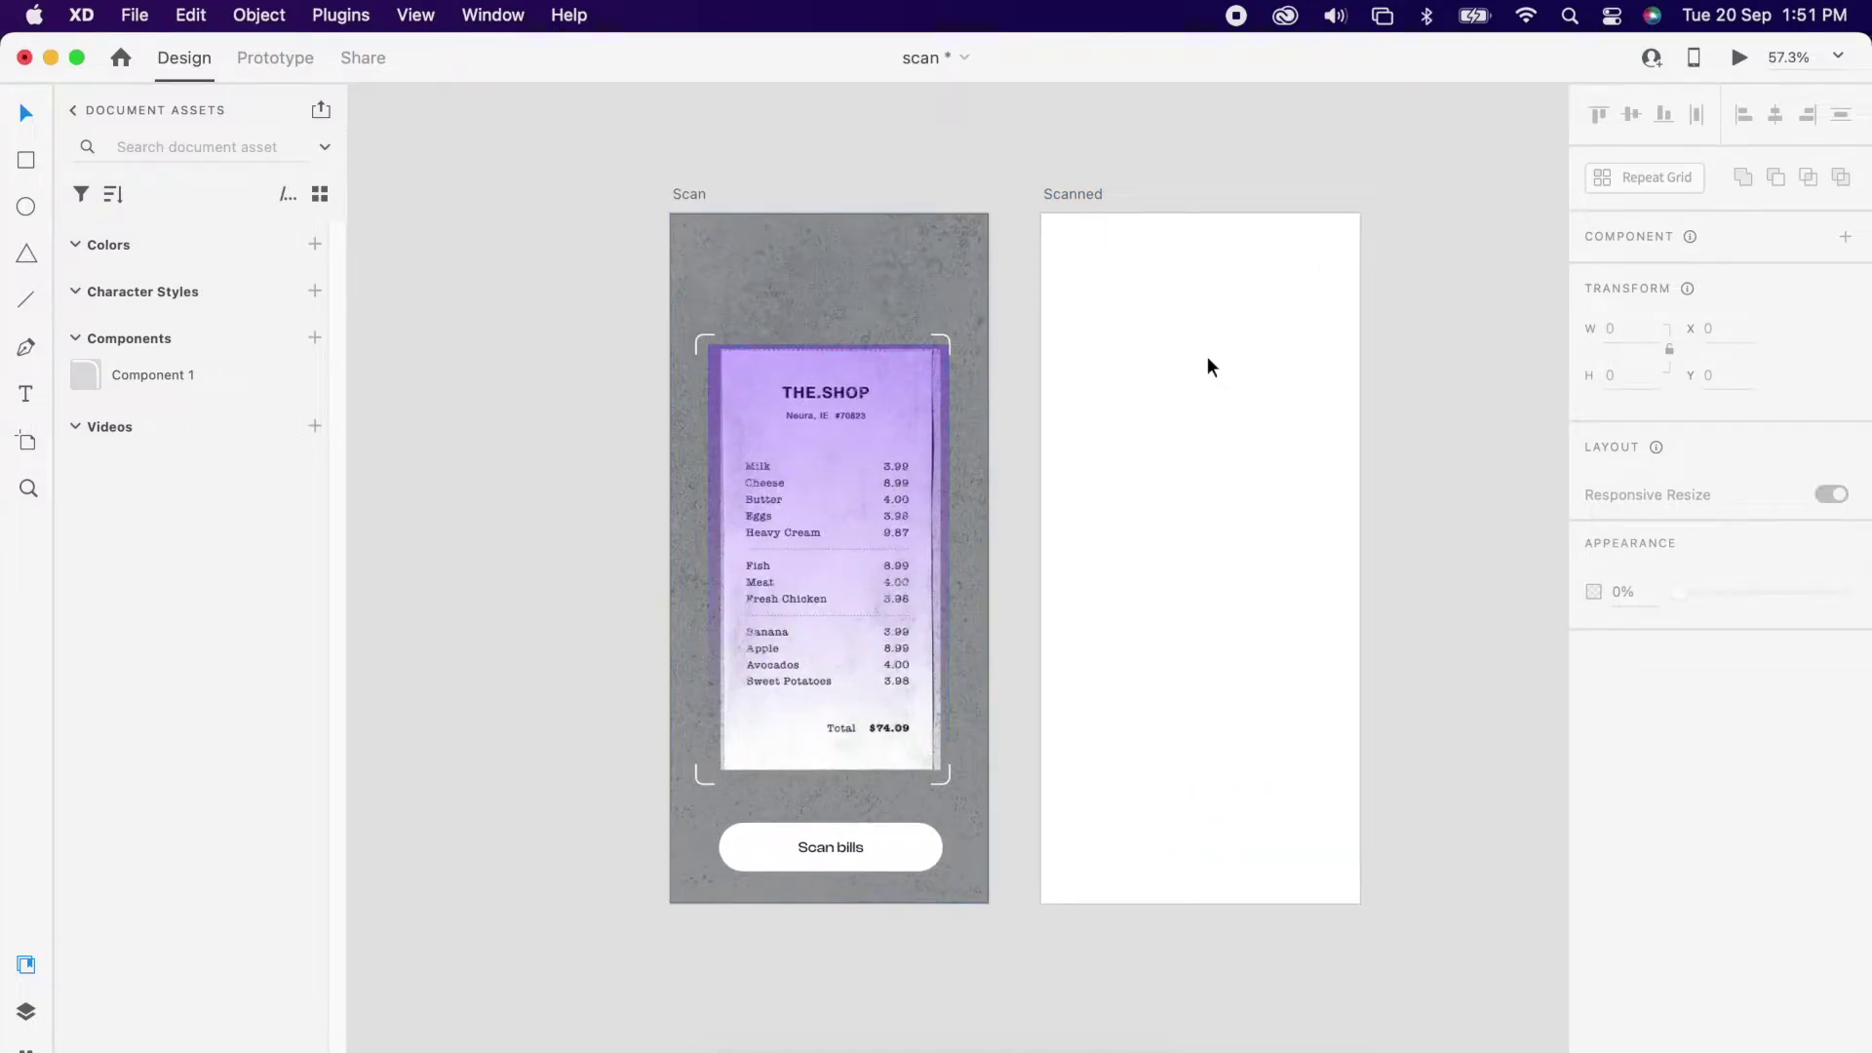
pyautogui.scroll(3, 1112, 429)
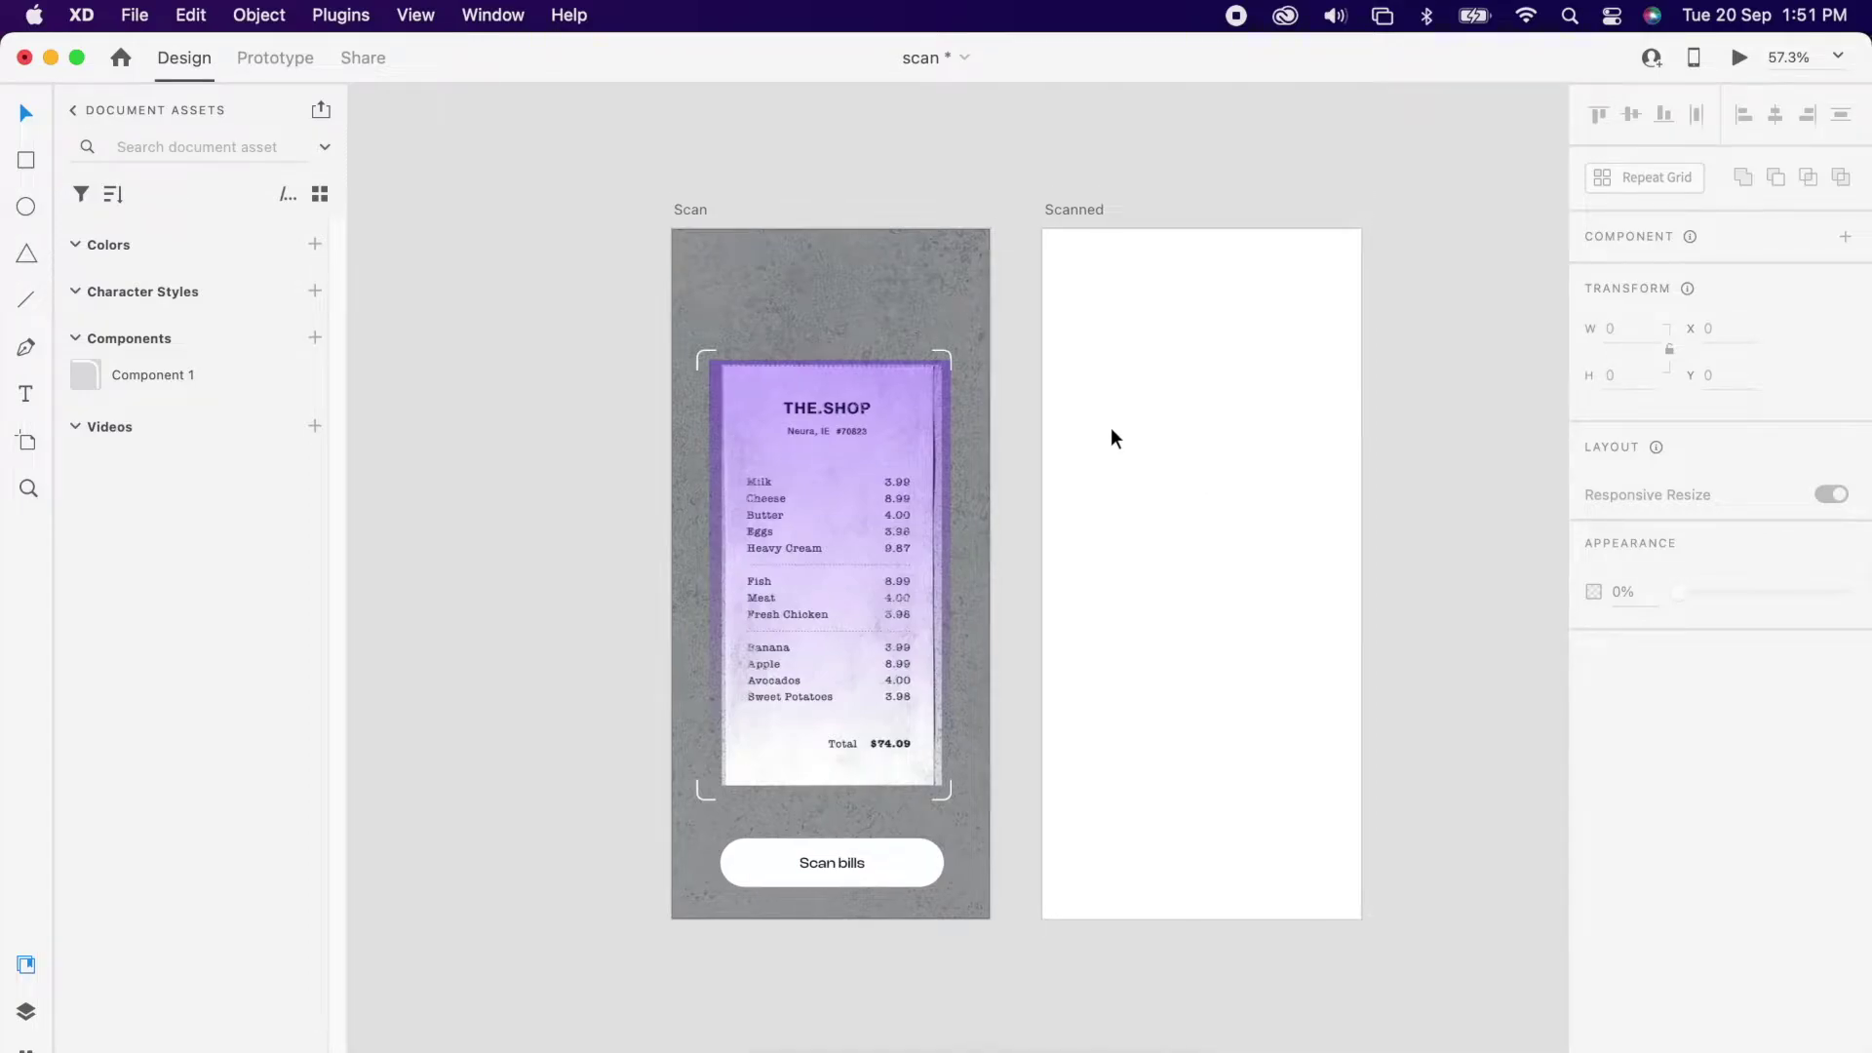
pyautogui.press('t')
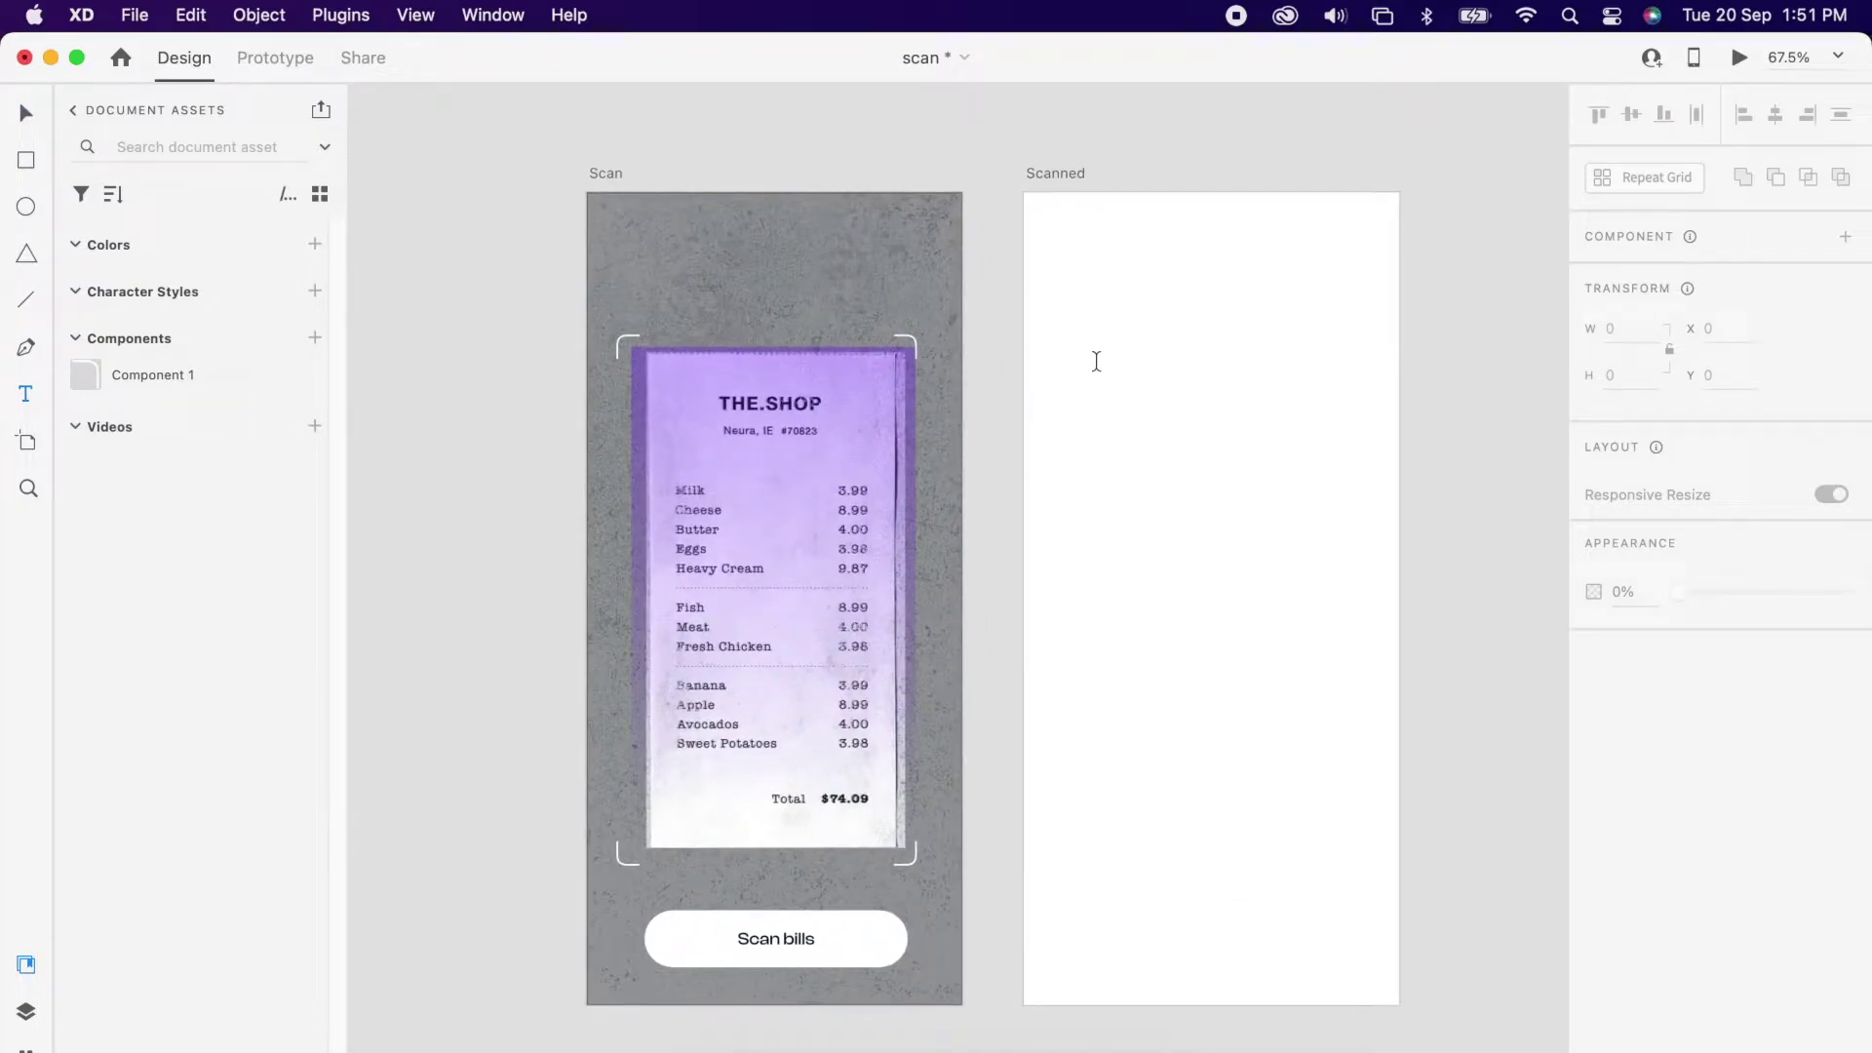
pyautogui.click(1096, 362)
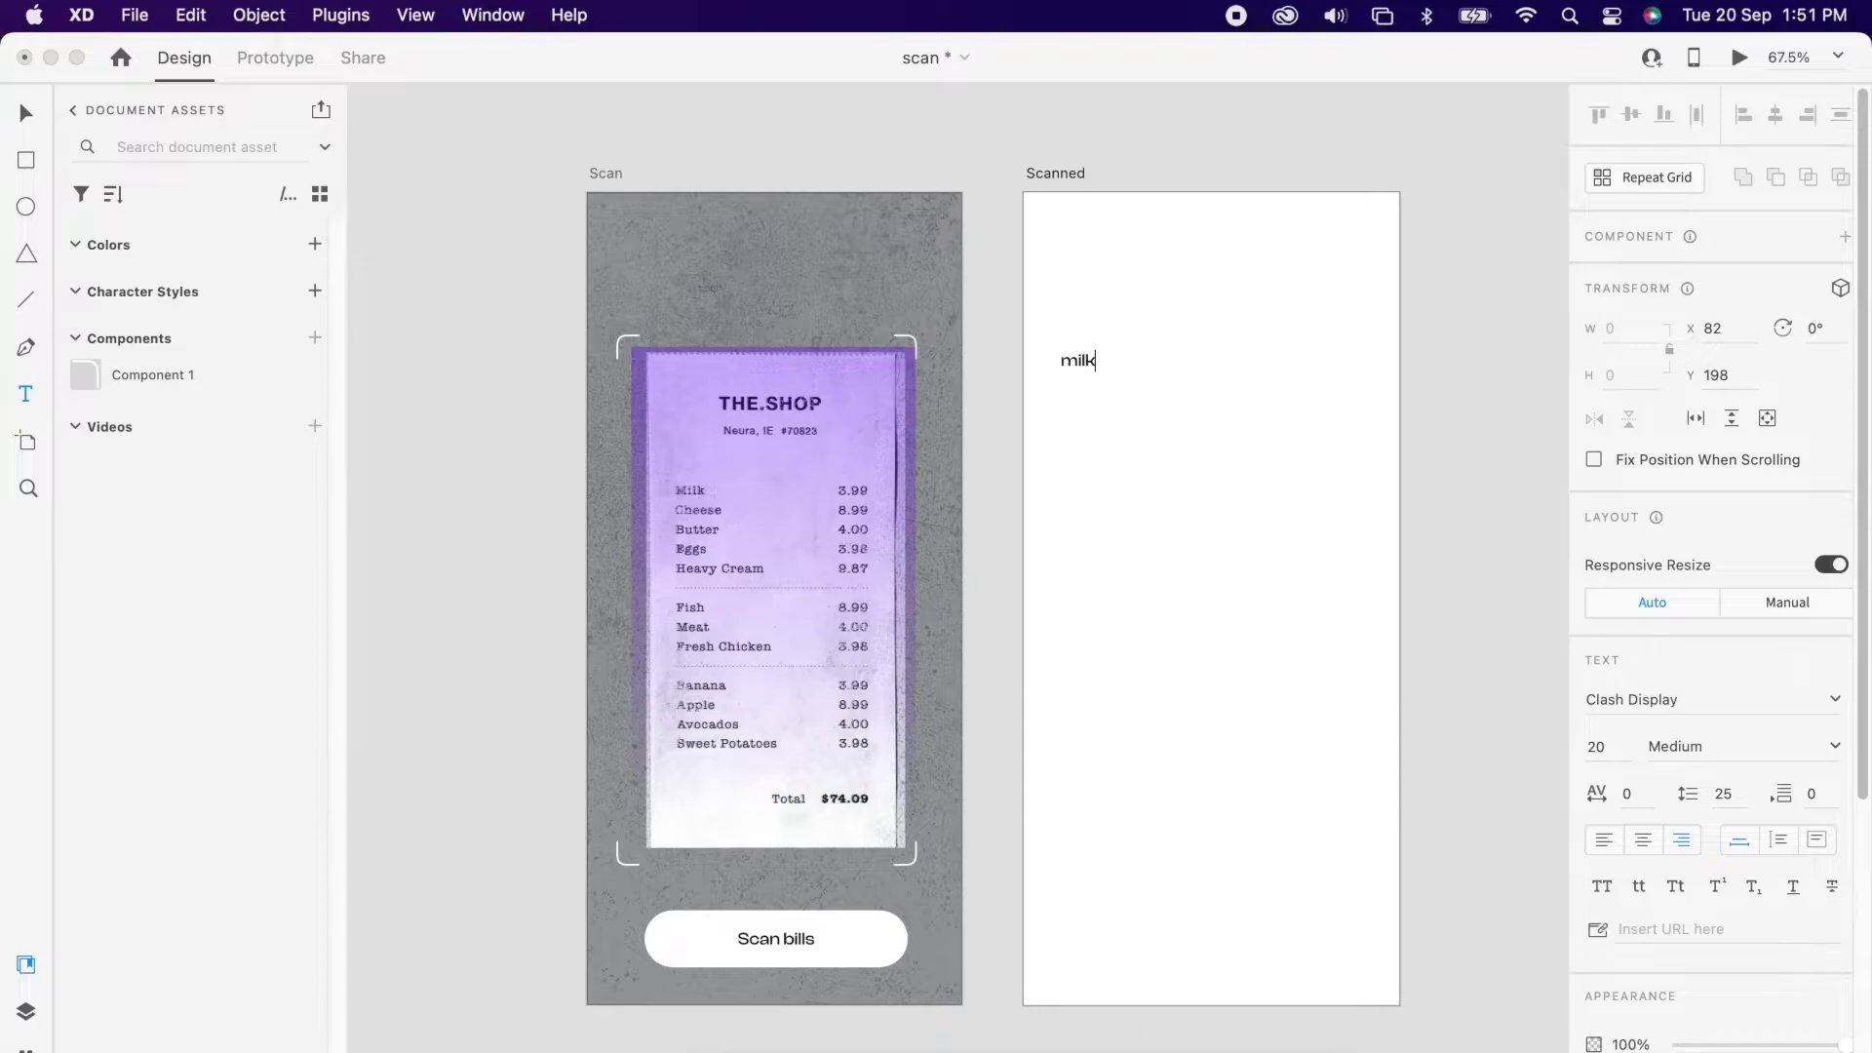
pyautogui.press('Escape')
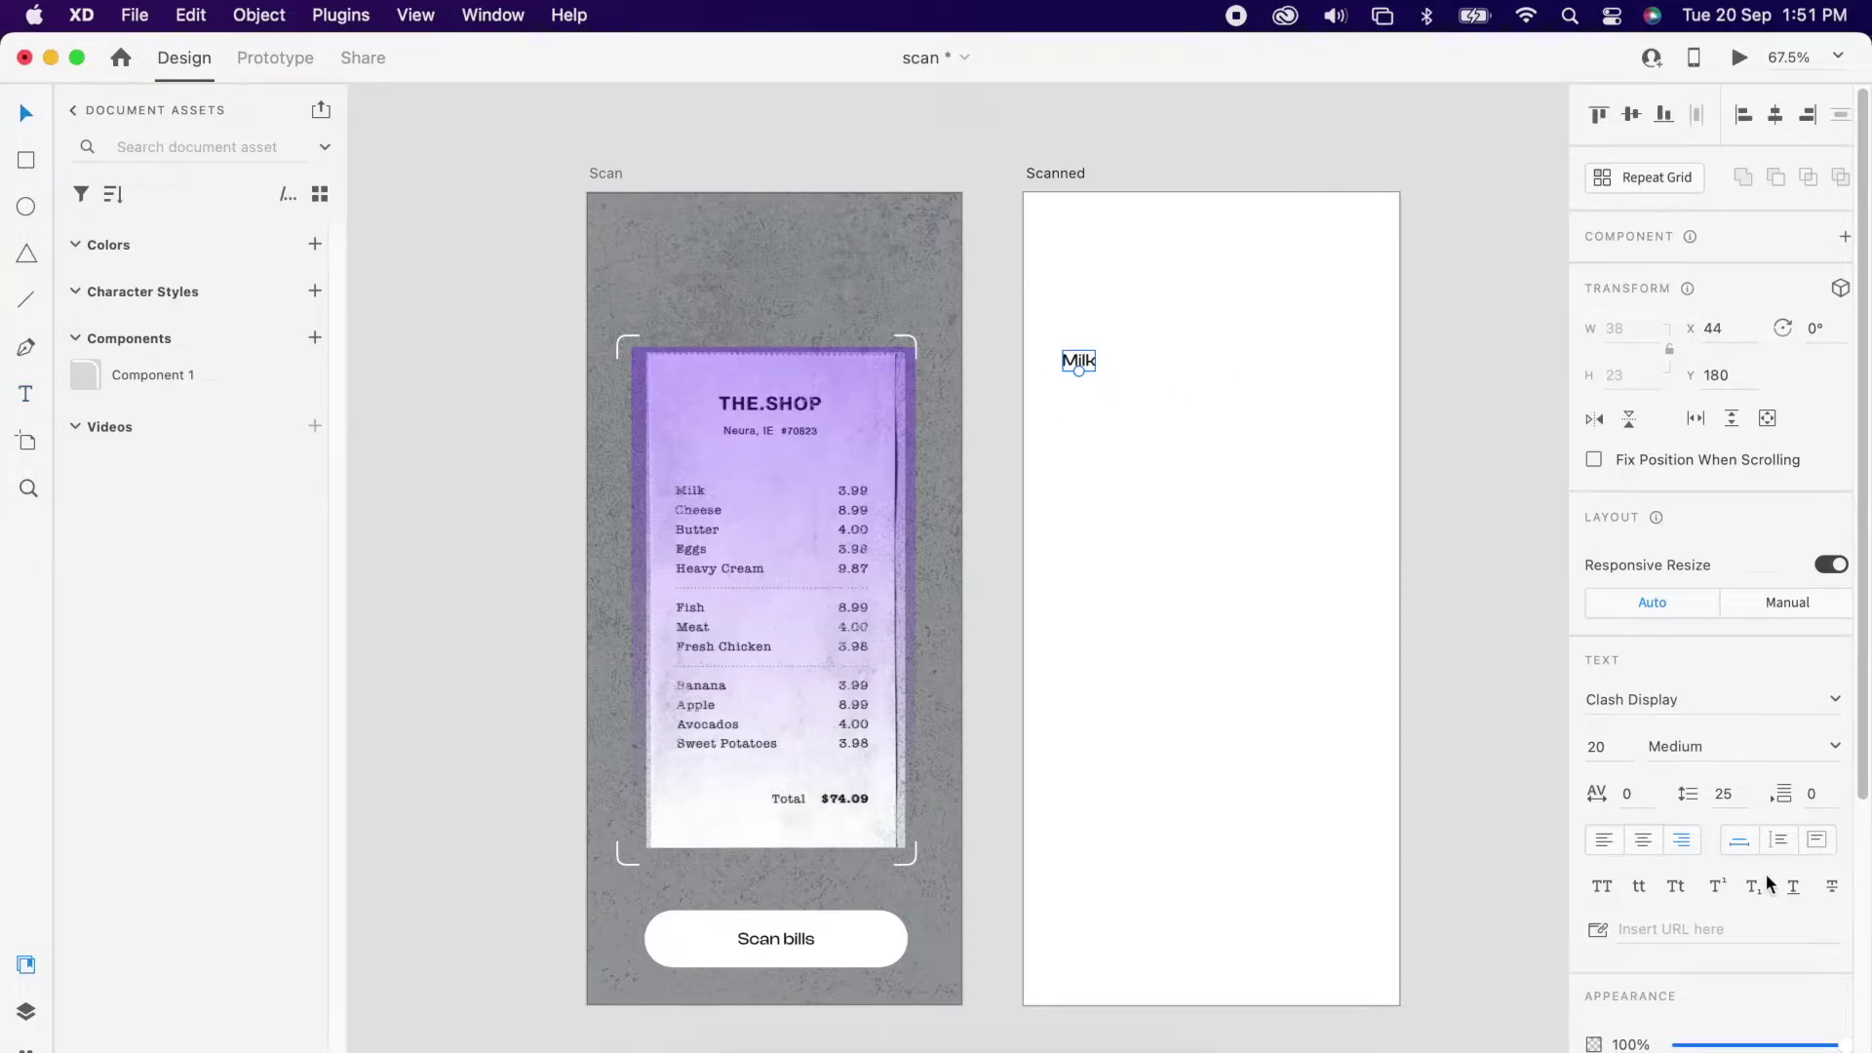
pyautogui.moveTo(1079, 310); pyautogui.dragTo(1343, 390)
pyautogui.rightClick(1326, 355)
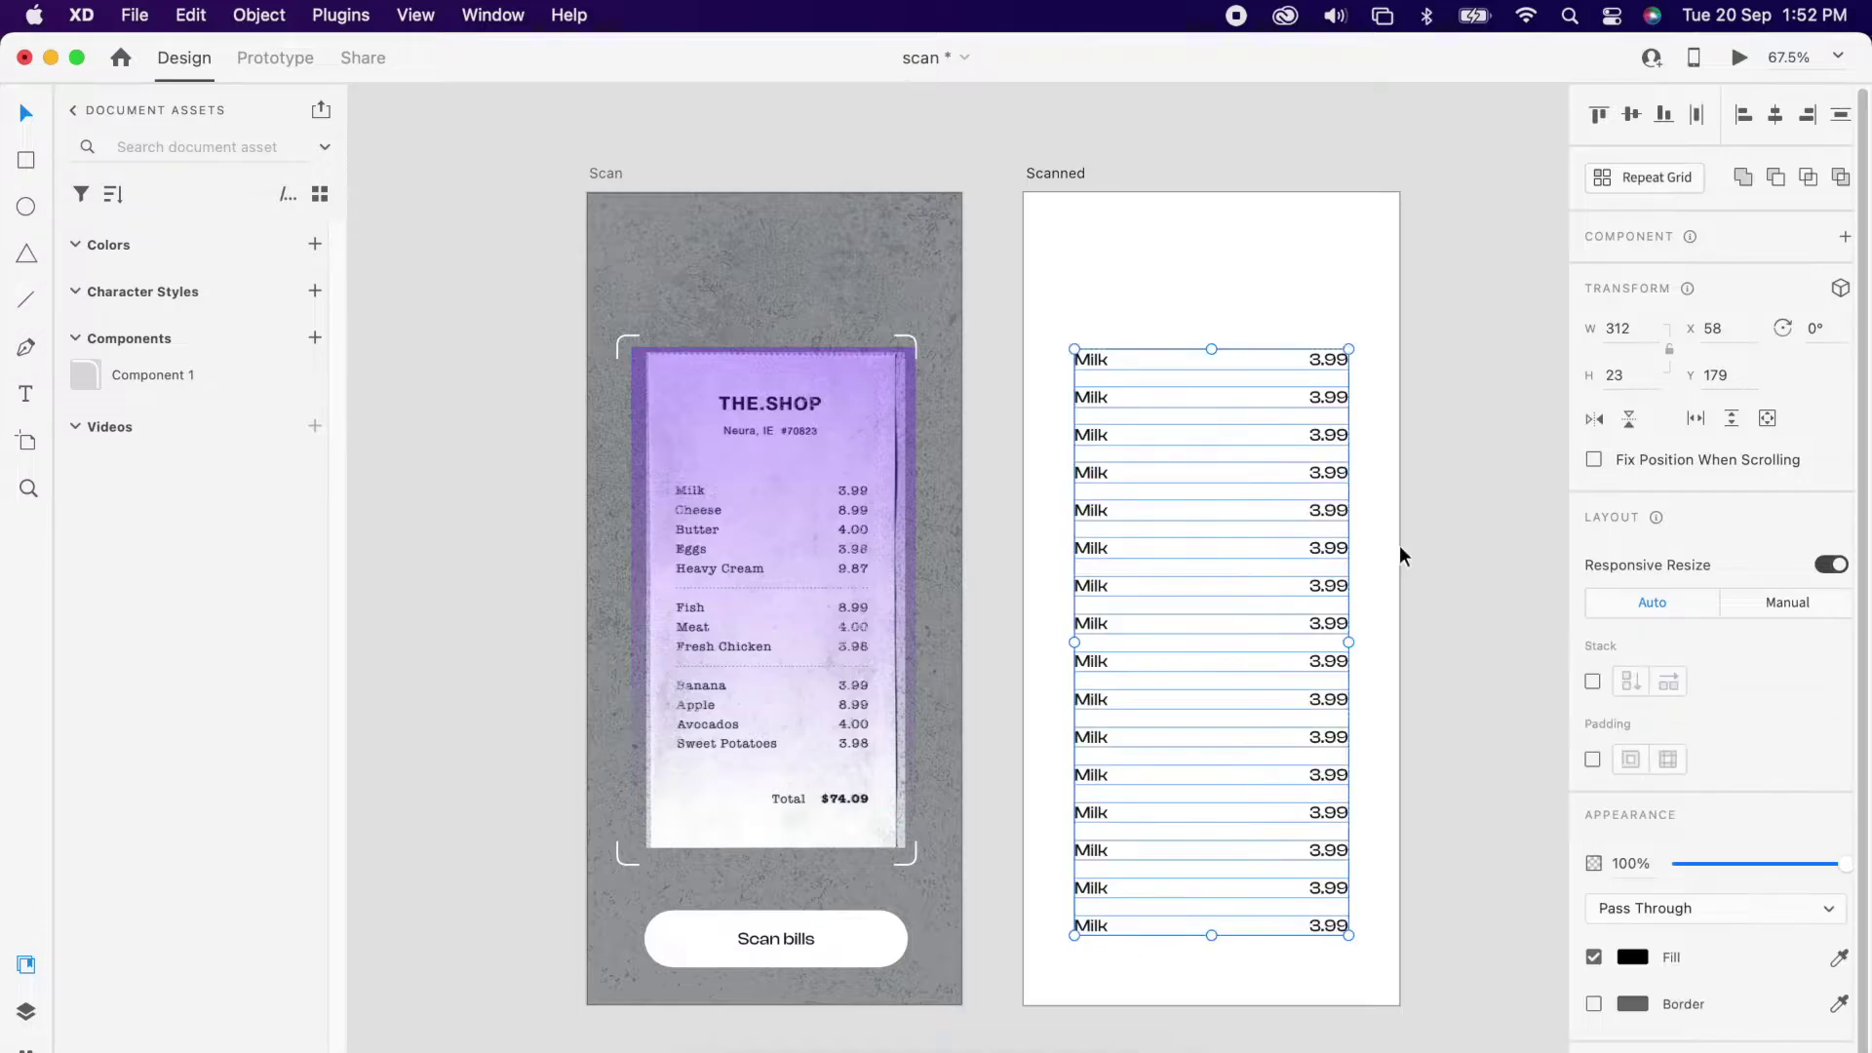
# Step: Rename the second to eighth items as chees, butter, egges, Heavy cream, Fish, Meat and Fresh chicken
pyautogui.doubleClick(1092, 397)
pyautogui.write('chees')
pyautogui.doubleClick(1097, 435)
pyautogui.write('butter')
pyautogui.doubleClick(1097, 473)
pyautogui.write('egges')
pyautogui.doubleClick(1094, 511)
pyautogui.write('Heavy cream')
pyautogui.doubleClick(1092, 548)
pyautogui.write('Fish')
pyautogui.doubleClick(1092, 587)
pyautogui.write('Meatesh chicken')
# Step: Rename the ninth to twelfth list items as Banana, Apple, Avocados and Sweet potatoes
pyautogui.doubleClick(1092, 661)
pyautogui.write('Banana')
pyautogui.doubleClick(1092, 699)
pyautogui.write('Apple')
pyautogui.doubleClick(1102, 738)
pyautogui.write('Avocados')
pyautogui.doubleClick(1092, 774)
pyautogui.write('Sweet potatoes')
# Step: Set the prices to 3.98 for Sweet potatoes, 4.00 for Avocados, 8.99 for Apple and 3.96 for Banana
pyautogui.doubleClick(1328, 774)
pyautogui.write('3.98')
pyautogui.doubleClick(1328, 737)
pyautogui.write('4.00')
pyautogui.doubleClick(1328, 699)
pyautogui.write('8.99')
pyautogui.doubleClick(1328, 661)
pyautogui.write('96')
# Step: Set the prices to Meat 4.00, Fish 8.99, Heavy cream 9.87, egges 3.98, butter 4.00 and chees 8.99
pyautogui.doubleClick(1328, 585)
pyautogui.write('4.00')
pyautogui.doubleClick(1328, 548)
pyautogui.write('8.99')
pyautogui.doubleClick(1328, 511)
pyautogui.write('9.87')
pyautogui.doubleClick(1330, 473)
pyautogui.write('3.98')
pyautogui.doubleClick(1328, 435)
pyautogui.write('4.00')
pyautogui.doubleClick(1327, 397)
pyautogui.write('8.99')
# Step: Change the row below Sweet potatoes to "Total" with "$74.09" and delete the three leftover Milk rows
pyautogui.doubleClick(1091, 812)
pyautogui.write('Total')
pyautogui.doubleClick(1328, 812)
pyautogui.write('$74.09')
pyautogui.click(1363, 970)
pyautogui.moveTo(1063, 836); pyautogui.dragTo(1393, 962)
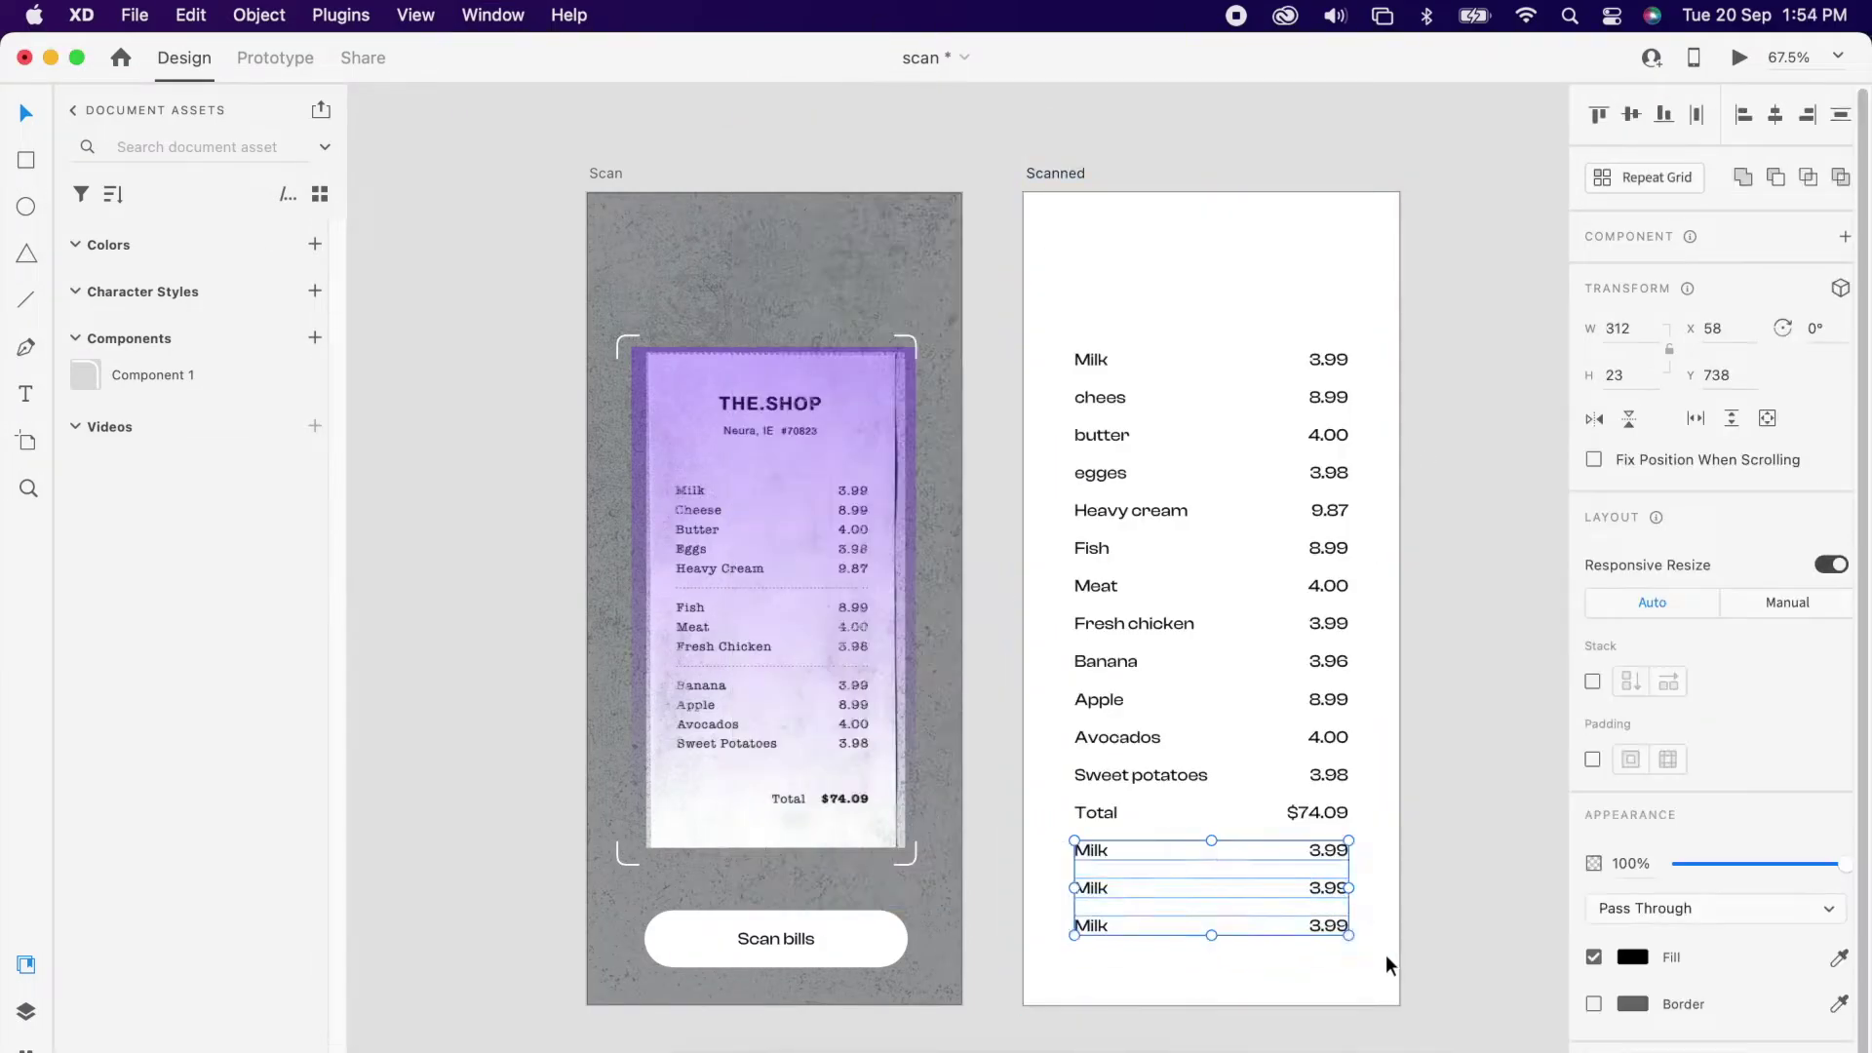
pyautogui.press('Delete')
# Step: Move the lower rows down to leave gaps above the Banana row and above the Total row
pyautogui.scroll(-2, 1218, 858)
pyautogui.click(1091, 762)
pyautogui.moveTo(1033, 591); pyautogui.dragTo(1033, 606)
pyautogui.moveTo(1296, 794); pyautogui.dragTo(1296, 823)
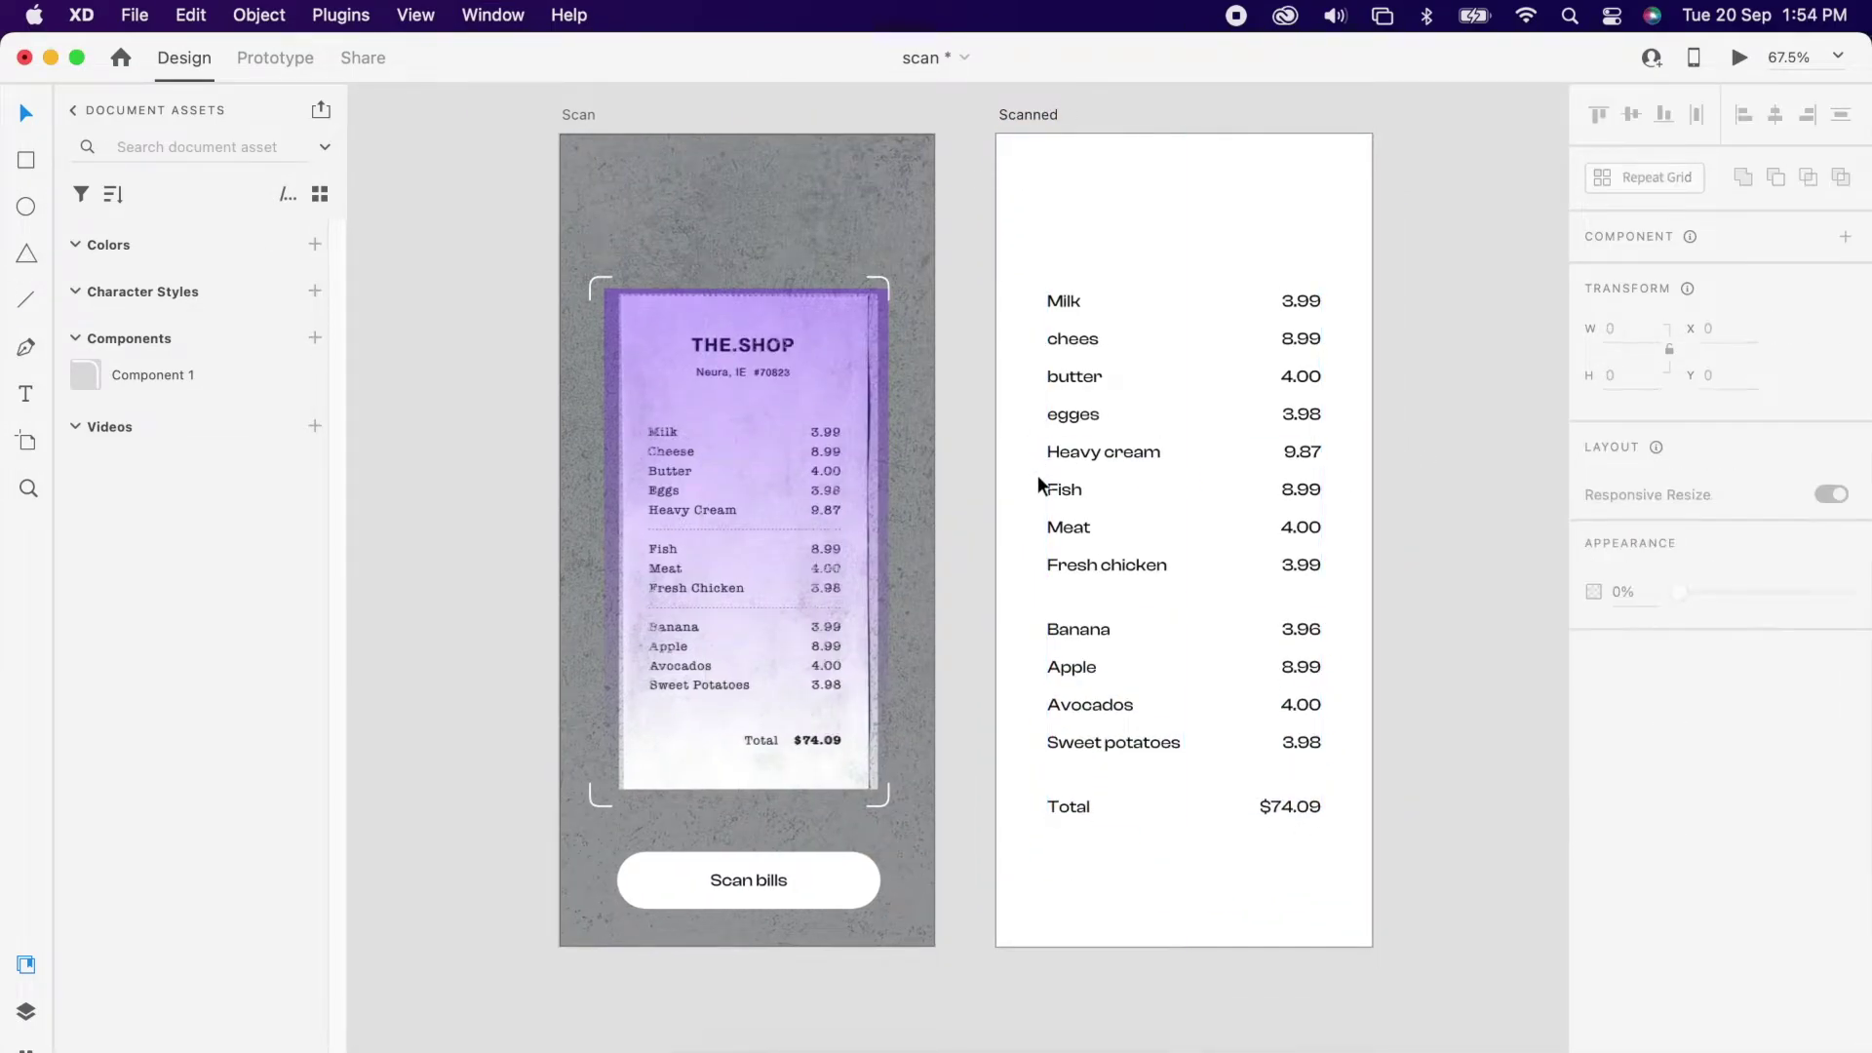
# Step: Add the heading "THE.SHOP" above the item list in Semibold, size 32, all caps
pyautogui.click(1069, 302)
pyautogui.doubleClick(1068, 301)
pyautogui.doubleClick(1136, 231)
pyautogui.moveTo(1069, 302); pyautogui.dragTo(1192, 258)
pyautogui.write('The.shop')
pyautogui.click(1834, 746)
pyautogui.click(1599, 747)
pyautogui.write('32')
pyautogui.click(1602, 887)
# Step: Add the line "NEURA,IE #70823" below the THE.SHOP heading and set its text size to 15
pyautogui.doubleClick(1191, 257)
pyautogui.write('NEURA,IE #70823')
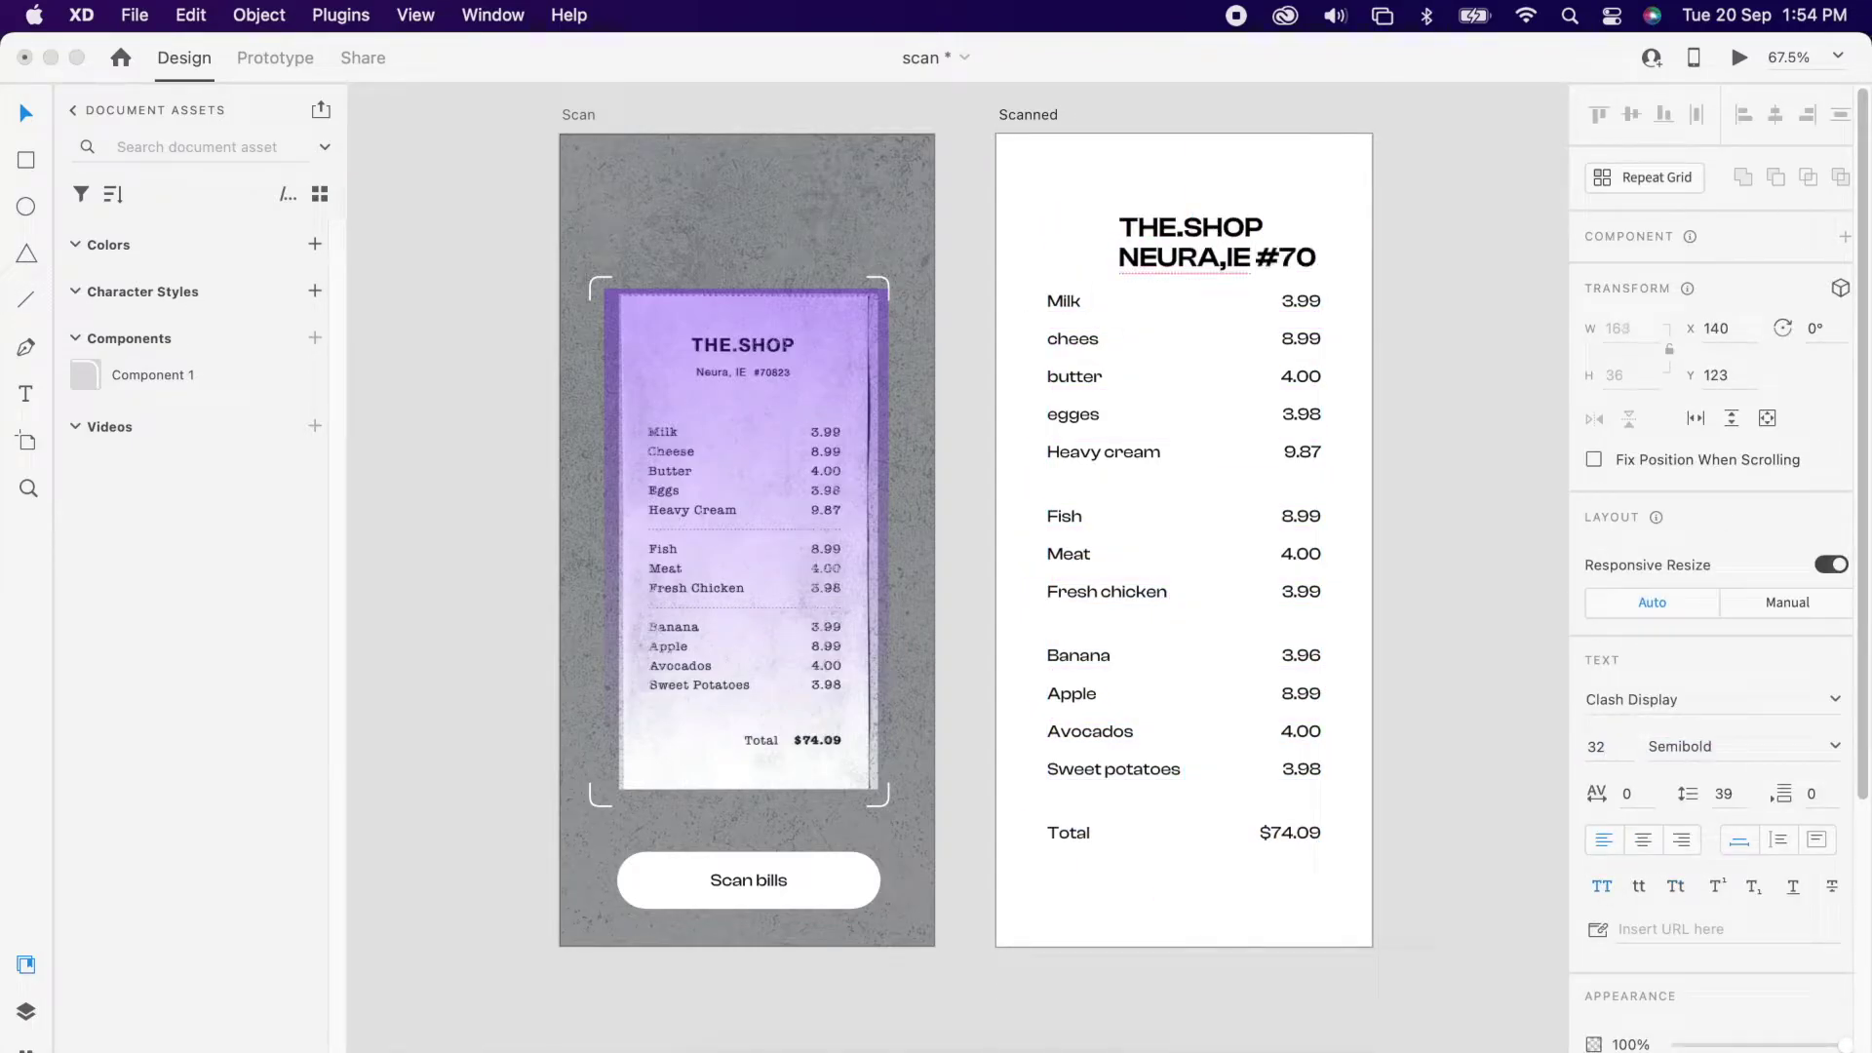
pyautogui.click(1599, 746)
pyautogui.write('25')
pyautogui.click(1656, 733)
pyautogui.click(1597, 747)
pyautogui.write('15')
# Step: Center the store line under the THE.SHOP heading, raise the heading above the list and group the text
pyautogui.click(1775, 115)
pyautogui.moveTo(1244, 257); pyautogui.dragTo(1192, 213)
pyautogui.press('super+g')
pyautogui.press('super+a')
pyautogui.click(1429, 423)
# Step: Change the Scanned artboard's fill to light grey #EFEFEF
pyautogui.hscroll(2, 1430, 423)
pyautogui.scroll(-5, 1429, 423)
pyautogui.scroll(5, 1430, 423)
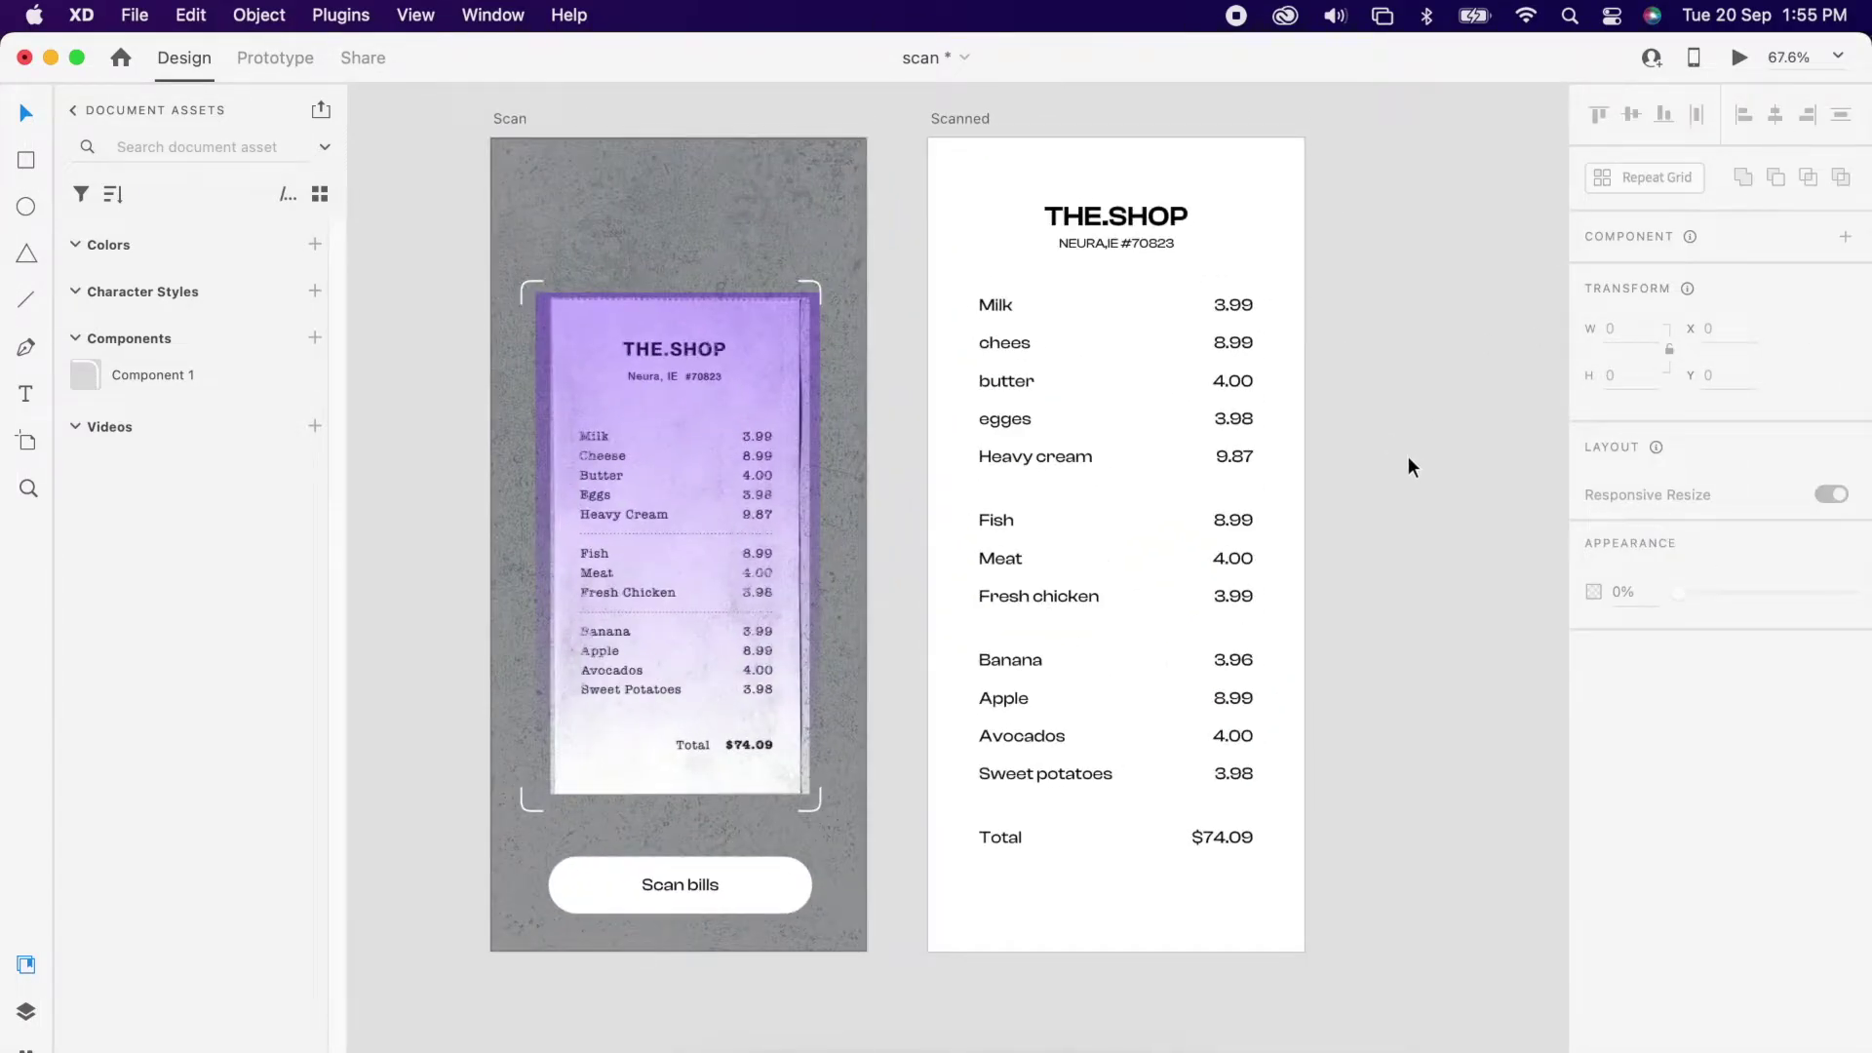
pyautogui.click(1285, 255)
pyautogui.click(1629, 733)
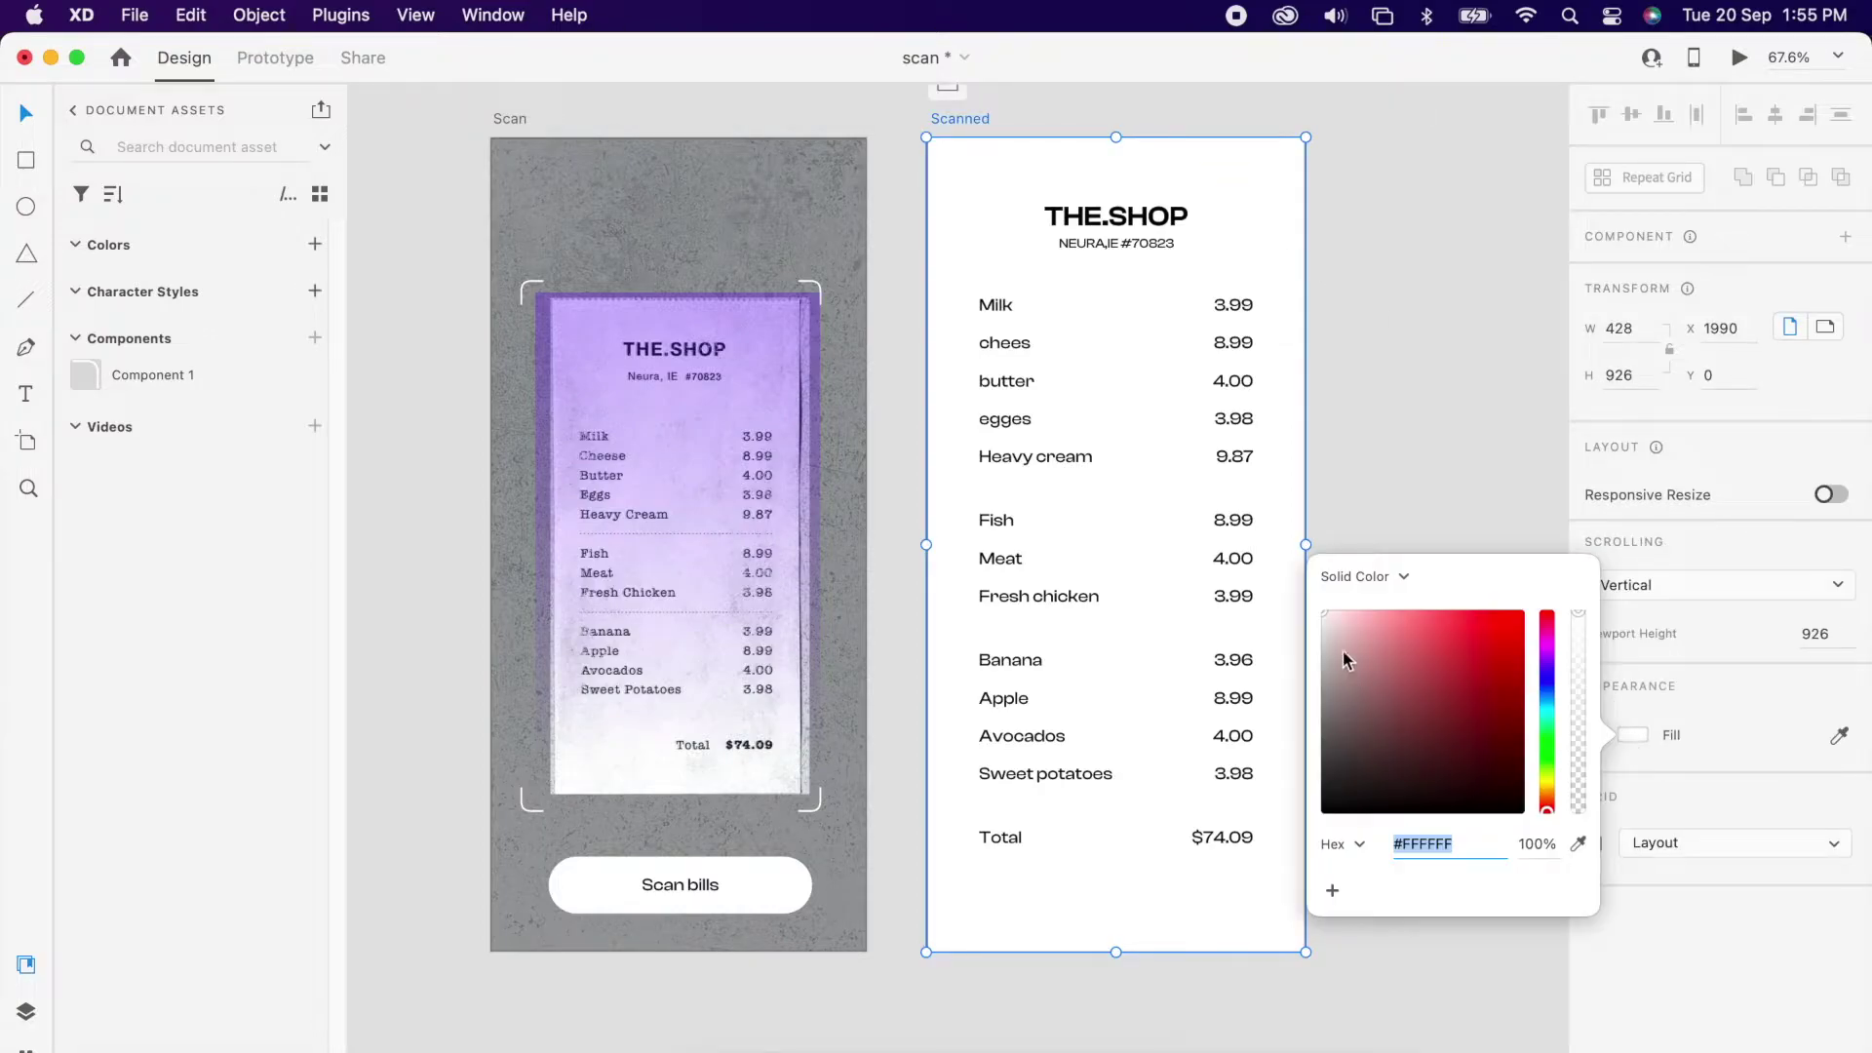
pyautogui.moveTo(1324, 611); pyautogui.dragTo(1316, 622)
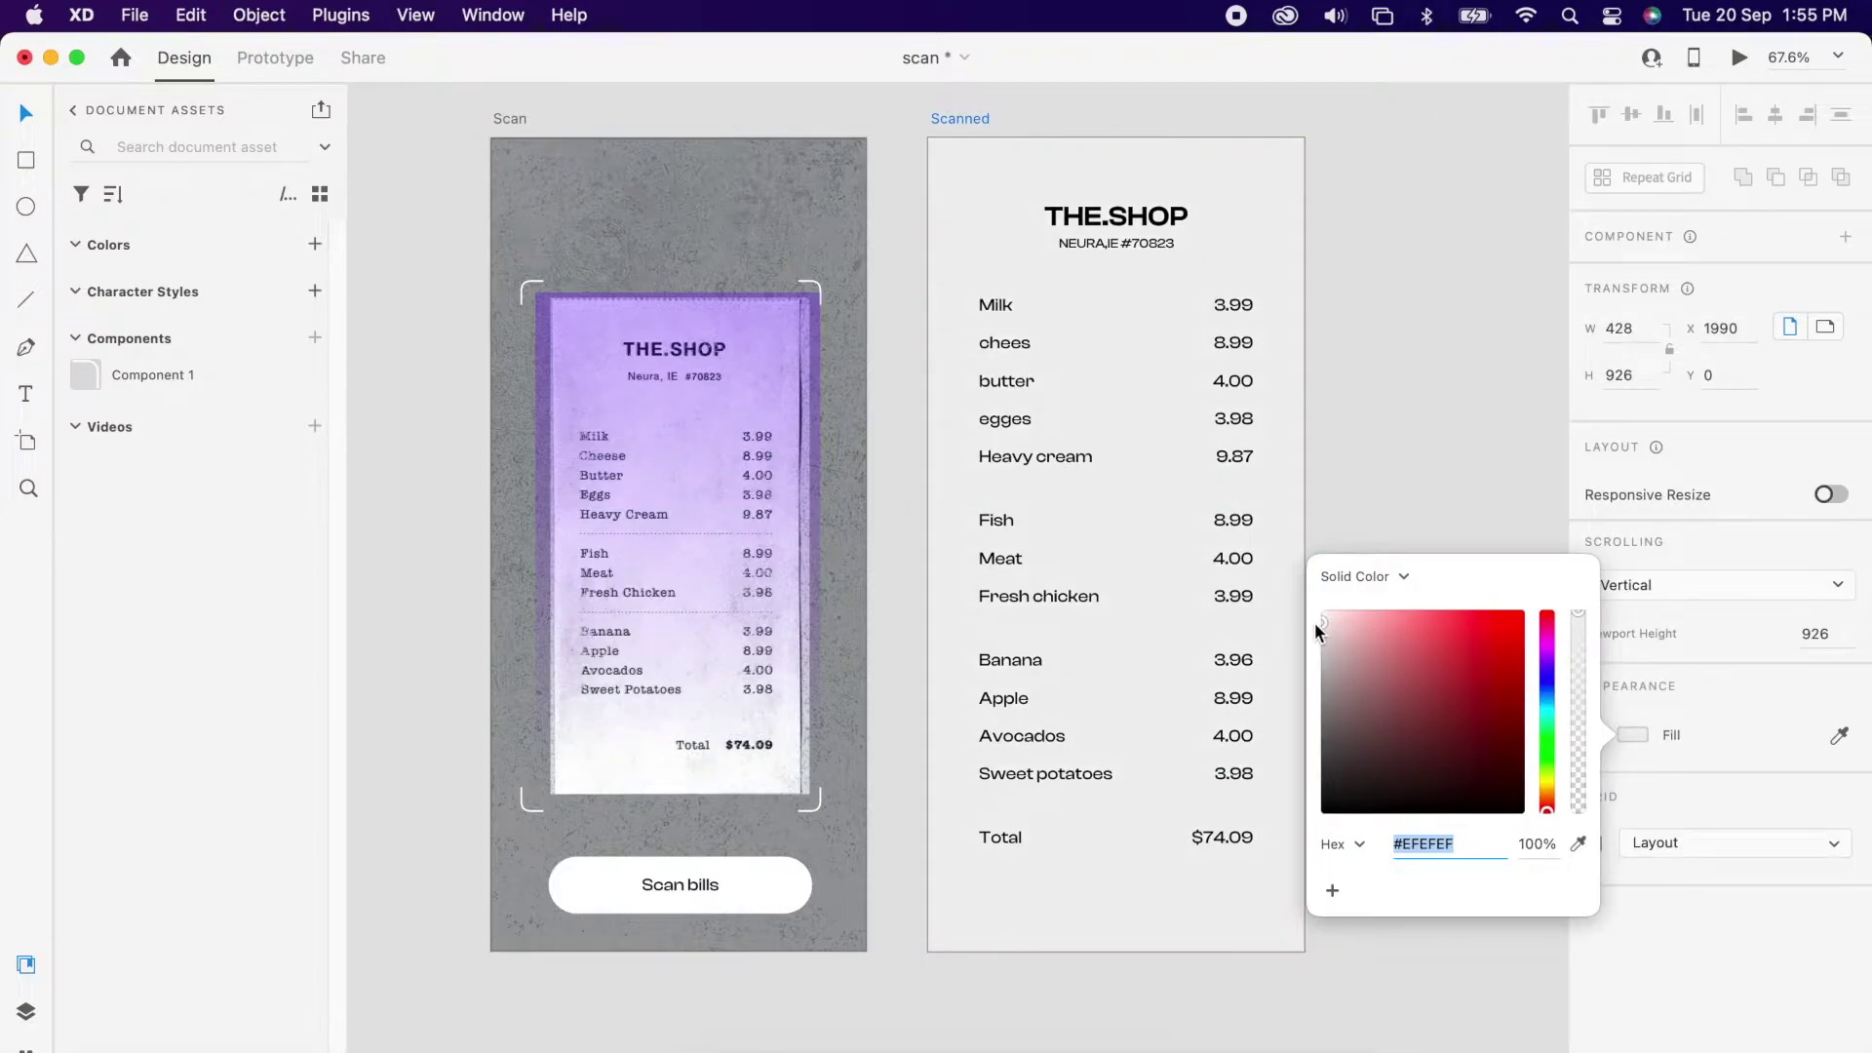
pyautogui.click(1367, 457)
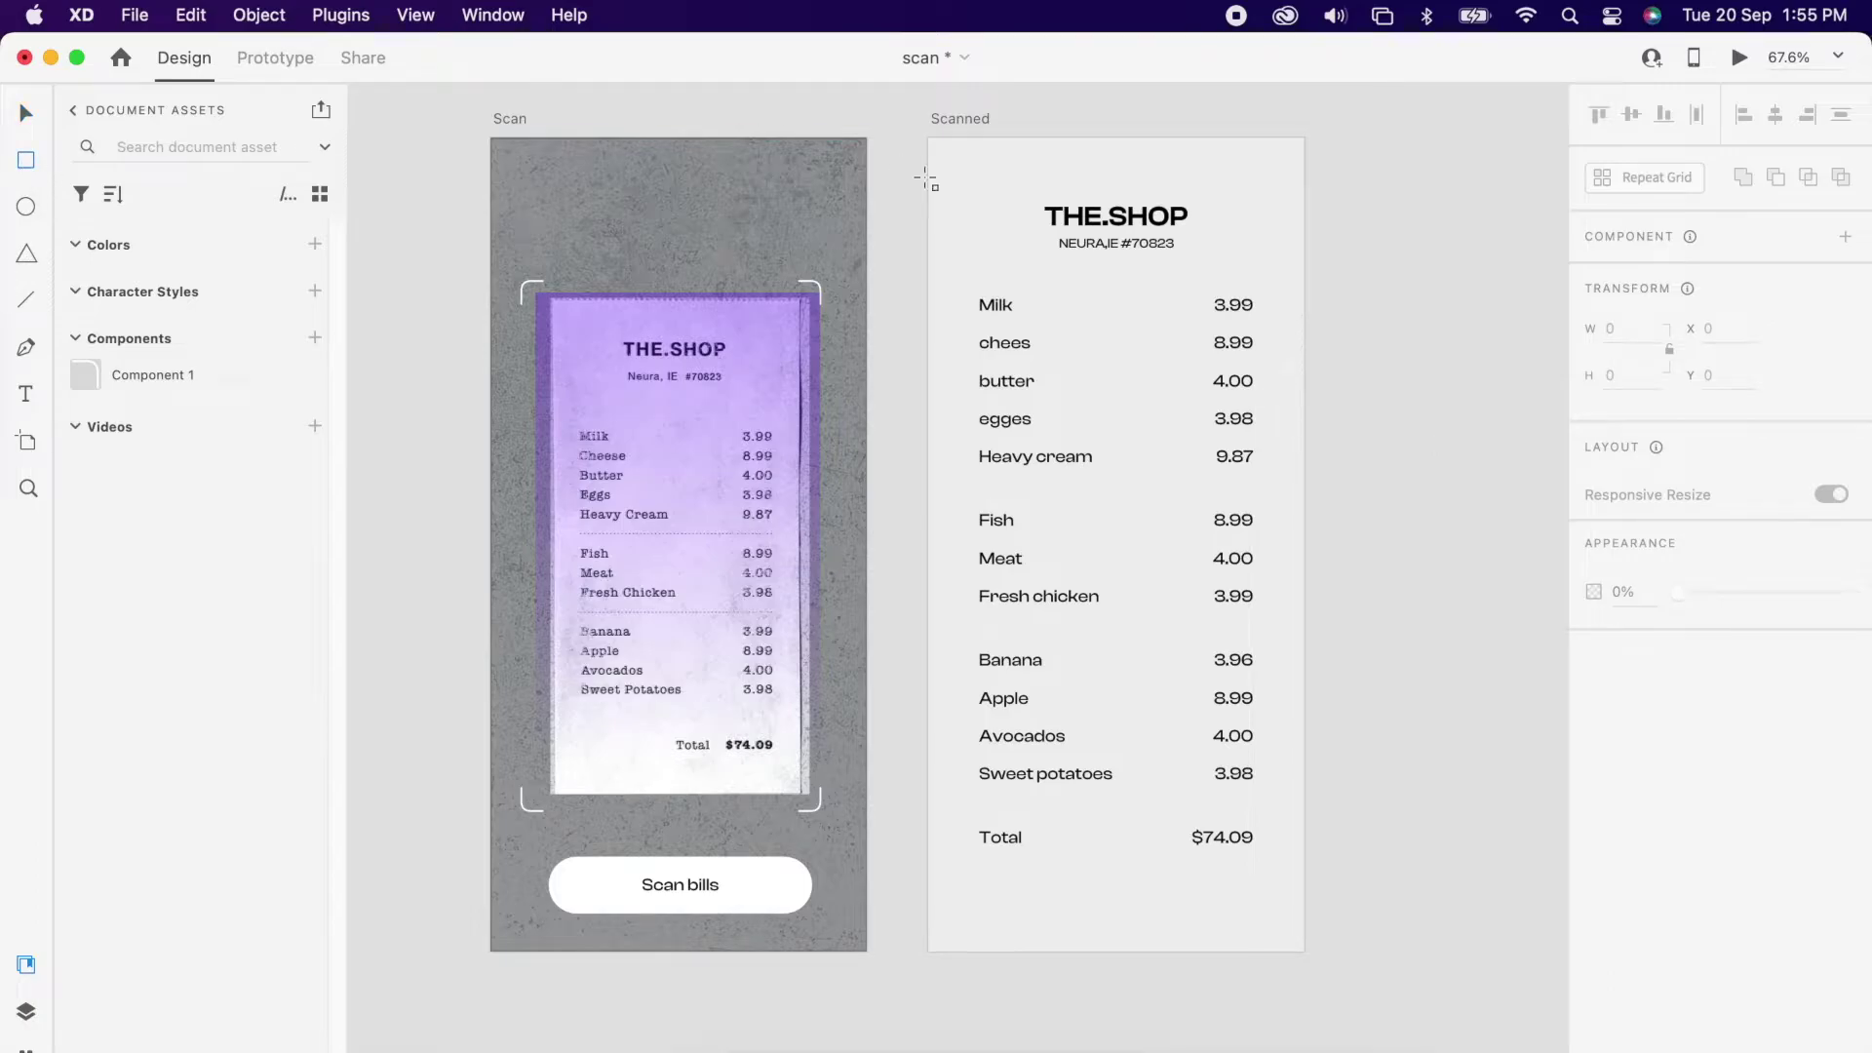
# Step: Draw a white rectangle of about 367 × 774 over the Scanned text, with corner radius 10 and no border
pyautogui.moveTo(1115, 645)
pyautogui.mouseDown()
pyautogui.moveTo(1241, 857)
pyautogui.moveTo(1277, 864)
pyautogui.mouseUp()
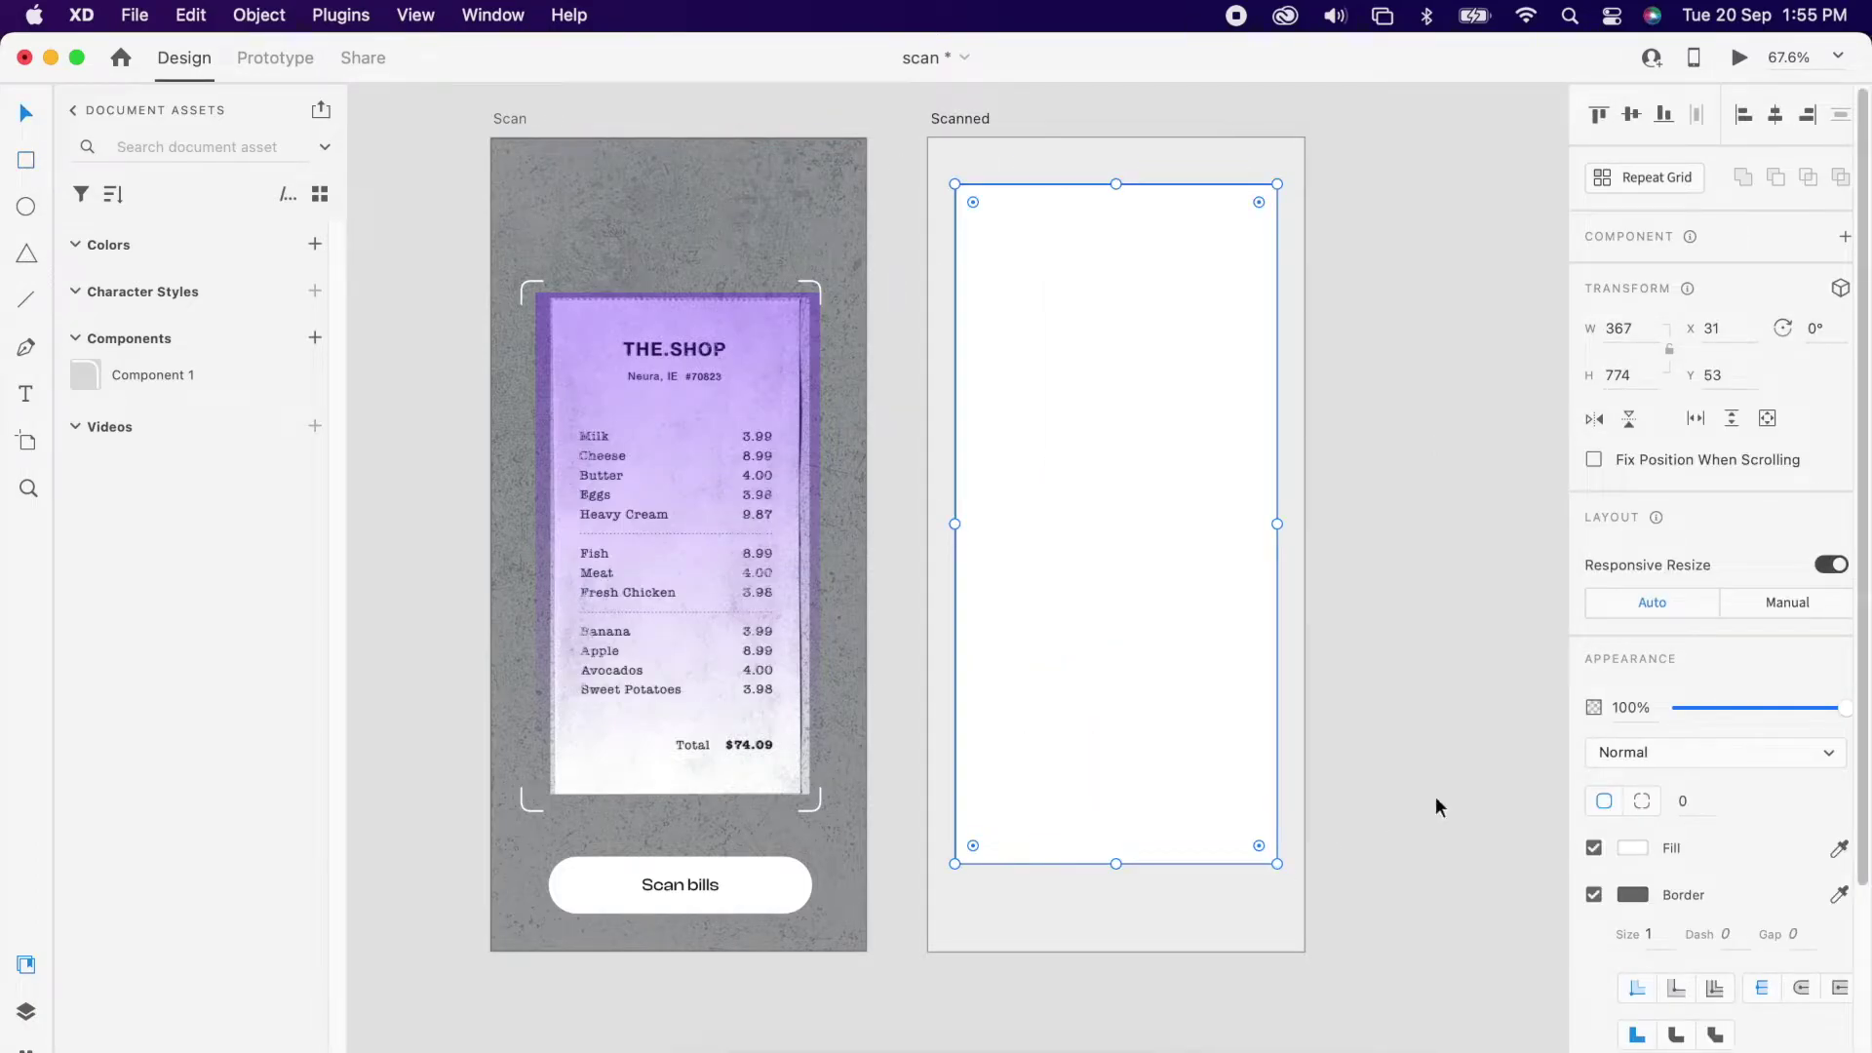
pyautogui.write('10')
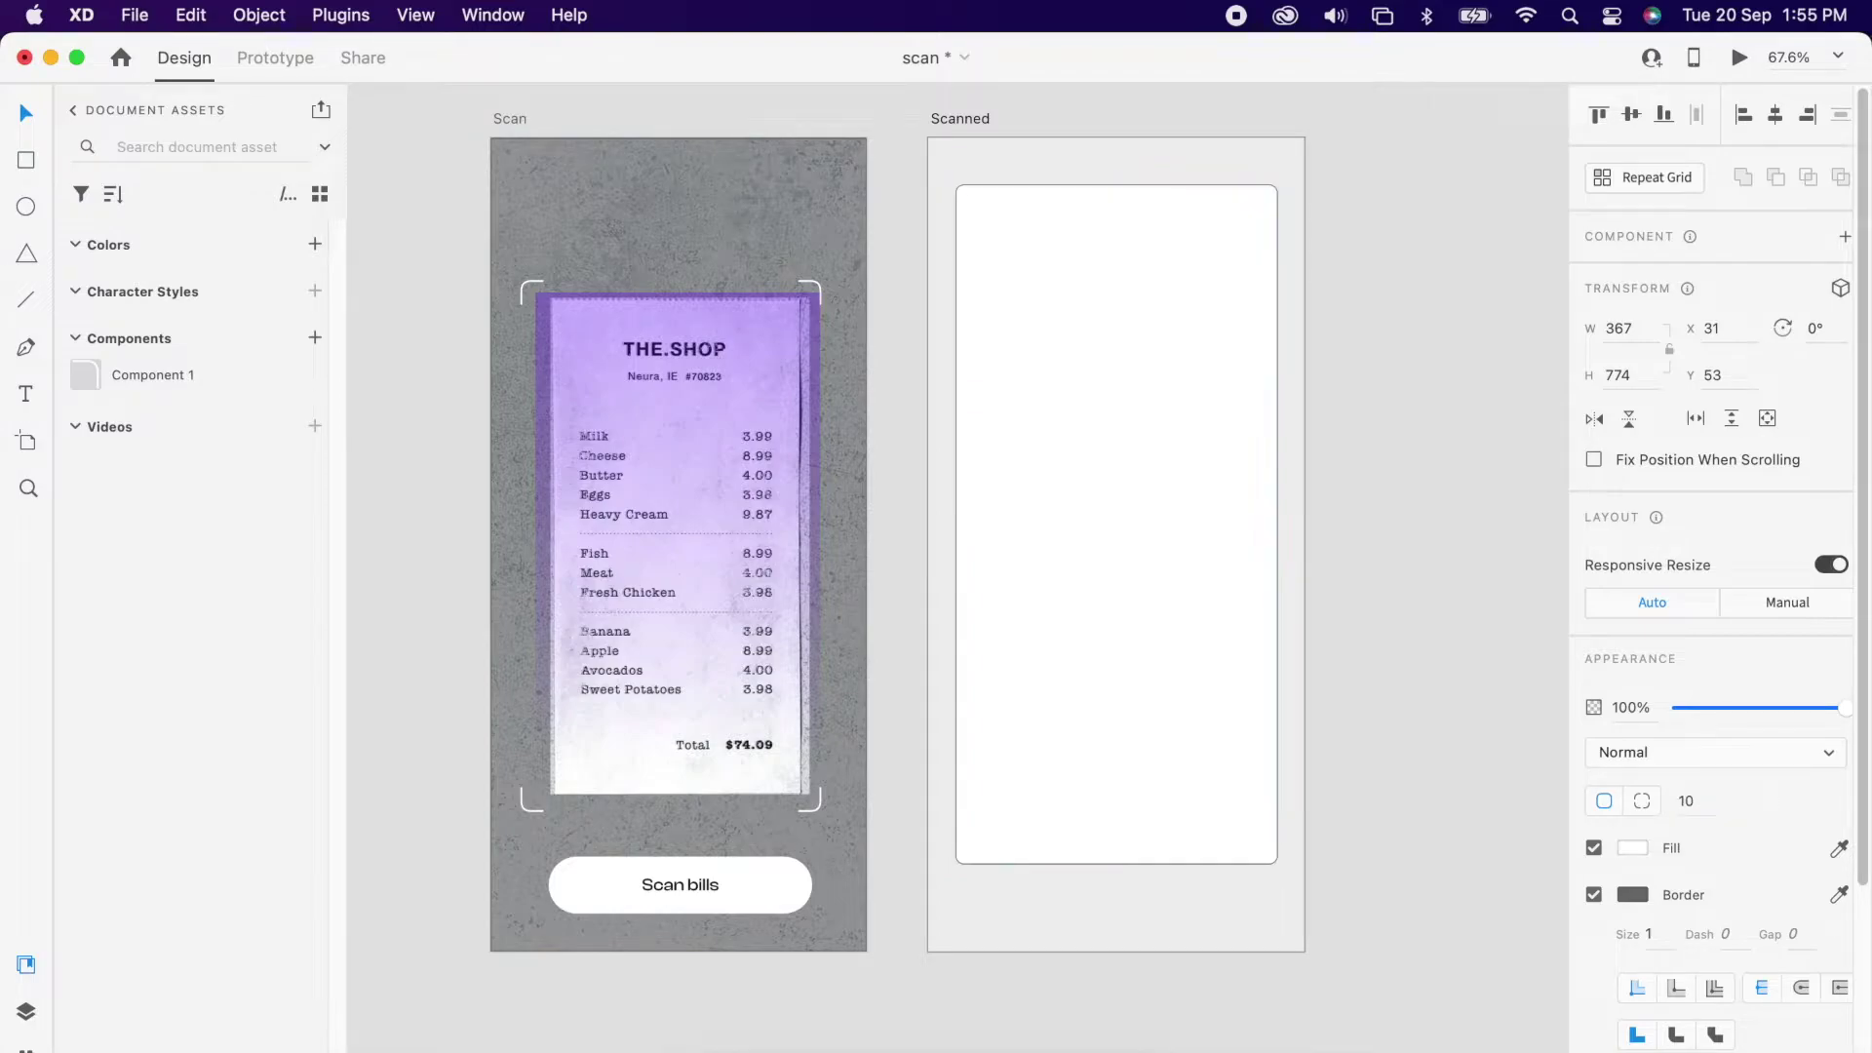
pyautogui.press('Return')
pyautogui.click(1594, 895)
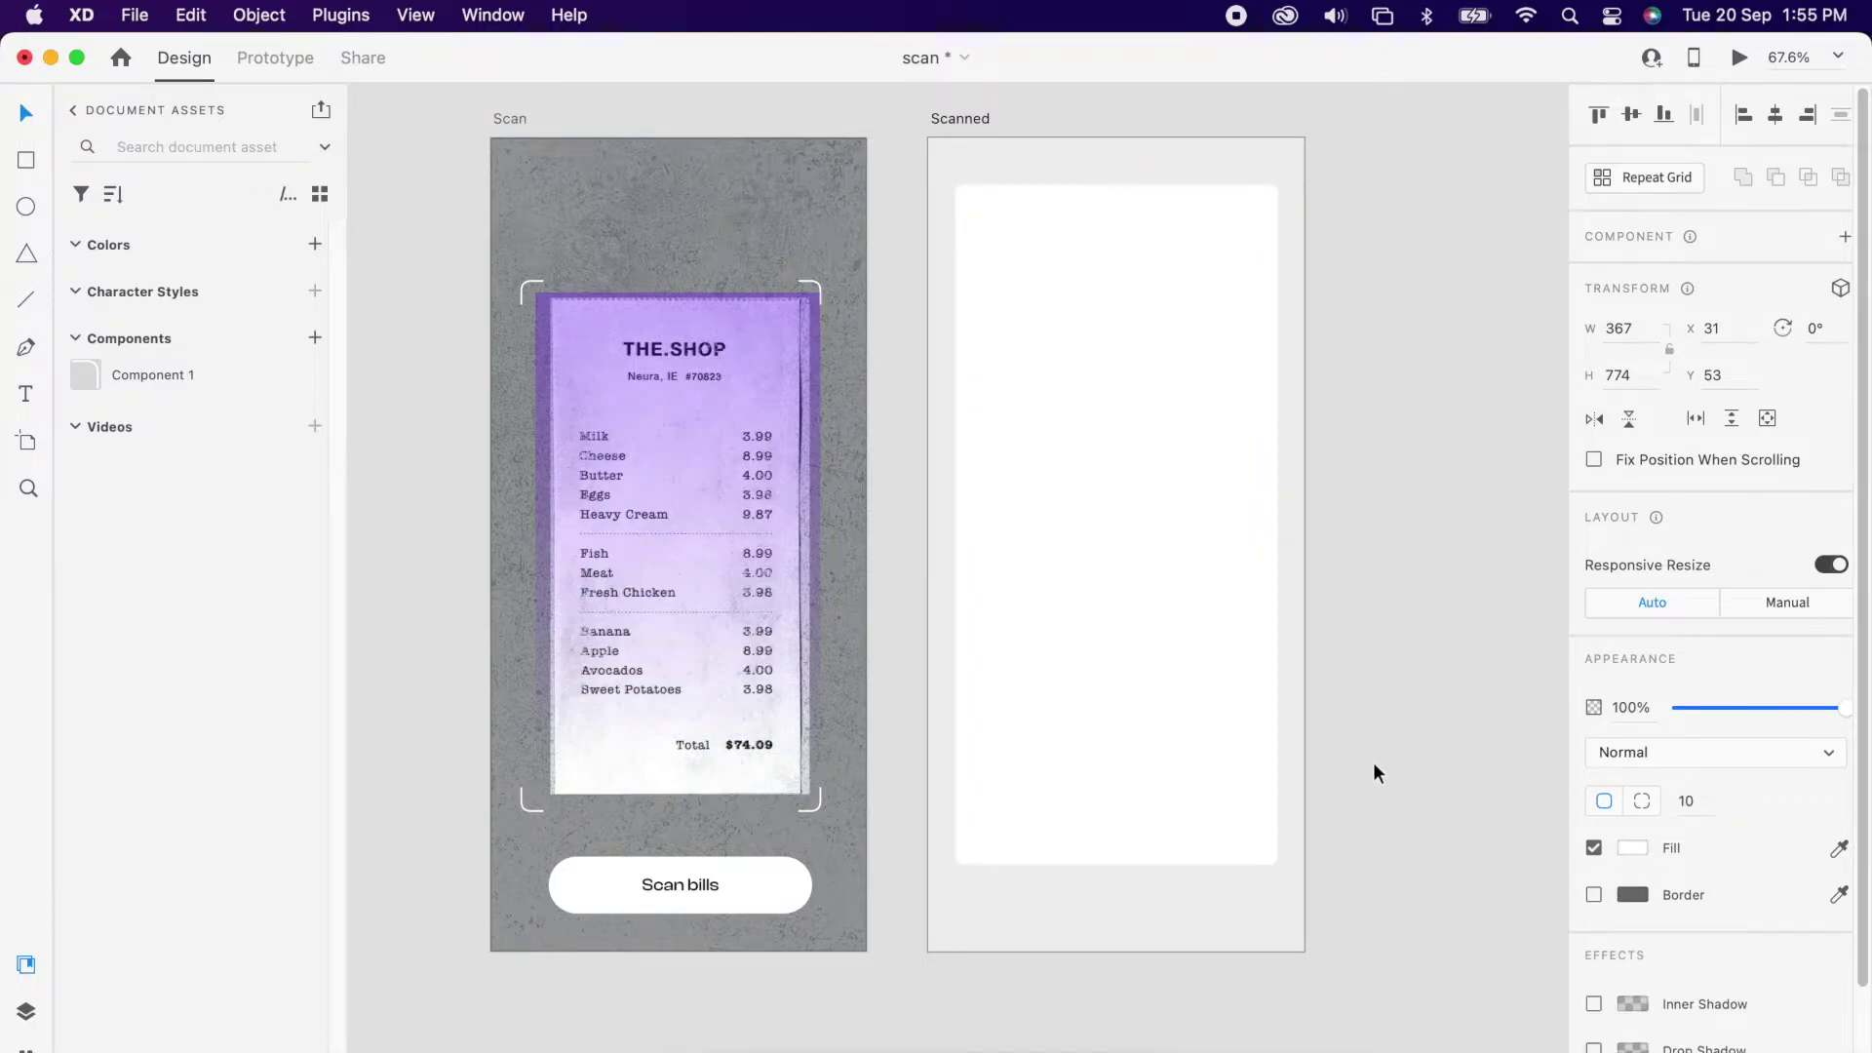
pyautogui.click(1375, 765)
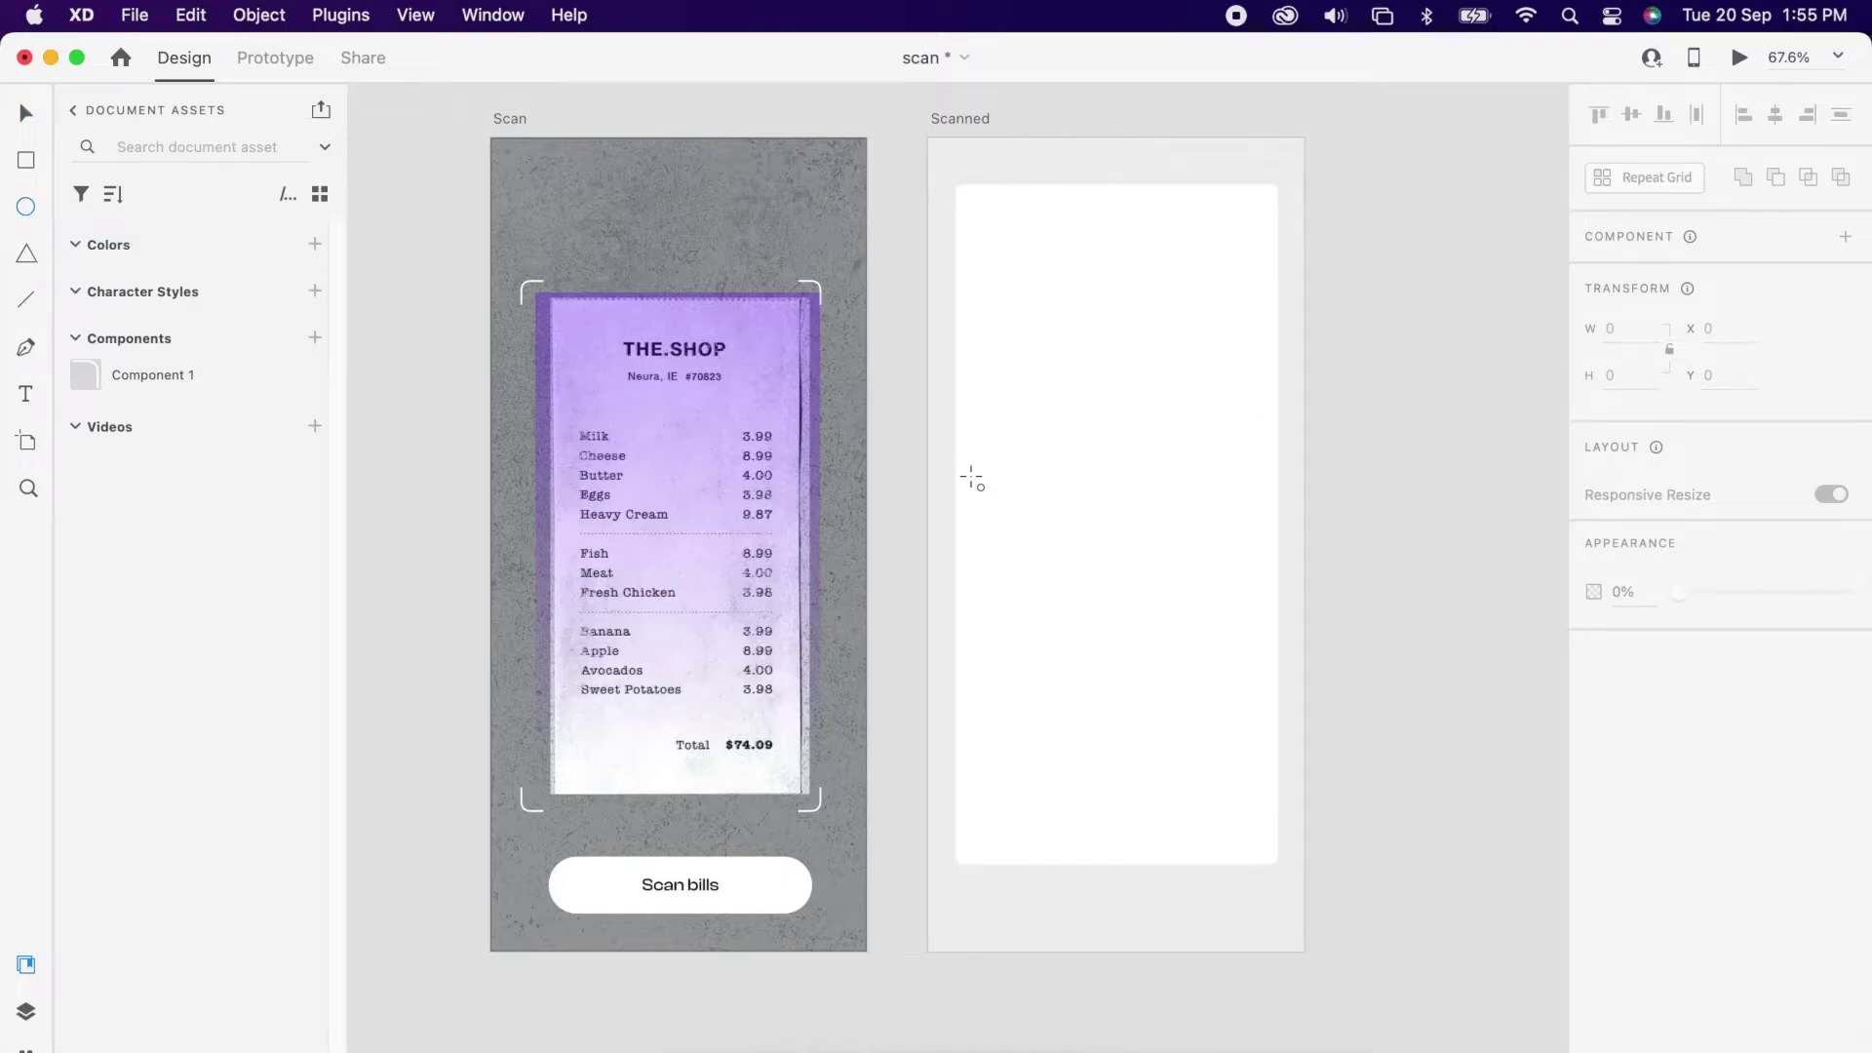
# Step: Draw a circle of about 39 × 39 overlapping the white card's left edge in its upper part
pyautogui.moveTo(944, 369)
pyautogui.mouseDown()
pyautogui.moveTo(980, 407)
pyautogui.moveTo(963, 394)
pyautogui.mouseUp()
pyautogui.scroll(3, 958, 375)
pyautogui.scroll(-5, 963, 394)
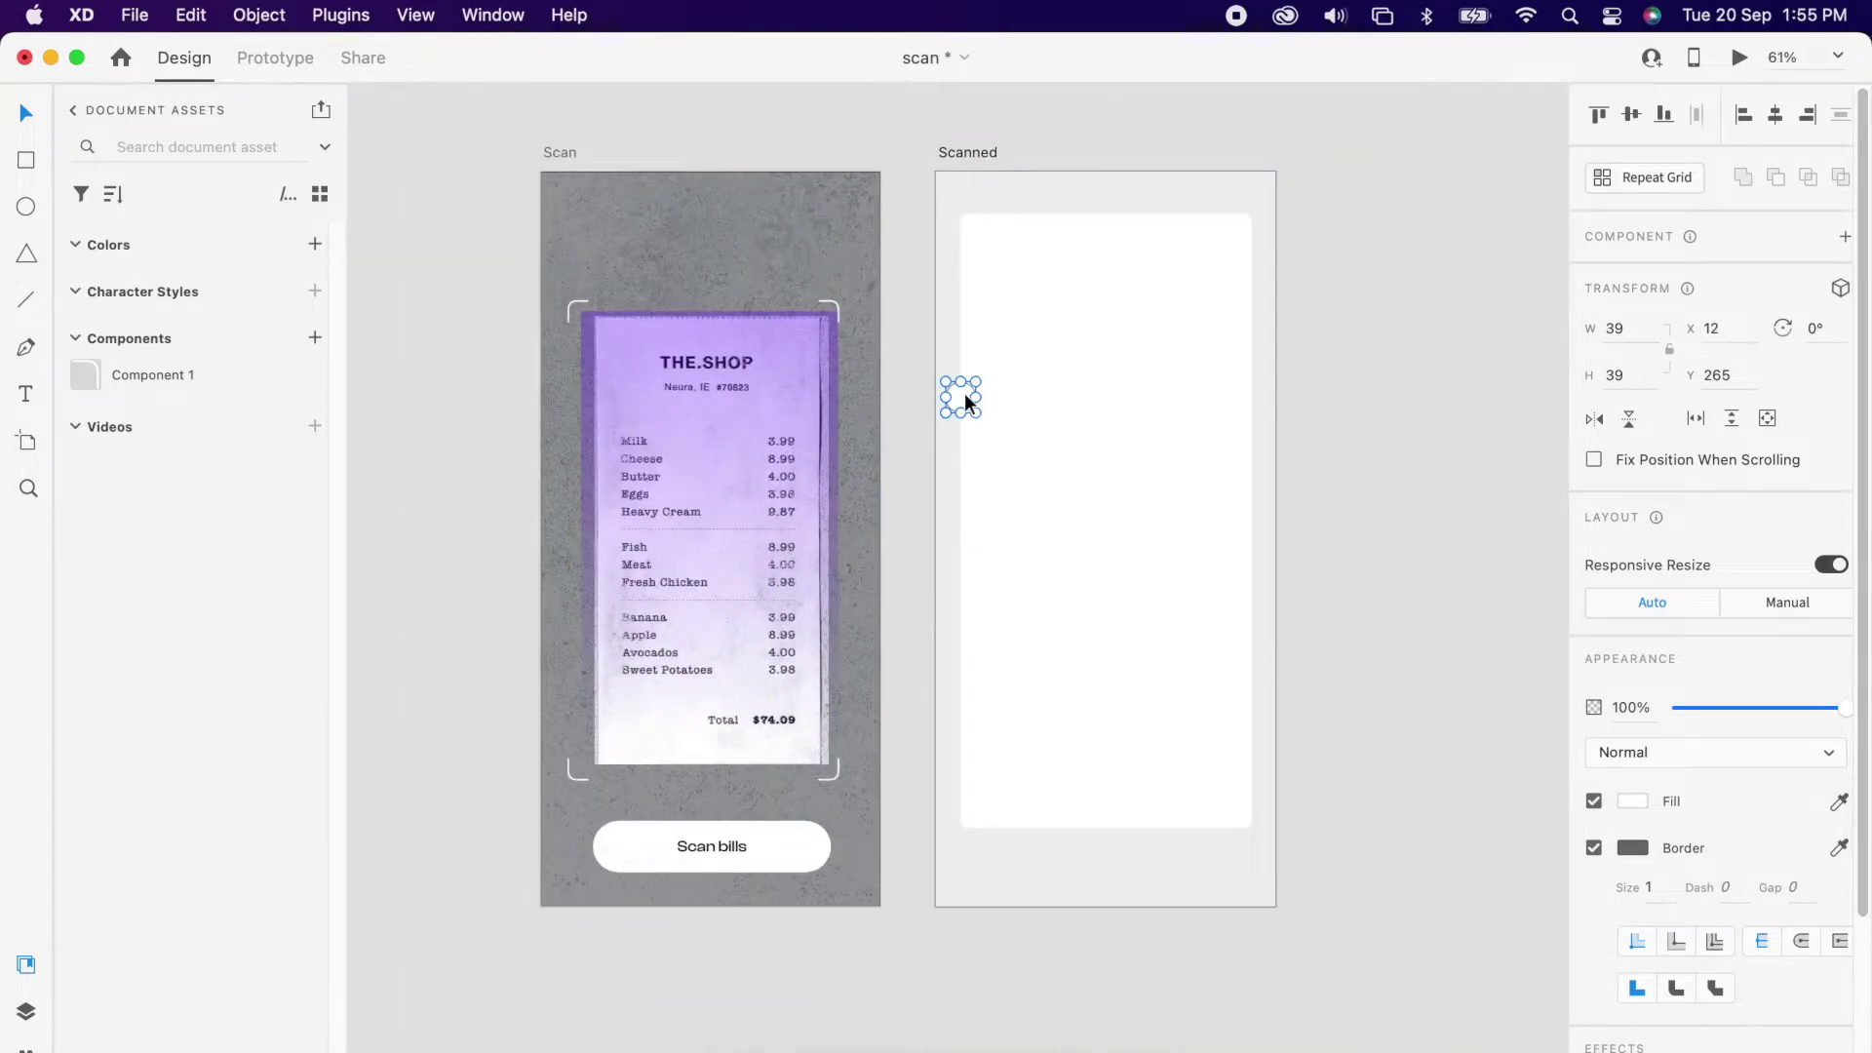
pyautogui.scroll(3, 963, 394)
pyautogui.rightClick(965, 396)
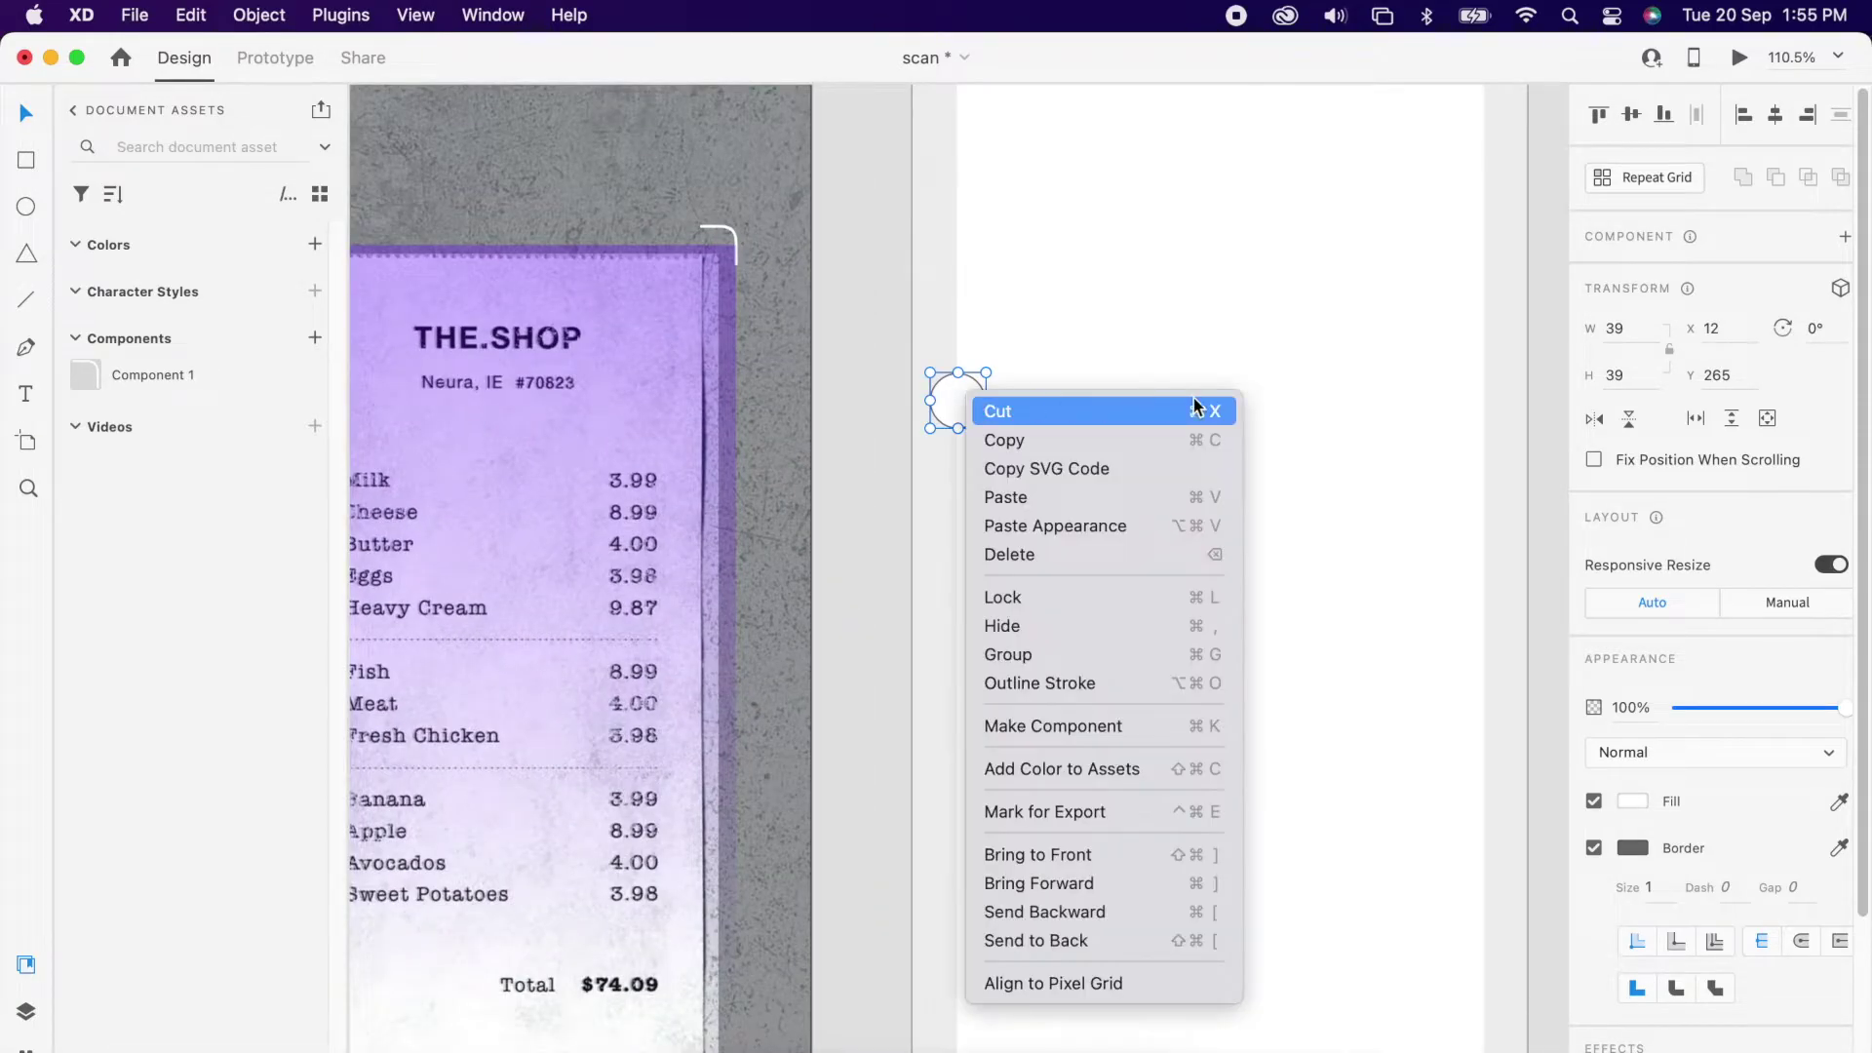
pyautogui.click(1073, 346)
# Step: Turn the circle into a repeat grid of two columns and two rows, spaced out to about 410 × 490
pyautogui.click(1670, 178)
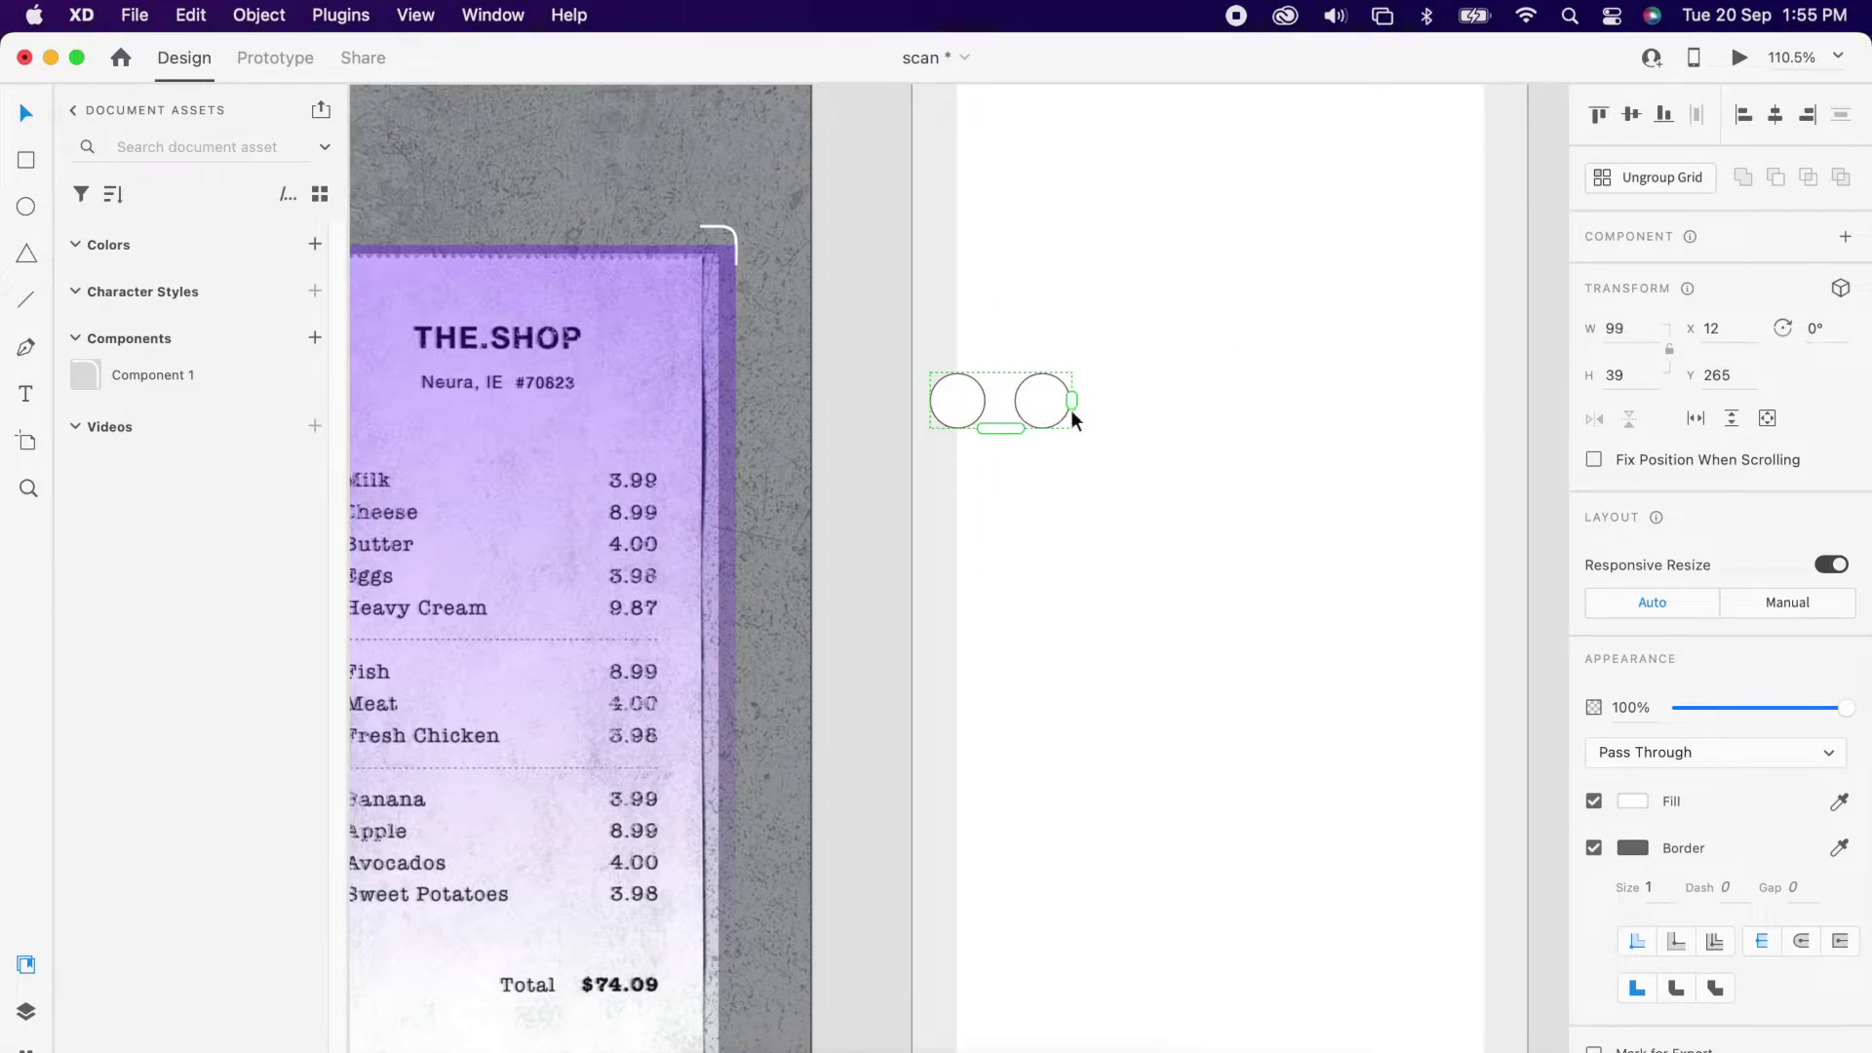
pyautogui.moveTo(995, 408); pyautogui.dragTo(1437, 496)
pyautogui.moveTo(1225, 427); pyautogui.dragTo(1224, 515)
pyautogui.press('super+0')
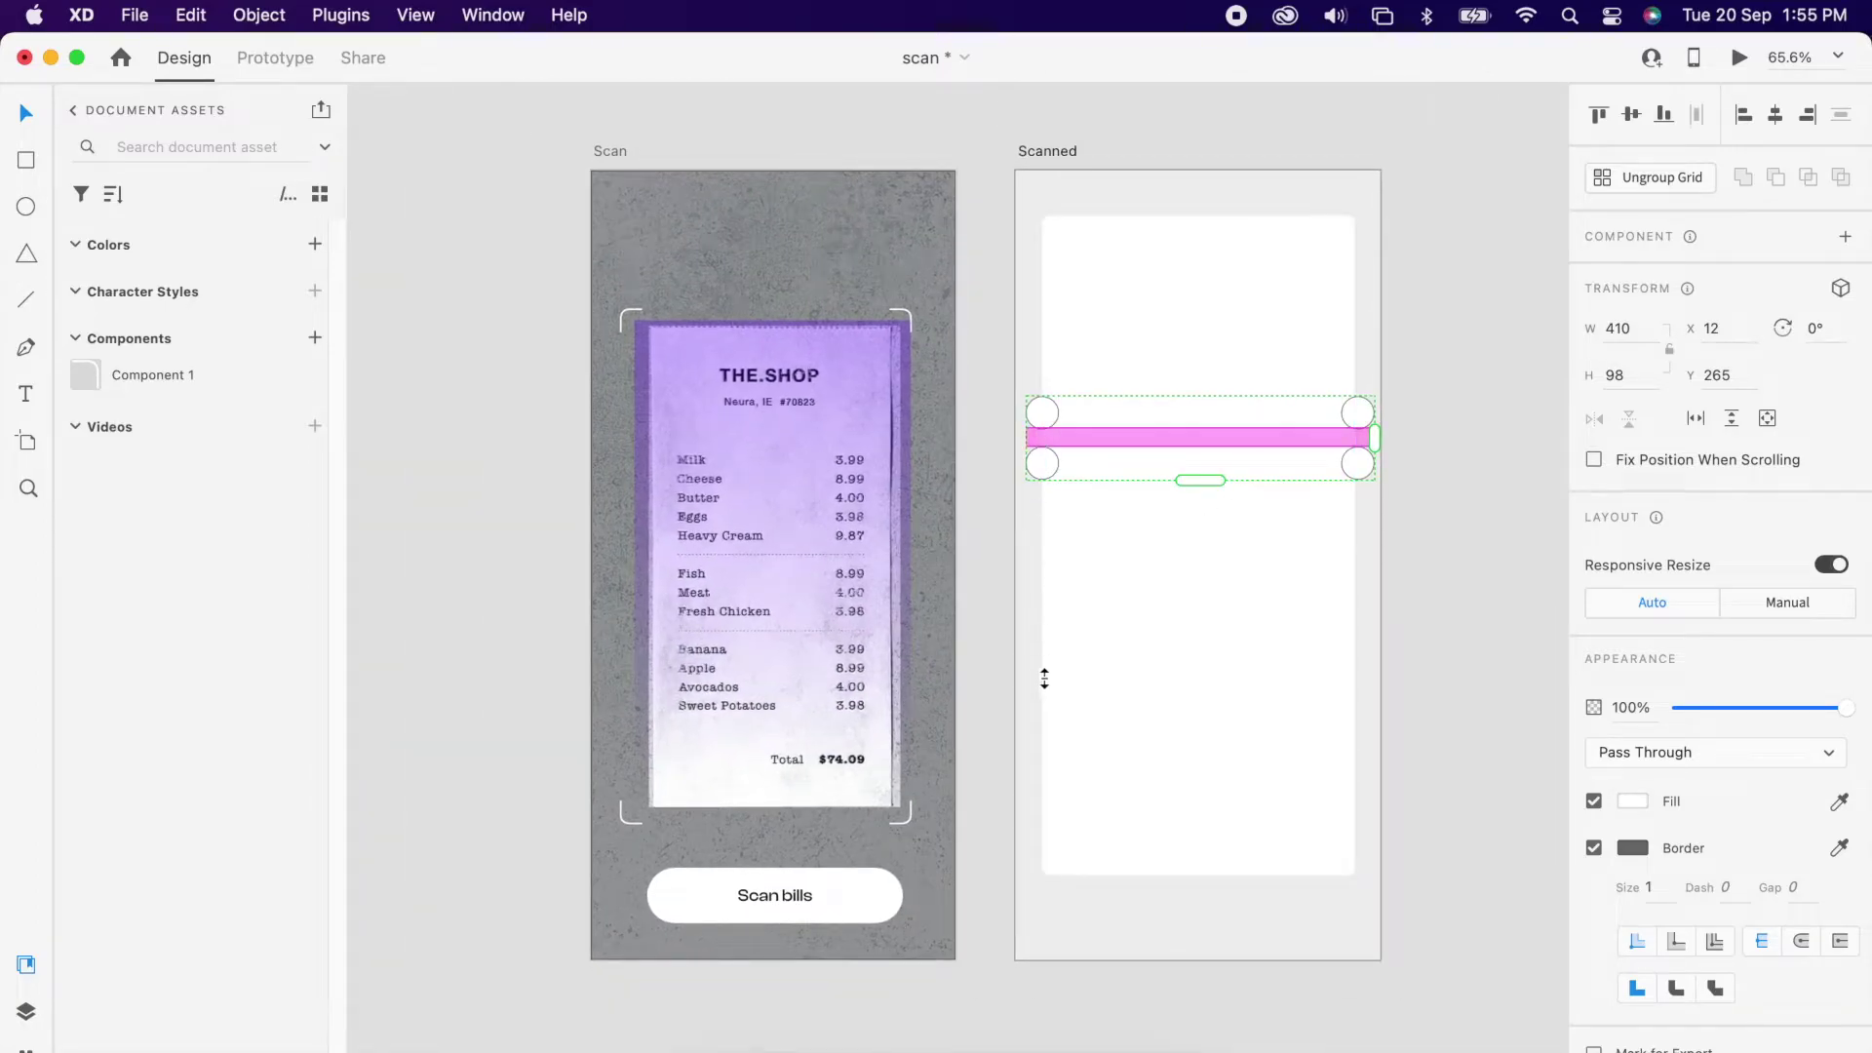
pyautogui.moveTo(1212, 434); pyautogui.dragTo(1213, 780)
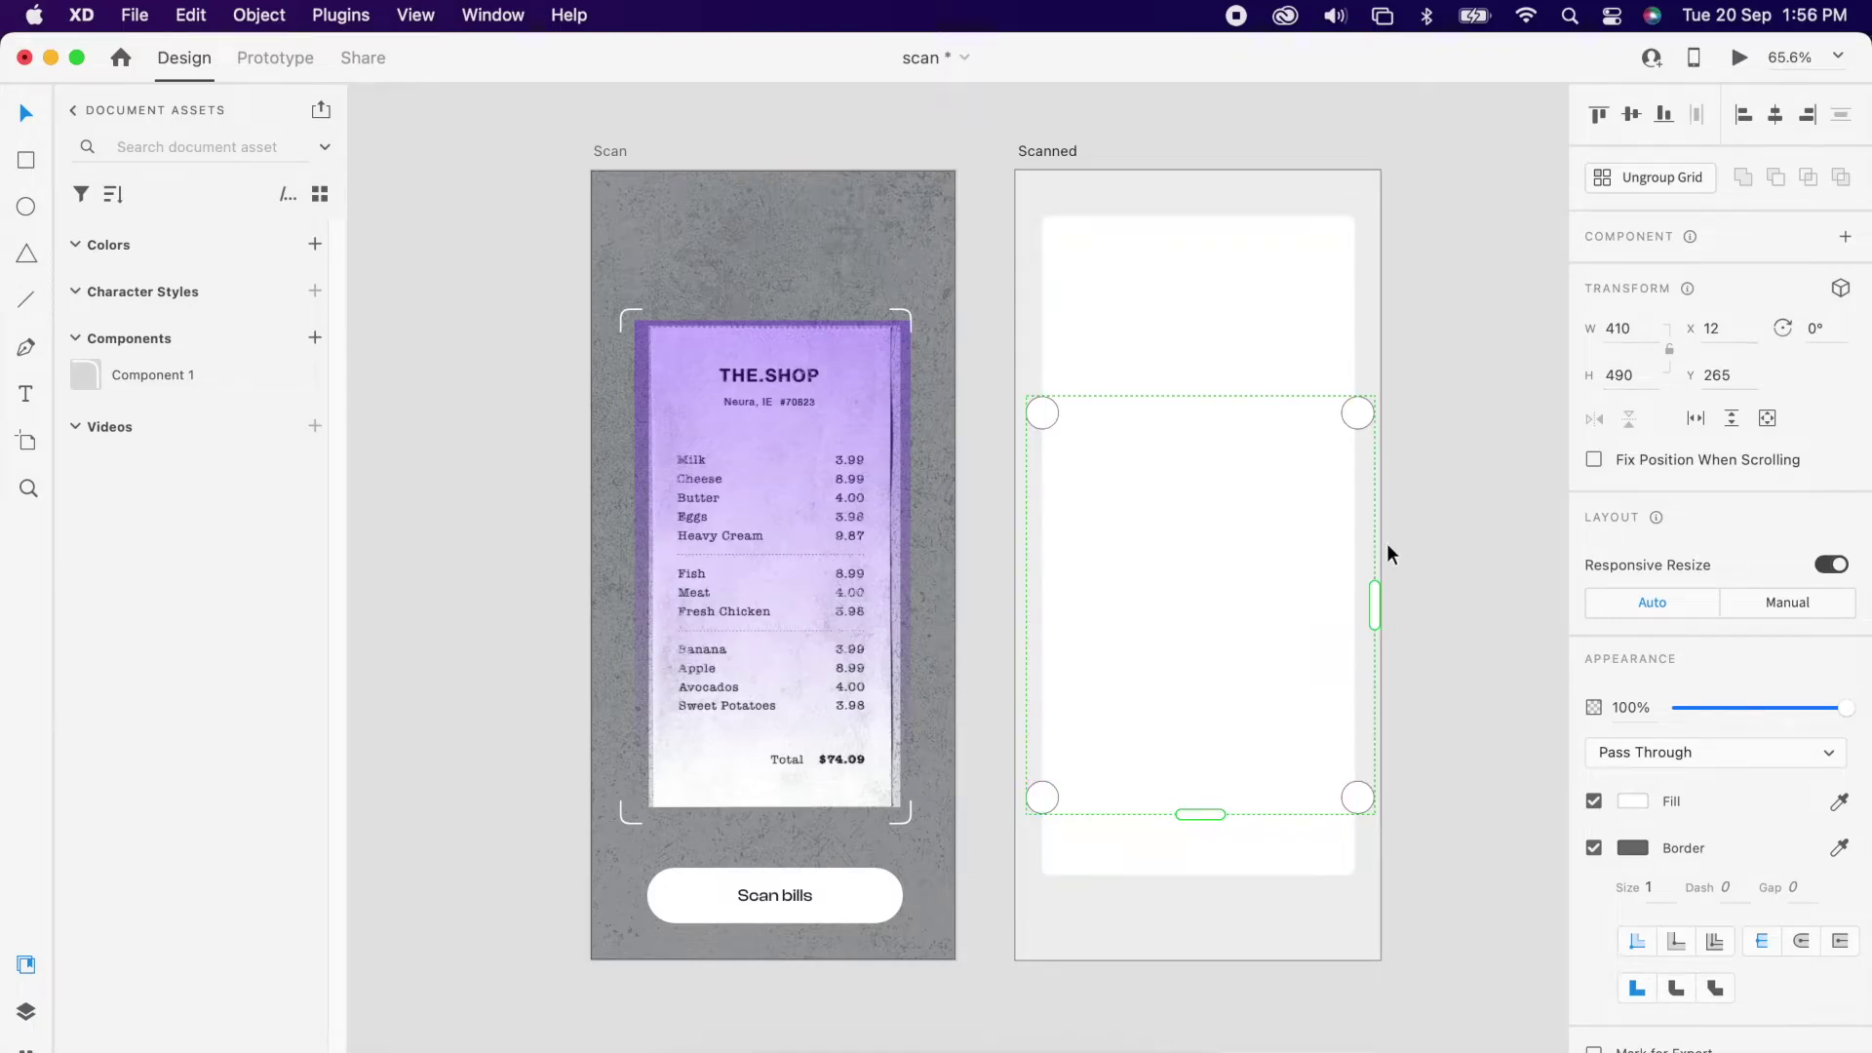
# Step: Narrow the circle grid to 404 wide and subtract it from the white card to cut four side notches
pyautogui.click(1446, 529)
pyautogui.click(1352, 416)
pyautogui.moveTo(1331, 416); pyautogui.dragTo(1327, 416)
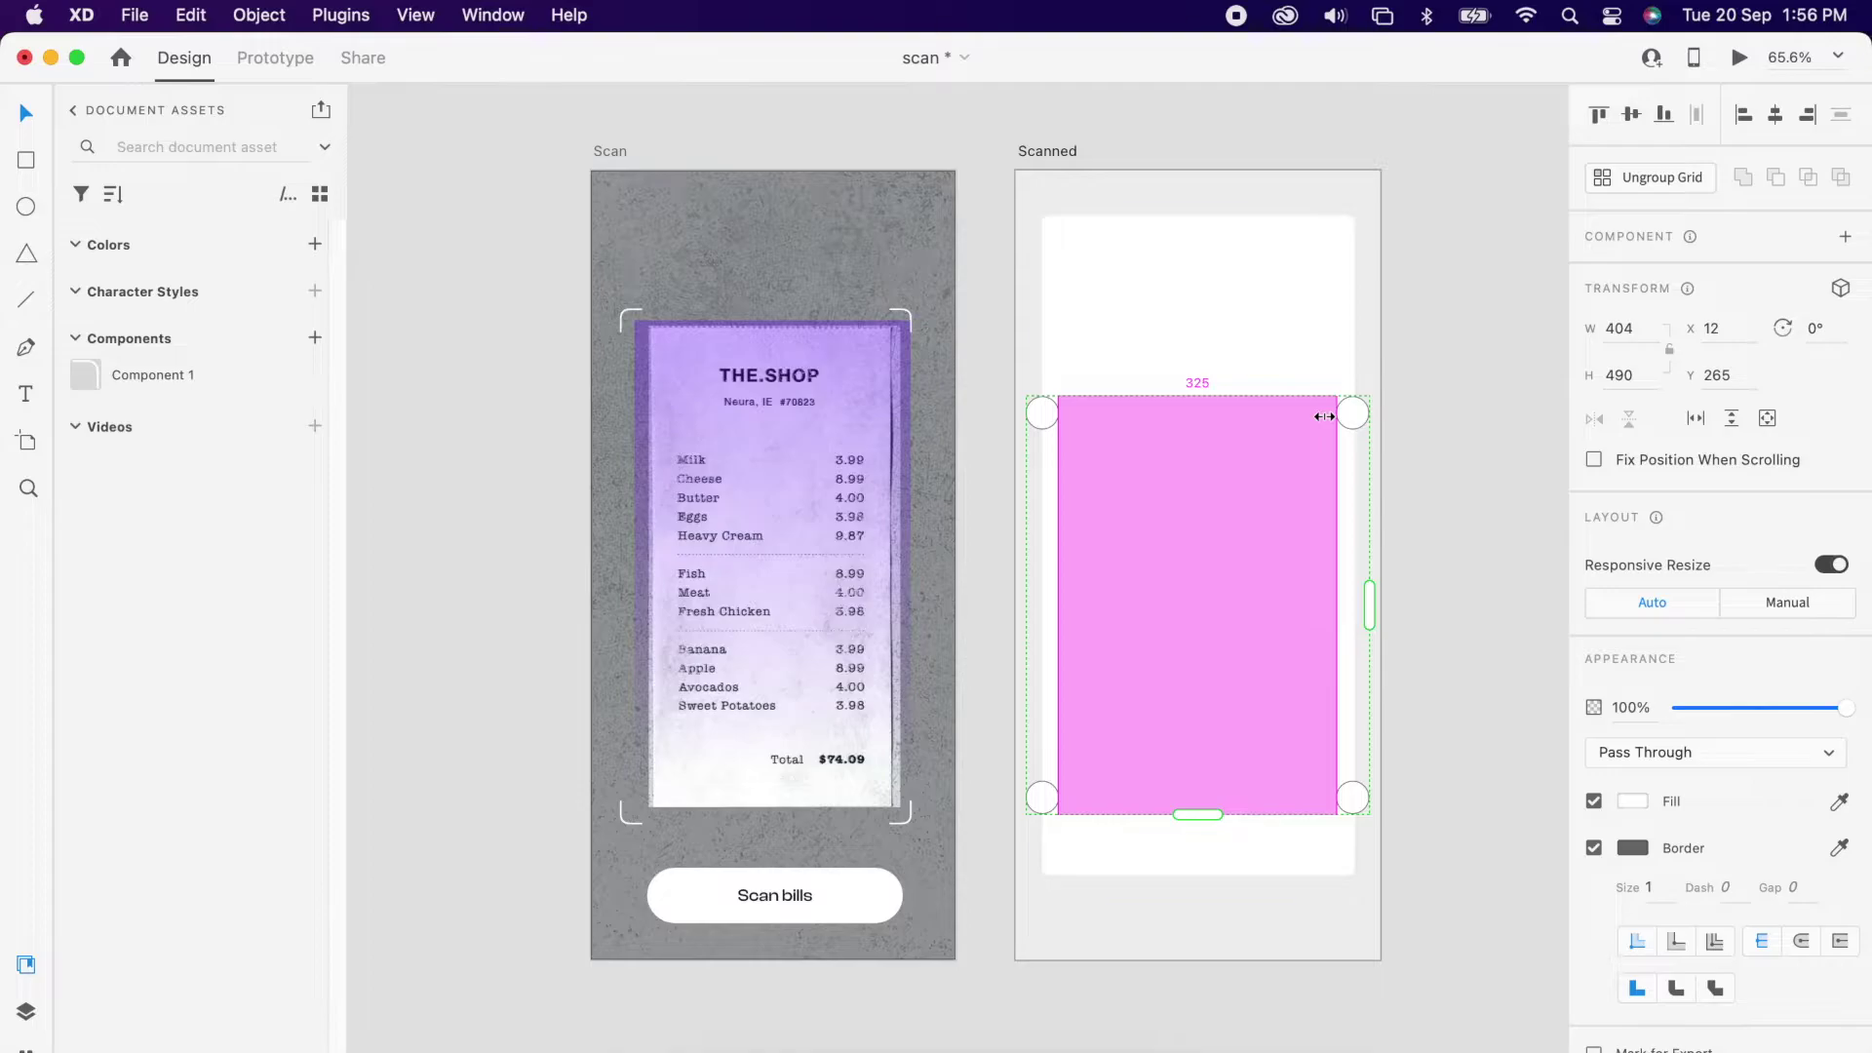
pyautogui.keyDown('shift'); pyautogui.click(1318, 360); pyautogui.keyUp('shift')
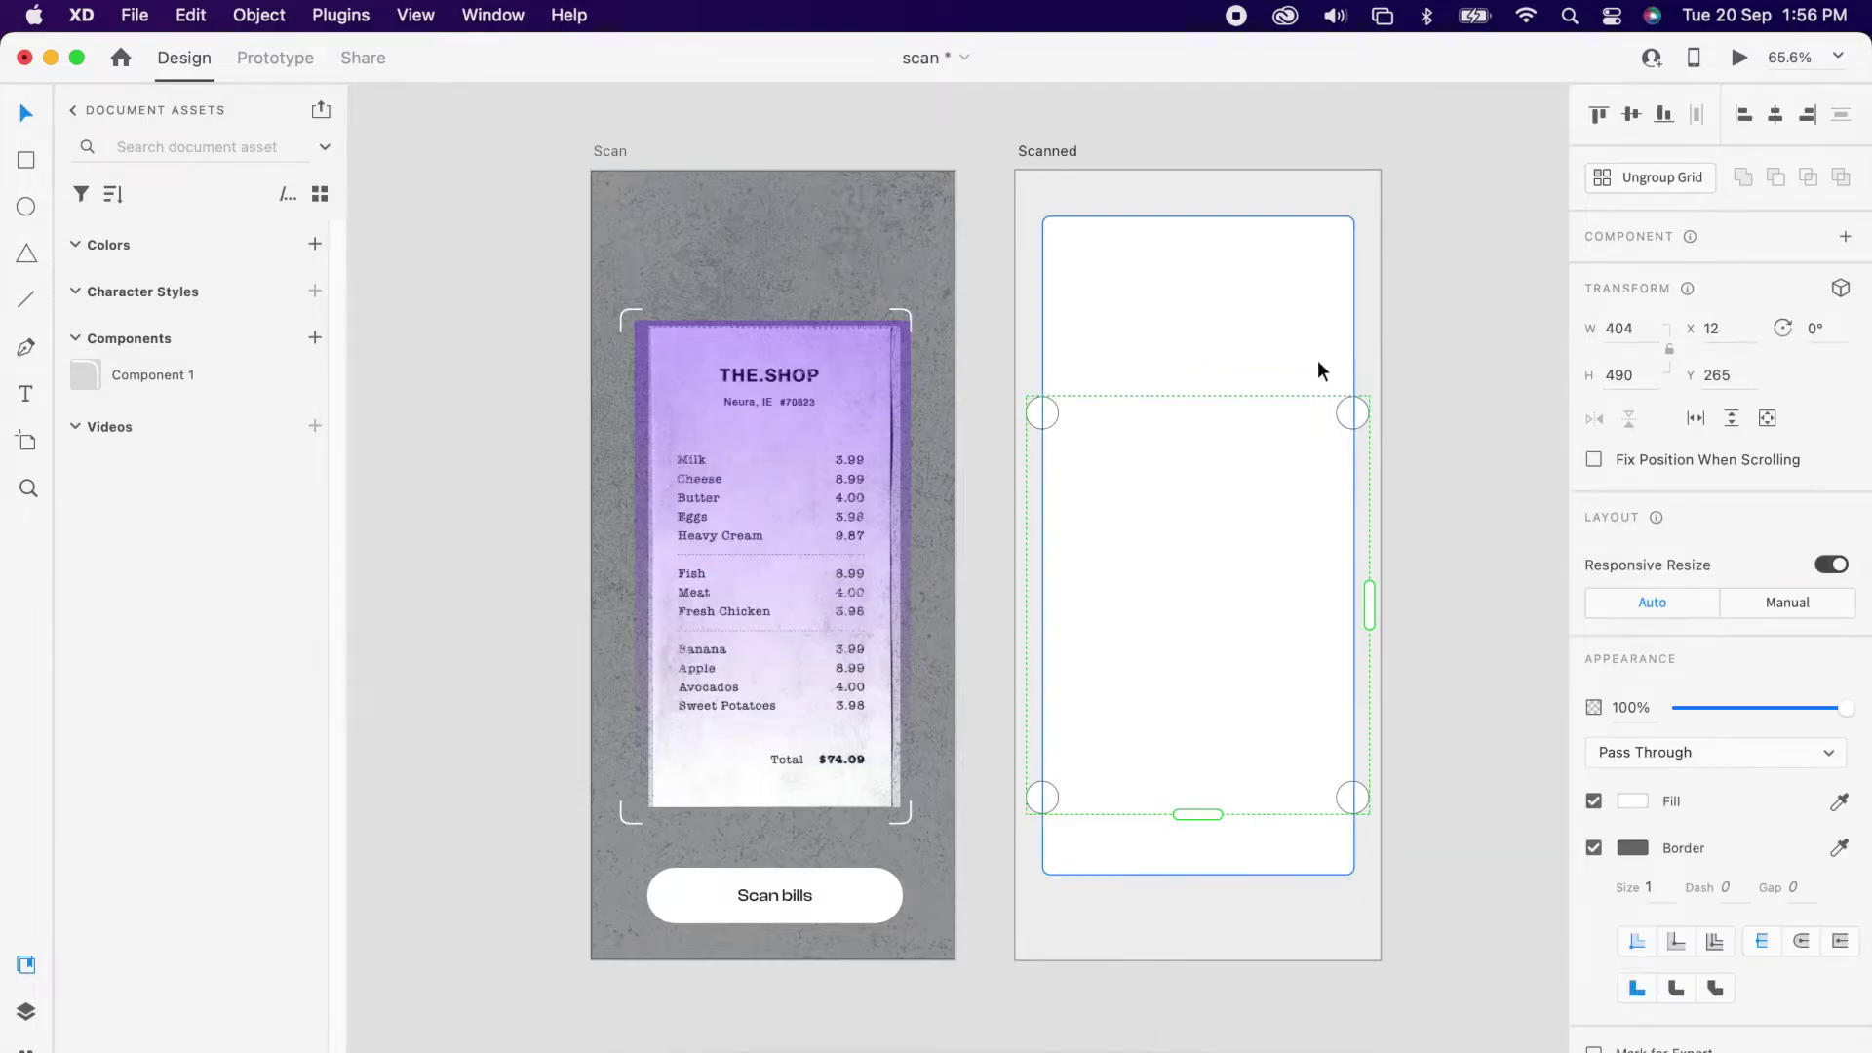
pyautogui.click(1770, 179)
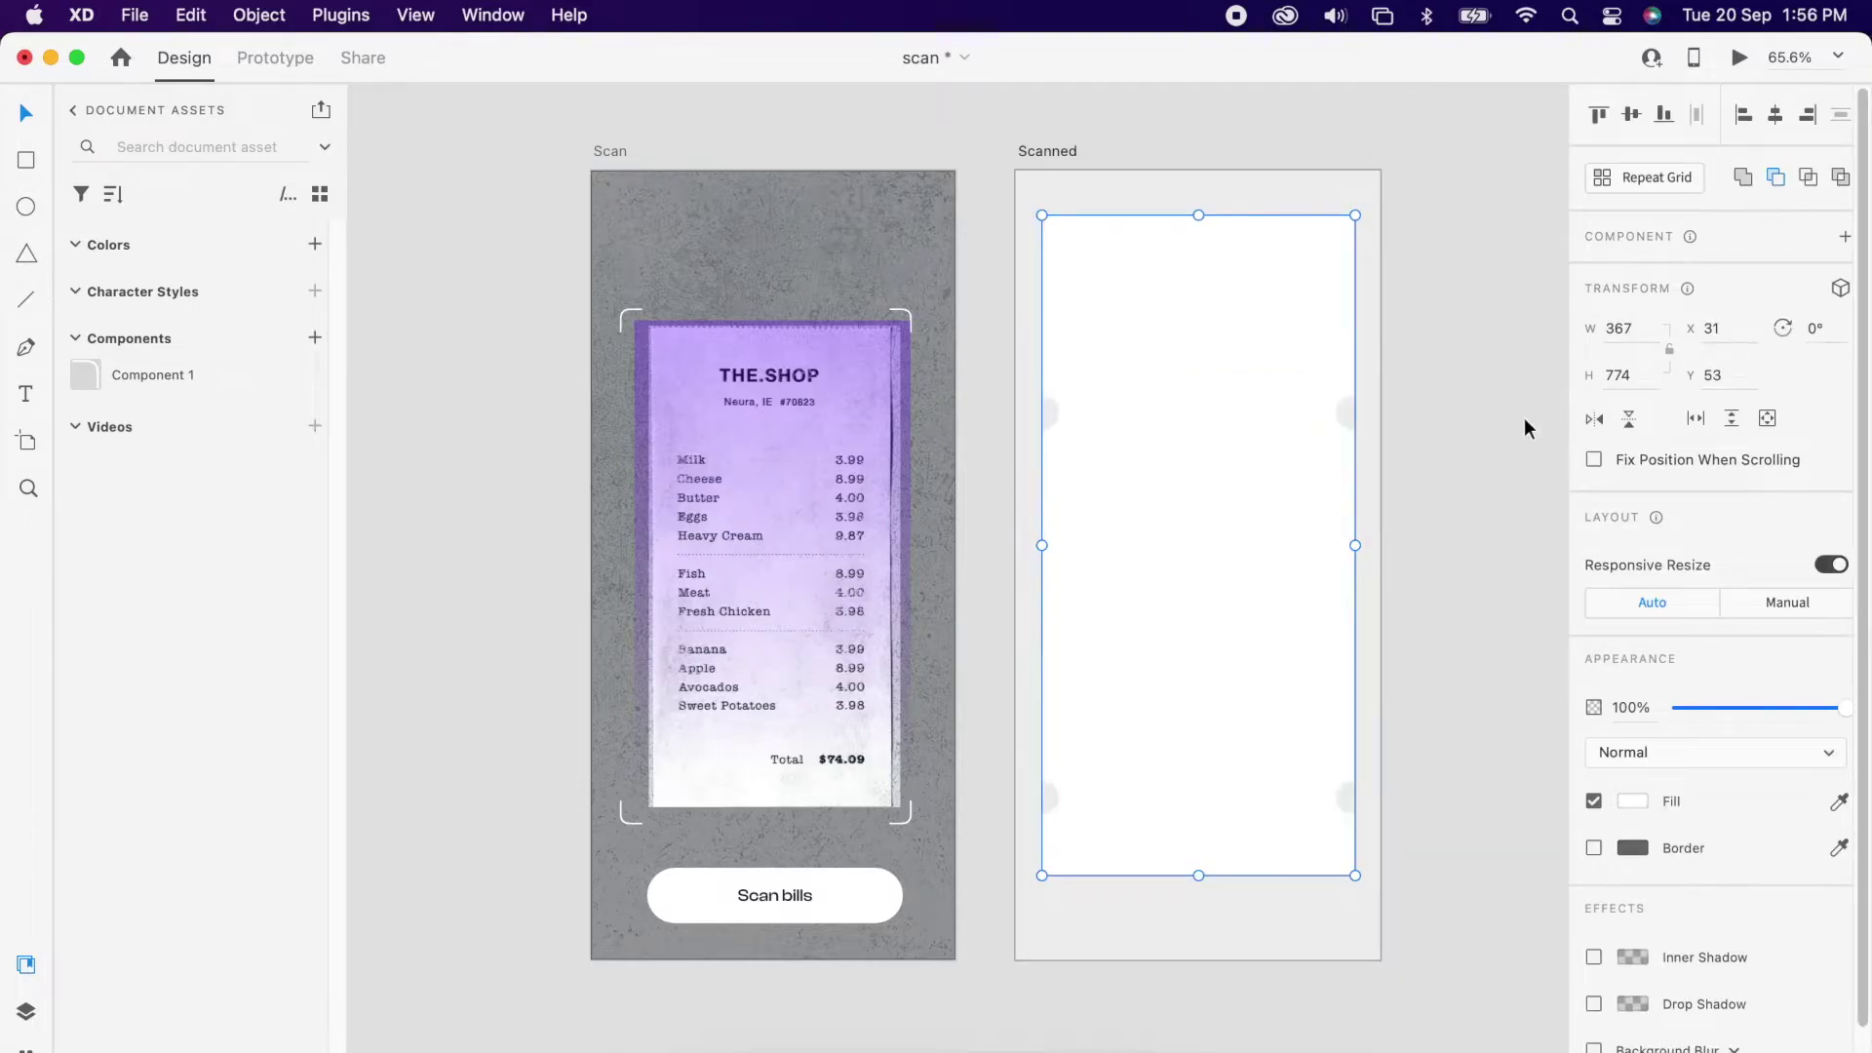
pyautogui.click(1441, 459)
# Step: Draw a horizontal line about 294 long between the upper notches, with dash 5 and gap 5
pyautogui.scroll(3, 1121, 337)
pyautogui.press('p')
pyautogui.click(1053, 456)
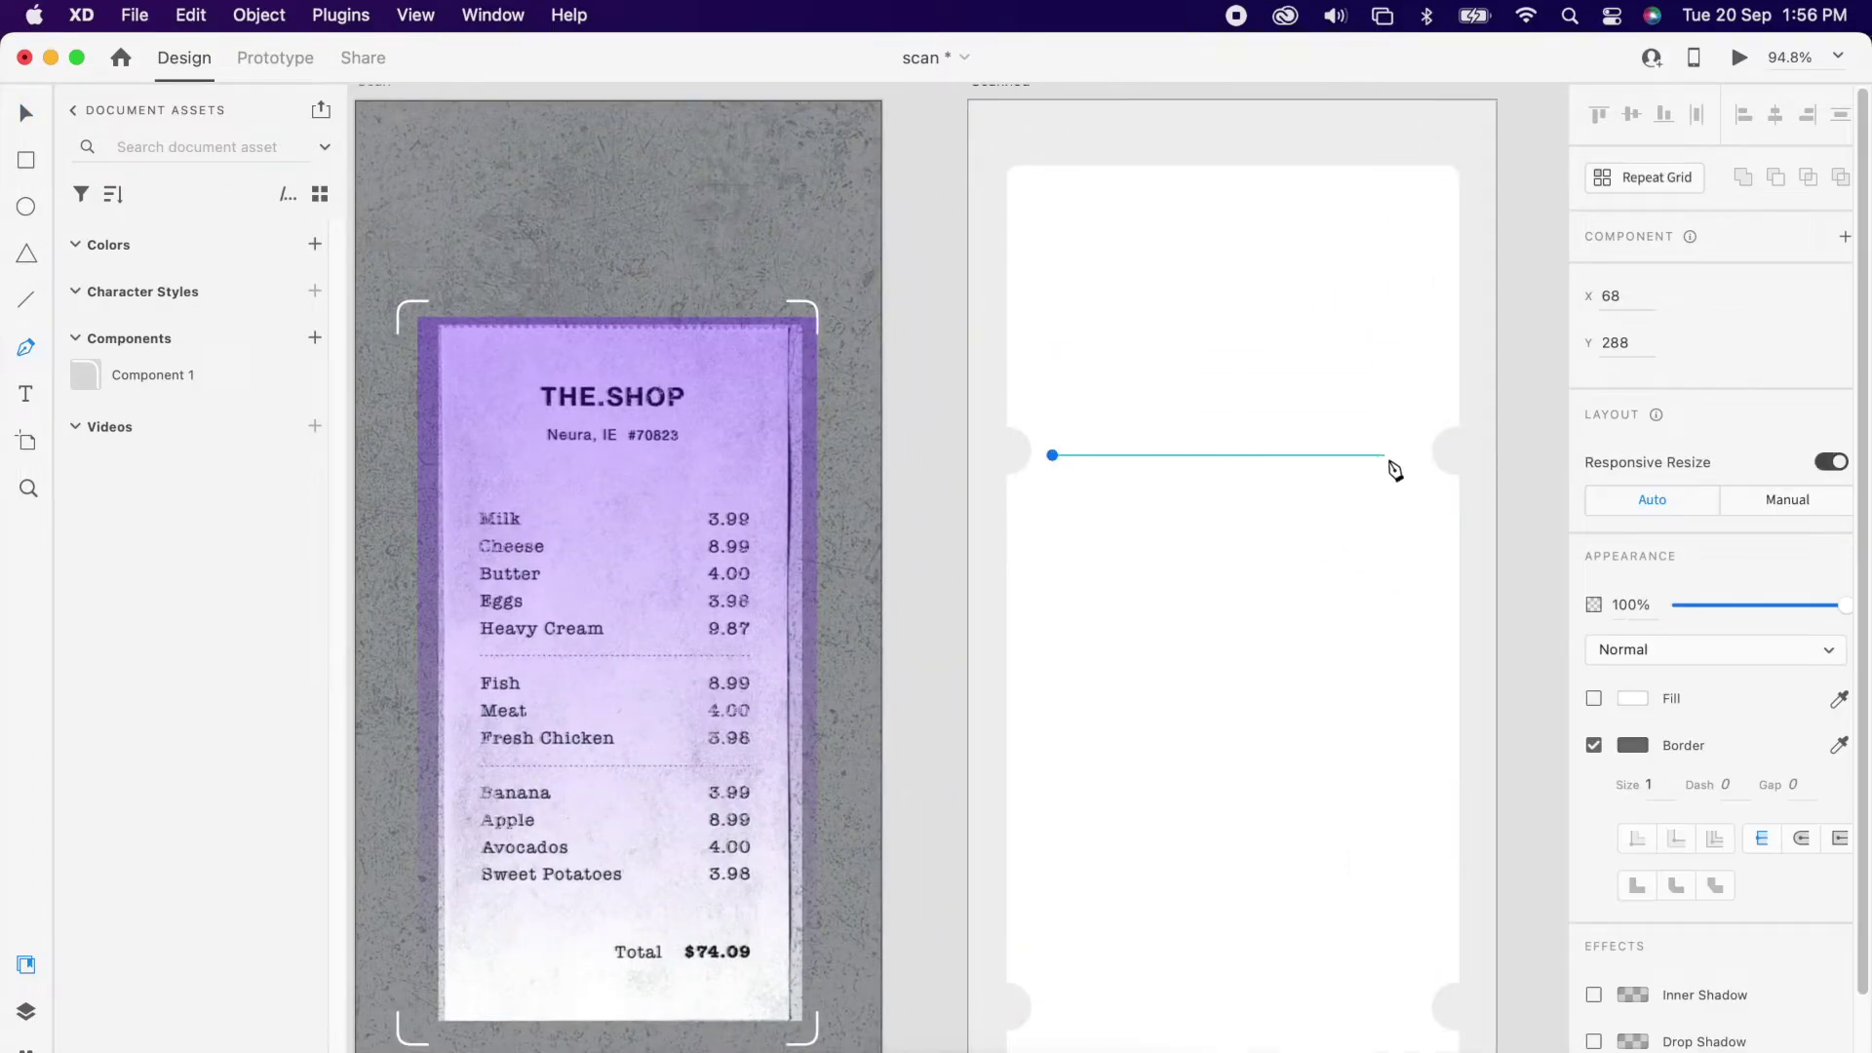
pyautogui.press('Escape')
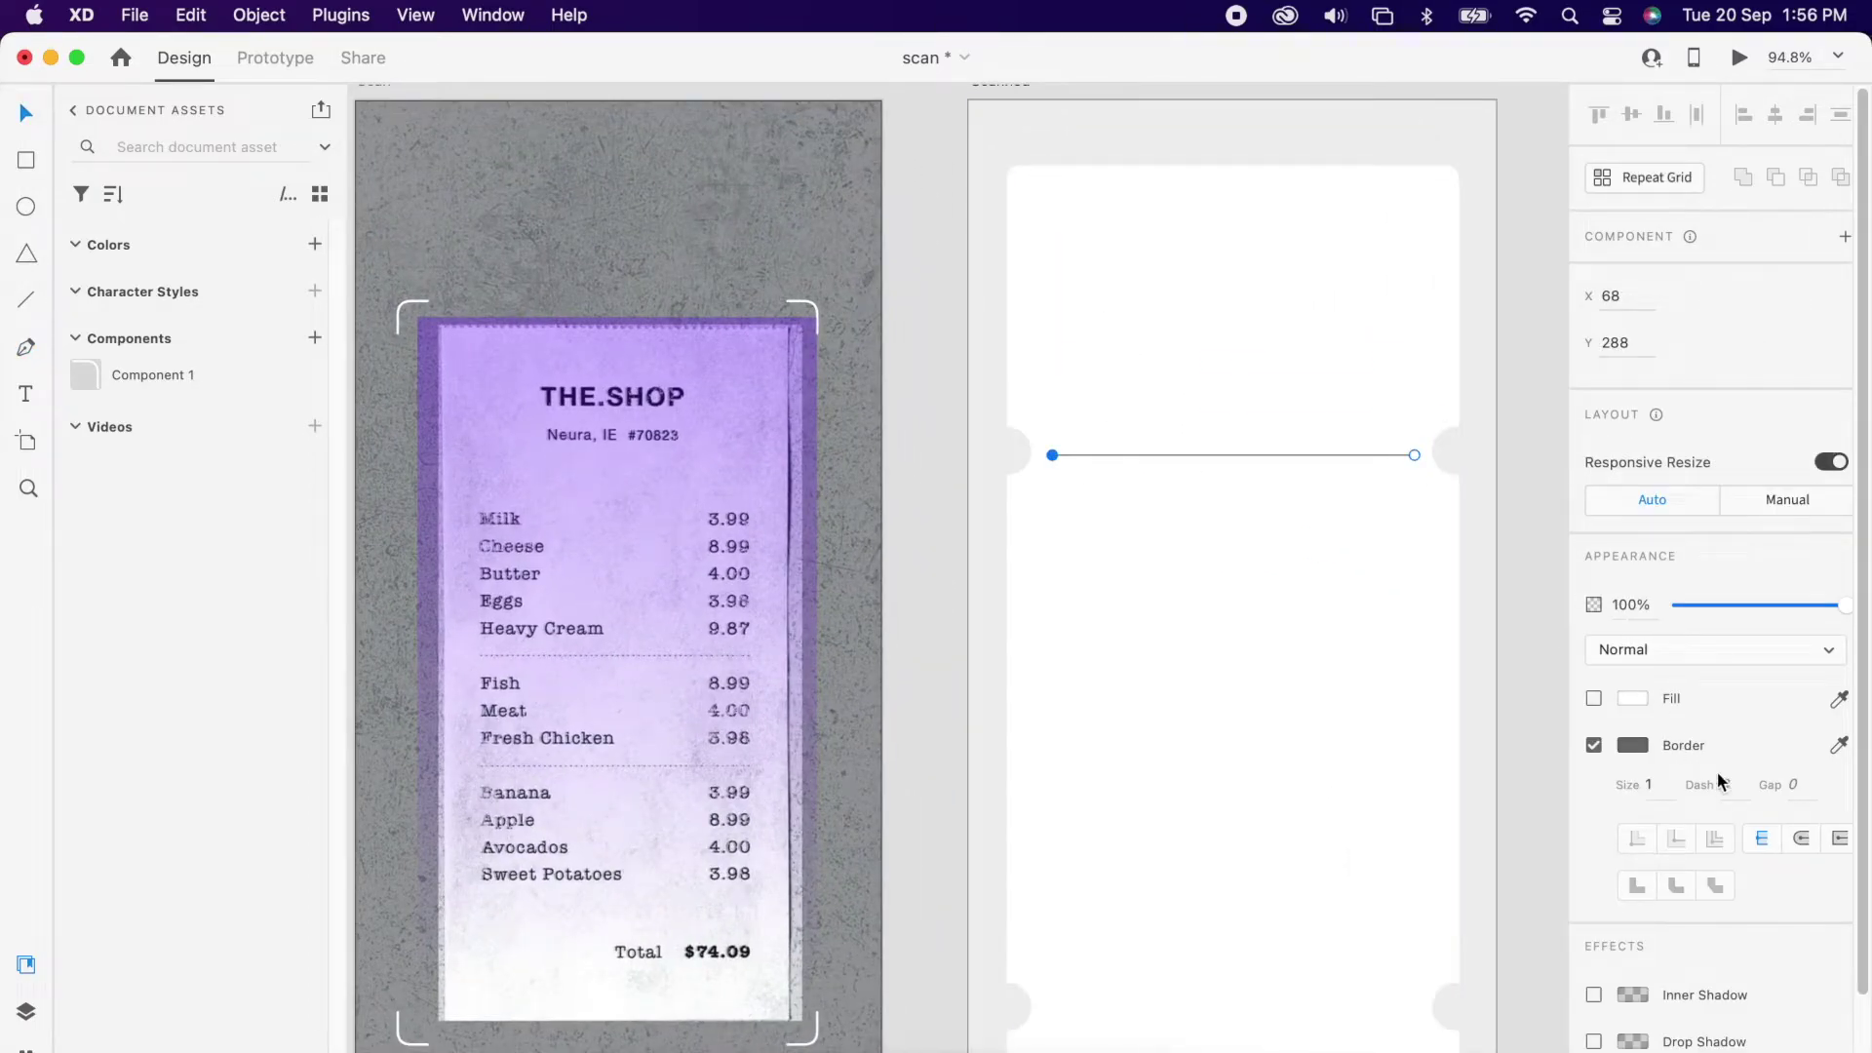
pyautogui.doubleClick(1247, 455)
pyautogui.click(1252, 455)
pyautogui.click(1261, 532)
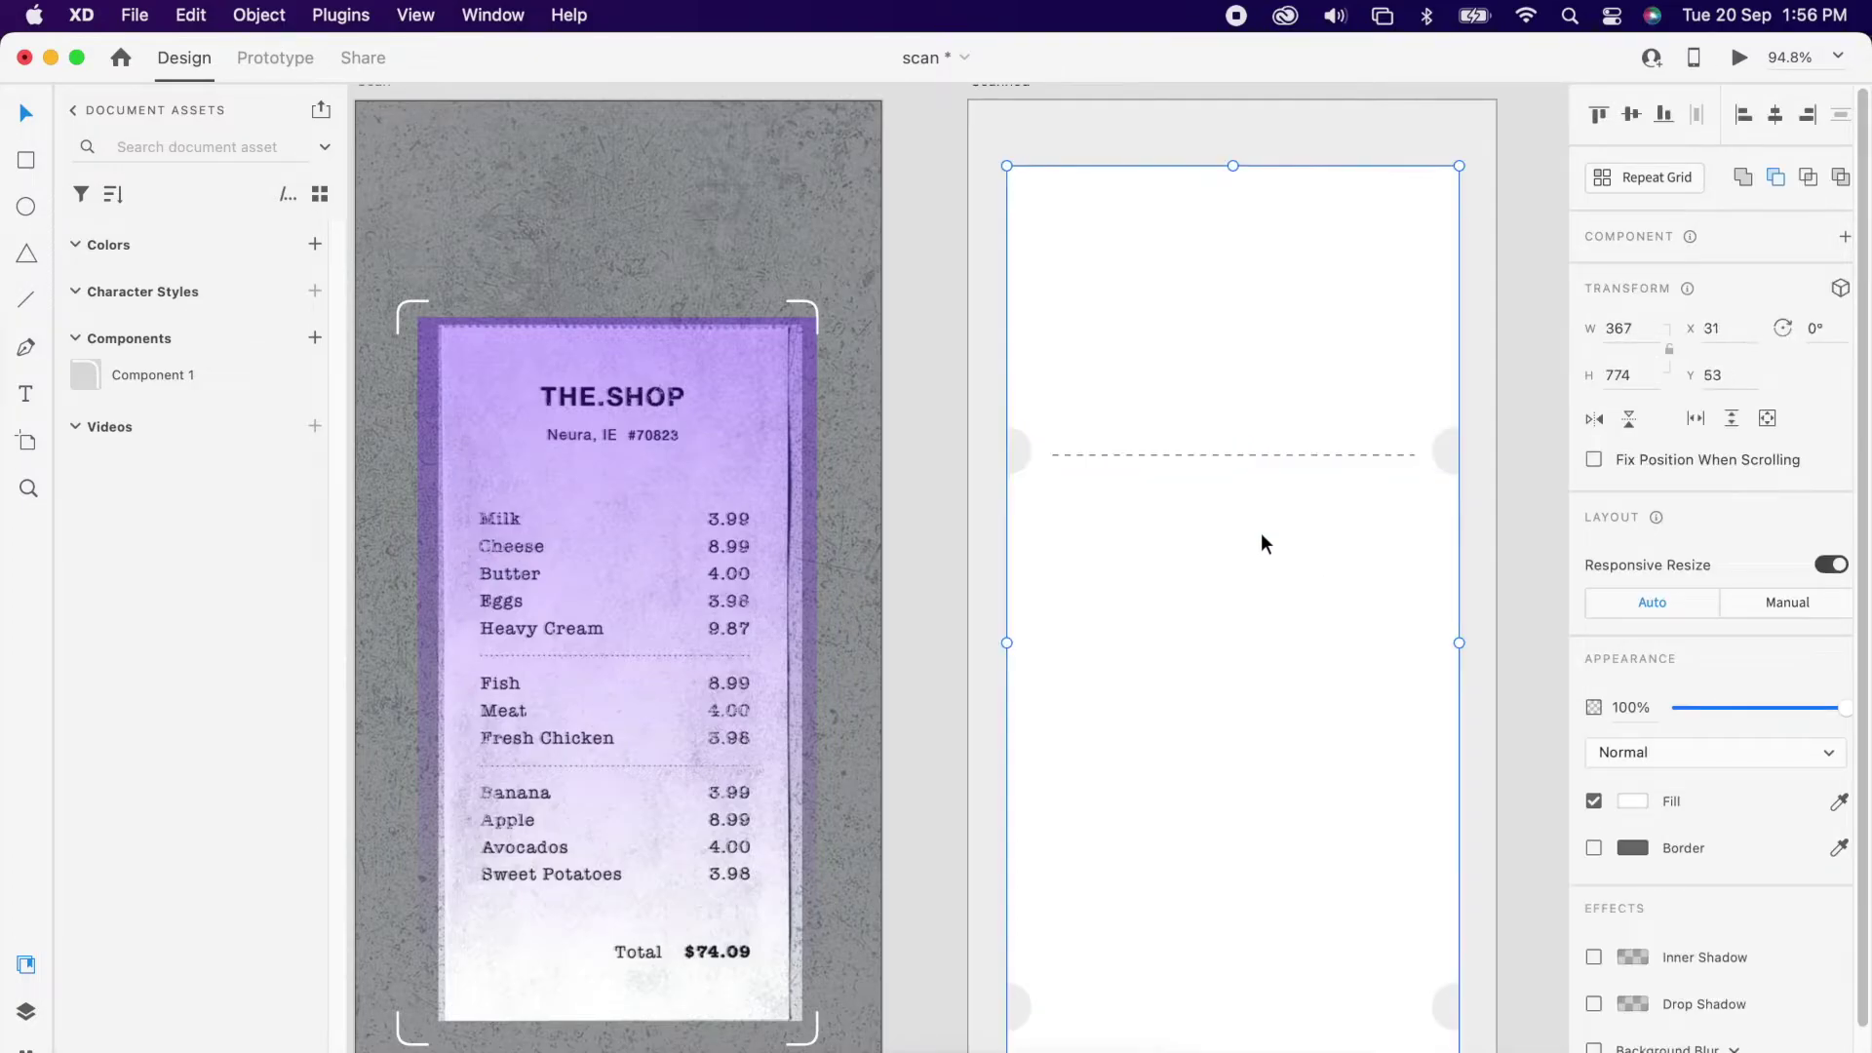
# Step: Duplicate the dashed line straight down to Y 735, between the lower notches
pyautogui.scroll(-3, 1261, 526)
pyautogui.click(1278, 357)
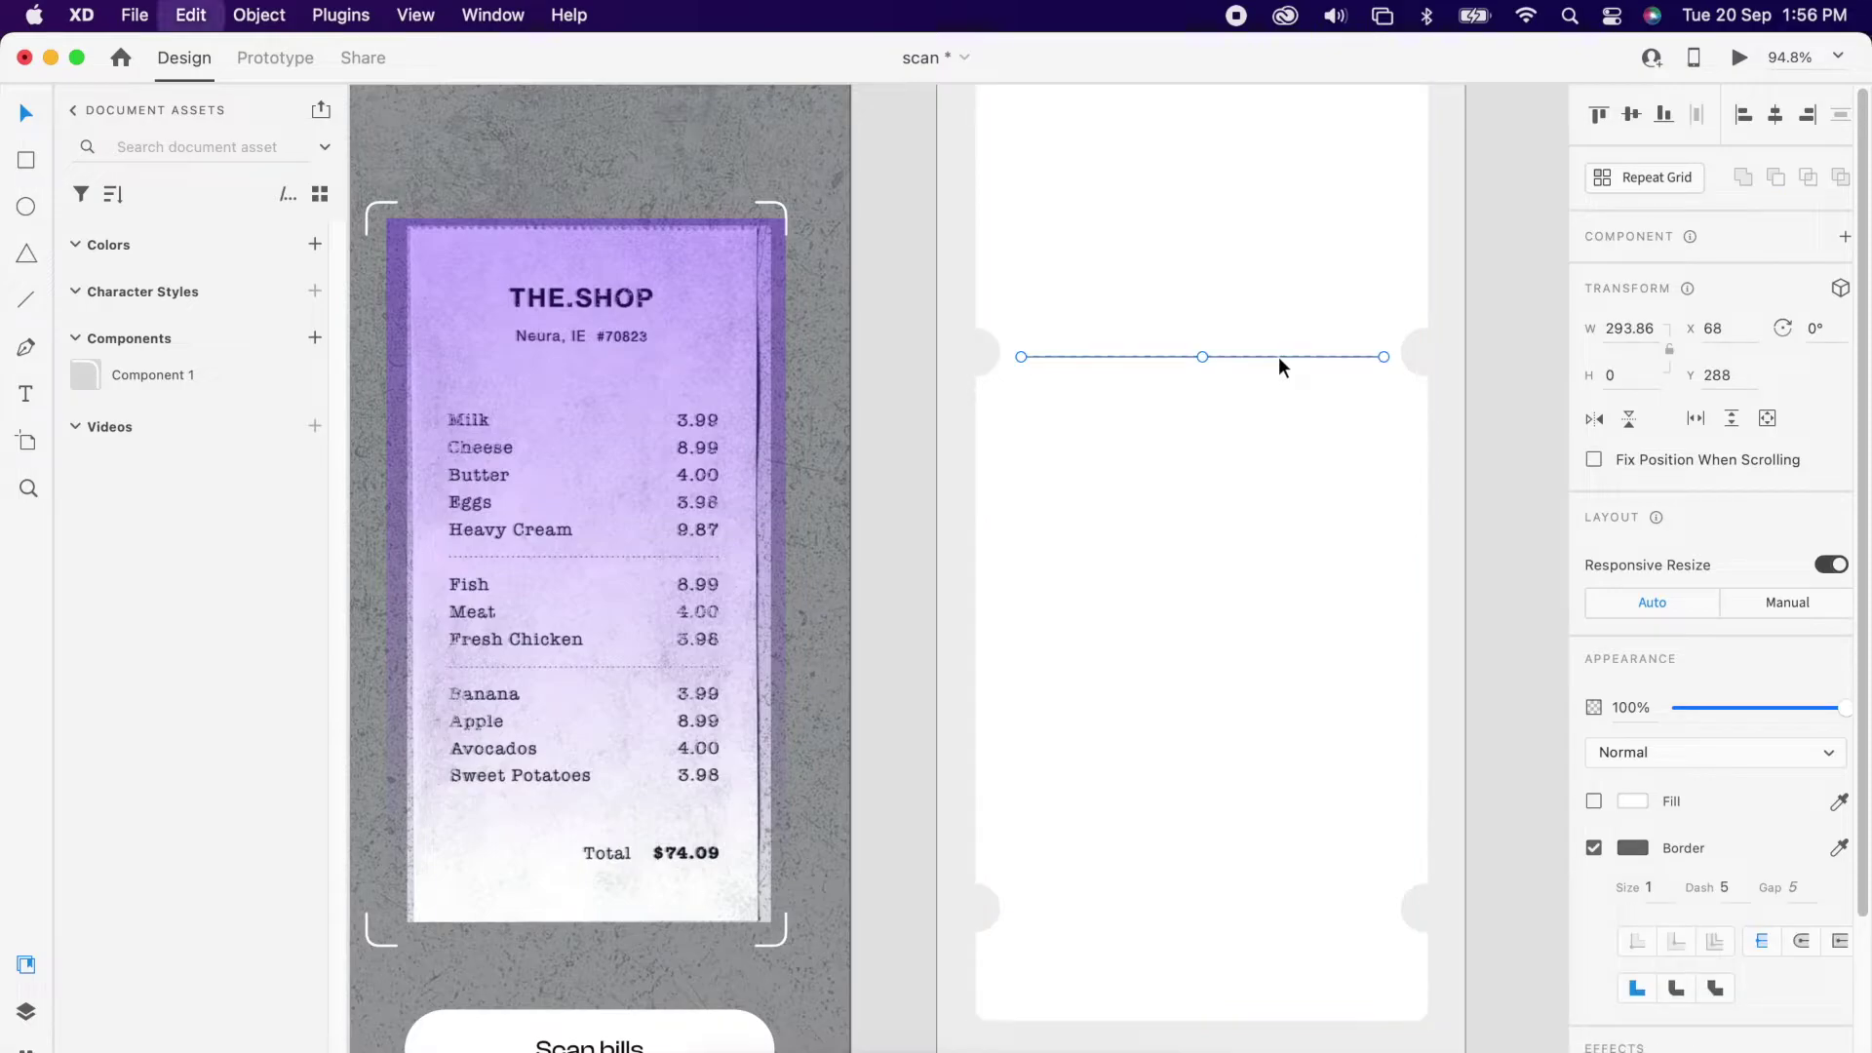
pyautogui.moveTo(1285, 354); pyautogui.dragTo(1274, 906)
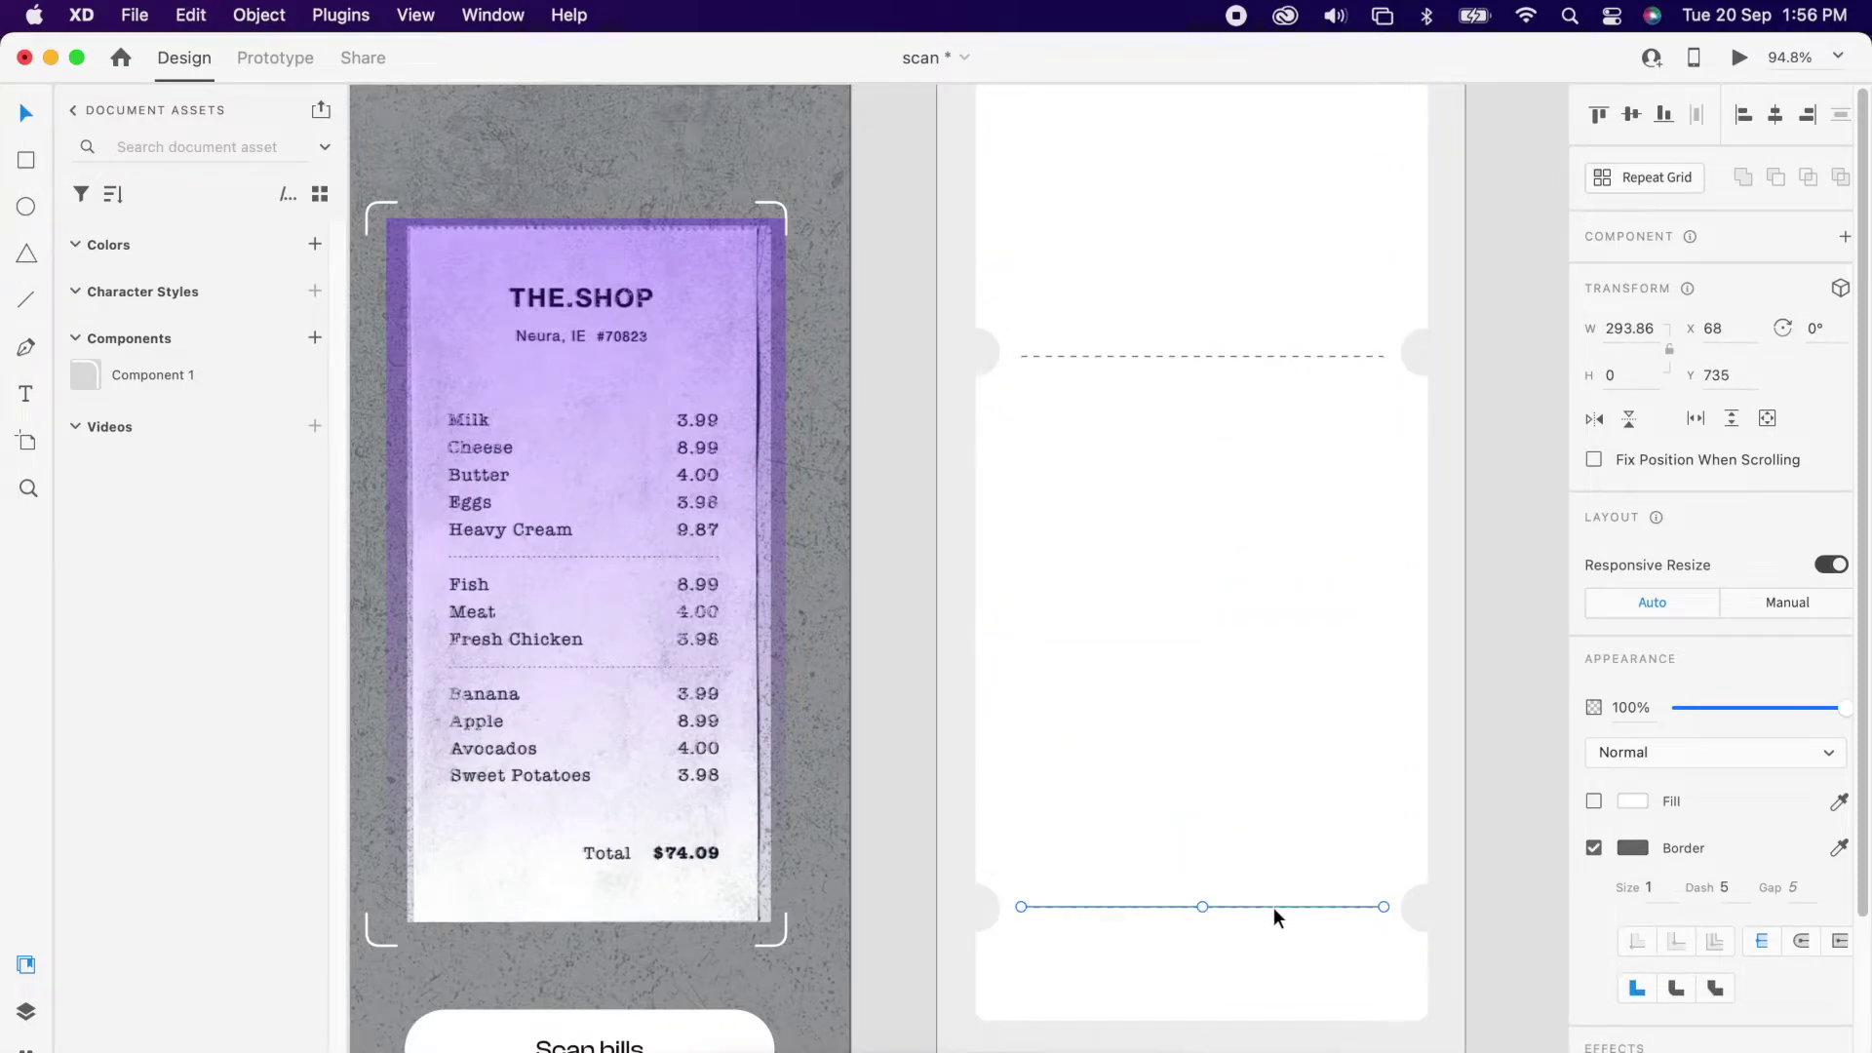
# Step: Group the notched card with both dashed lines and send the group behind the receipt text
pyautogui.scroll(-3, 1273, 907)
pyautogui.keyDown('shift'); pyautogui.click(1320, 472); pyautogui.keyUp('shift')
pyautogui.keyDown('shift'); pyautogui.click(1327, 411); pyautogui.keyUp('shift')
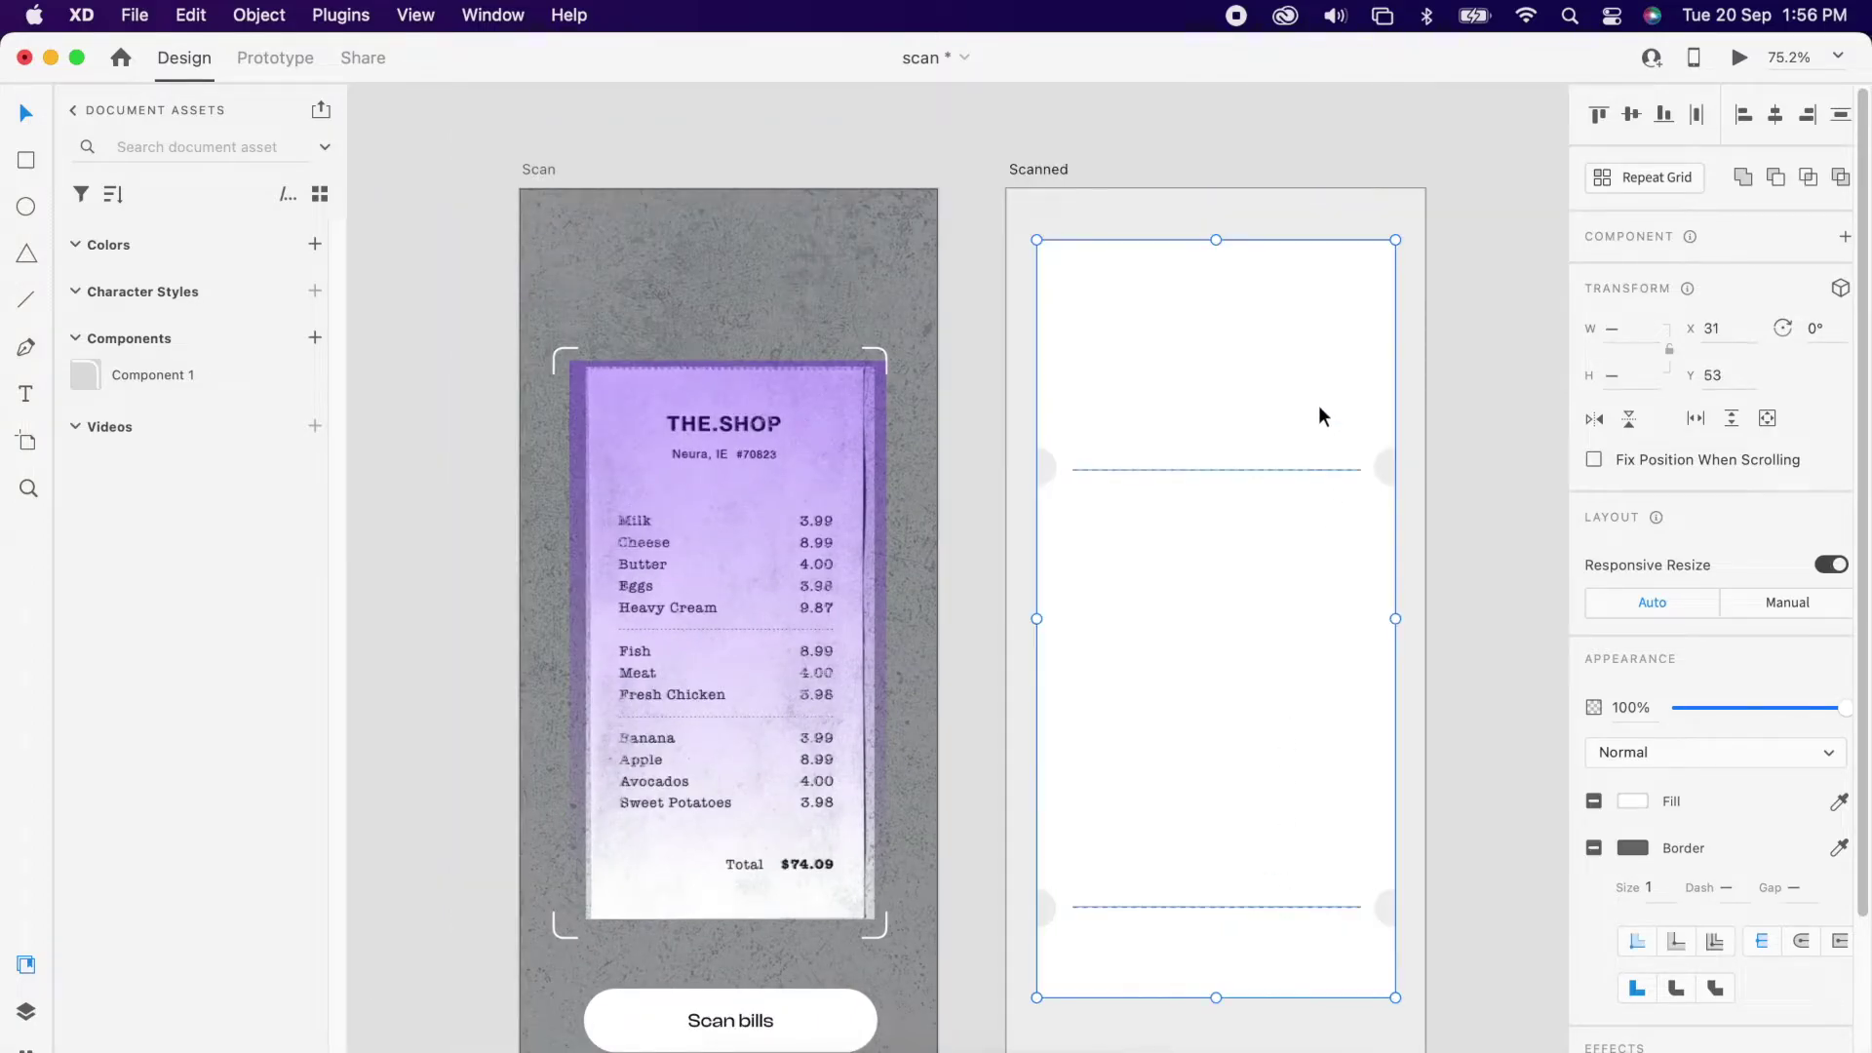
pyautogui.rightClick(1328, 411)
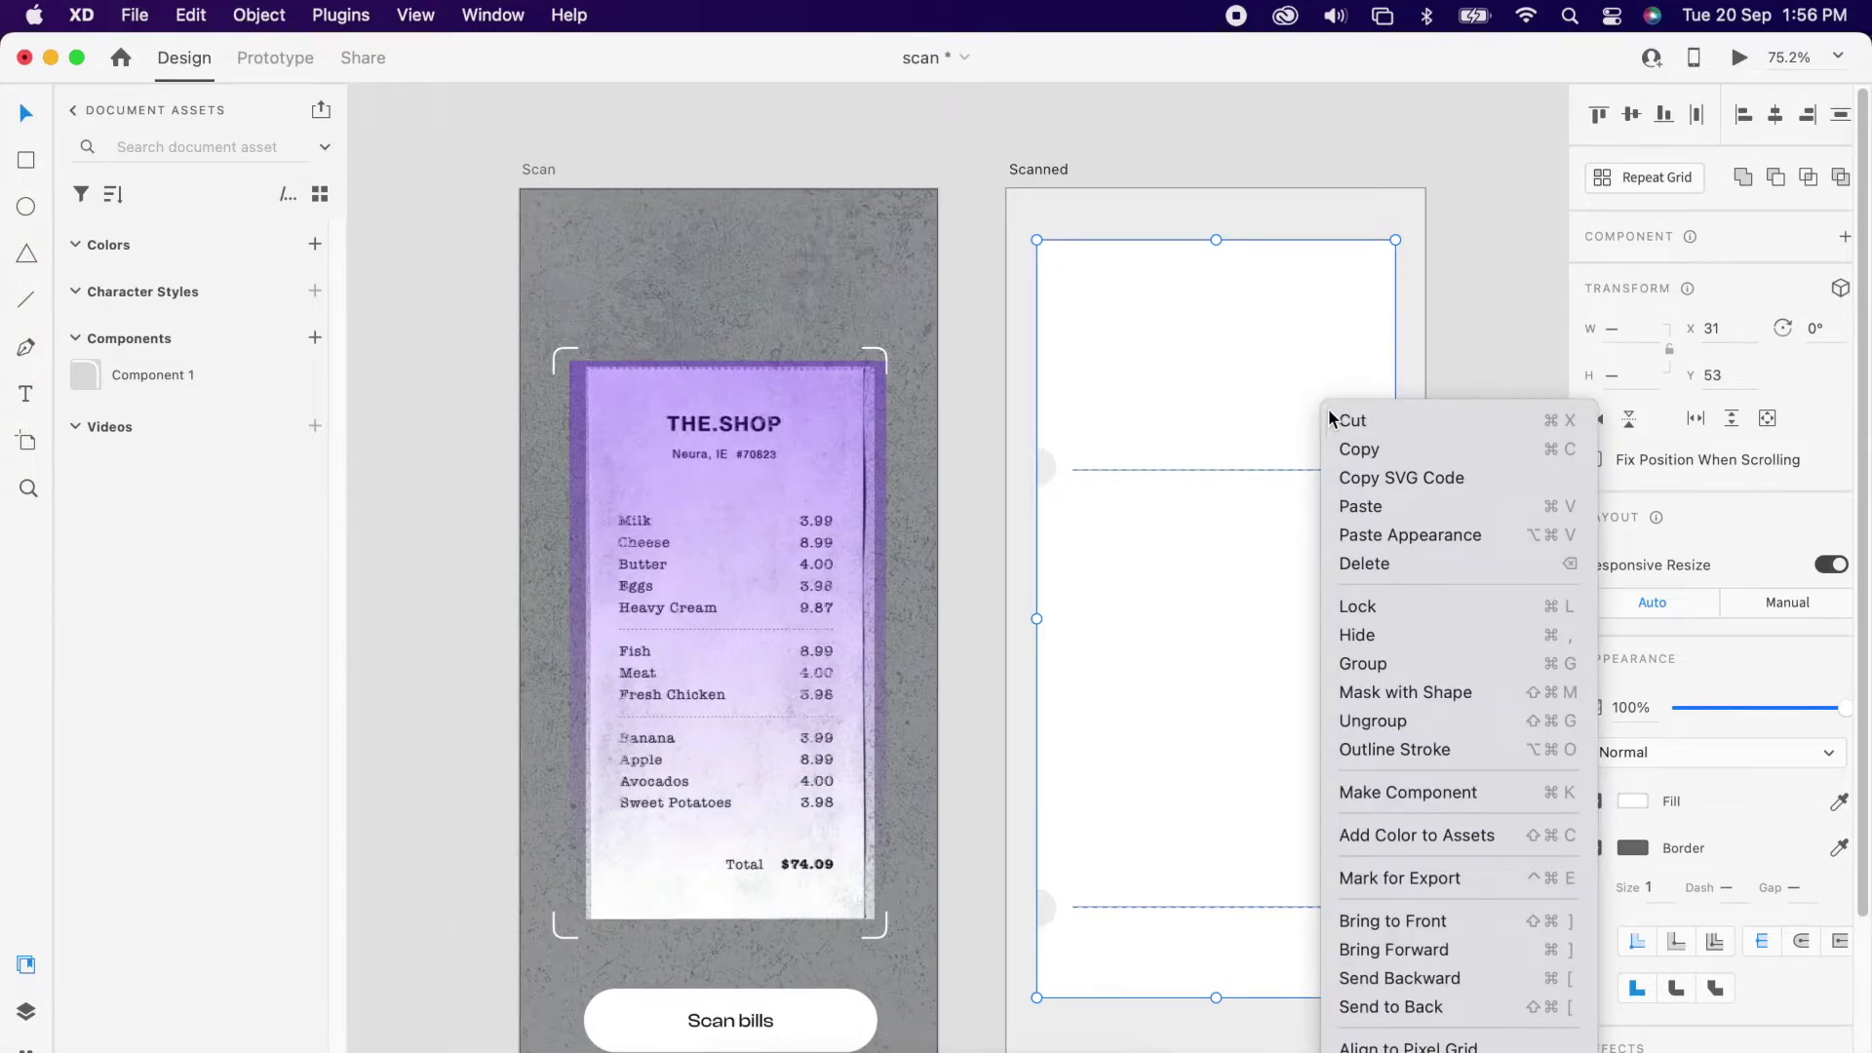
pyautogui.click(1410, 657)
pyautogui.press('super+shift+bracketleft')
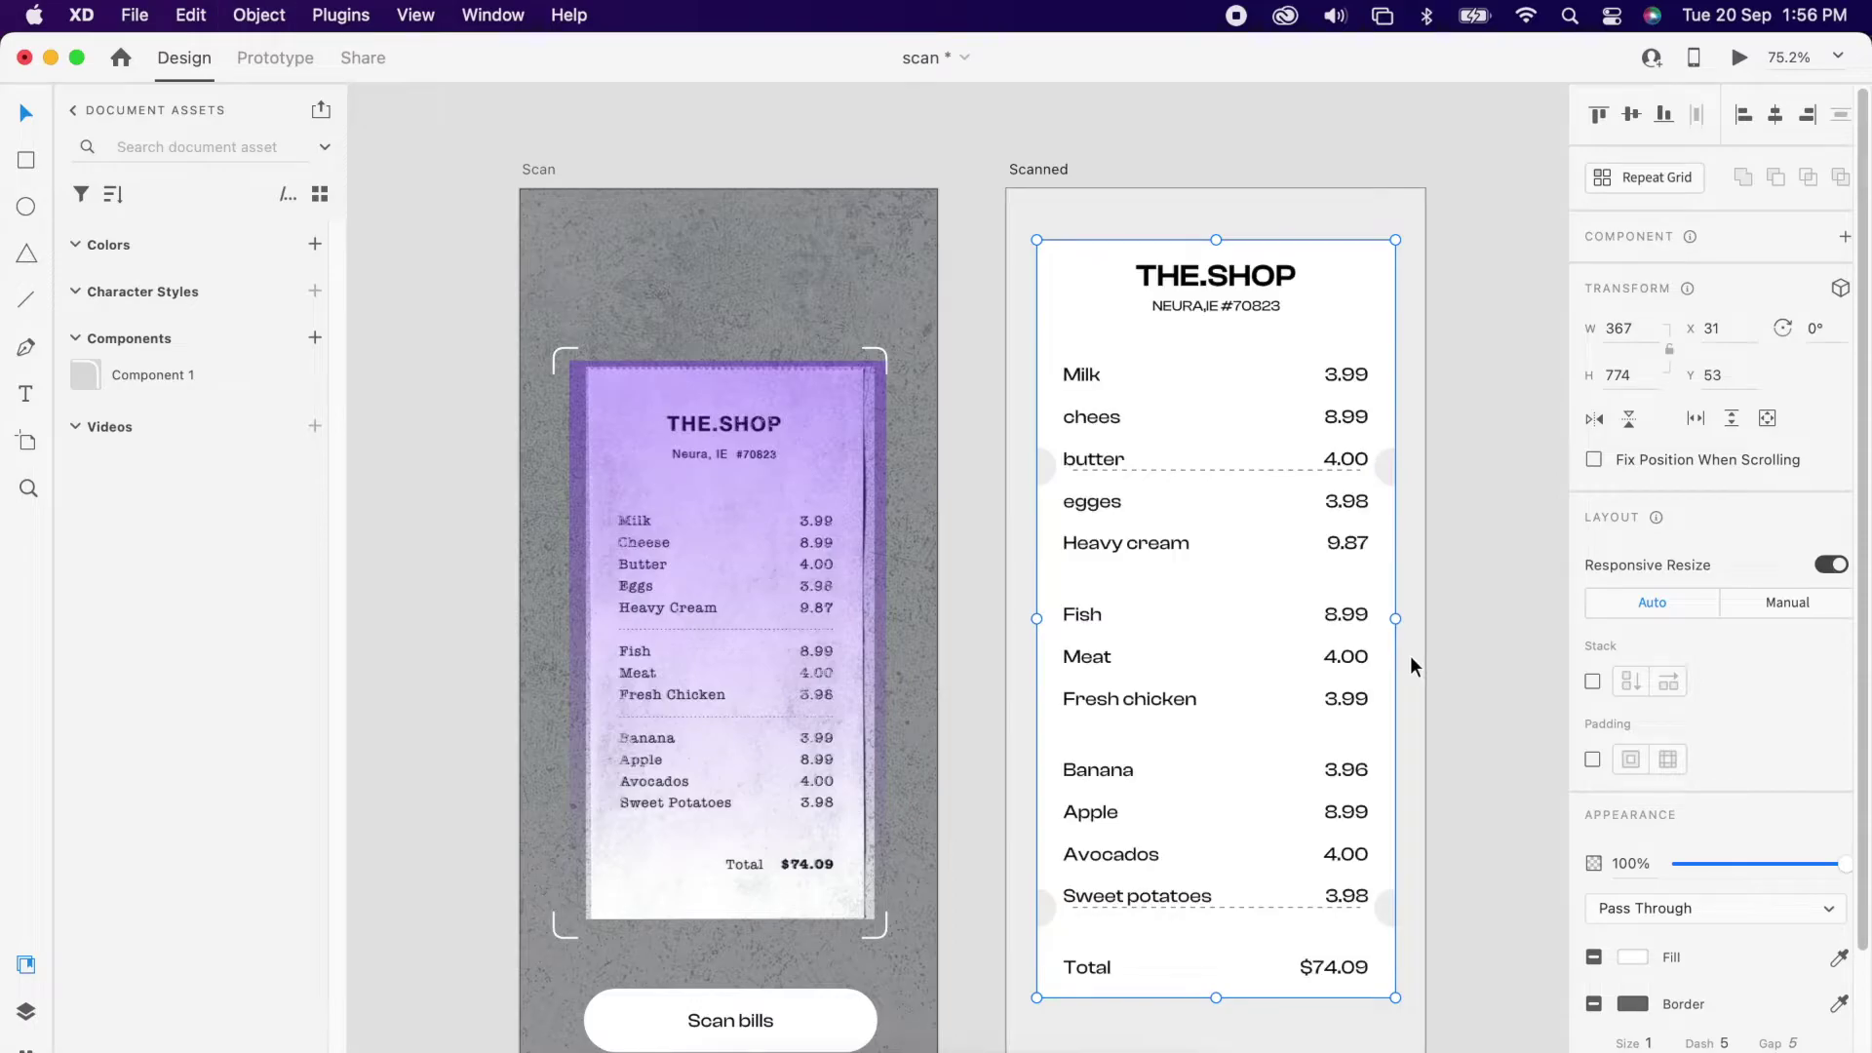
pyautogui.click(1448, 636)
# Step: Tighten the gaps between item groups, moving the Banana to Sweet potatoes rows up 20 and the Fish to Sweet potatoes rows up another 20
pyautogui.scroll(-3, 1198, 436)
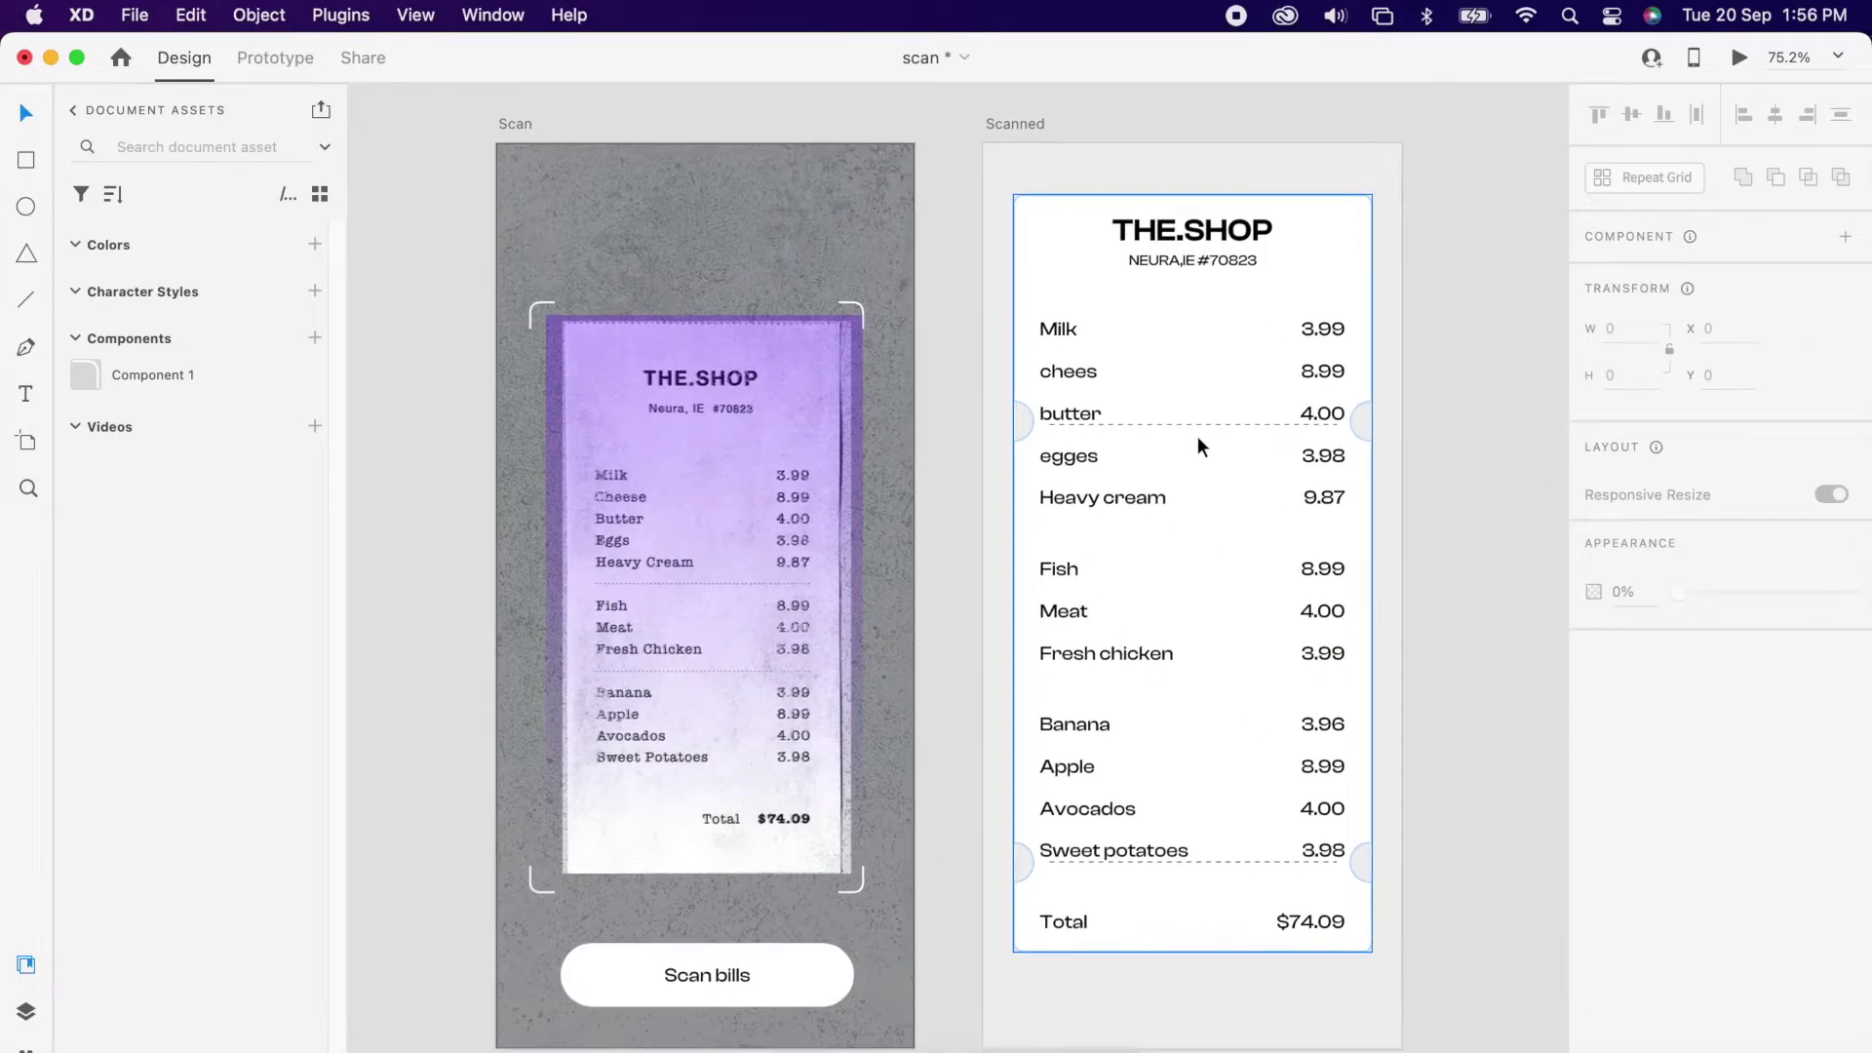
pyautogui.click(1236, 819)
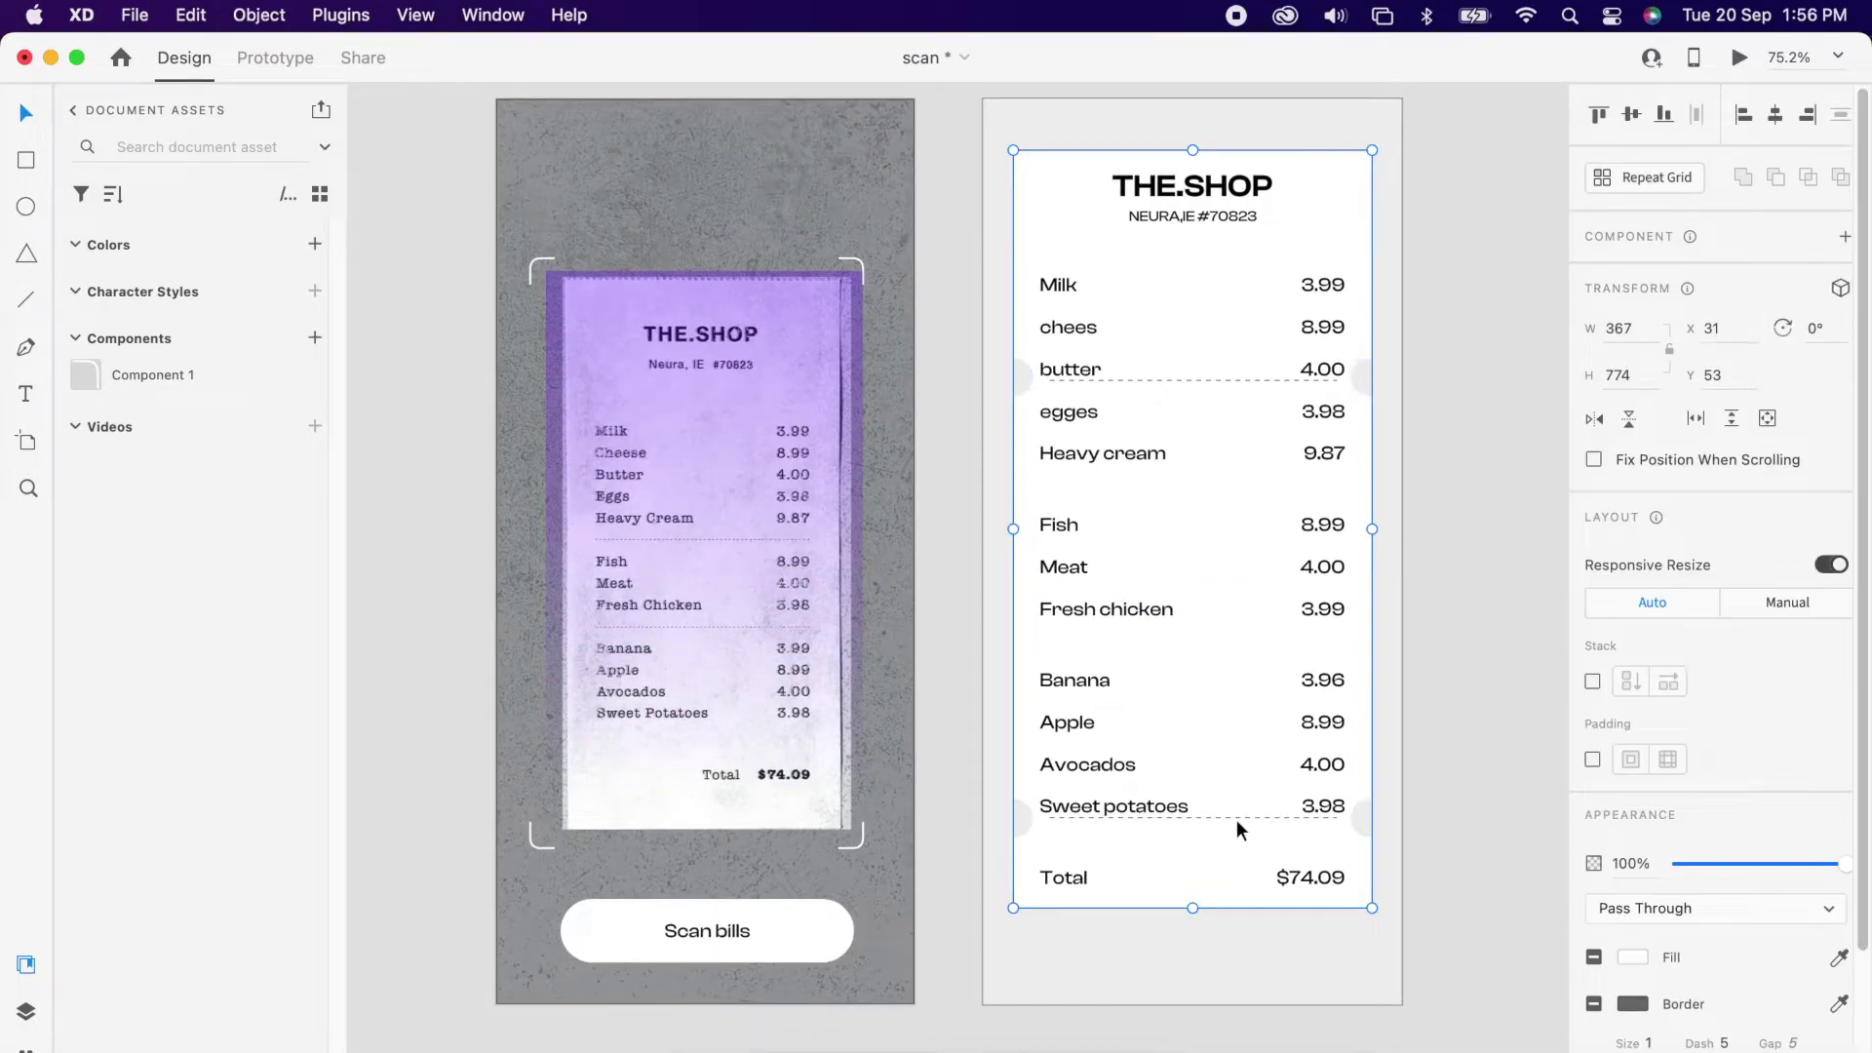
pyautogui.scroll(3, 1236, 819)
pyautogui.doubleClick(1236, 819)
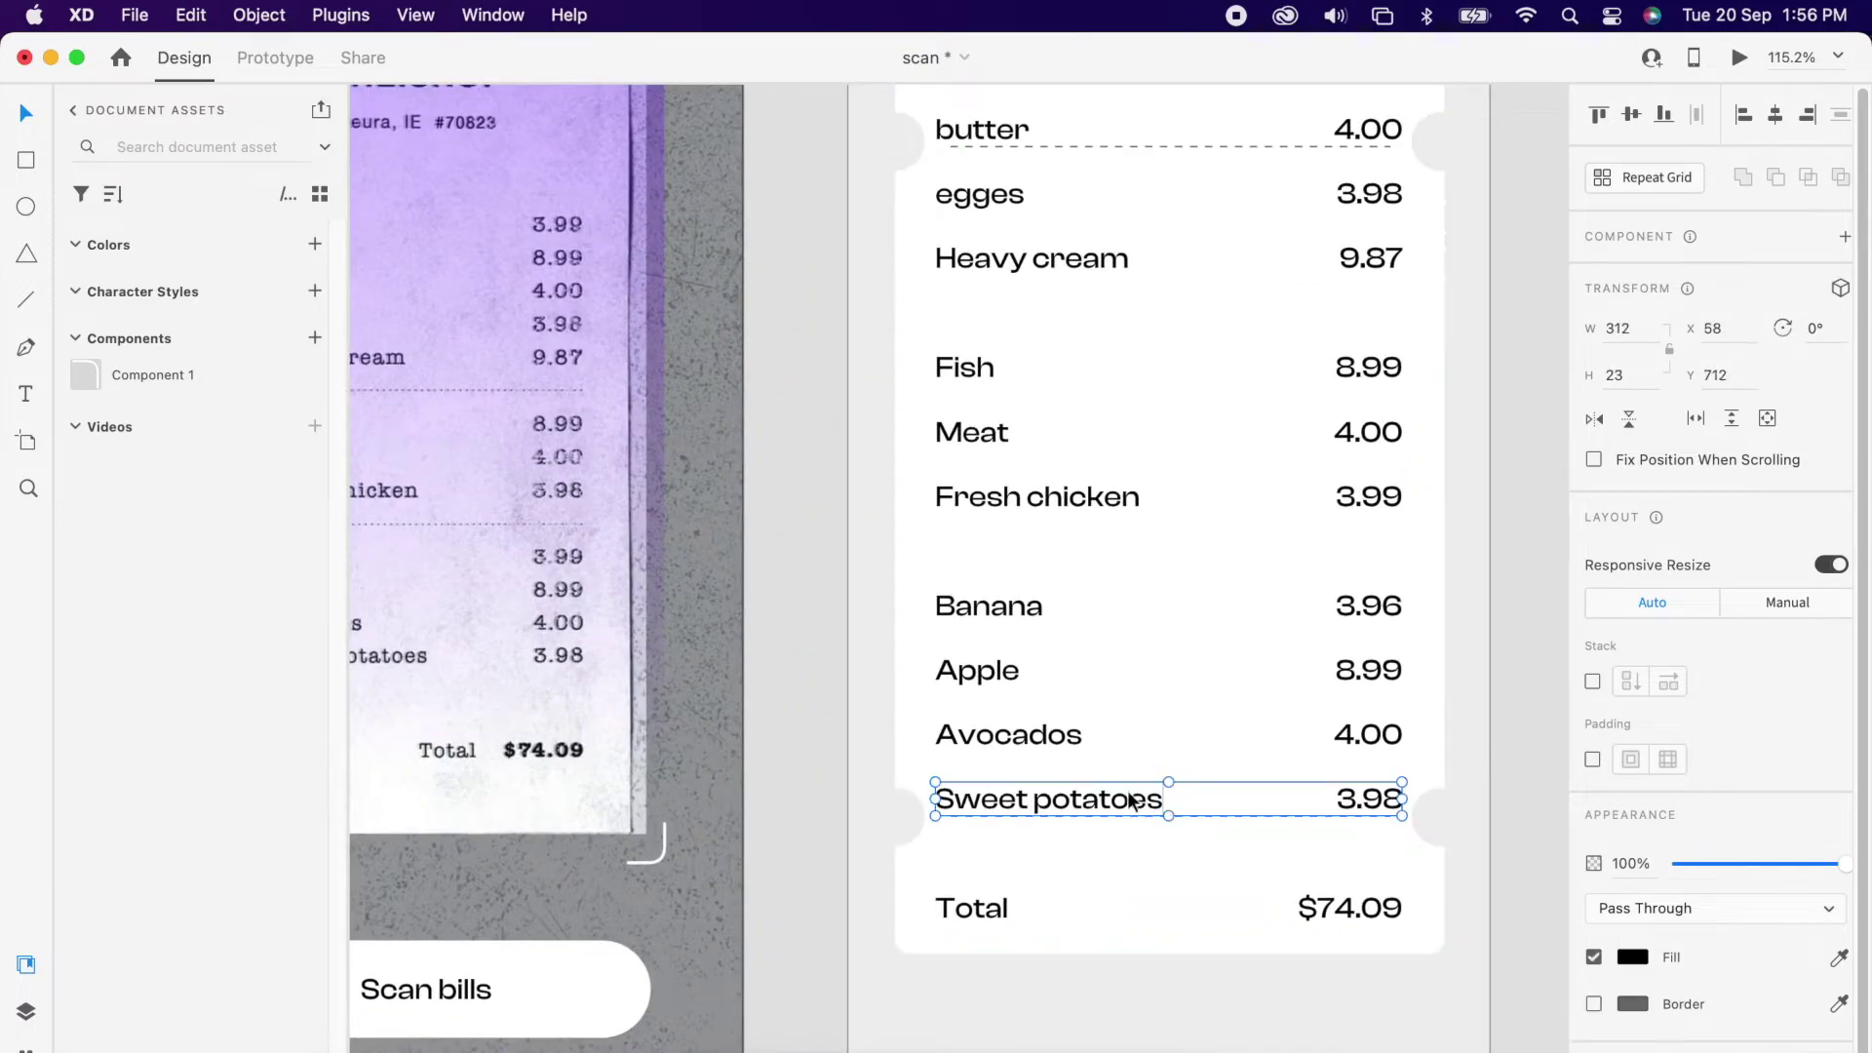
pyautogui.keyDown('shift'); pyautogui.click(1022, 737); pyautogui.keyUp('shift')
pyautogui.keyDown('shift'); pyautogui.click(995, 673); pyautogui.keyUp('shift')
pyautogui.keyDown('shift'); pyautogui.click(1002, 606); pyautogui.keyUp('shift')
pyautogui.moveTo(1003, 605); pyautogui.dragTo(998, 588)
pyautogui.keyDown('shift'); pyautogui.click(1008, 501); pyautogui.keyUp('shift')
pyautogui.keyDown('shift'); pyautogui.click(986, 436); pyautogui.keyUp('shift')
pyautogui.keyDown('shift'); pyautogui.click(980, 379); pyautogui.keyUp('shift')
pyautogui.scroll(5, 980, 379)
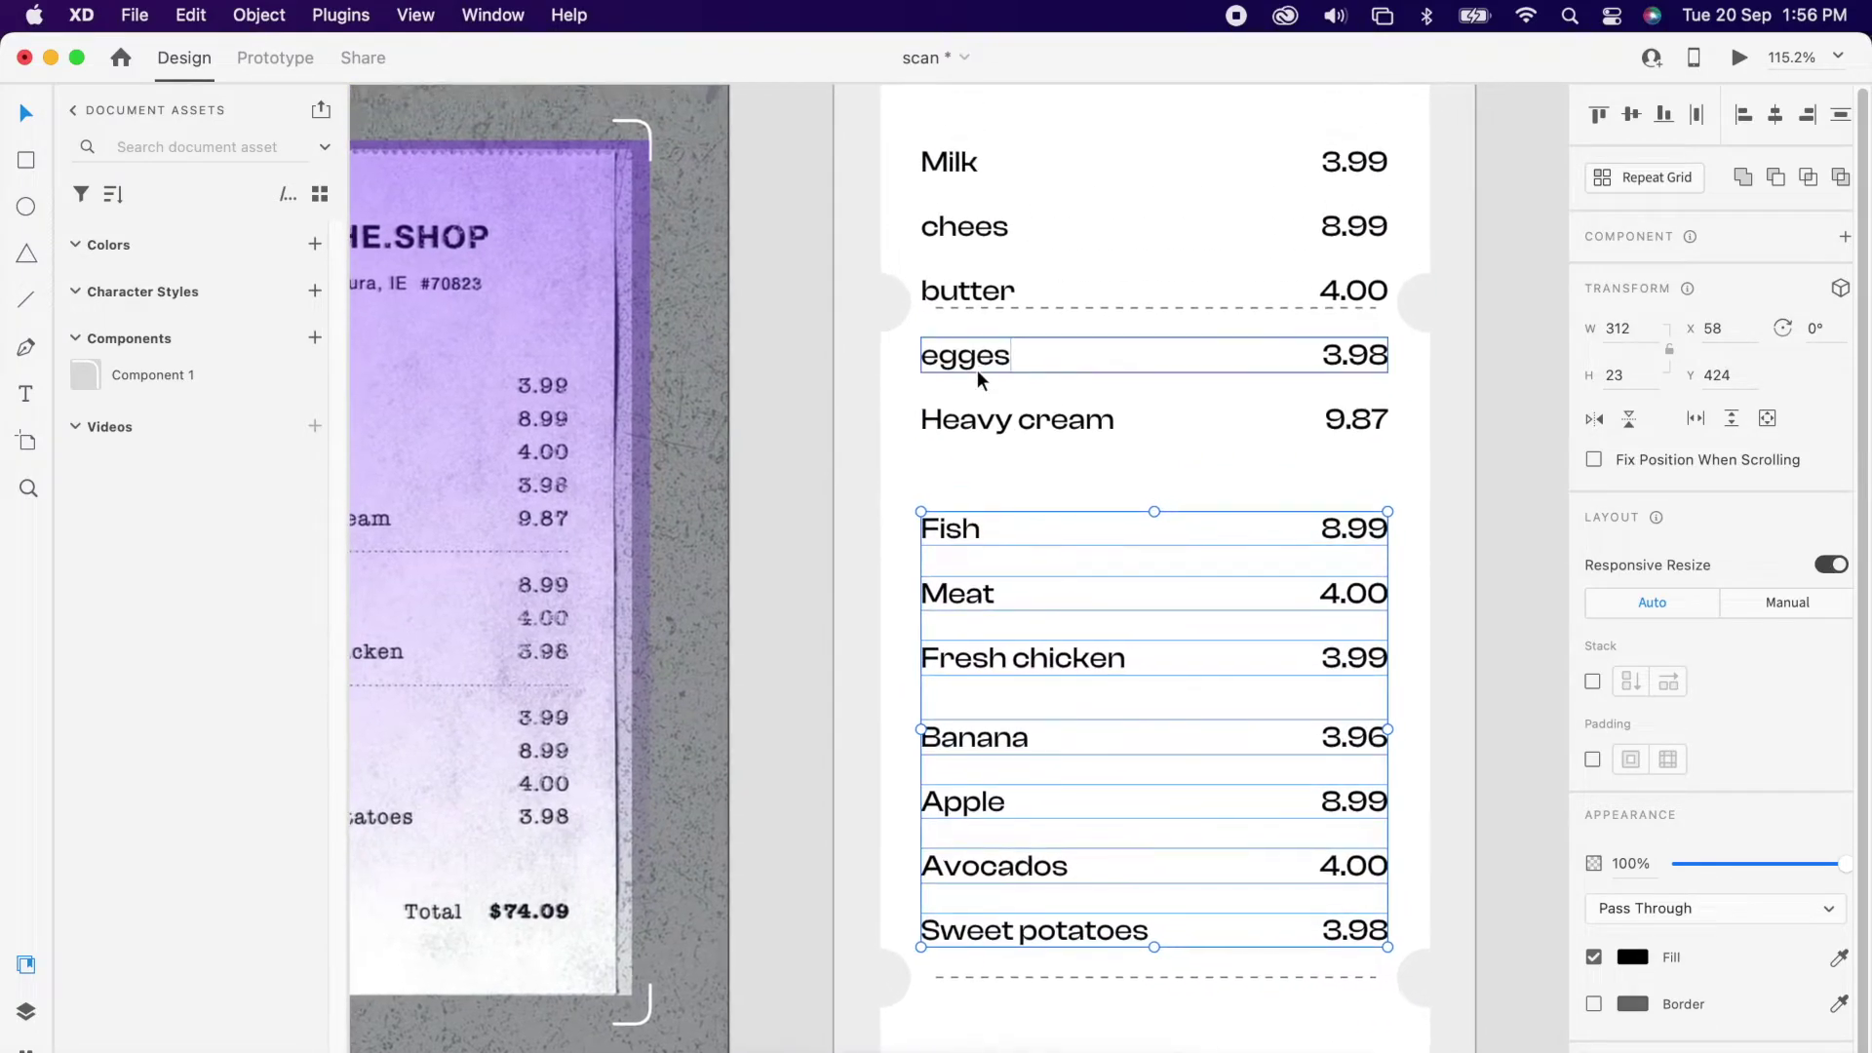
pyautogui.hotkey('shift', 'Up')
pyautogui.hotkey('shift', 'Up')
pyautogui.scroll(10, 977, 371)
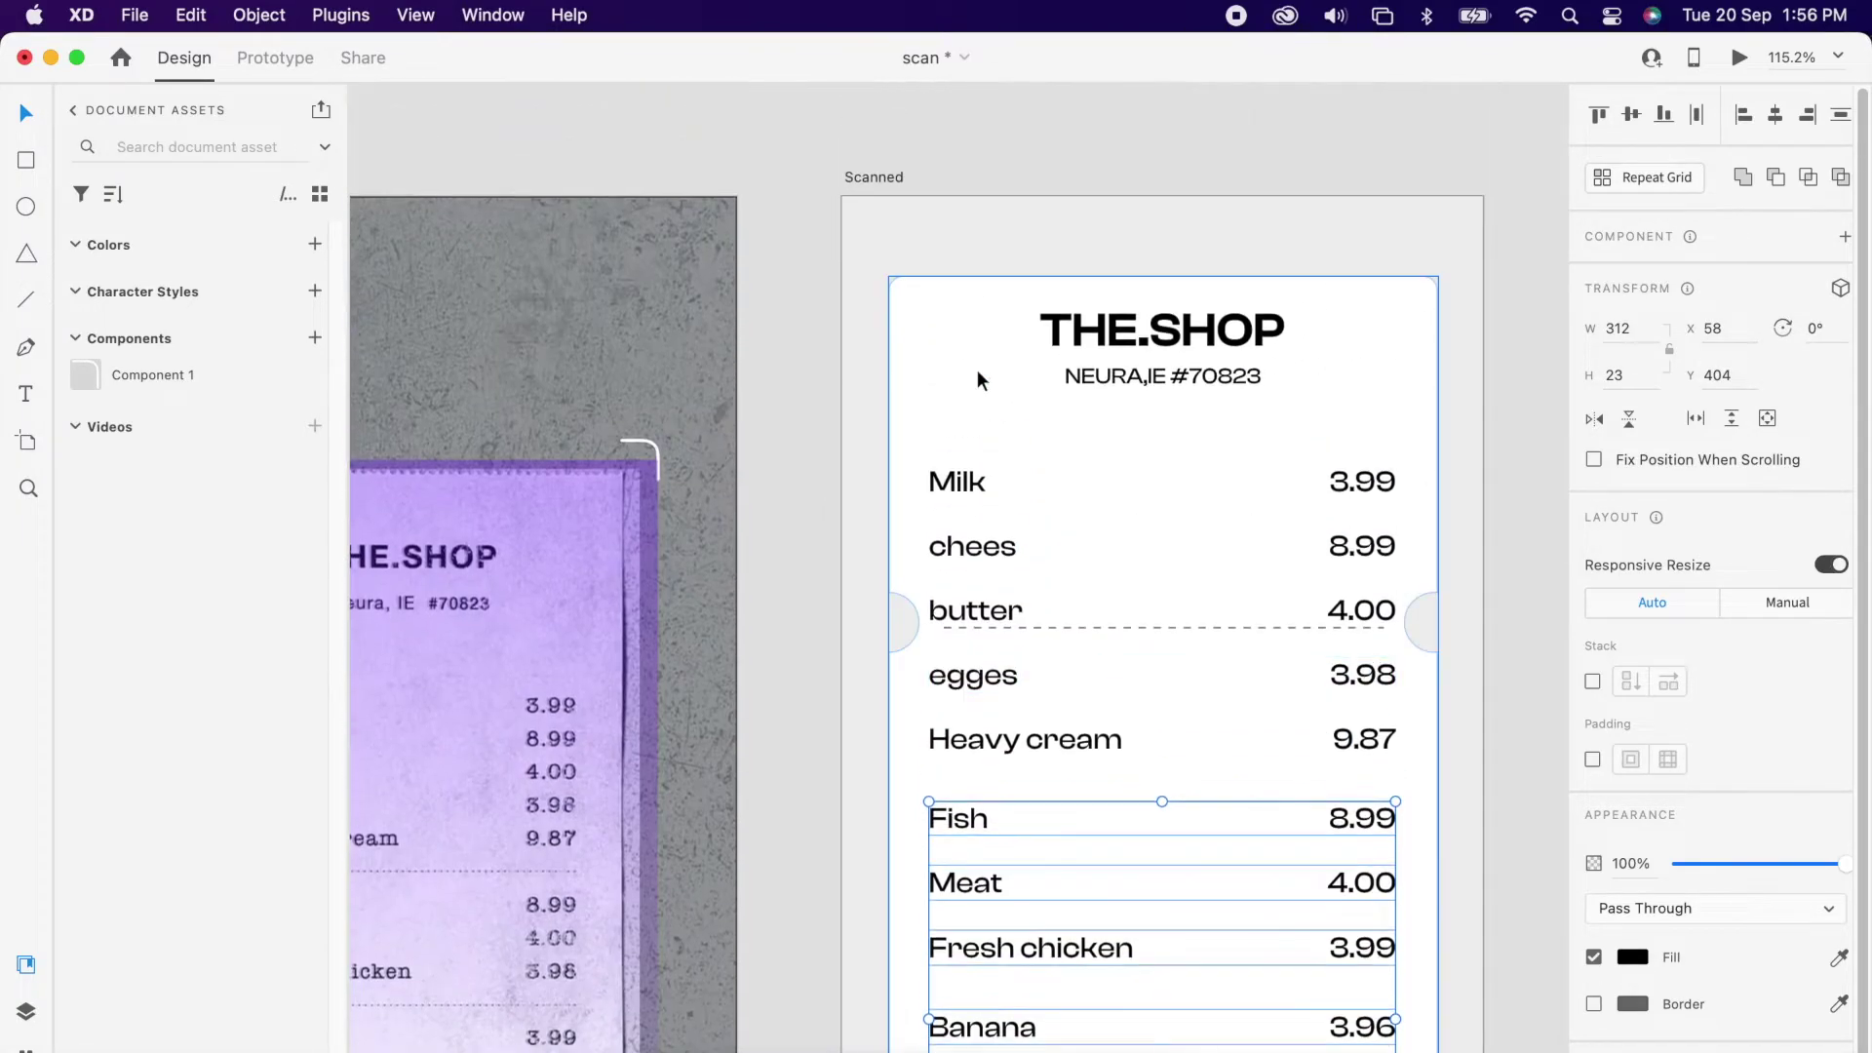
pyautogui.click(1514, 608)
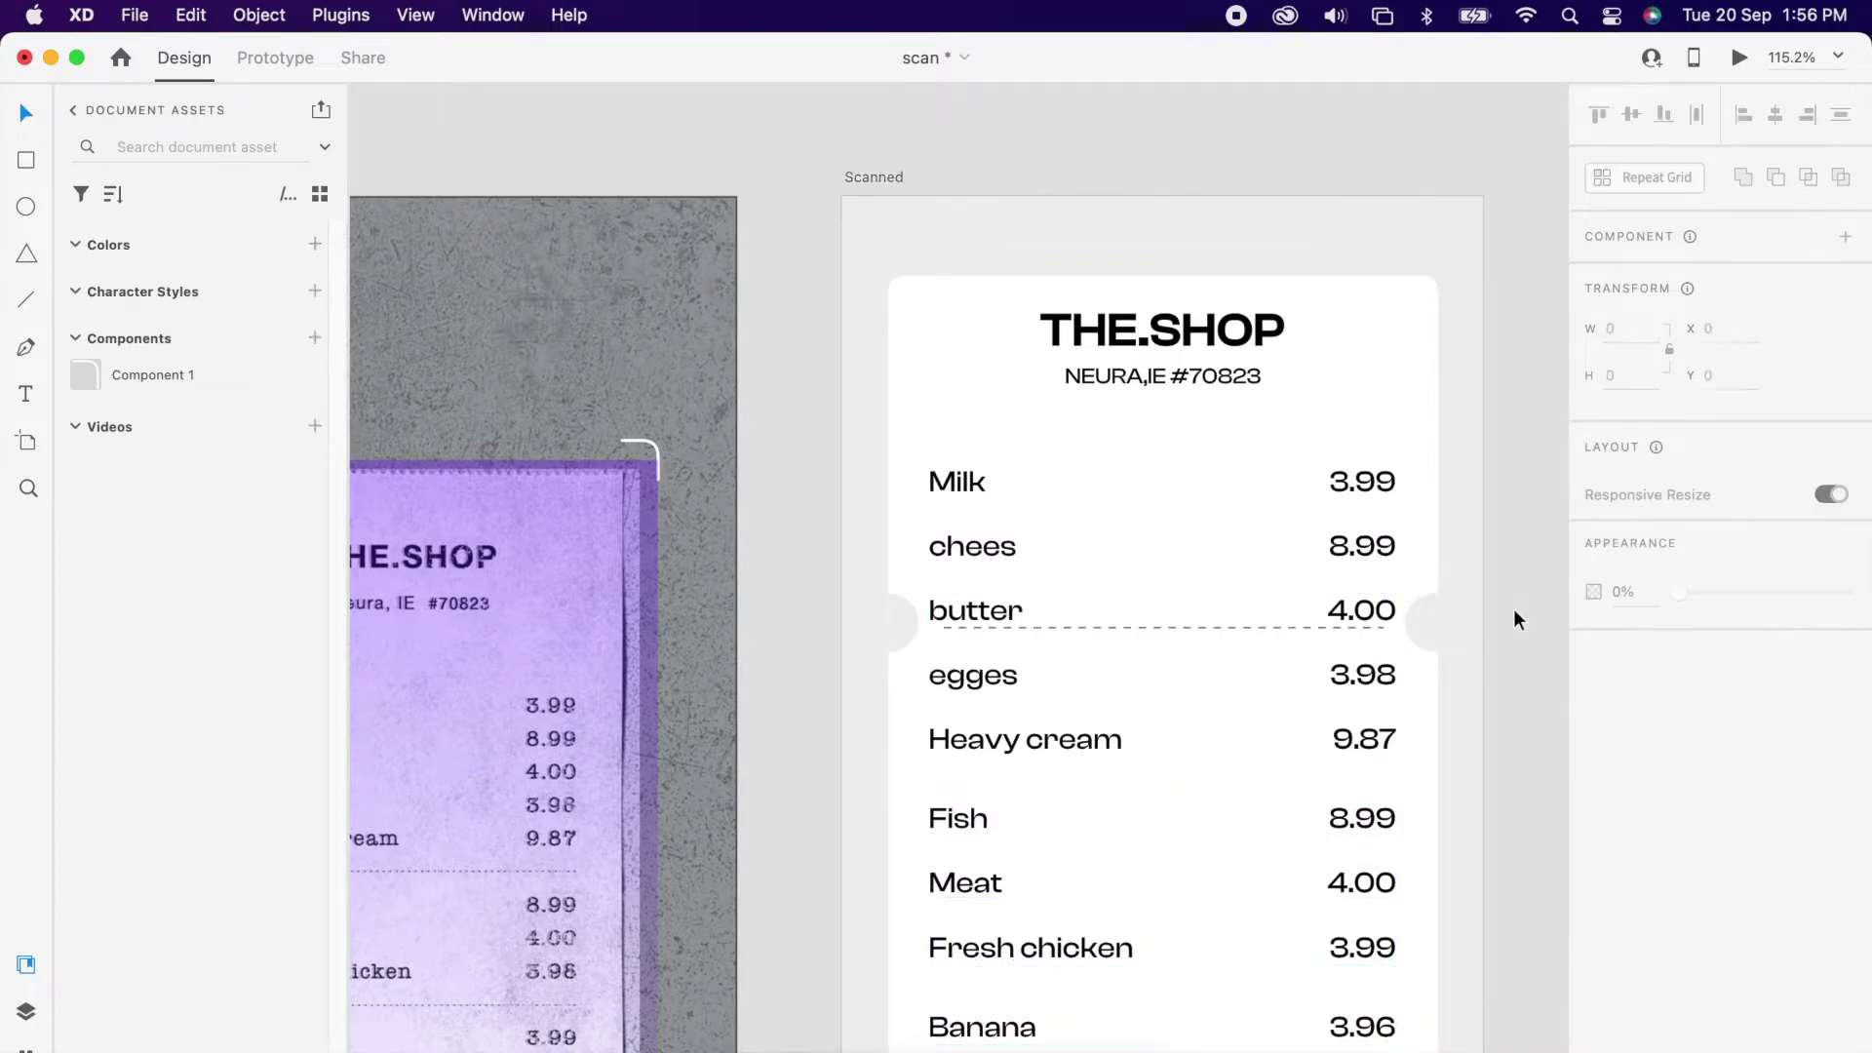
# Step: Try to reduce the vertical spacing between the card's upper and lower notches
pyautogui.scroll(-3, 1513, 609)
pyautogui.scroll(-2, 1181, 528)
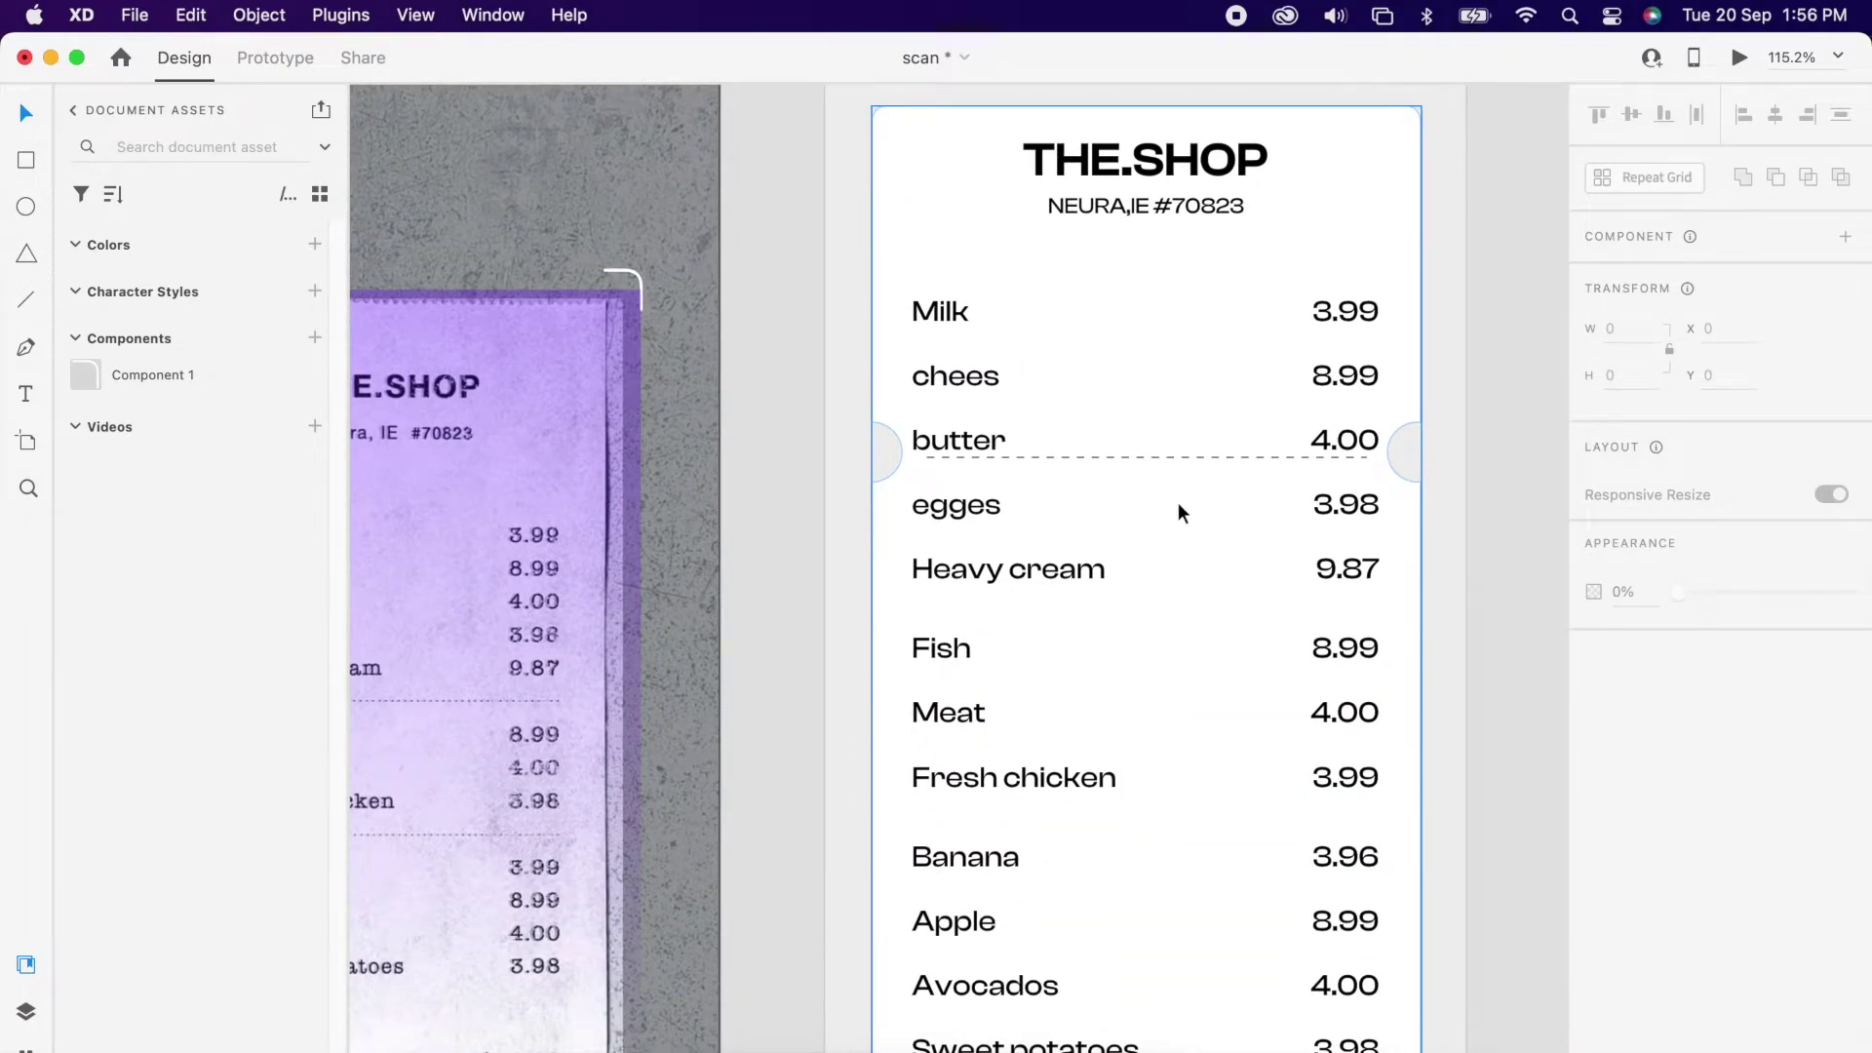
pyautogui.click(1178, 503)
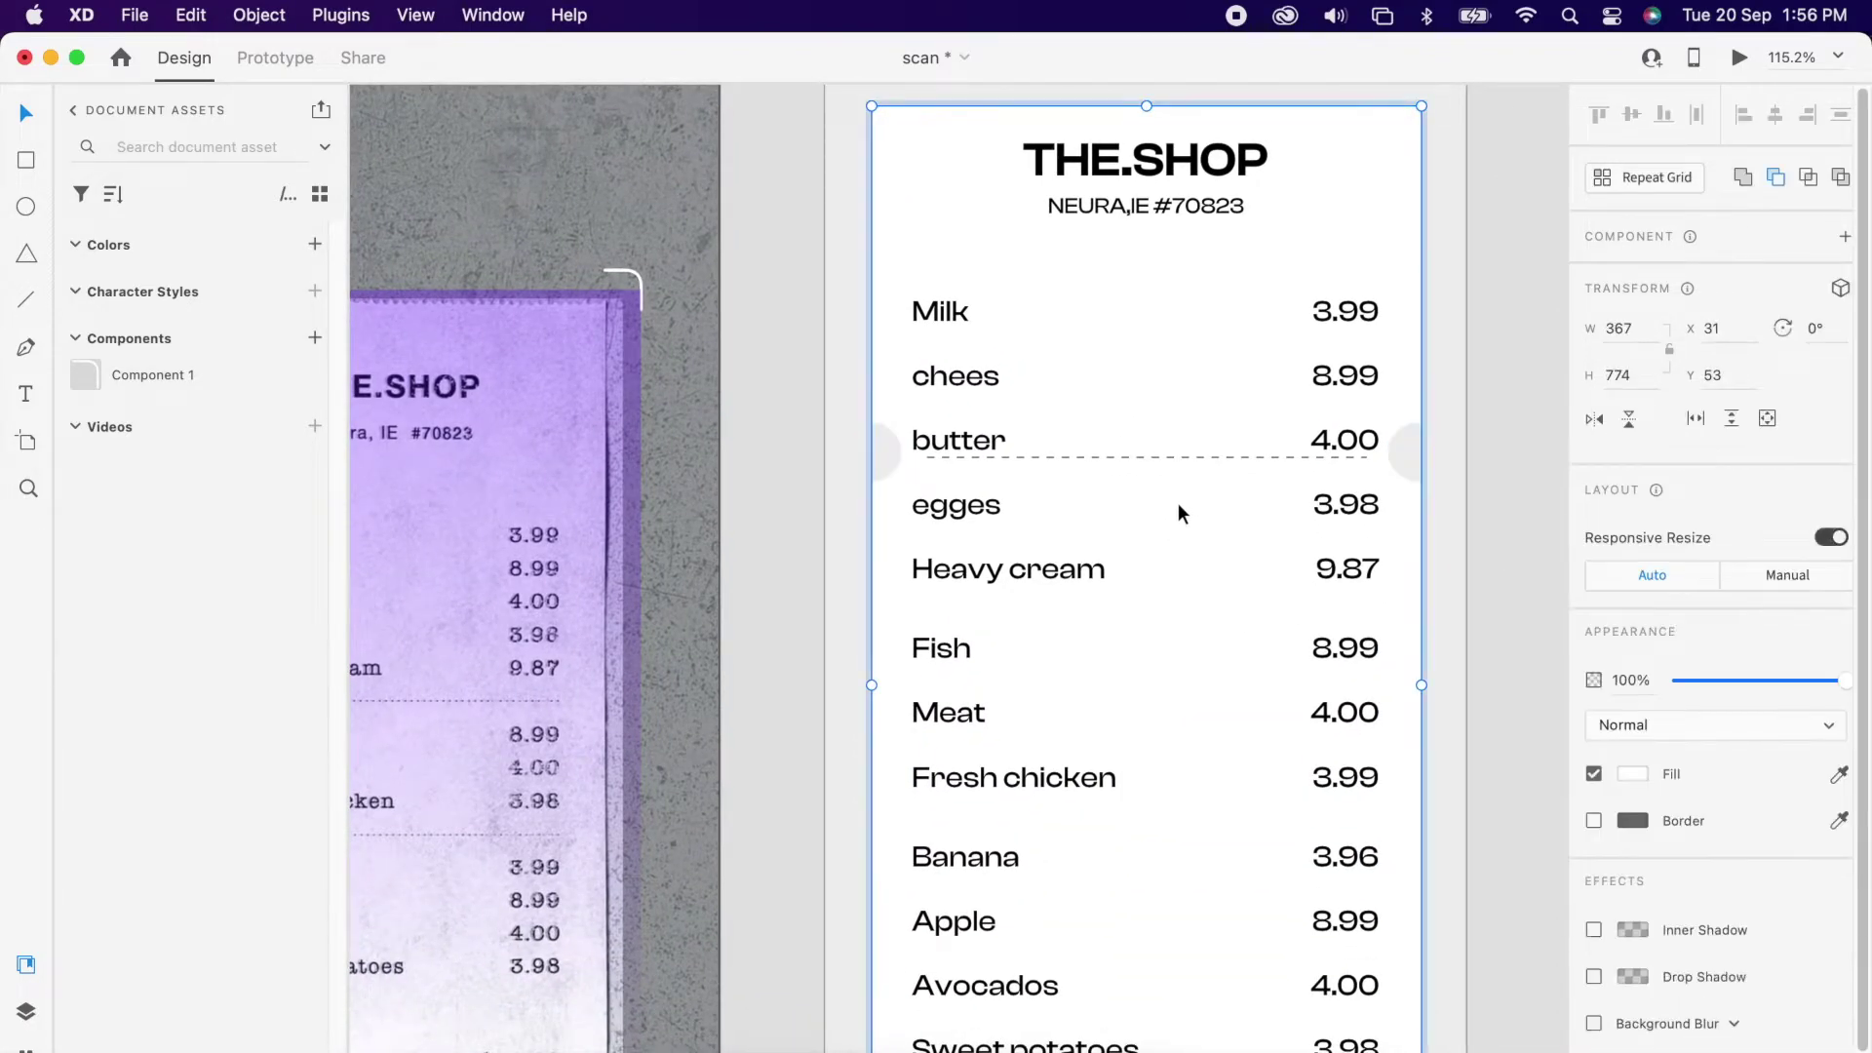
pyautogui.click(1404, 479)
pyautogui.click(1406, 491)
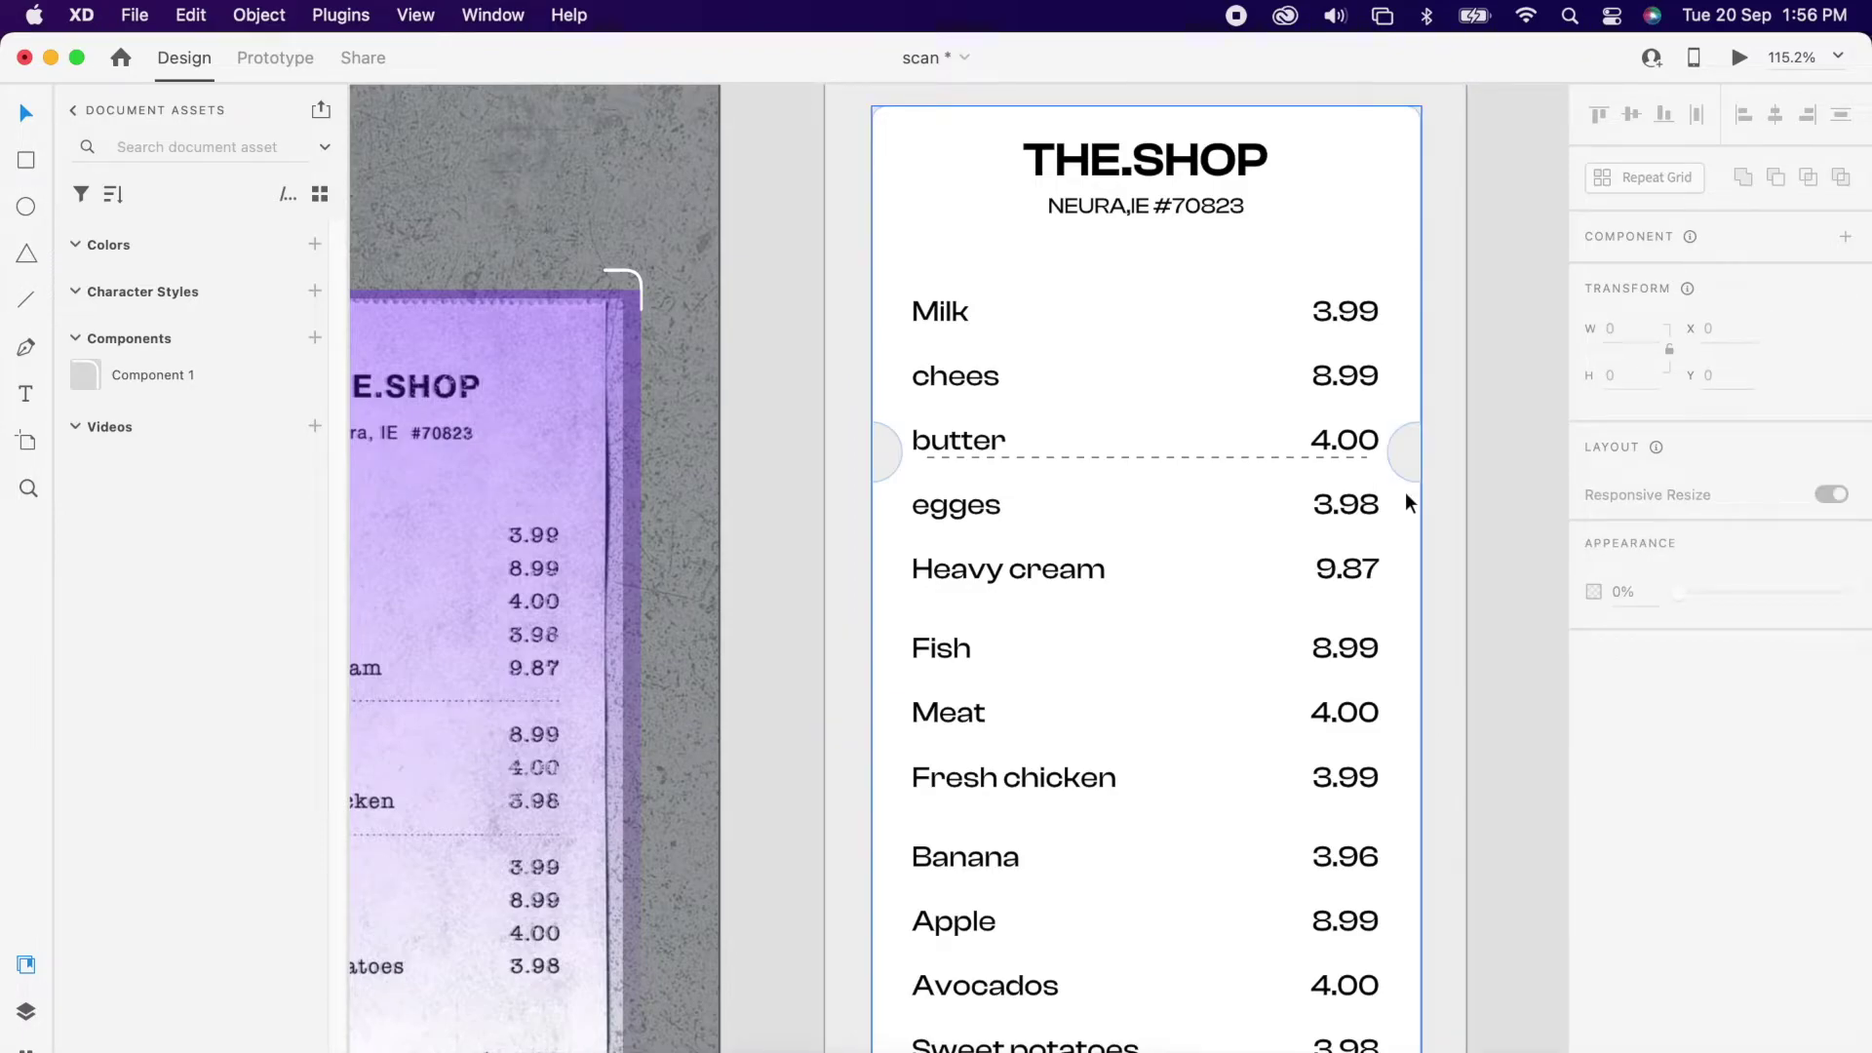
pyautogui.doubleClick(1410, 482)
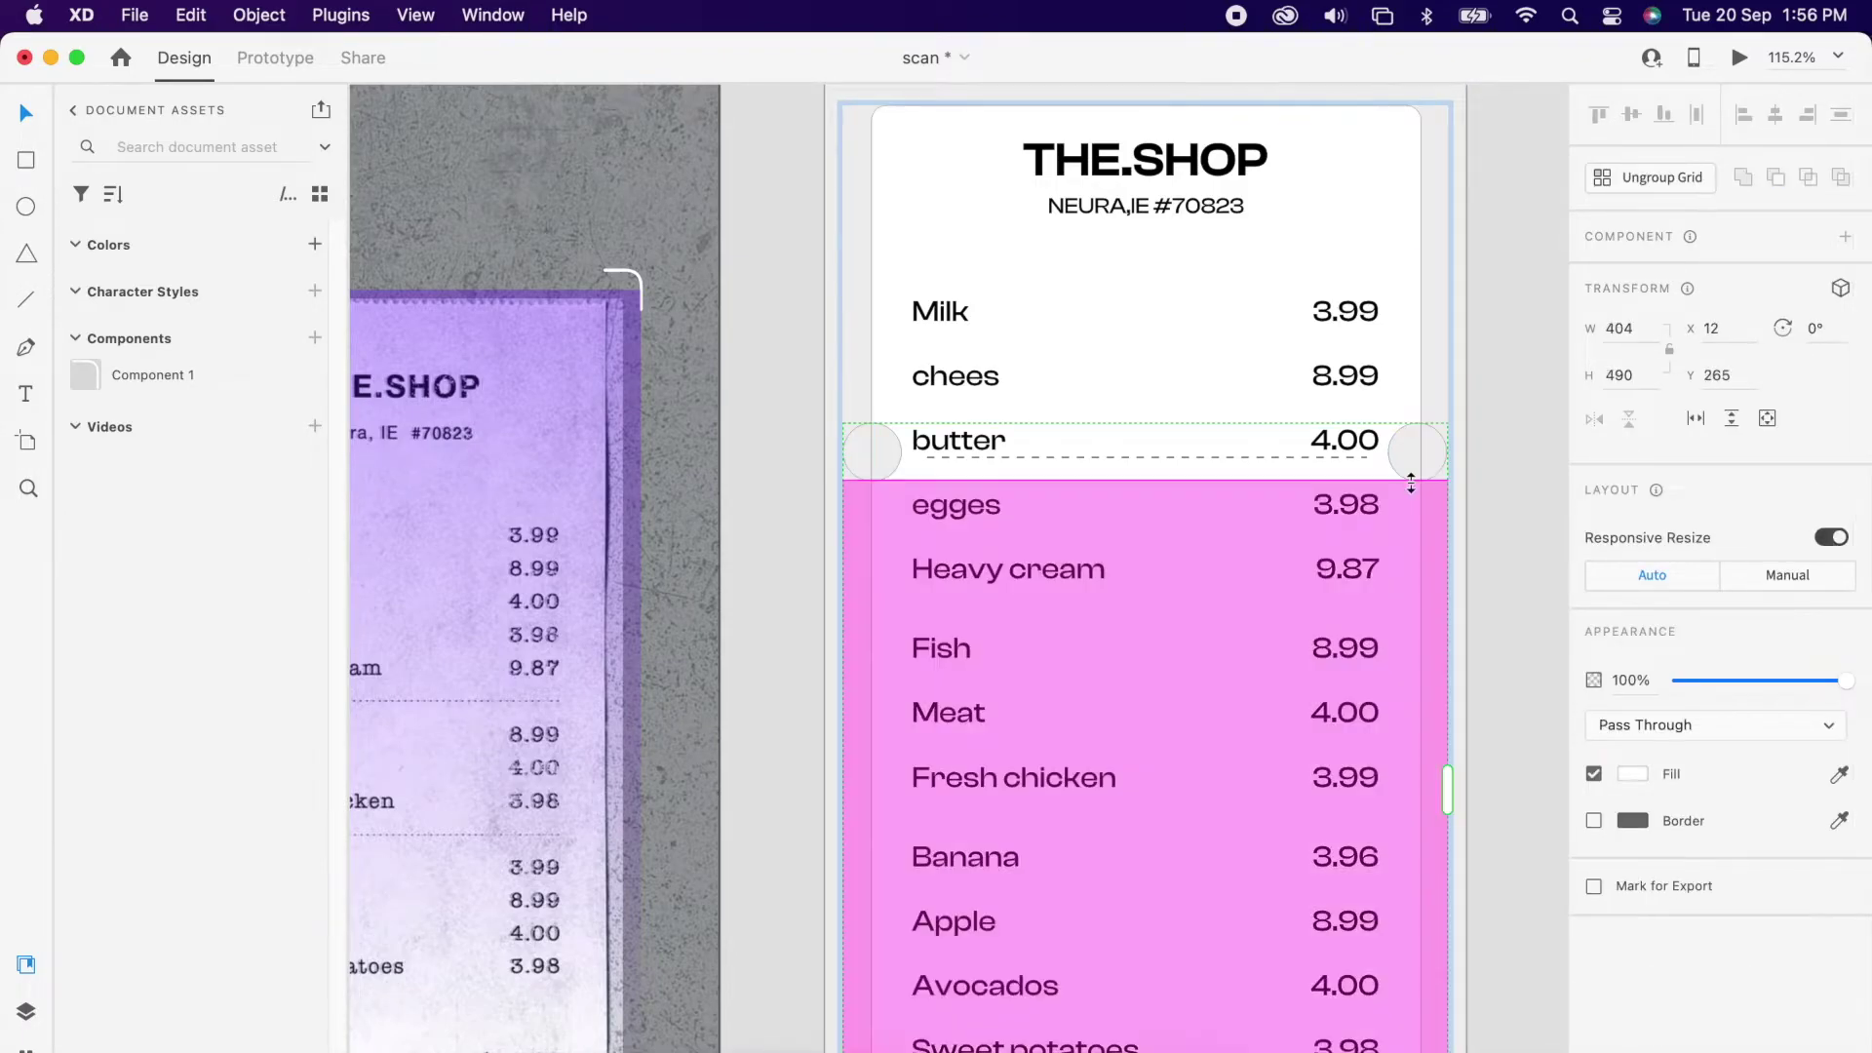
pyautogui.press('Escape')
pyautogui.scroll(-2, 1384, 517)
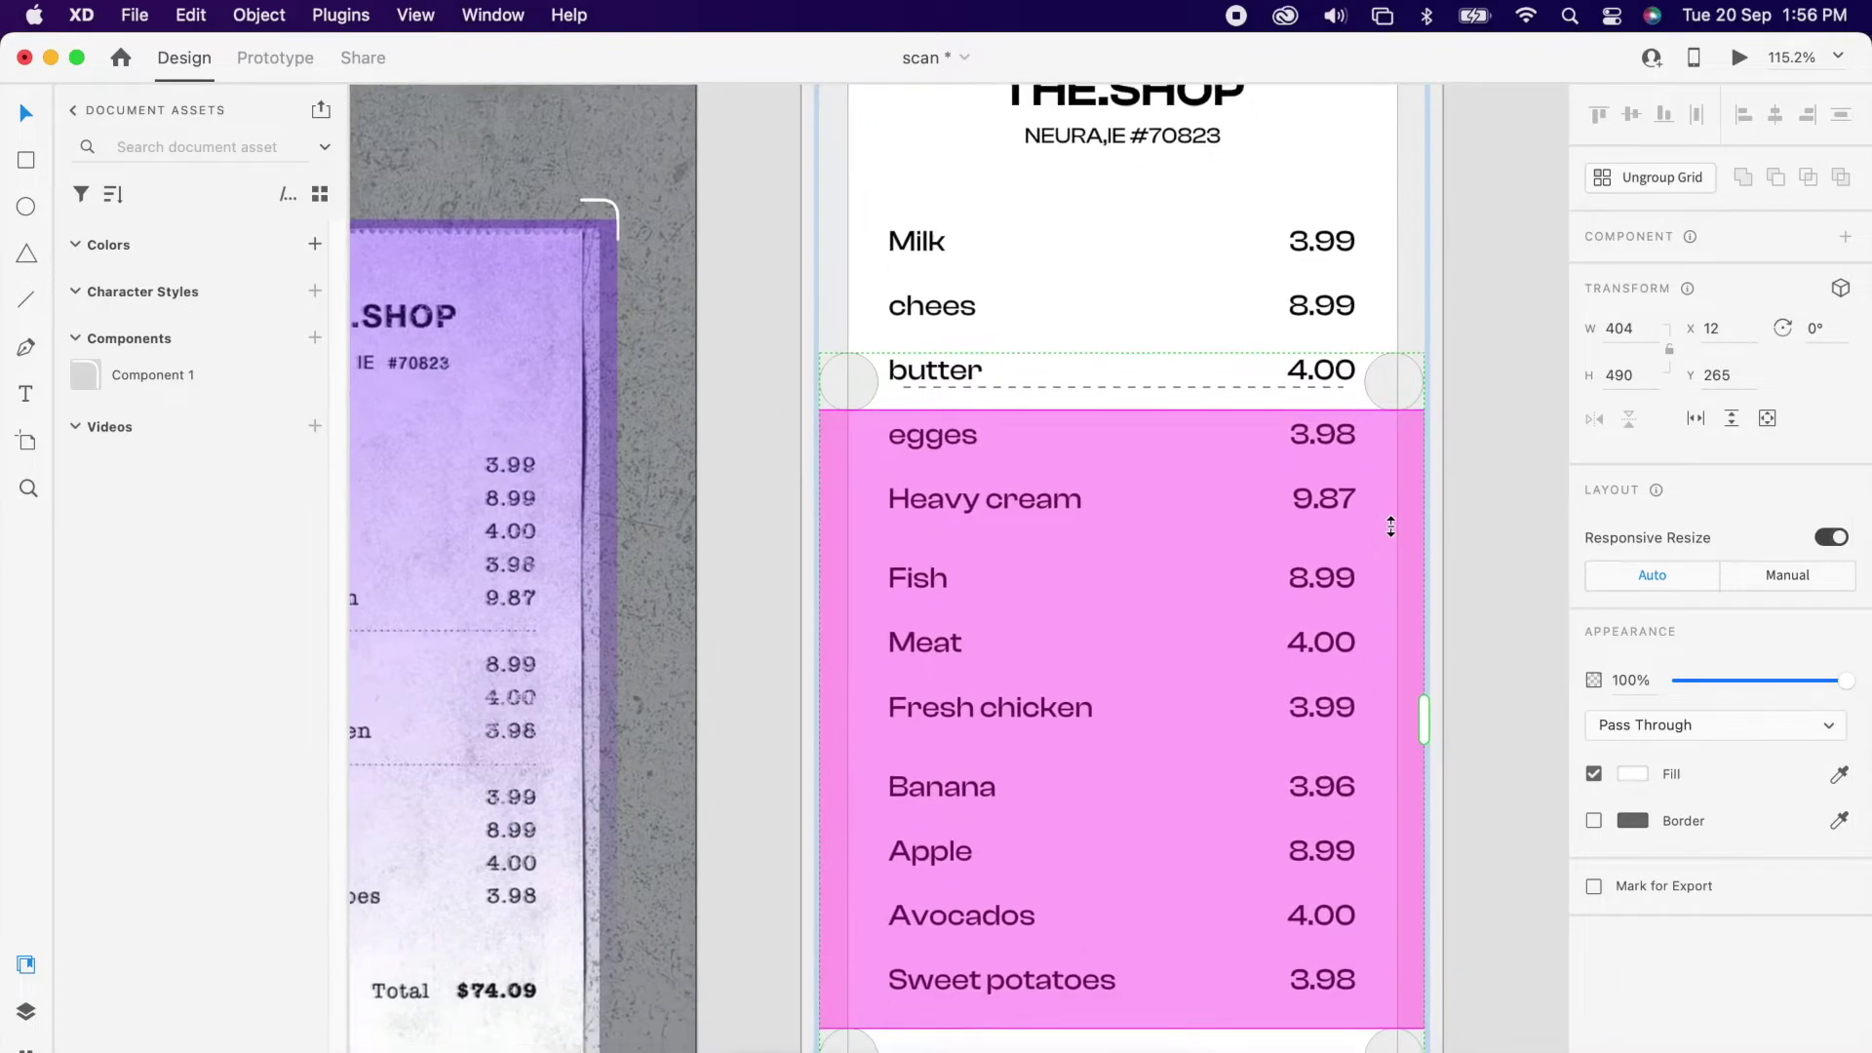
pyautogui.scroll(-3, 1390, 550)
pyautogui.moveTo(1180, 893); pyautogui.dragTo(1199, 773)
pyautogui.scroll(3, 1119, 682)
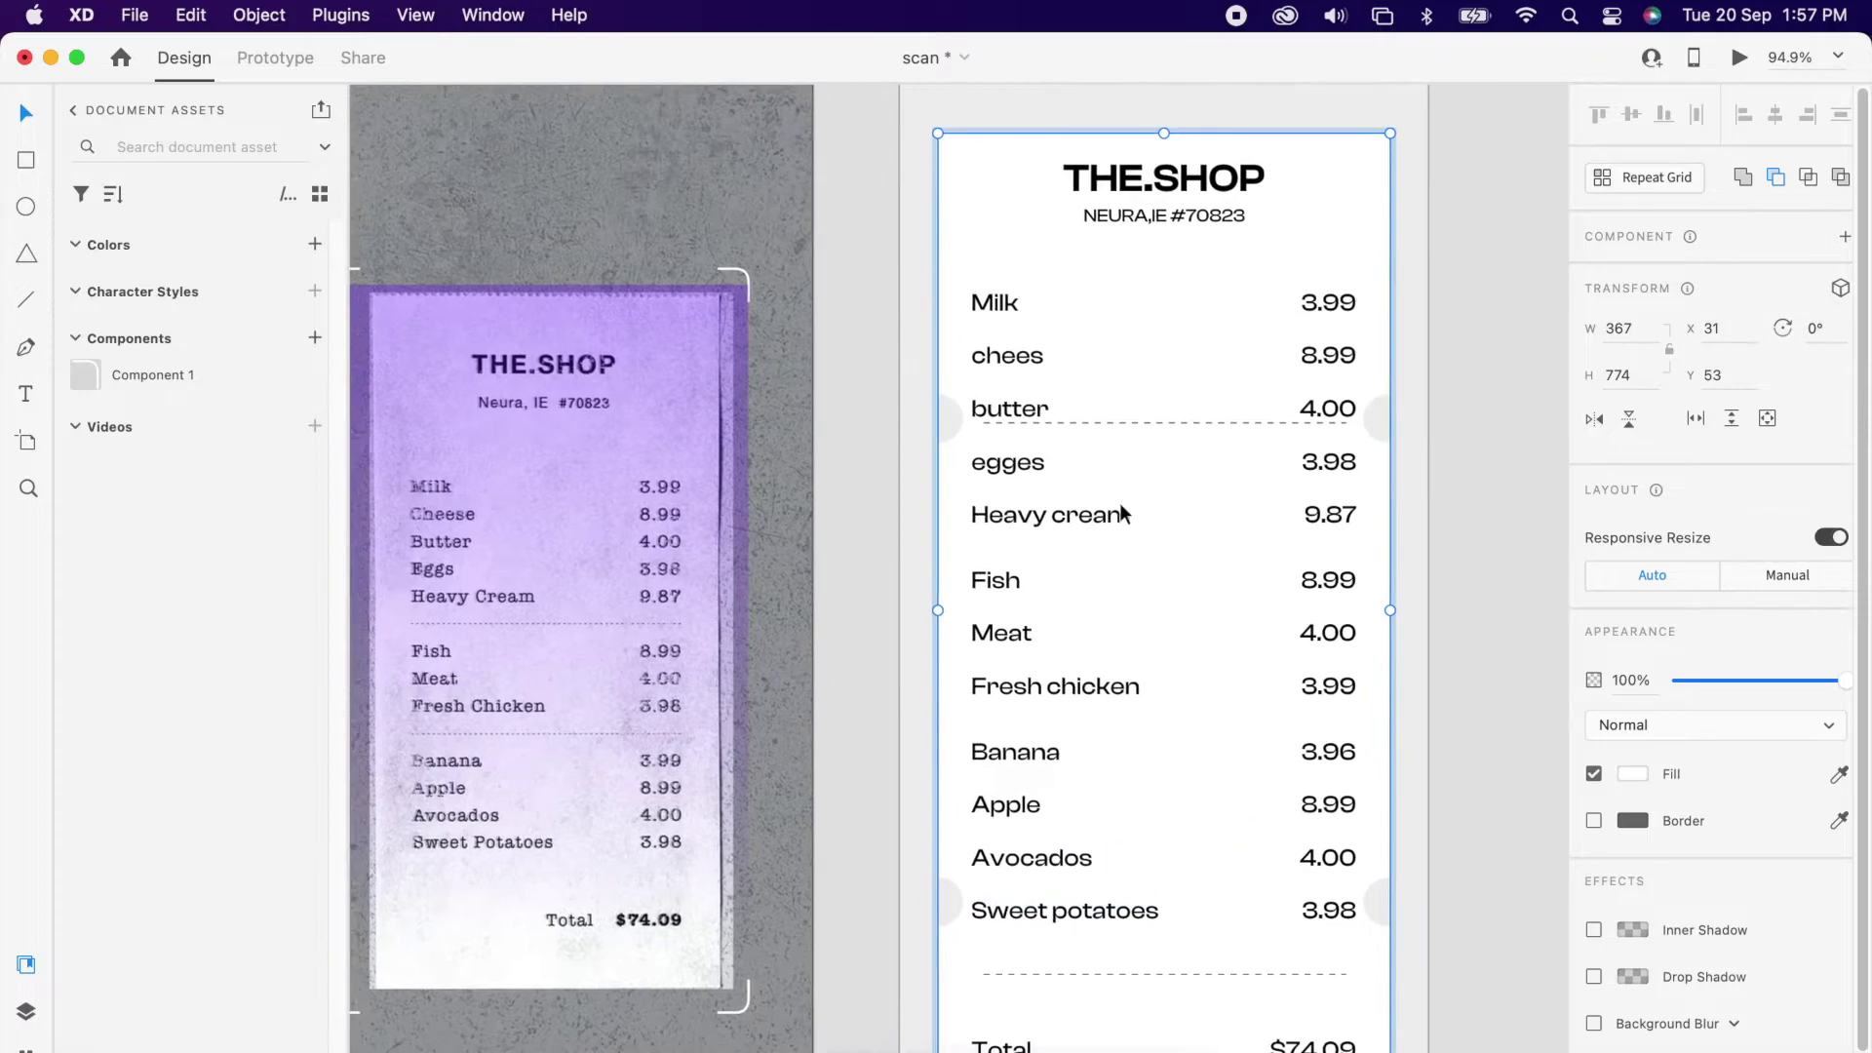
pyautogui.press('super+z')
# Step: Move the Milk to egges rows up 60 and the Heavy cream to Fresh chicken rows up about 10
pyautogui.click(1476, 437)
pyautogui.click(1024, 423)
pyautogui.keyDown('shift'); pyautogui.click(1016, 480); pyautogui.keyUp('shift')
pyautogui.keyDown('shift'); pyautogui.click(1020, 371); pyautogui.keyUp('shift')
pyautogui.keyDown('shift'); pyautogui.click(1308, 315); pyautogui.keyUp('shift')
pyautogui.hotkey('shift', 'Up')
pyautogui.hotkey('shift', 'Up')
pyautogui.hotkey('shift', 'Up')
pyautogui.hotkey('shift', 'Up')
pyautogui.hotkey('shift', 'Up')
pyautogui.hotkey('shift', 'Up')
pyautogui.moveTo(1108, 481); pyautogui.dragTo(1018, 717)
# Step: Move the shop header and the card's top edge up by about 20
pyautogui.scroll(5, 1018, 716)
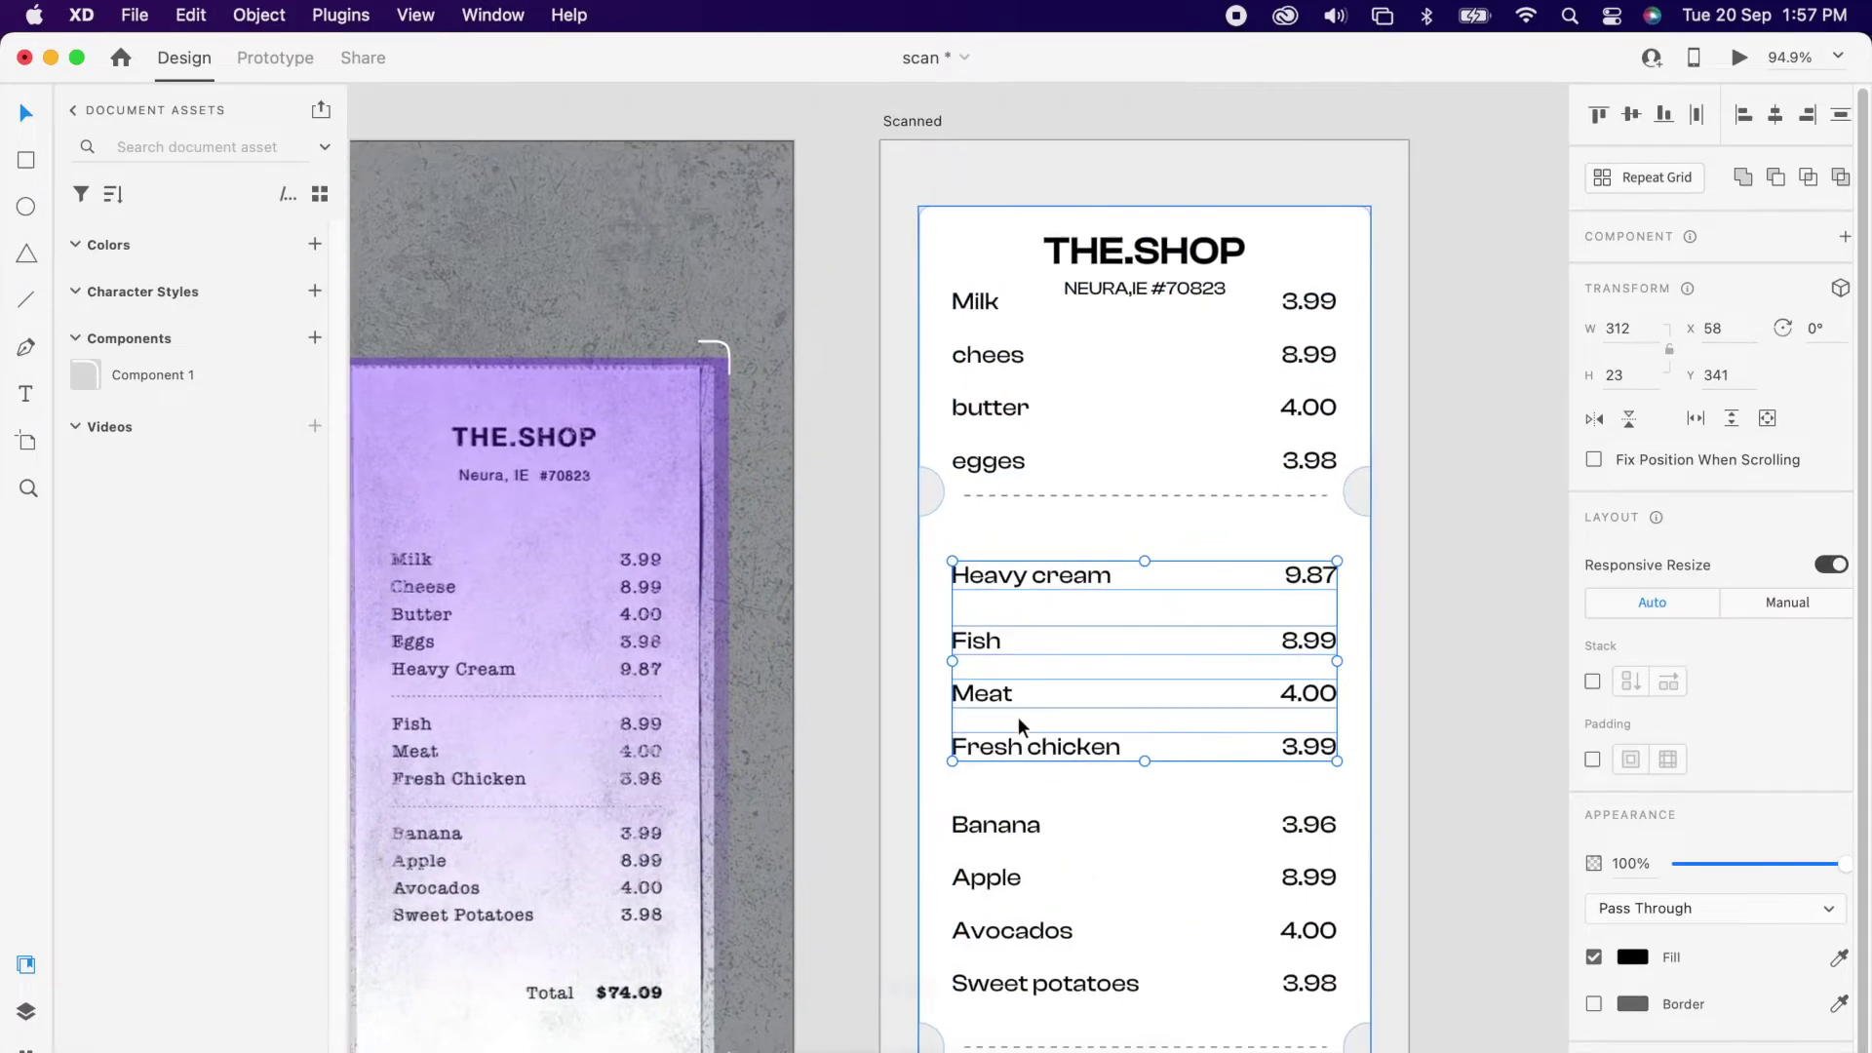
pyautogui.click(1121, 312)
pyautogui.click(1312, 606)
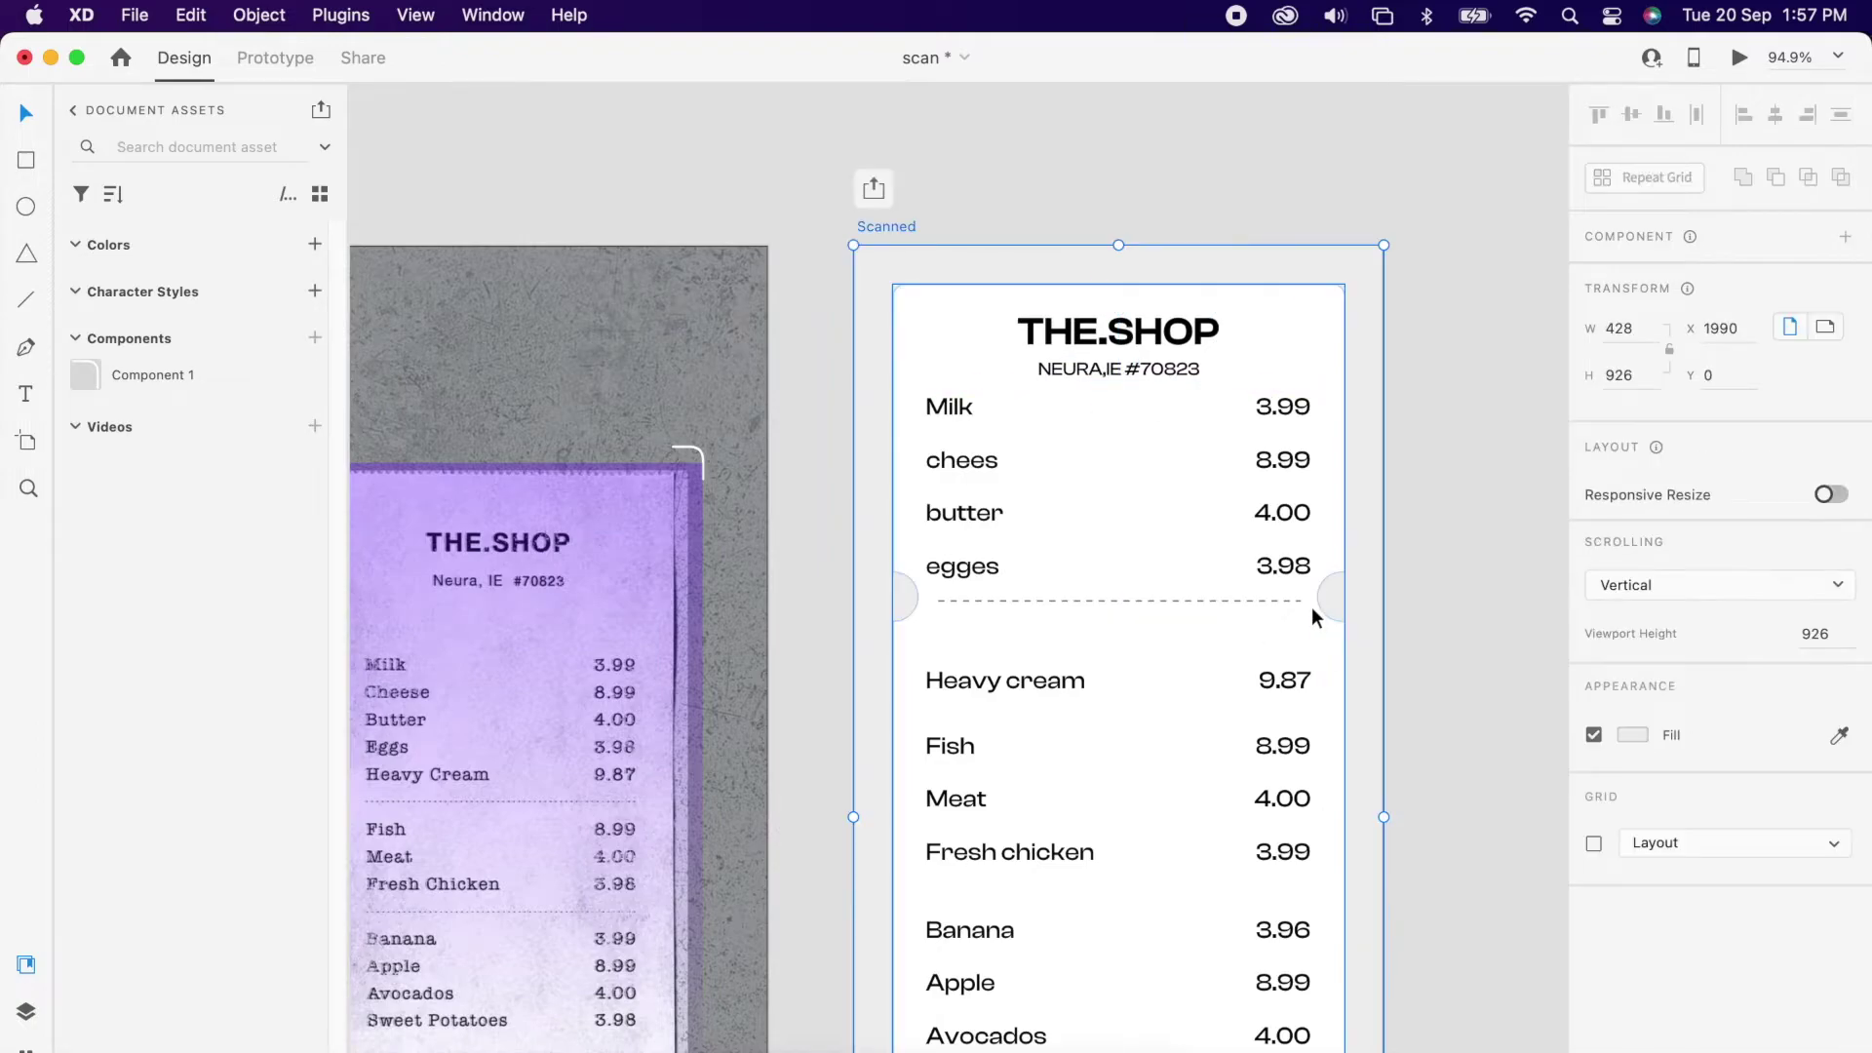
# Step: Lower the upper notches to Y 325 and their dashed line to Y 348, keeping the lower notches level with the lower dashed line
pyautogui.doubleClick(1318, 605)
pyautogui.press('Escape')
pyautogui.scroll(-6, 1170, 693)
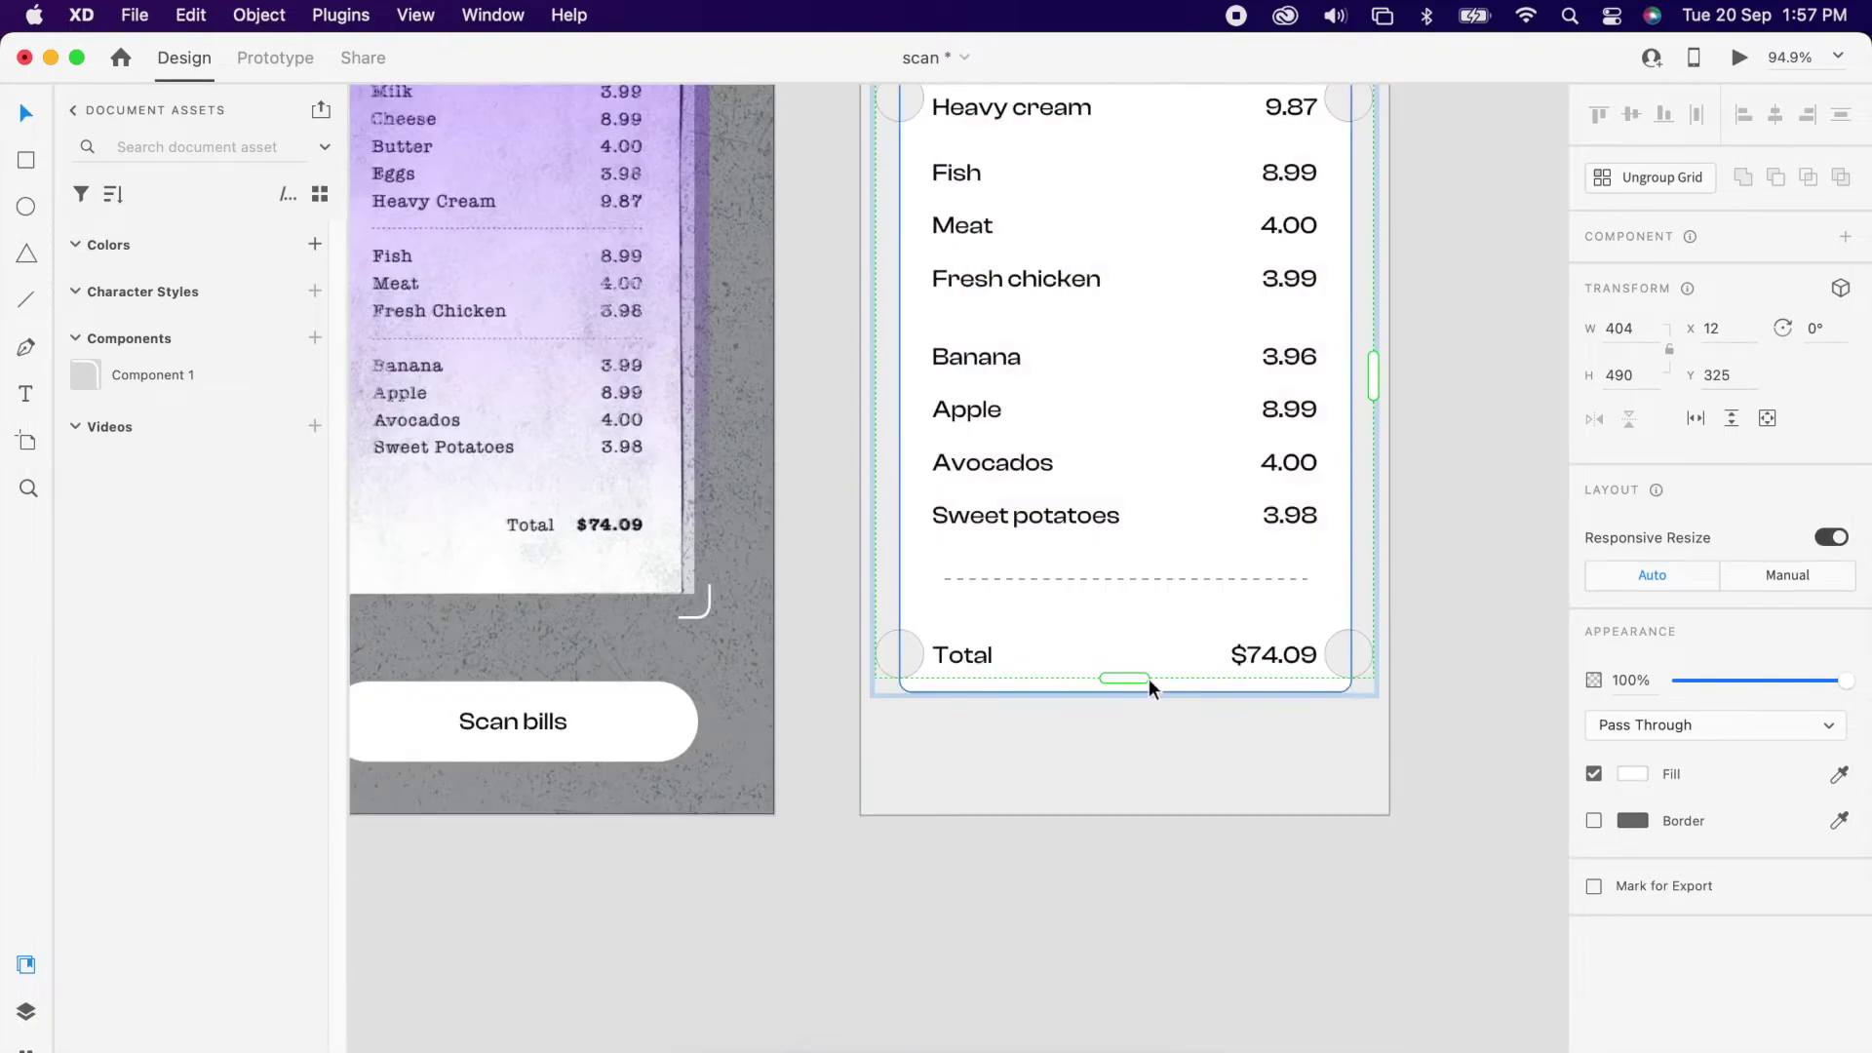
pyautogui.scroll(2, 1466, 425)
pyautogui.scroll(5, 1467, 425)
# Step: Move the Milk, chees, butter and egges rows down by 30
pyautogui.click(981, 501)
pyautogui.keyDown('shift'); pyautogui.click(981, 451); pyautogui.keyUp('shift')
pyautogui.keyDown('shift'); pyautogui.click(975, 399); pyautogui.keyUp('shift')
pyautogui.keyDown('shift'); pyautogui.click(965, 347); pyautogui.keyUp('shift')
pyautogui.keyDown('shift'); pyautogui.click(1267, 541); pyautogui.keyUp('shift')
pyautogui.keyDown('shift'); pyautogui.click(1267, 541); pyautogui.keyUp('shift')
pyautogui.hotkey('shift', 'Down')
pyautogui.hotkey('shift', 'Down')
pyautogui.hotkey('shift', 'Down')
# Step: Move the Heavy cream, Fish, Meat and Fresh chicken rows down by 30, below the upper dashed line
pyautogui.click(1055, 618)
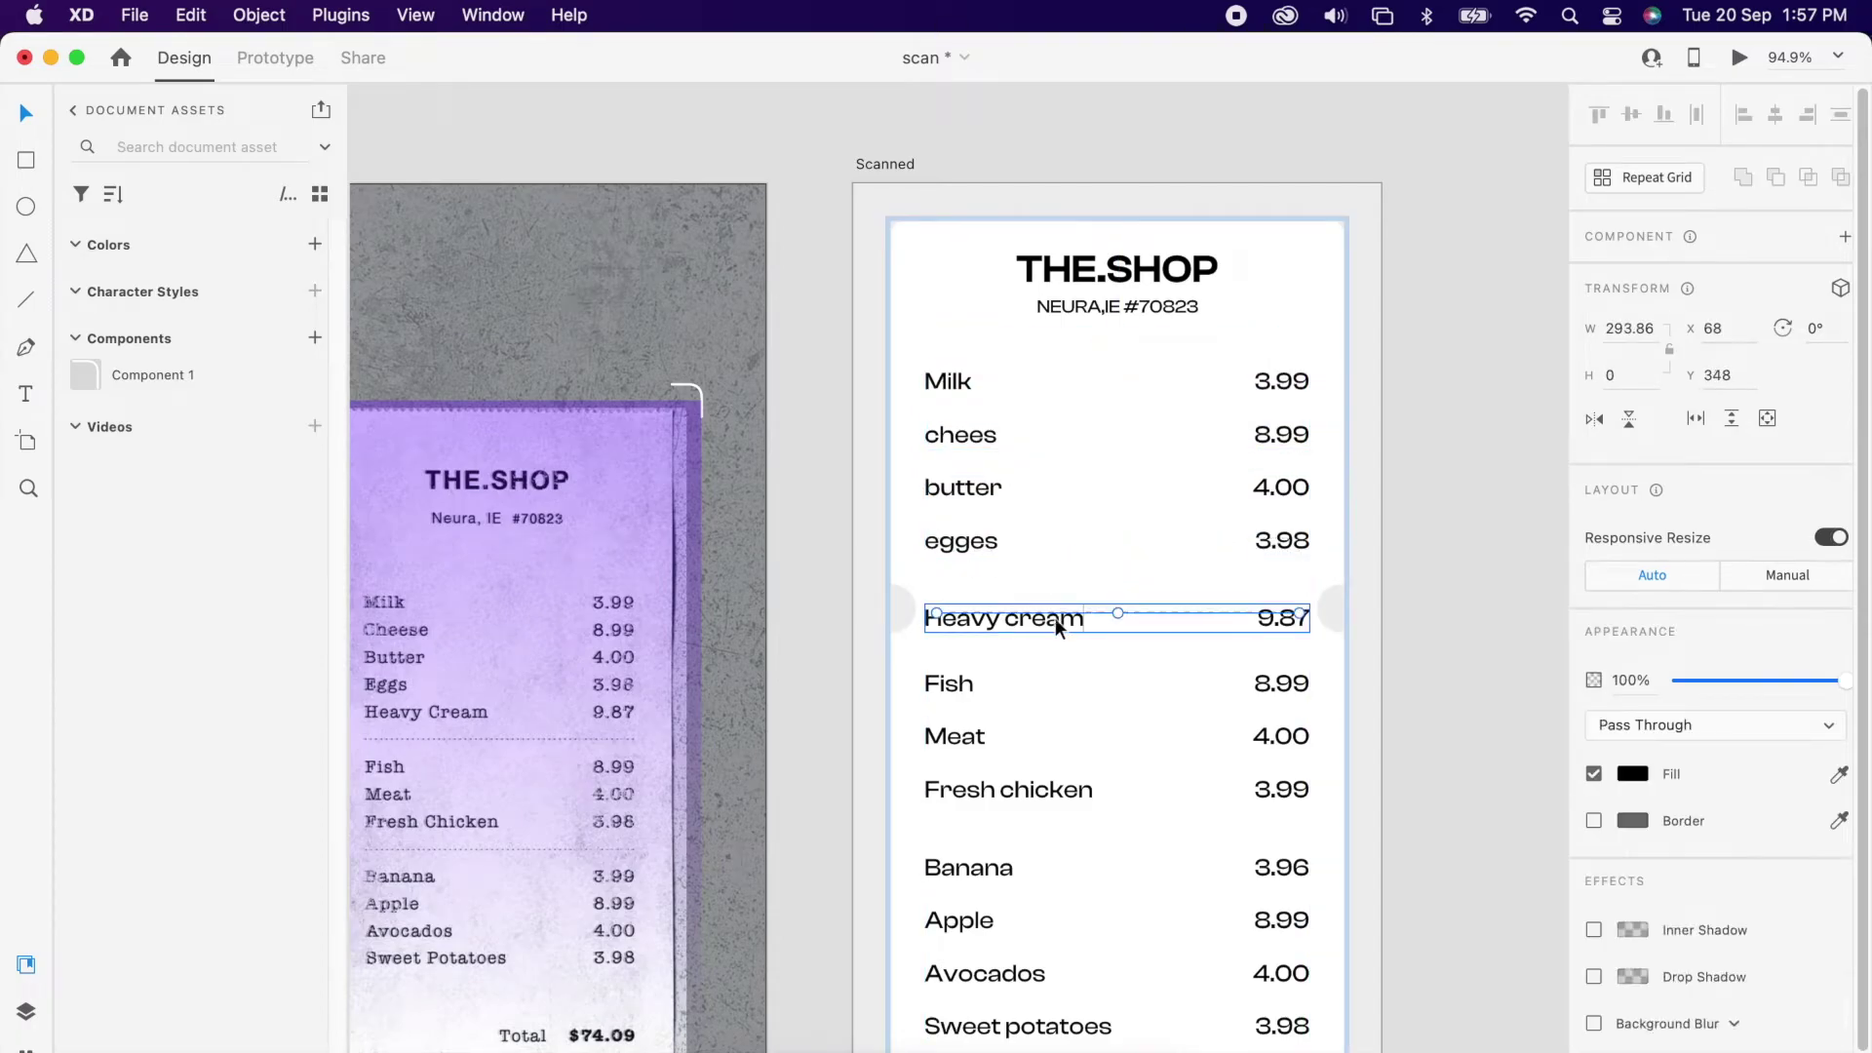
pyautogui.scroll(-4, 1055, 618)
pyautogui.keyDown('shift'); pyautogui.click(960, 501); pyautogui.keyUp('shift')
pyautogui.keyDown('shift'); pyautogui.click(965, 556); pyautogui.keyUp('shift')
pyautogui.keyDown('shift'); pyautogui.click(969, 602); pyautogui.keyUp('shift')
pyautogui.hotkey('shift', 'Down')
pyautogui.hotkey('shift', 'Down')
pyautogui.hotkey('shift', 'Down')
# Step: Nudge the Banana, Apple, Avocados and Sweet potatoes rows down by 4
pyautogui.keyDown('shift'); pyautogui.click(975, 686); pyautogui.keyUp('shift')
pyautogui.keyDown('shift'); pyautogui.click(965, 738); pyautogui.keyUp('shift')
pyautogui.keyDown('shift'); pyautogui.click(991, 791); pyautogui.keyUp('shift')
pyautogui.keyDown('shift'); pyautogui.click(996, 846); pyautogui.keyUp('shift')
pyautogui.press('Down')
pyautogui.press('Down')
pyautogui.press('Down')
pyautogui.press('Down')
pyautogui.scroll(-2, 997, 845)
pyautogui.scroll(-3, 996, 846)
pyautogui.click(1353, 676)
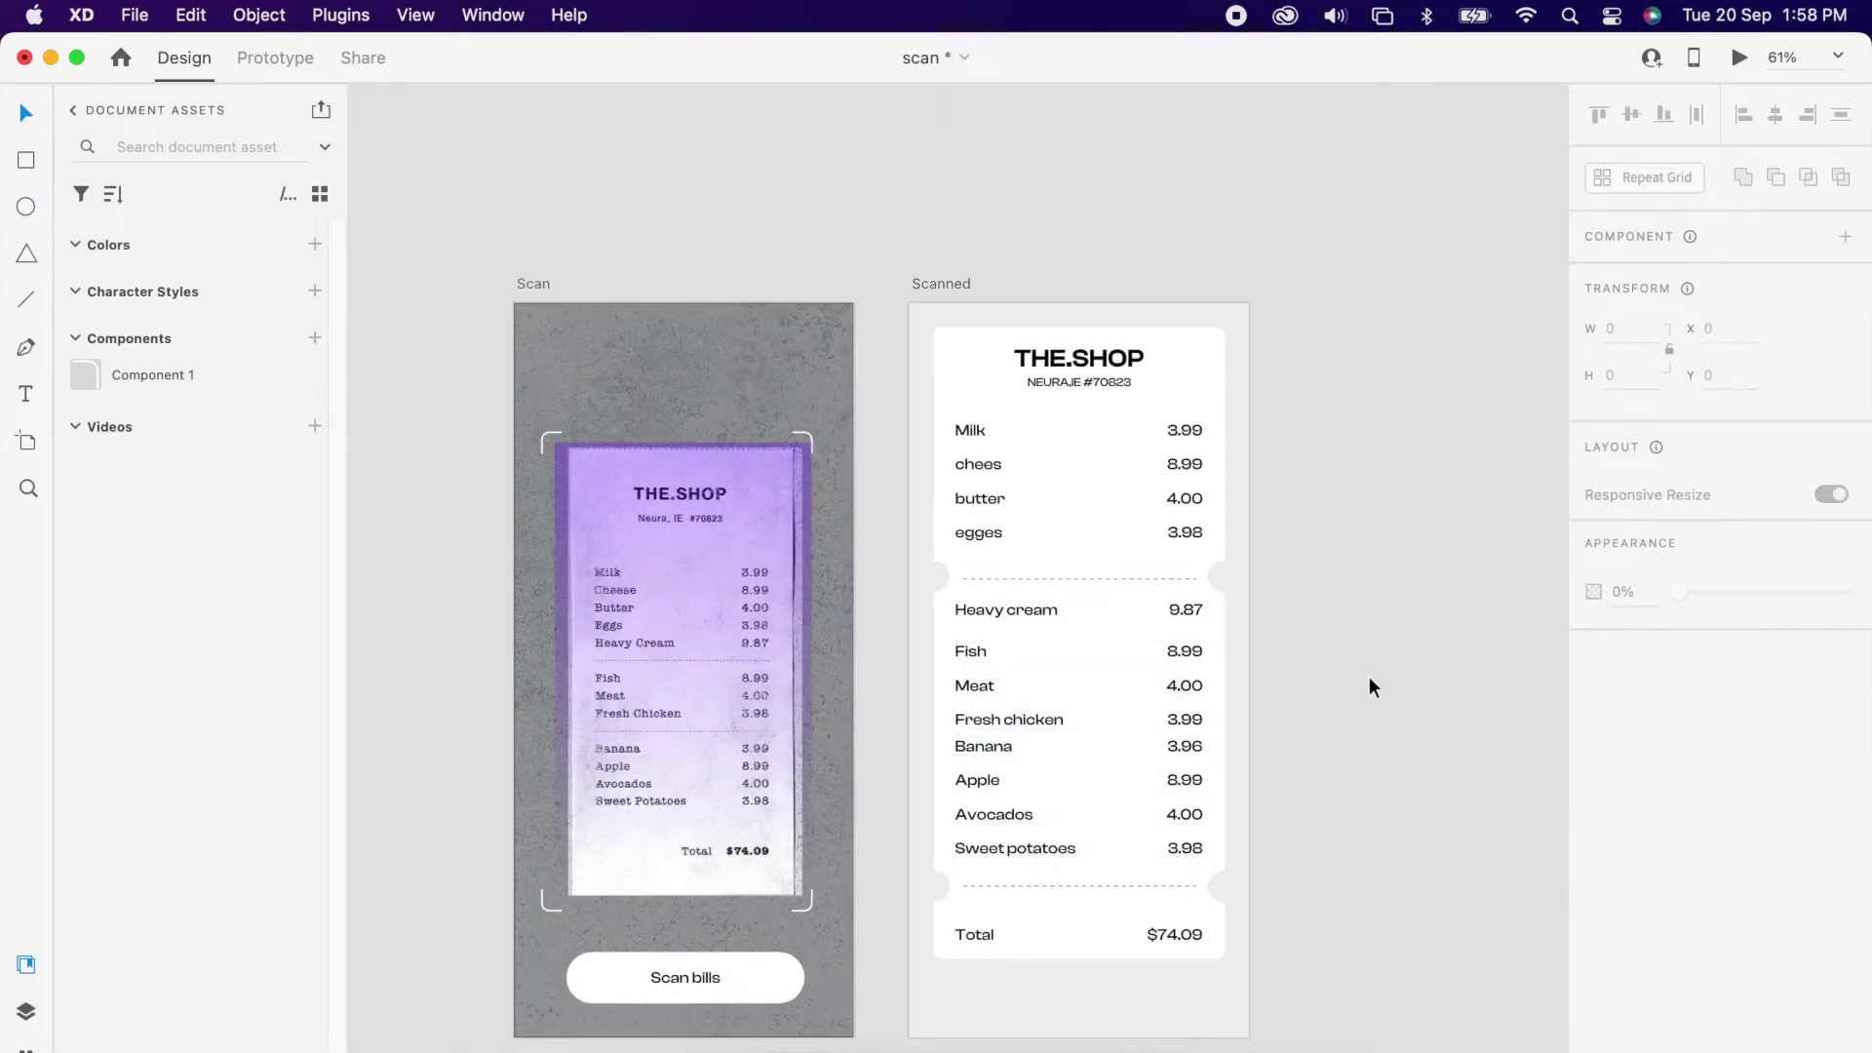
# Step: Group the whole digital receipt and centre the group vertically on the Scanned artboard
pyautogui.scroll(-1, 1369, 677)
pyautogui.moveTo(897, 278); pyautogui.dragTo(1278, 901)
pyautogui.rightClick(1134, 739)
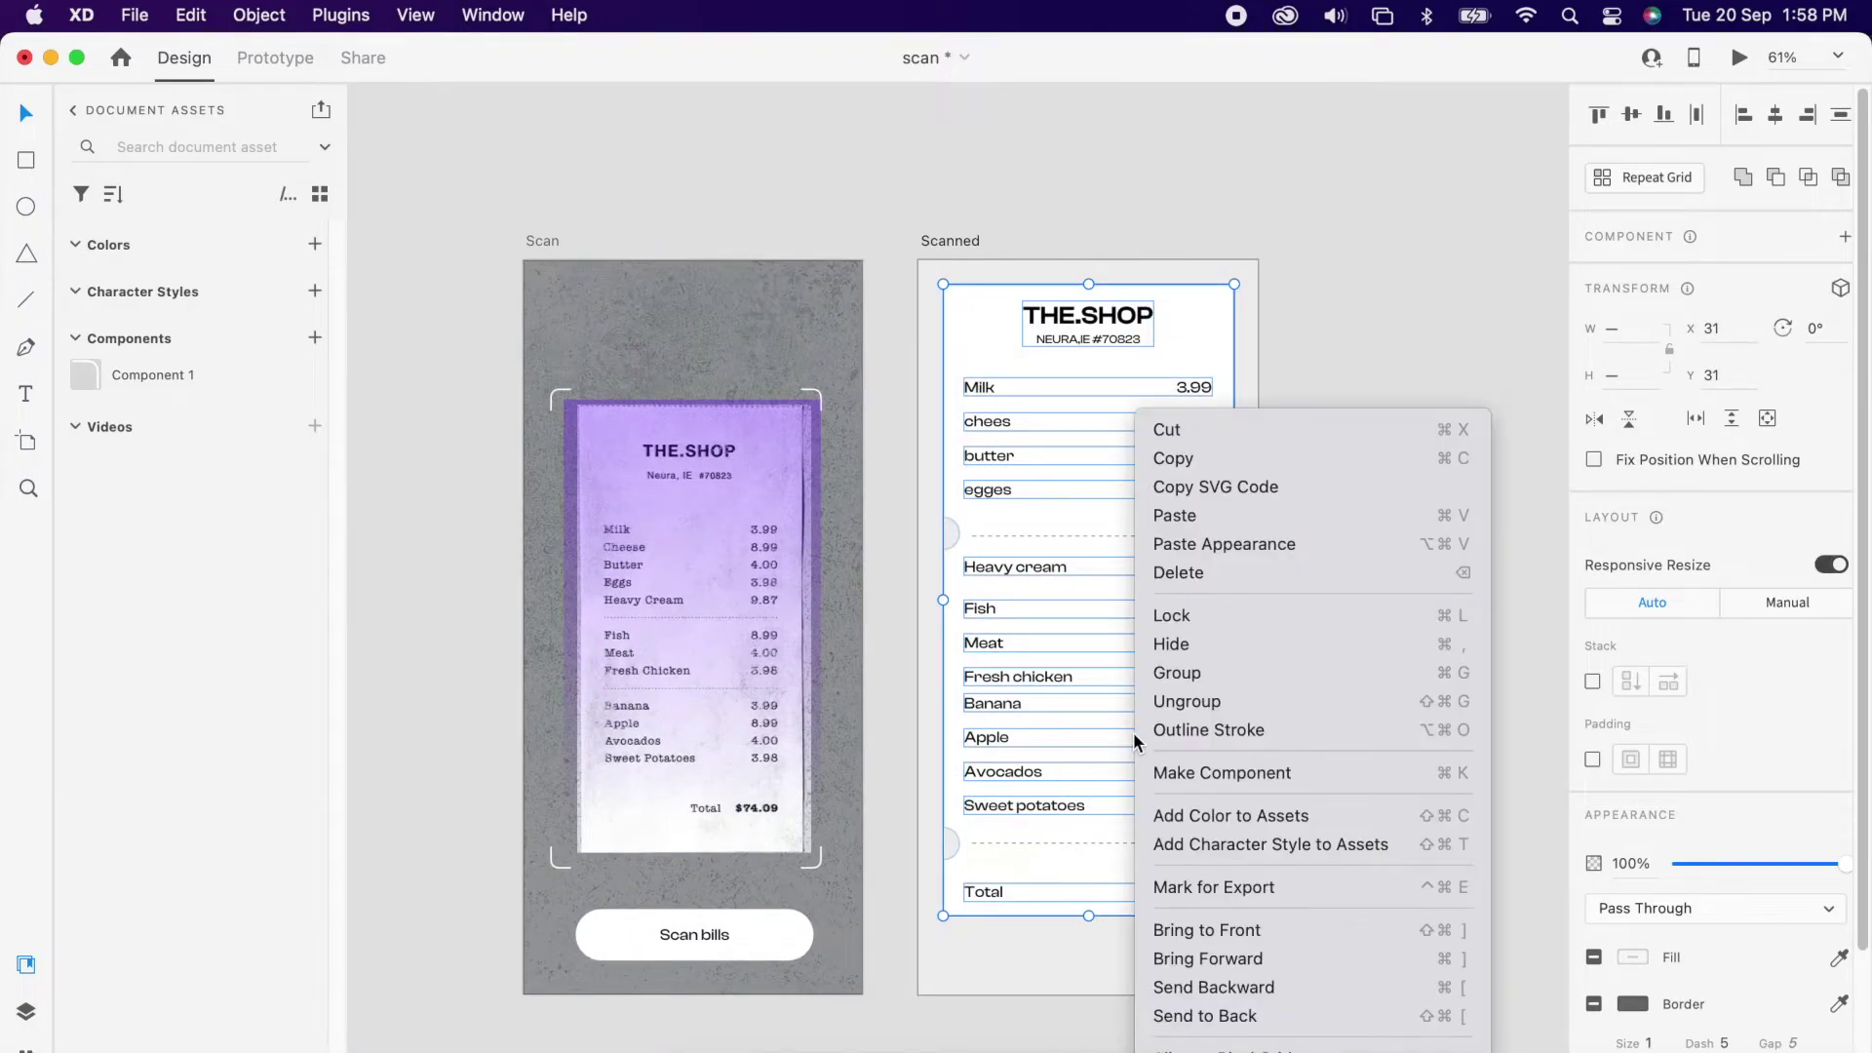
pyautogui.click(1204, 674)
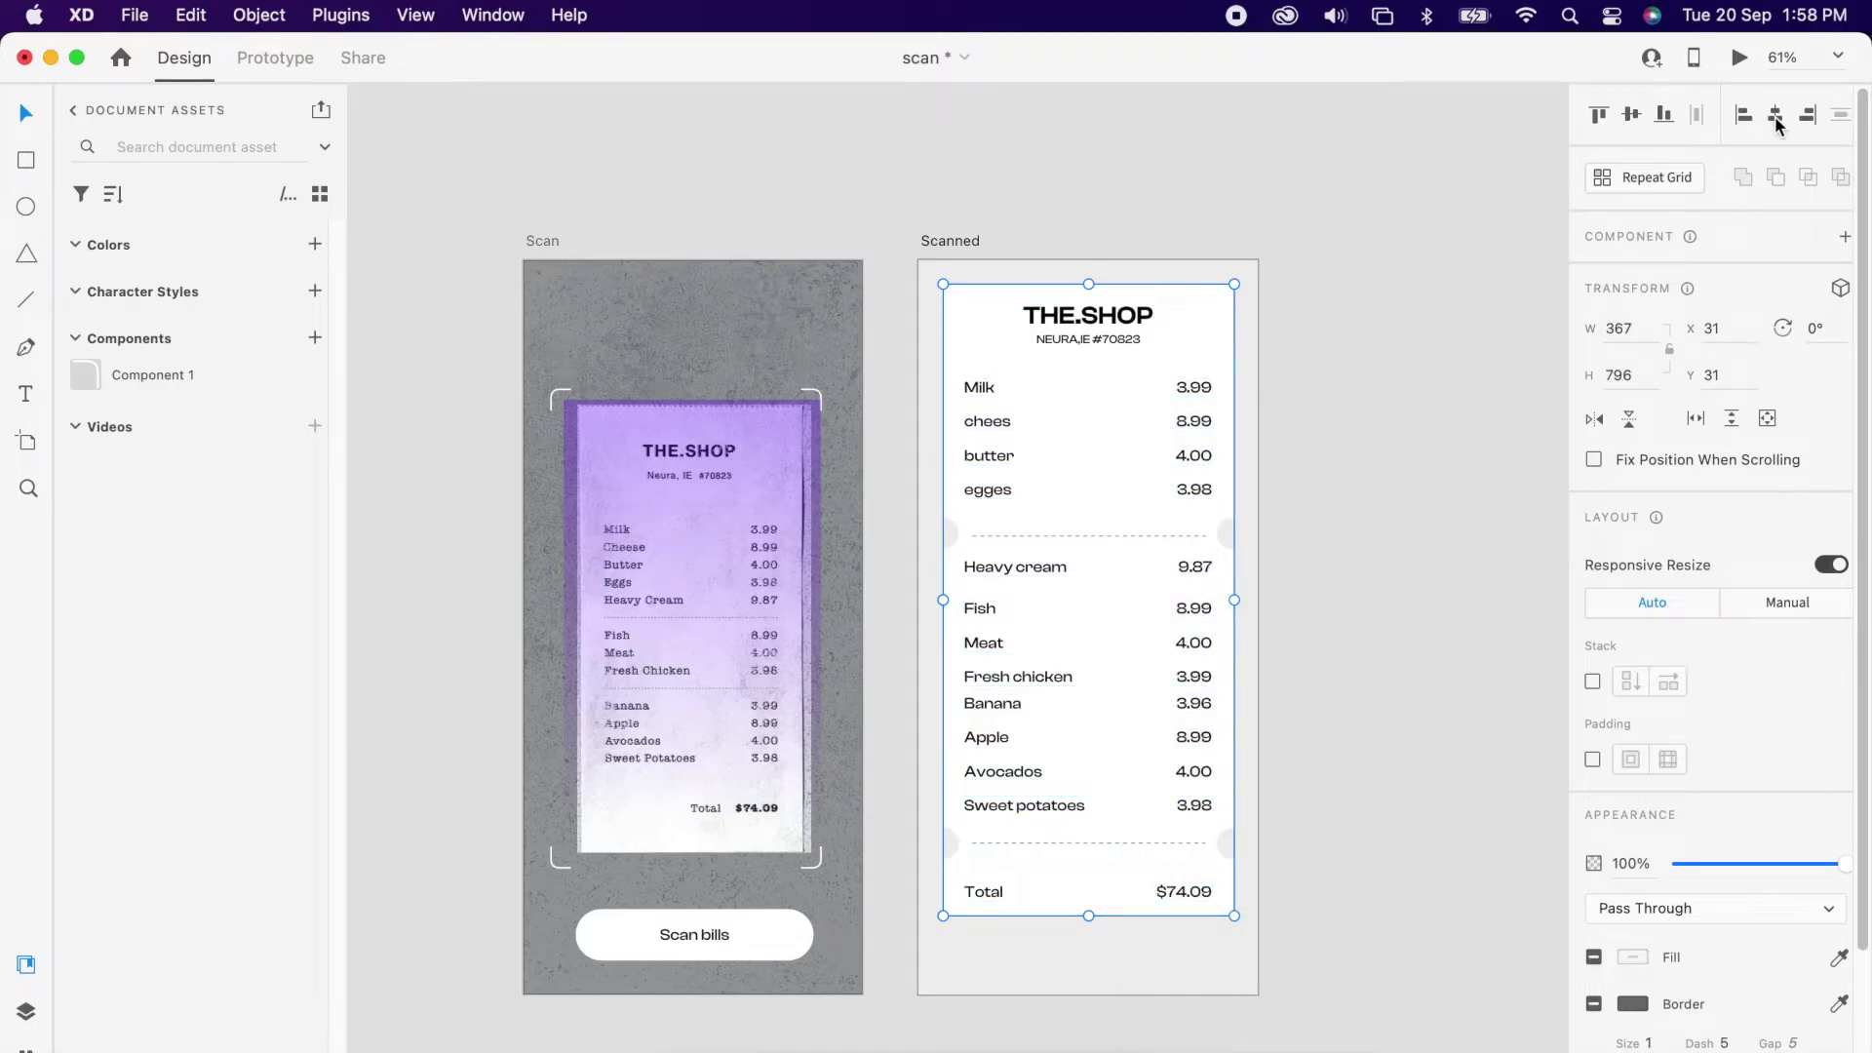
pyautogui.click(1632, 116)
pyautogui.click(1353, 560)
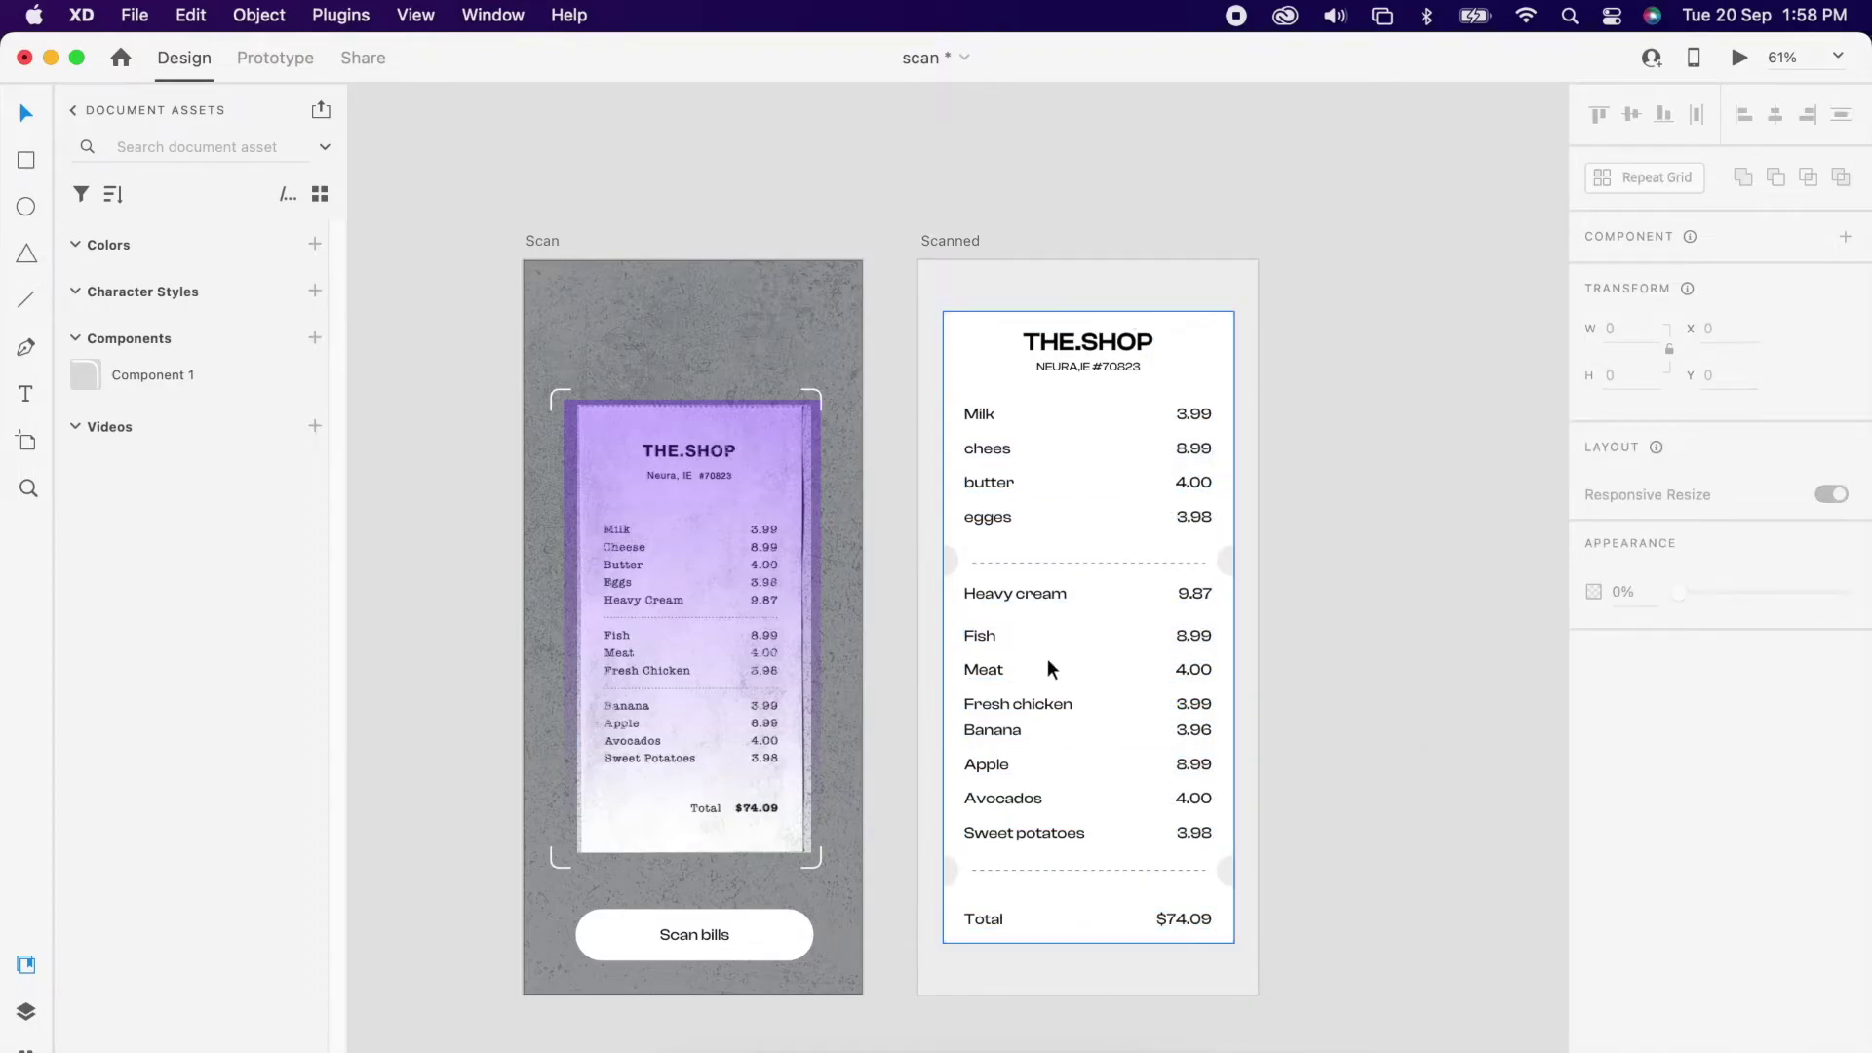
# Step: Copy the Scan bills button from the Scan artboard onto the Scanned artboard
pyautogui.scroll(-3, 1094, 576)
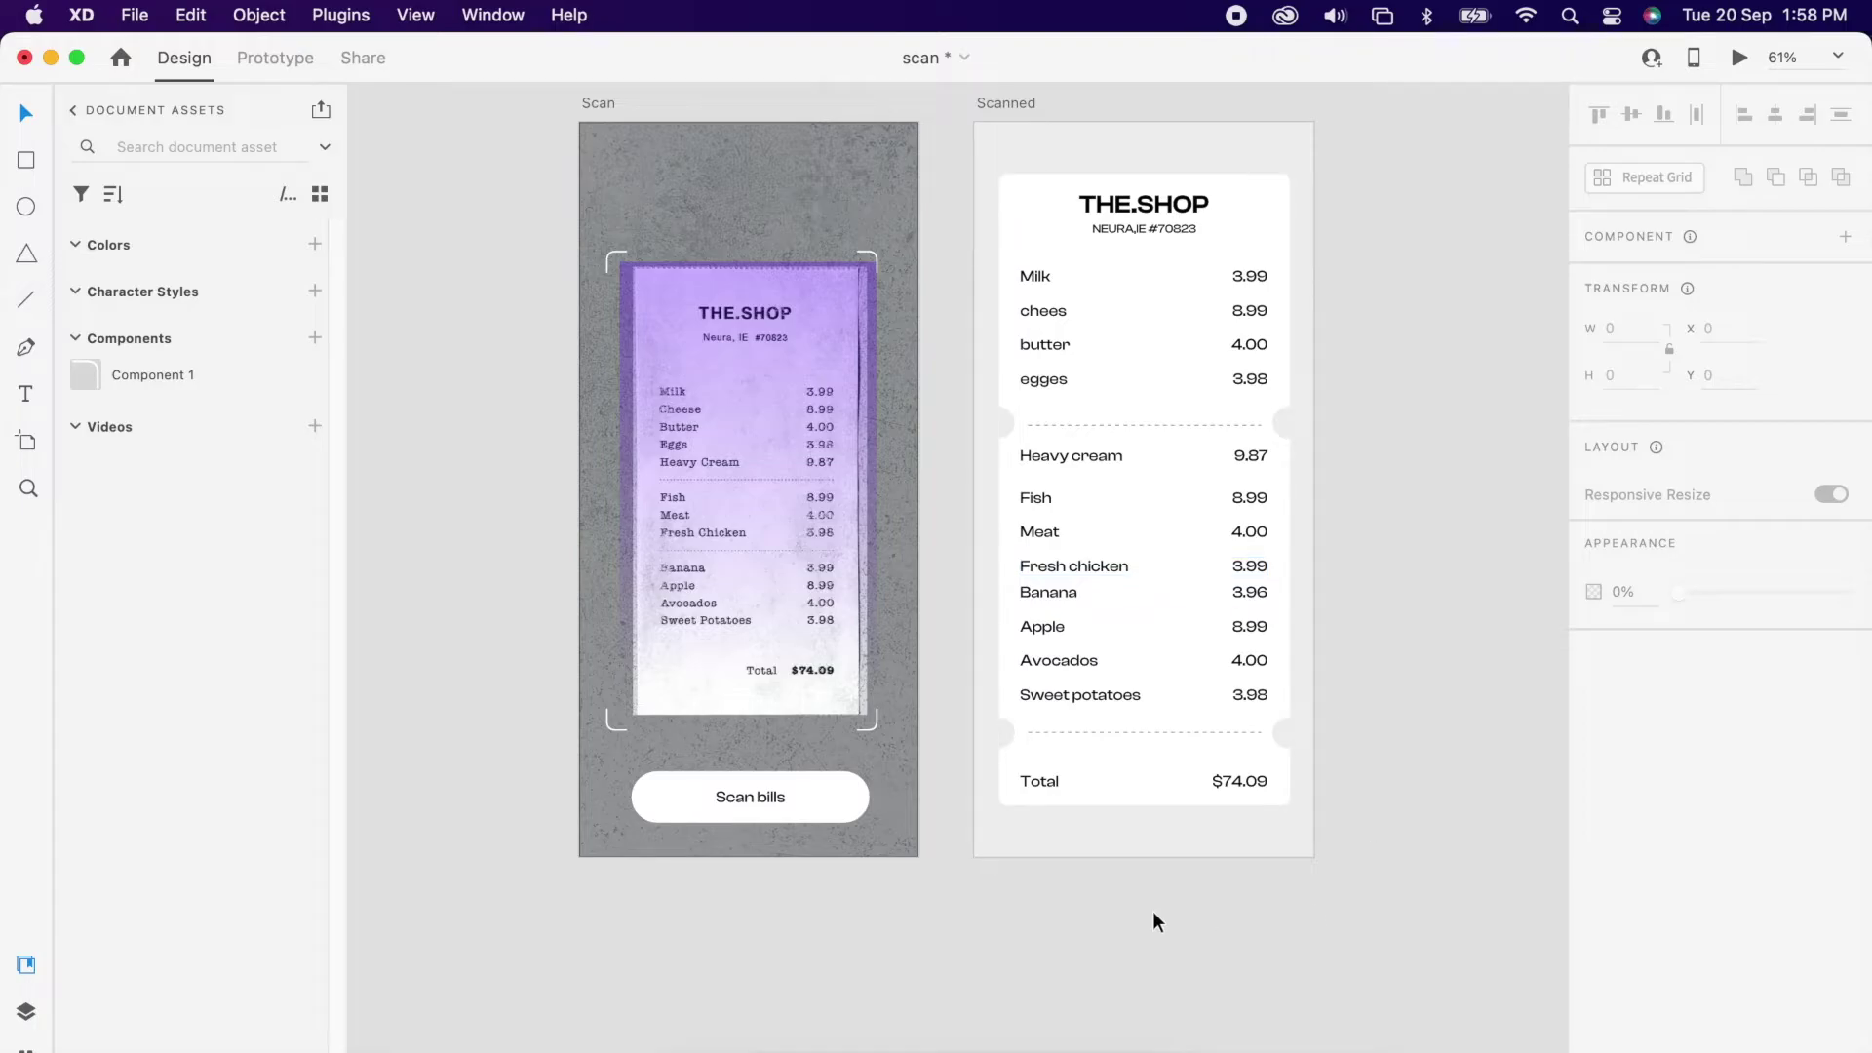
pyautogui.click(835, 803)
pyautogui.press('super+c')
pyautogui.click(1141, 813)
pyautogui.press('super+v')
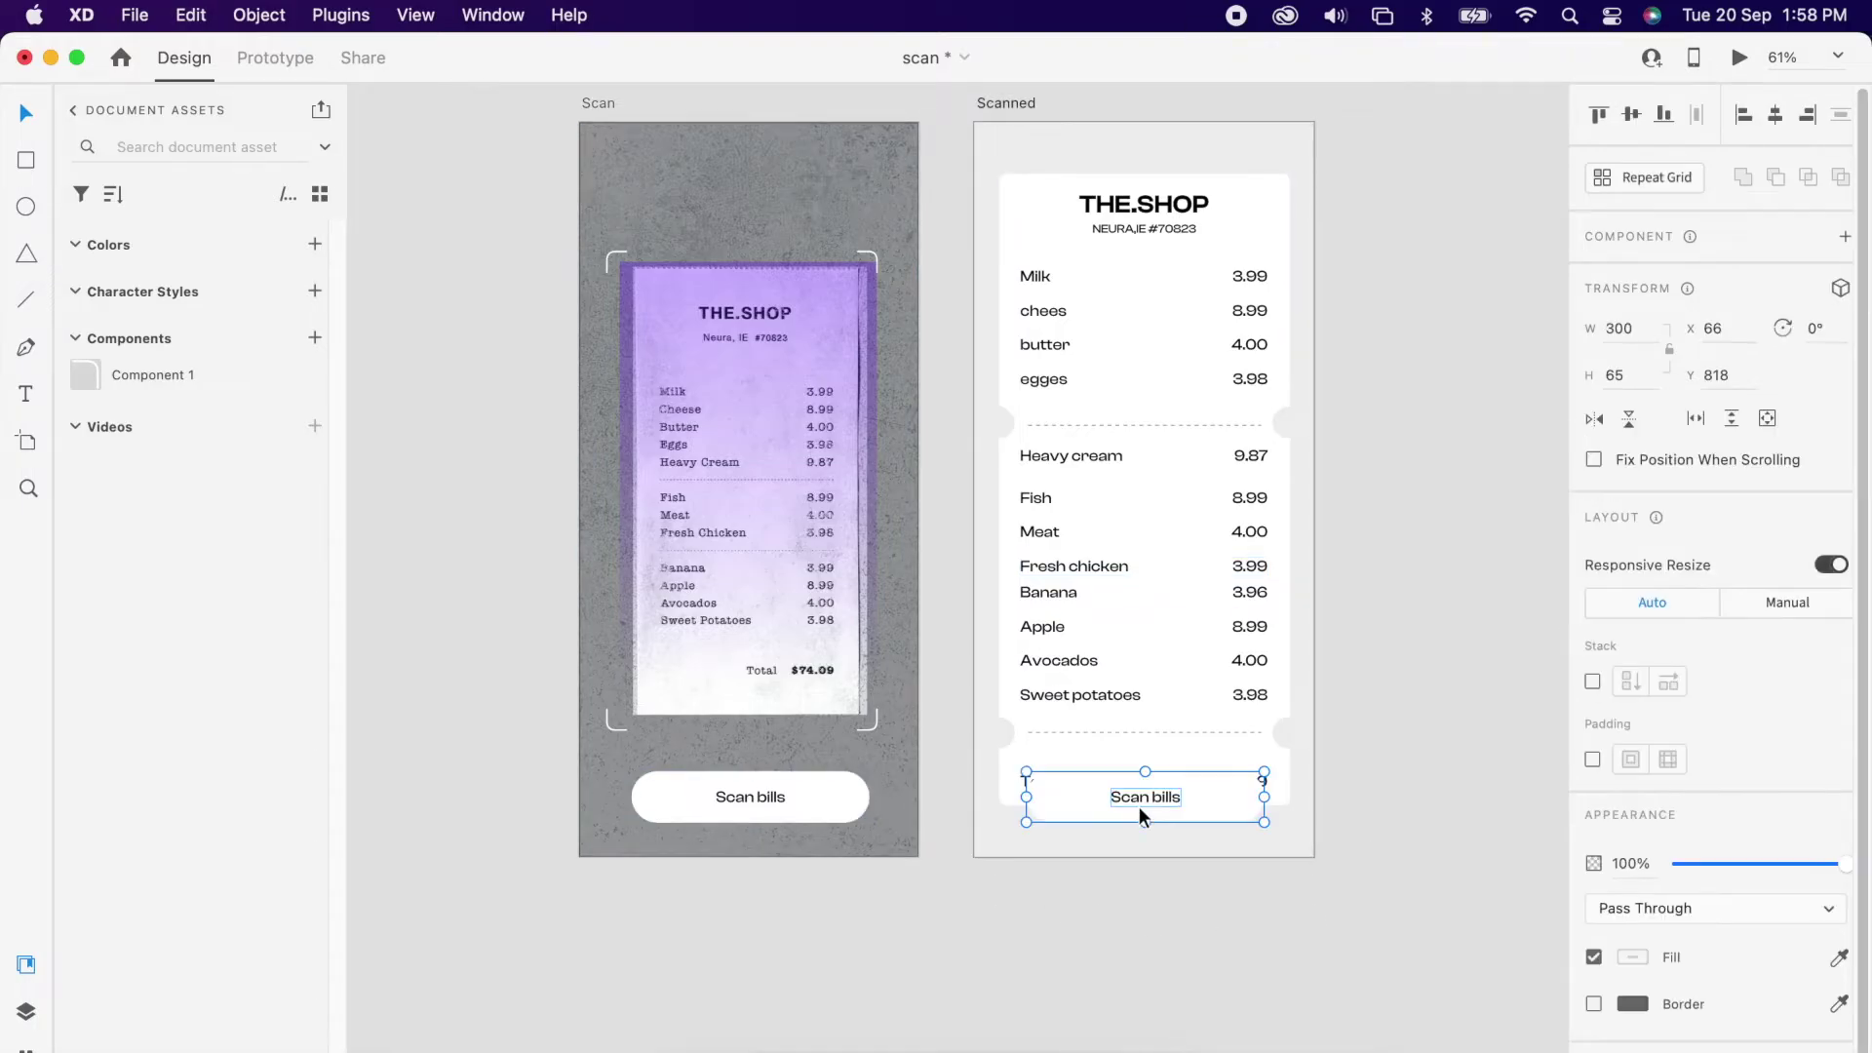
# Step: Change the copied button's label to "Share bill"
pyautogui.scroll(3, 1138, 806)
pyautogui.doubleClick(1157, 792)
pyautogui.doubleClick(1158, 792)
pyautogui.write('sha')
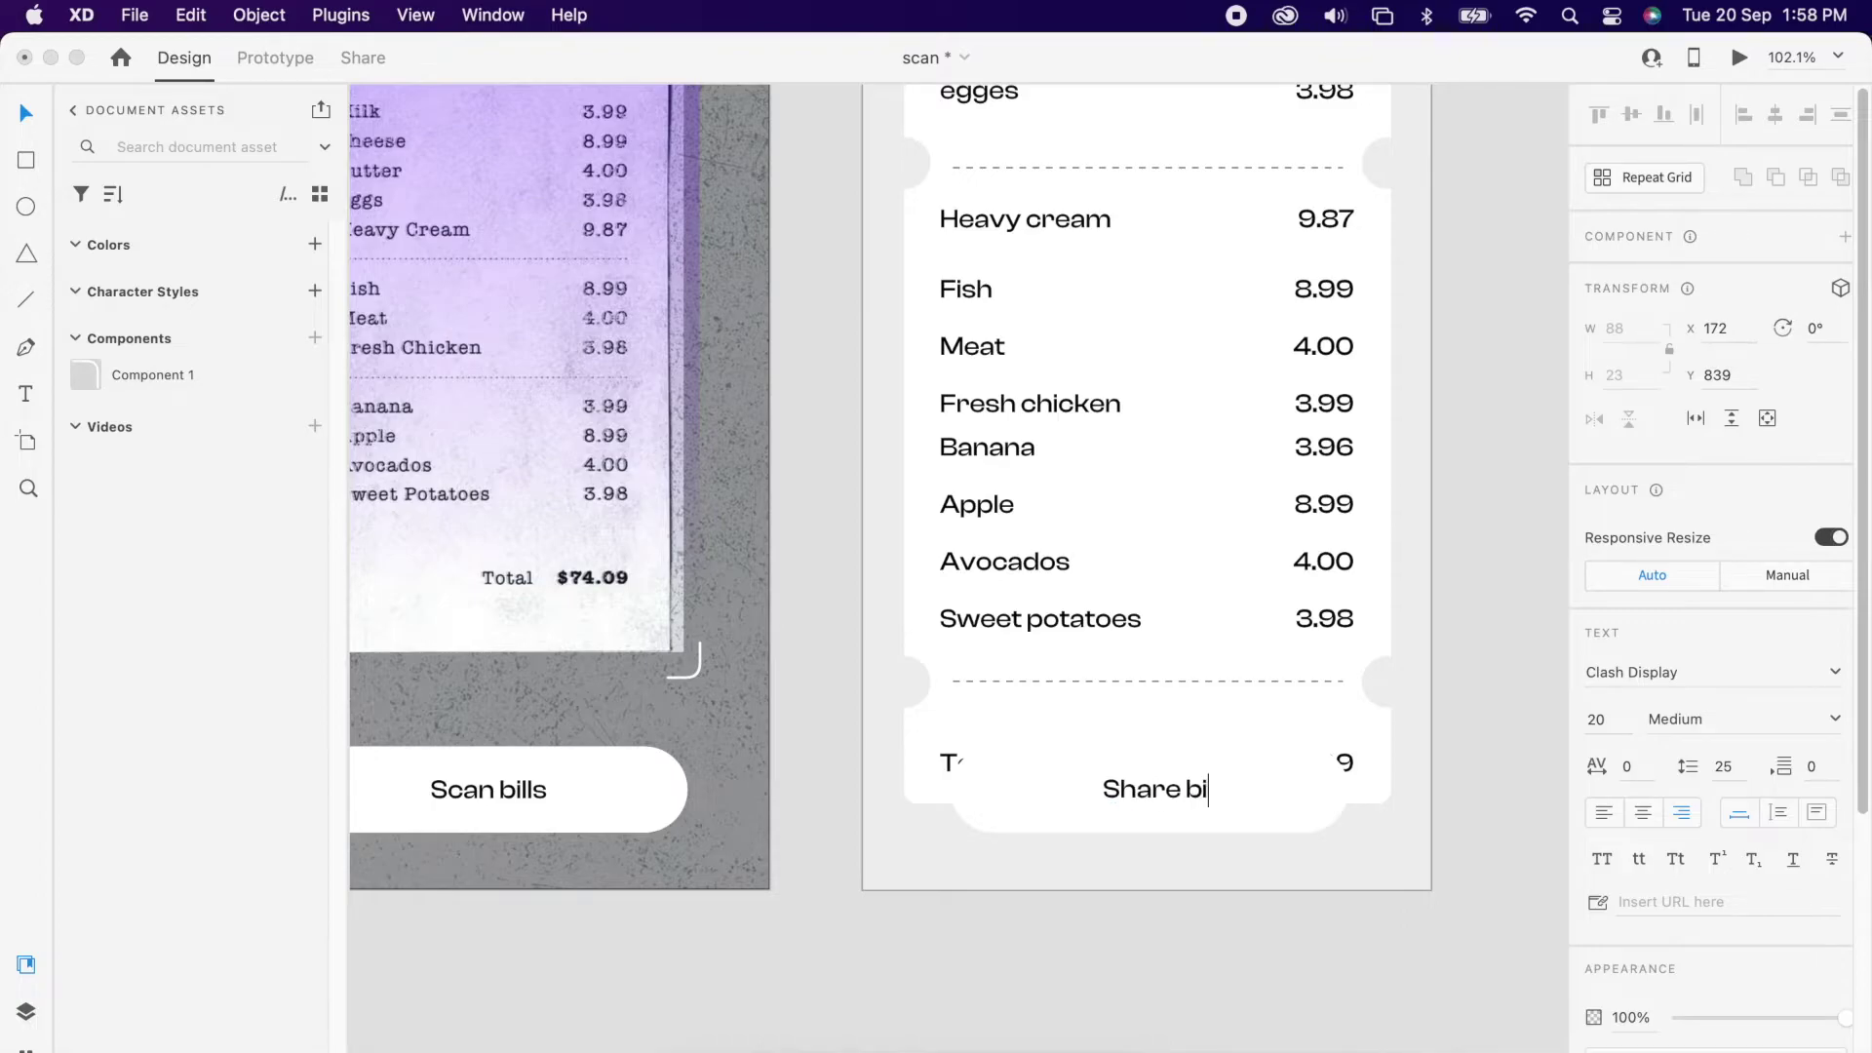
pyautogui.write('re bill')
pyautogui.press('Escape')
pyautogui.click(1312, 872)
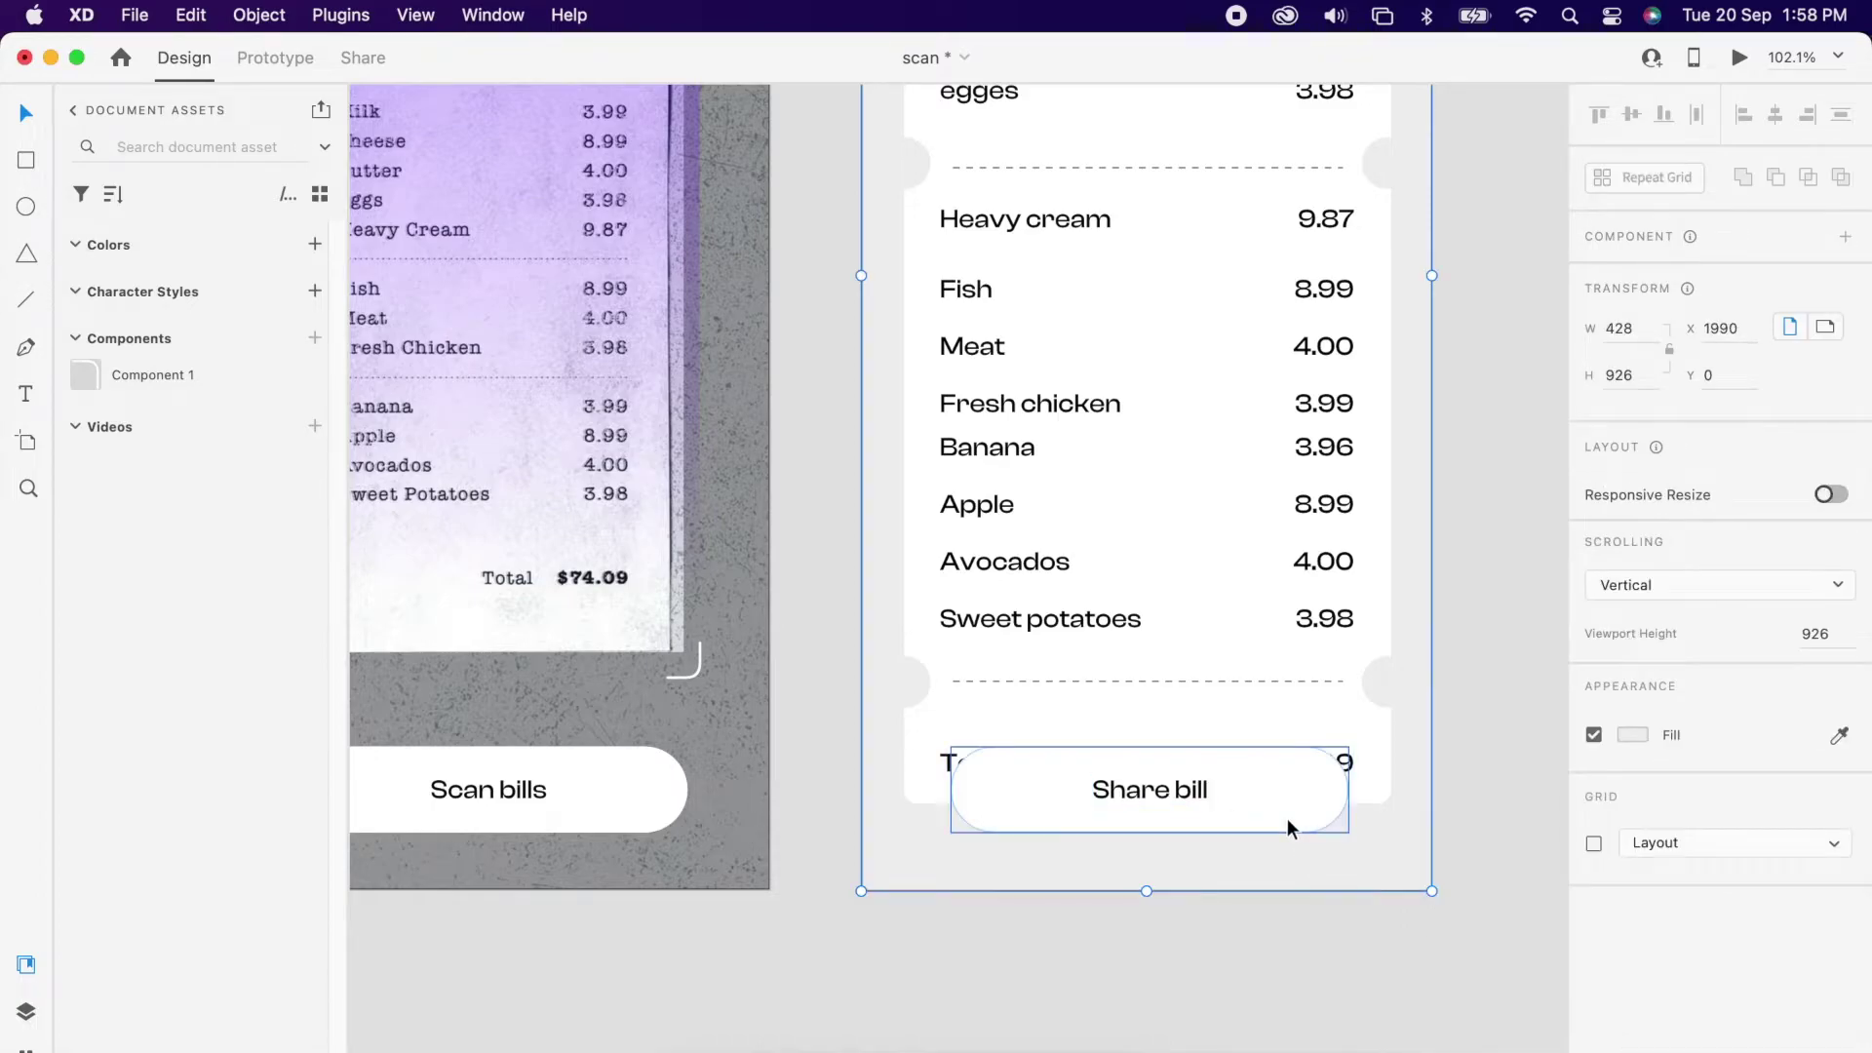
# Step: Fill the Share bill button with a vivid violet, sampled from the purple receipt overlay and made more saturated
pyautogui.click(1331, 817)
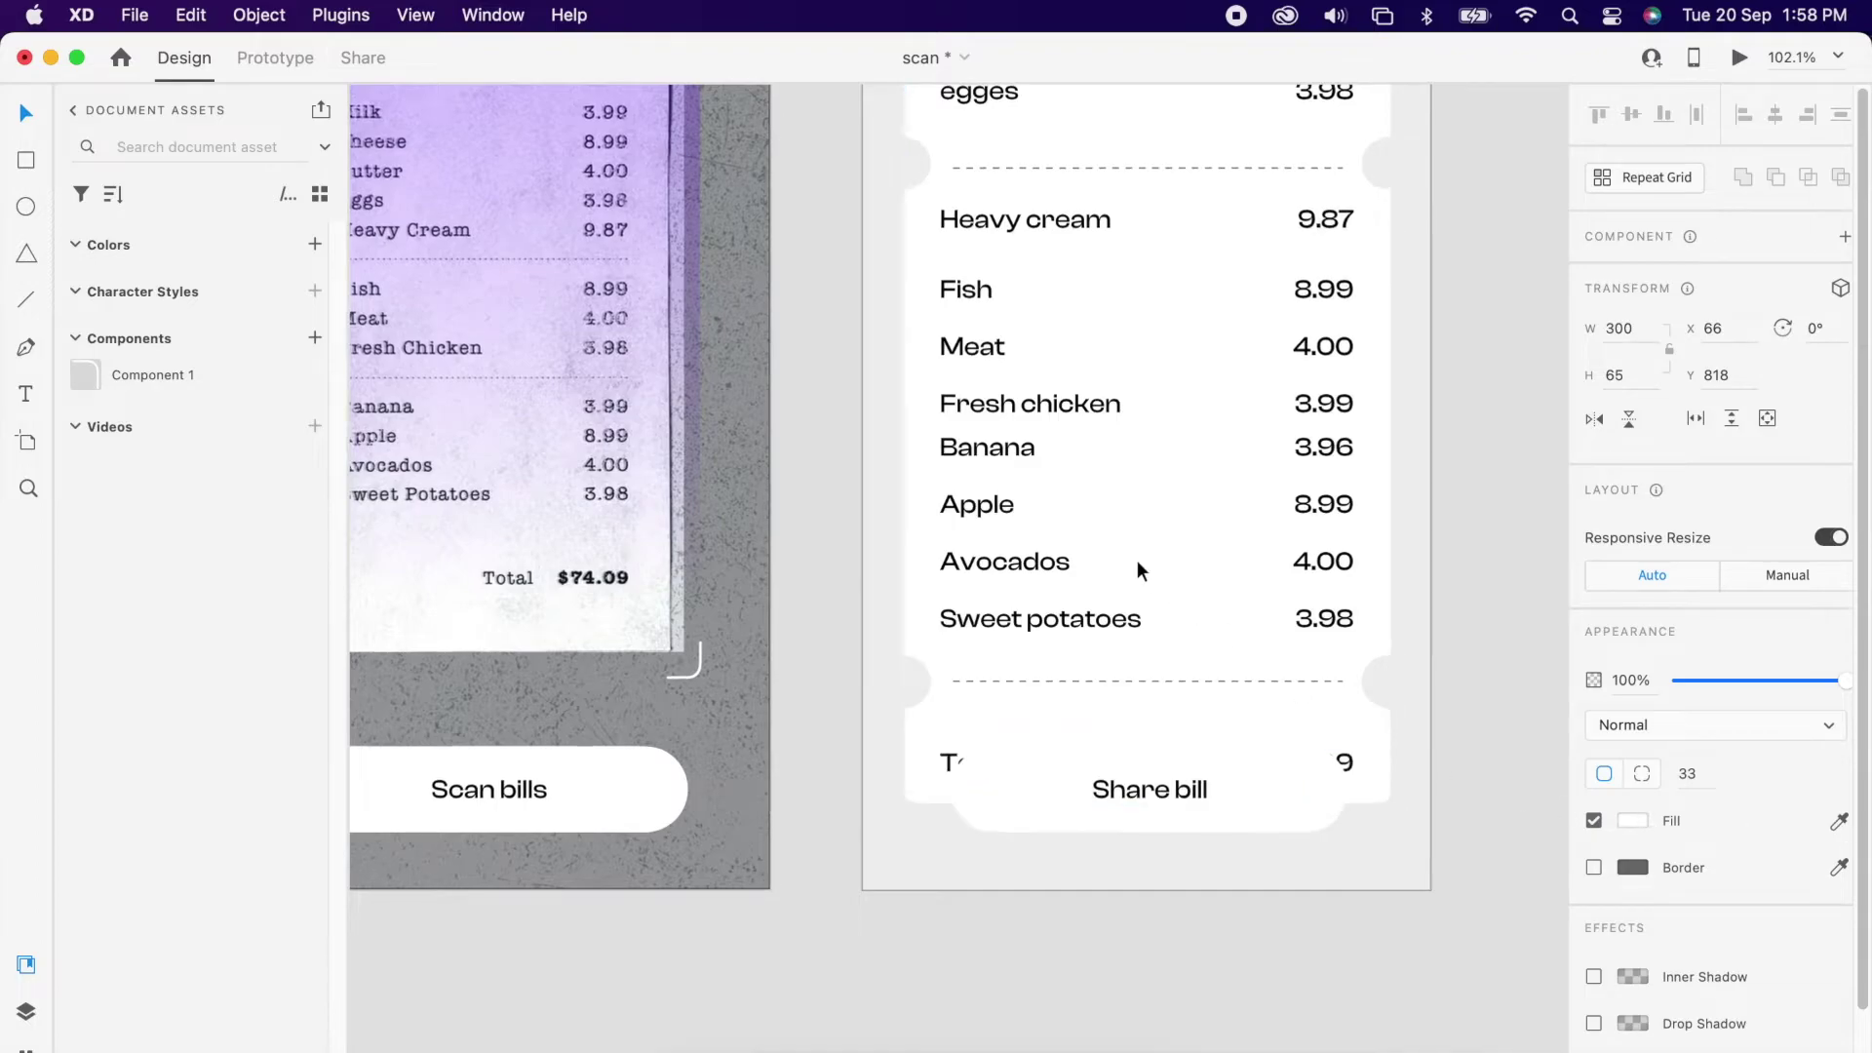
pyautogui.scroll(-3, 1137, 559)
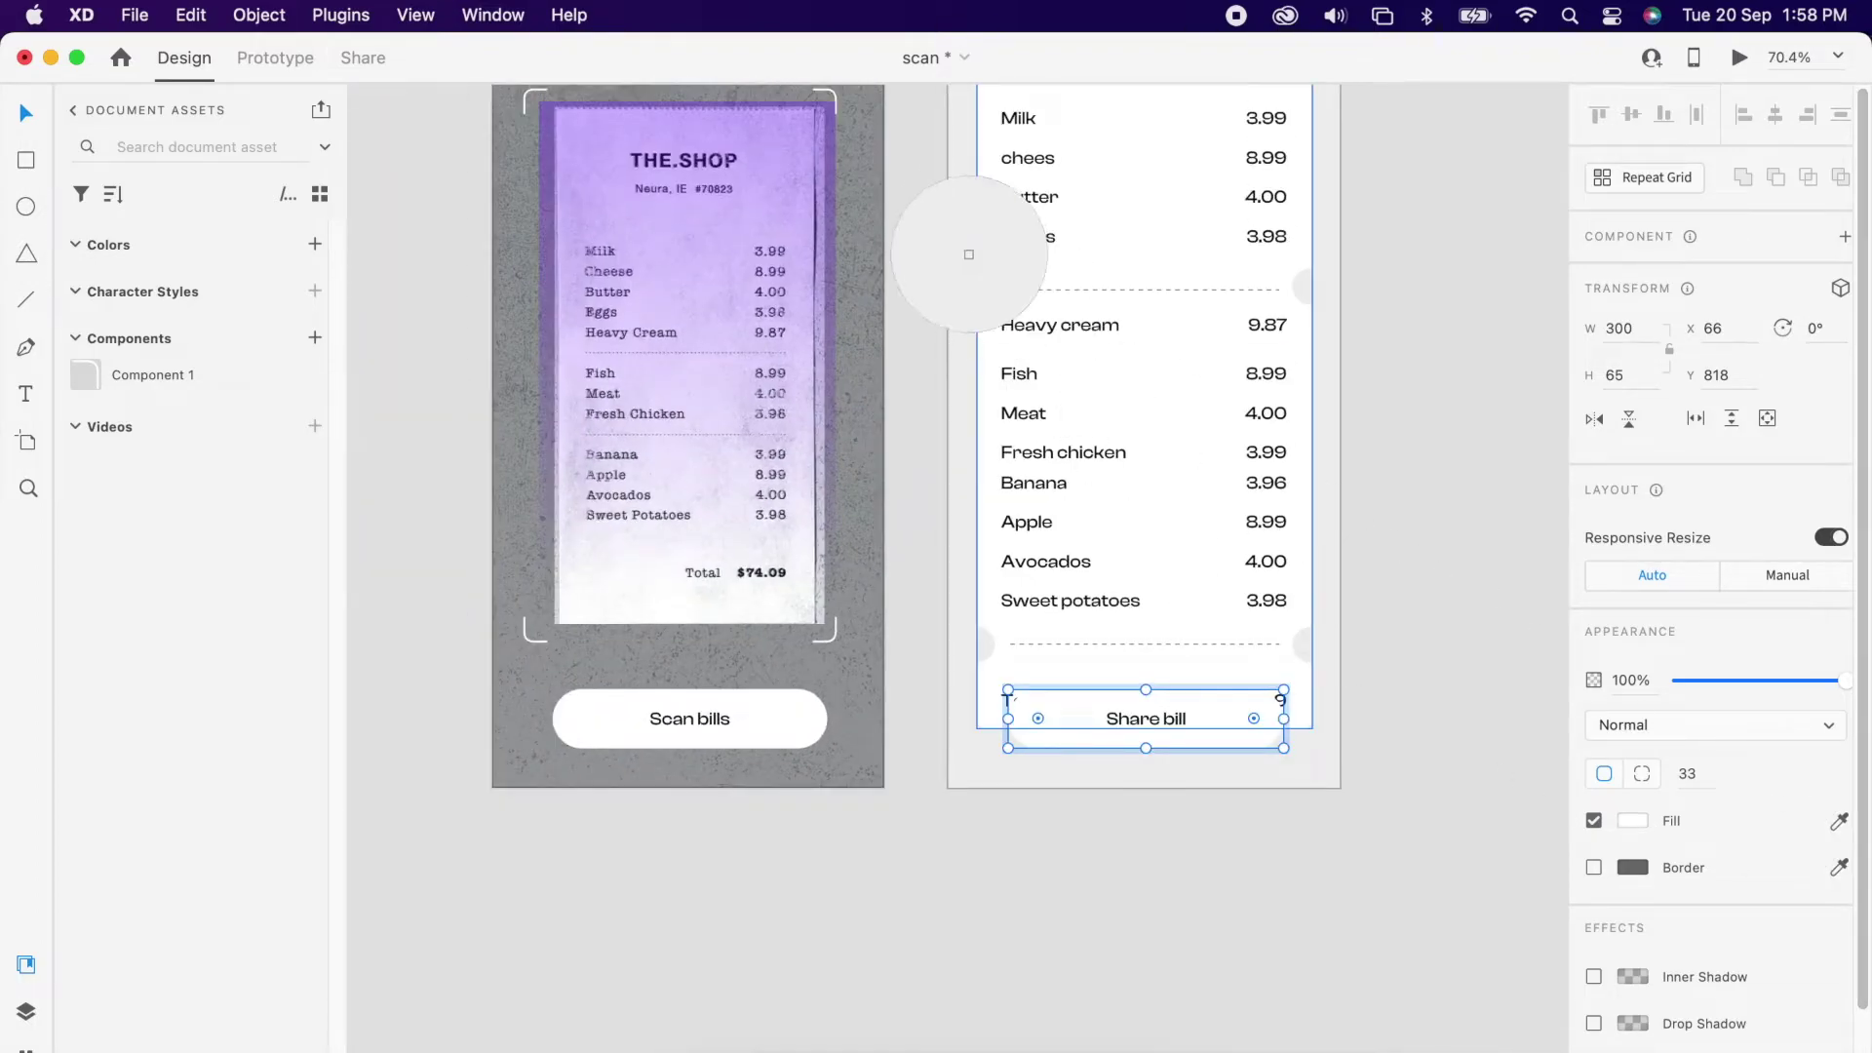
pyautogui.click(833, 142)
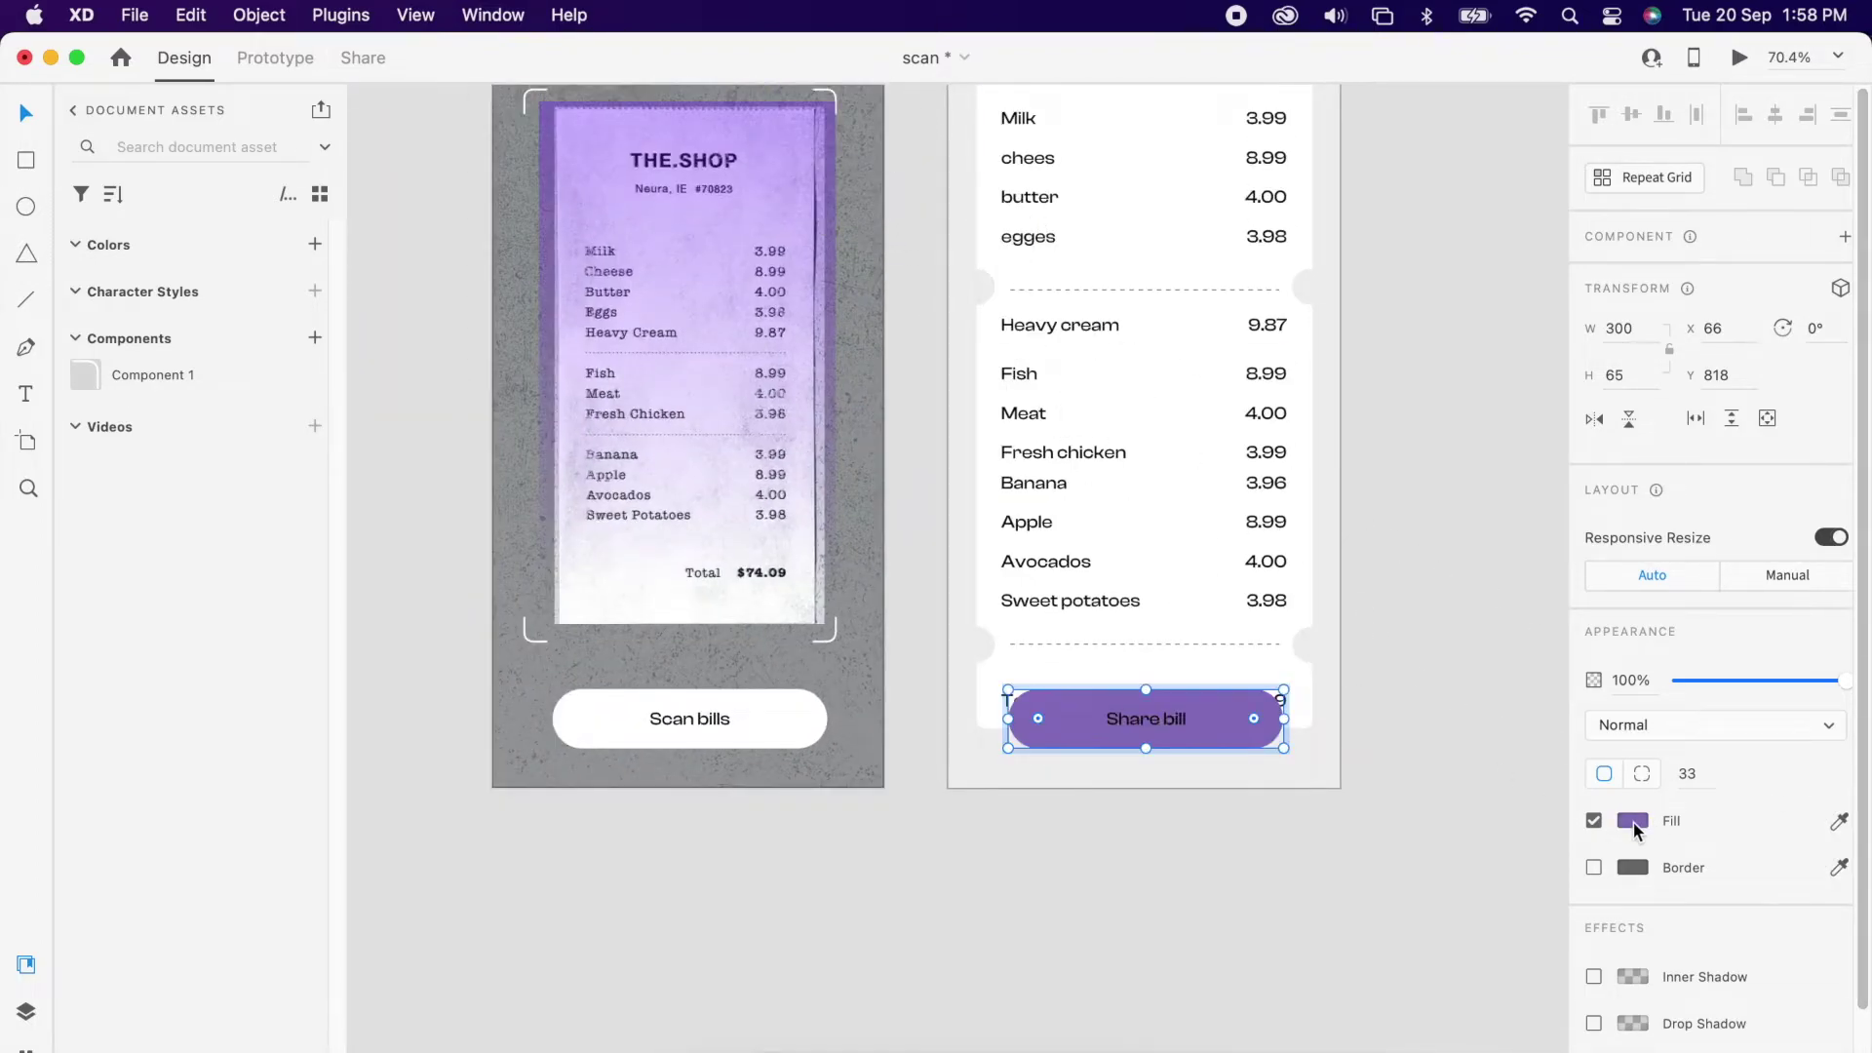
pyautogui.click(1634, 822)
pyautogui.moveTo(1482, 765); pyautogui.dragTo(1482, 681)
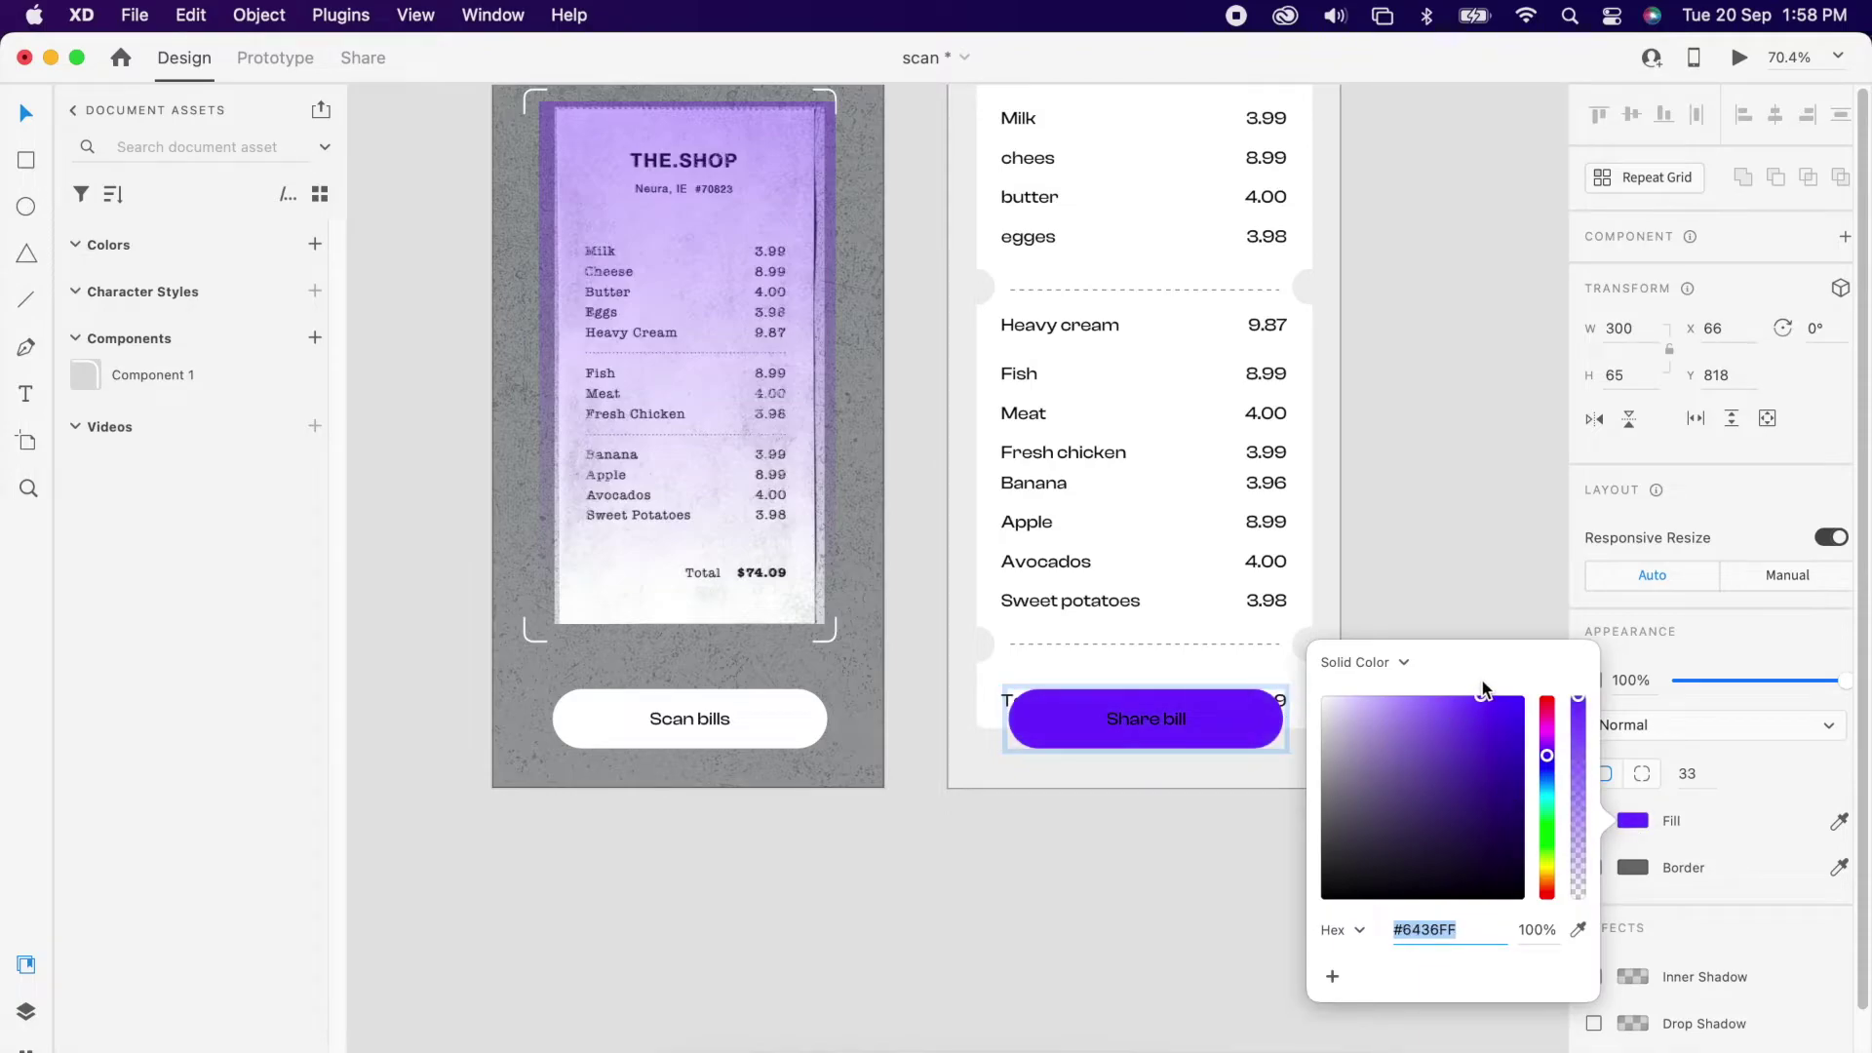
# Step: Change the fill of the Share bill label to white
pyautogui.doubleClick(1121, 721)
pyautogui.scroll(-5, 1716, 585)
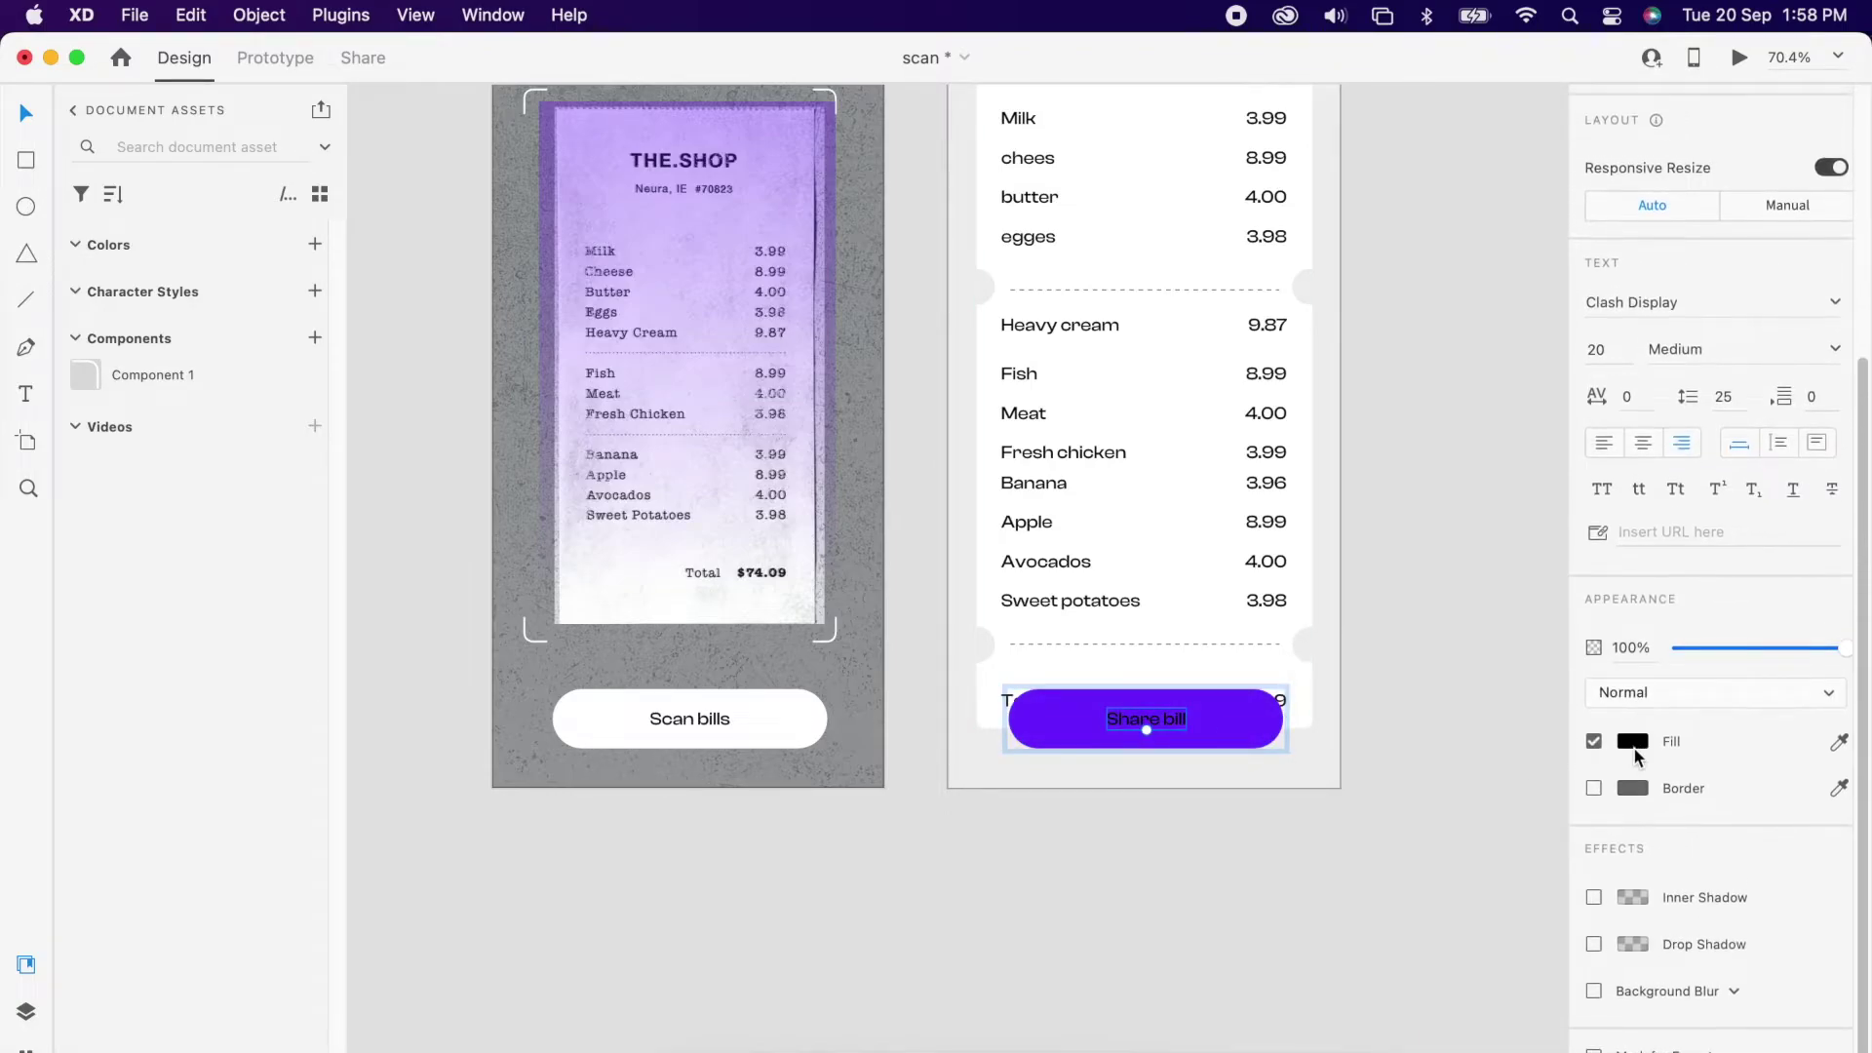
pyautogui.click(1640, 742)
pyautogui.moveTo(1442, 681); pyautogui.dragTo(1201, 425)
pyautogui.click(1085, 912)
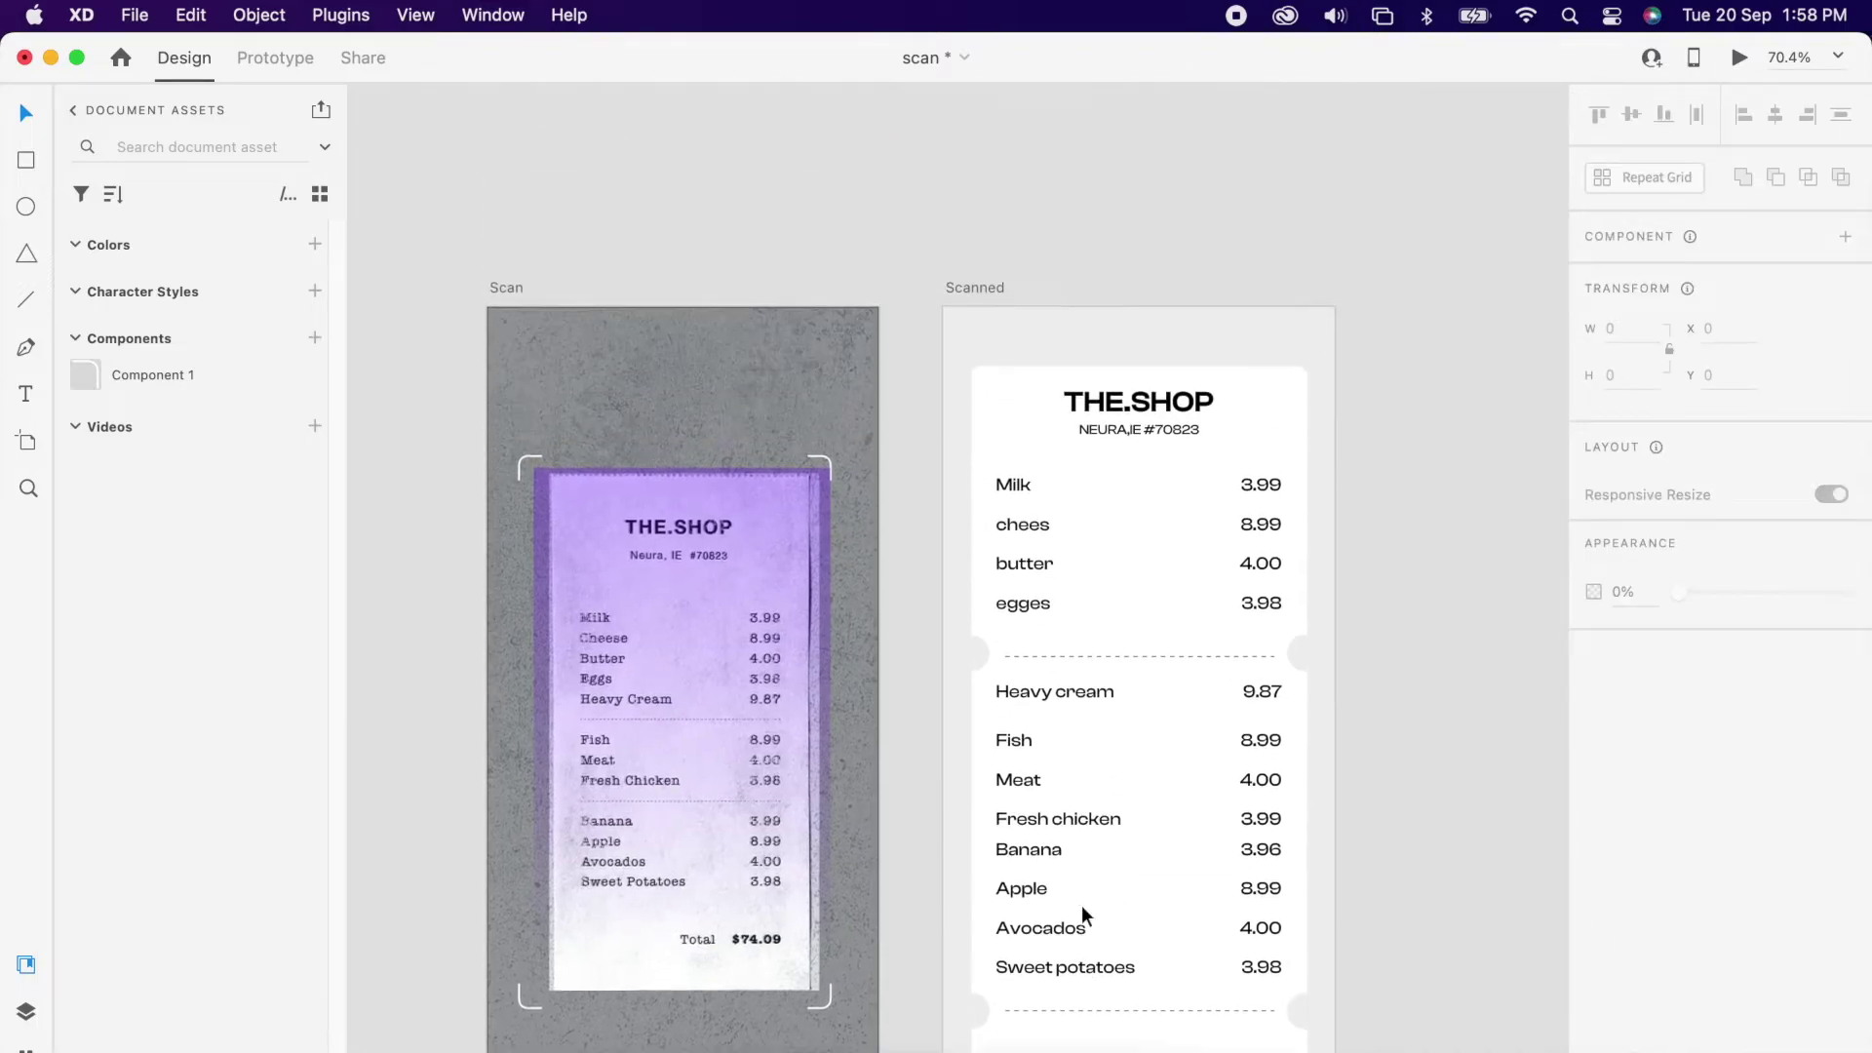
# Step: Move the digital receipt group up to Y 26 so it sits just above the Share bill button
pyautogui.click(1153, 729)
pyautogui.scroll(3, 1153, 729)
pyautogui.moveTo(1151, 674); pyautogui.dragTo(1150, 680)
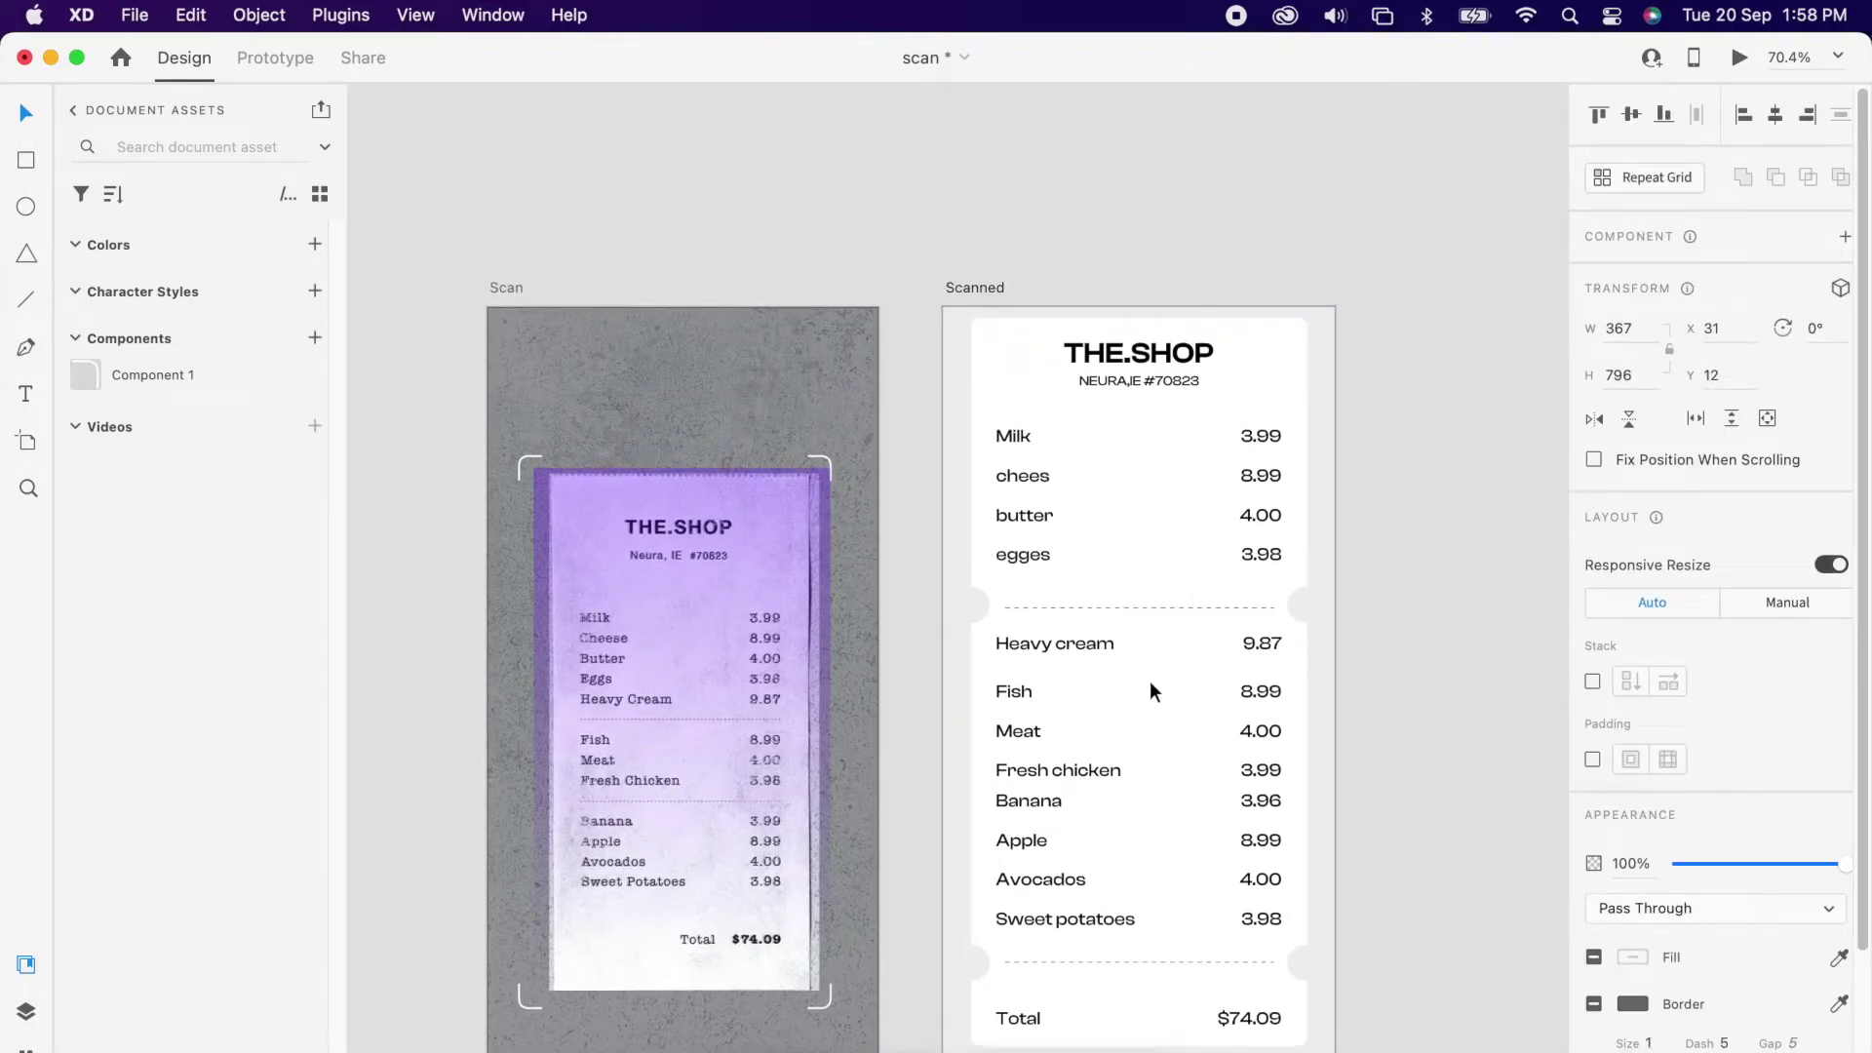
pyautogui.scroll(-5, 1170, 697)
pyautogui.moveTo(1222, 813); pyautogui.dragTo(1223, 827)
pyautogui.moveTo(1221, 696); pyautogui.dragTo(1220, 710)
pyautogui.scroll(-3, 1220, 708)
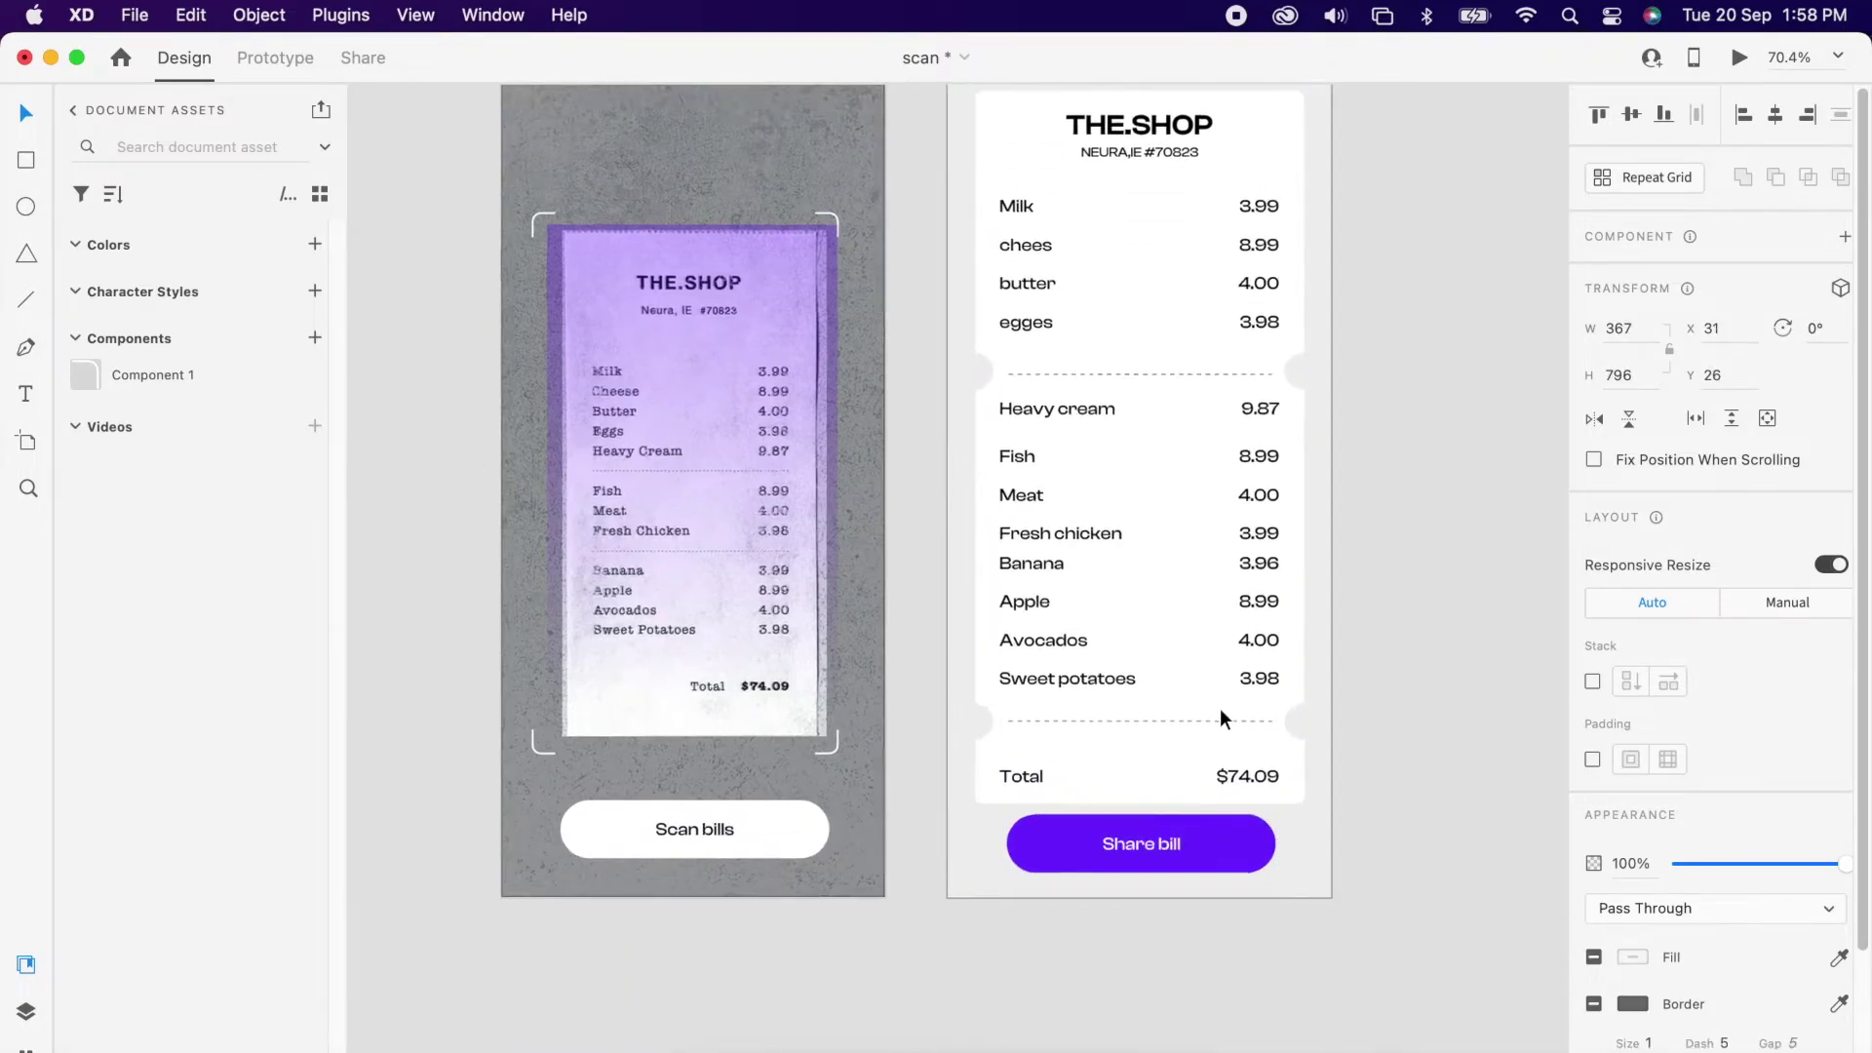
pyautogui.keyDown('shift'); pyautogui.click(1222, 840); pyautogui.keyUp('shift')
pyautogui.click(1267, 923)
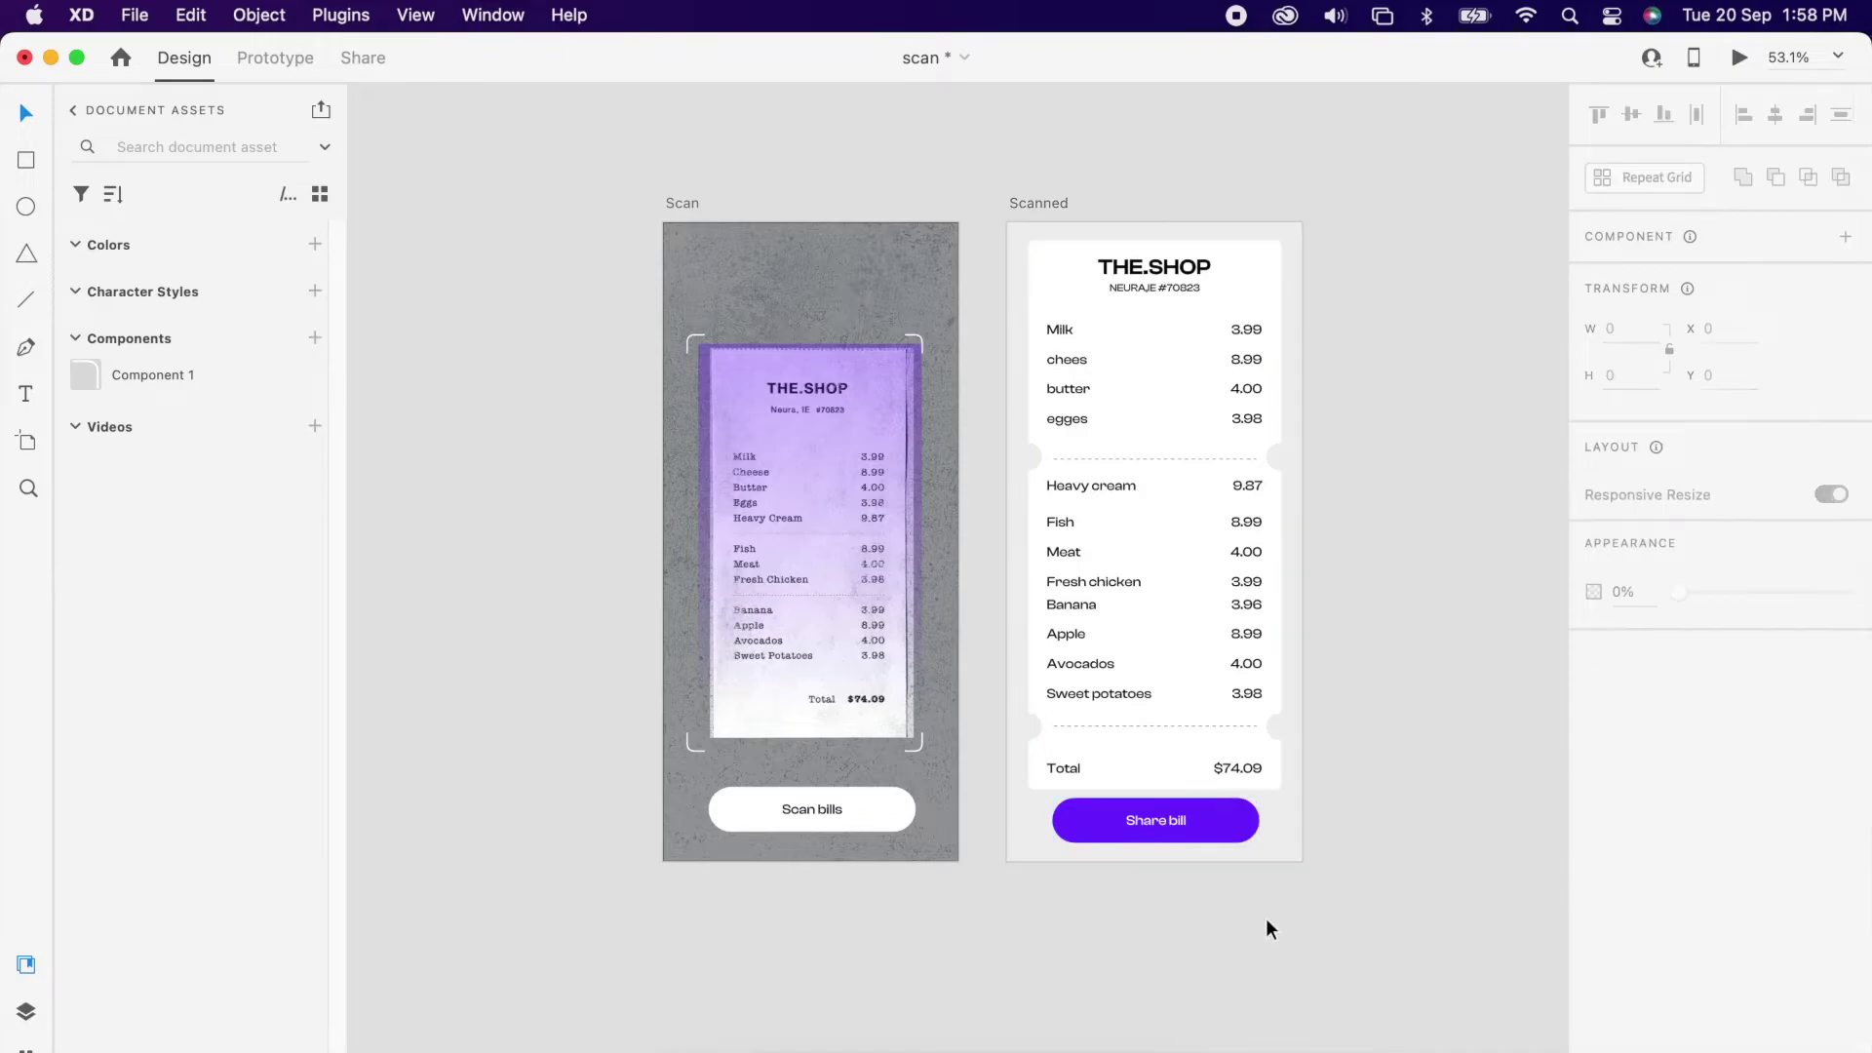
# Step: Set the font weight of the total amount on the Scanned receipt to Semibold
pyautogui.scroll(5, 1160, 663)
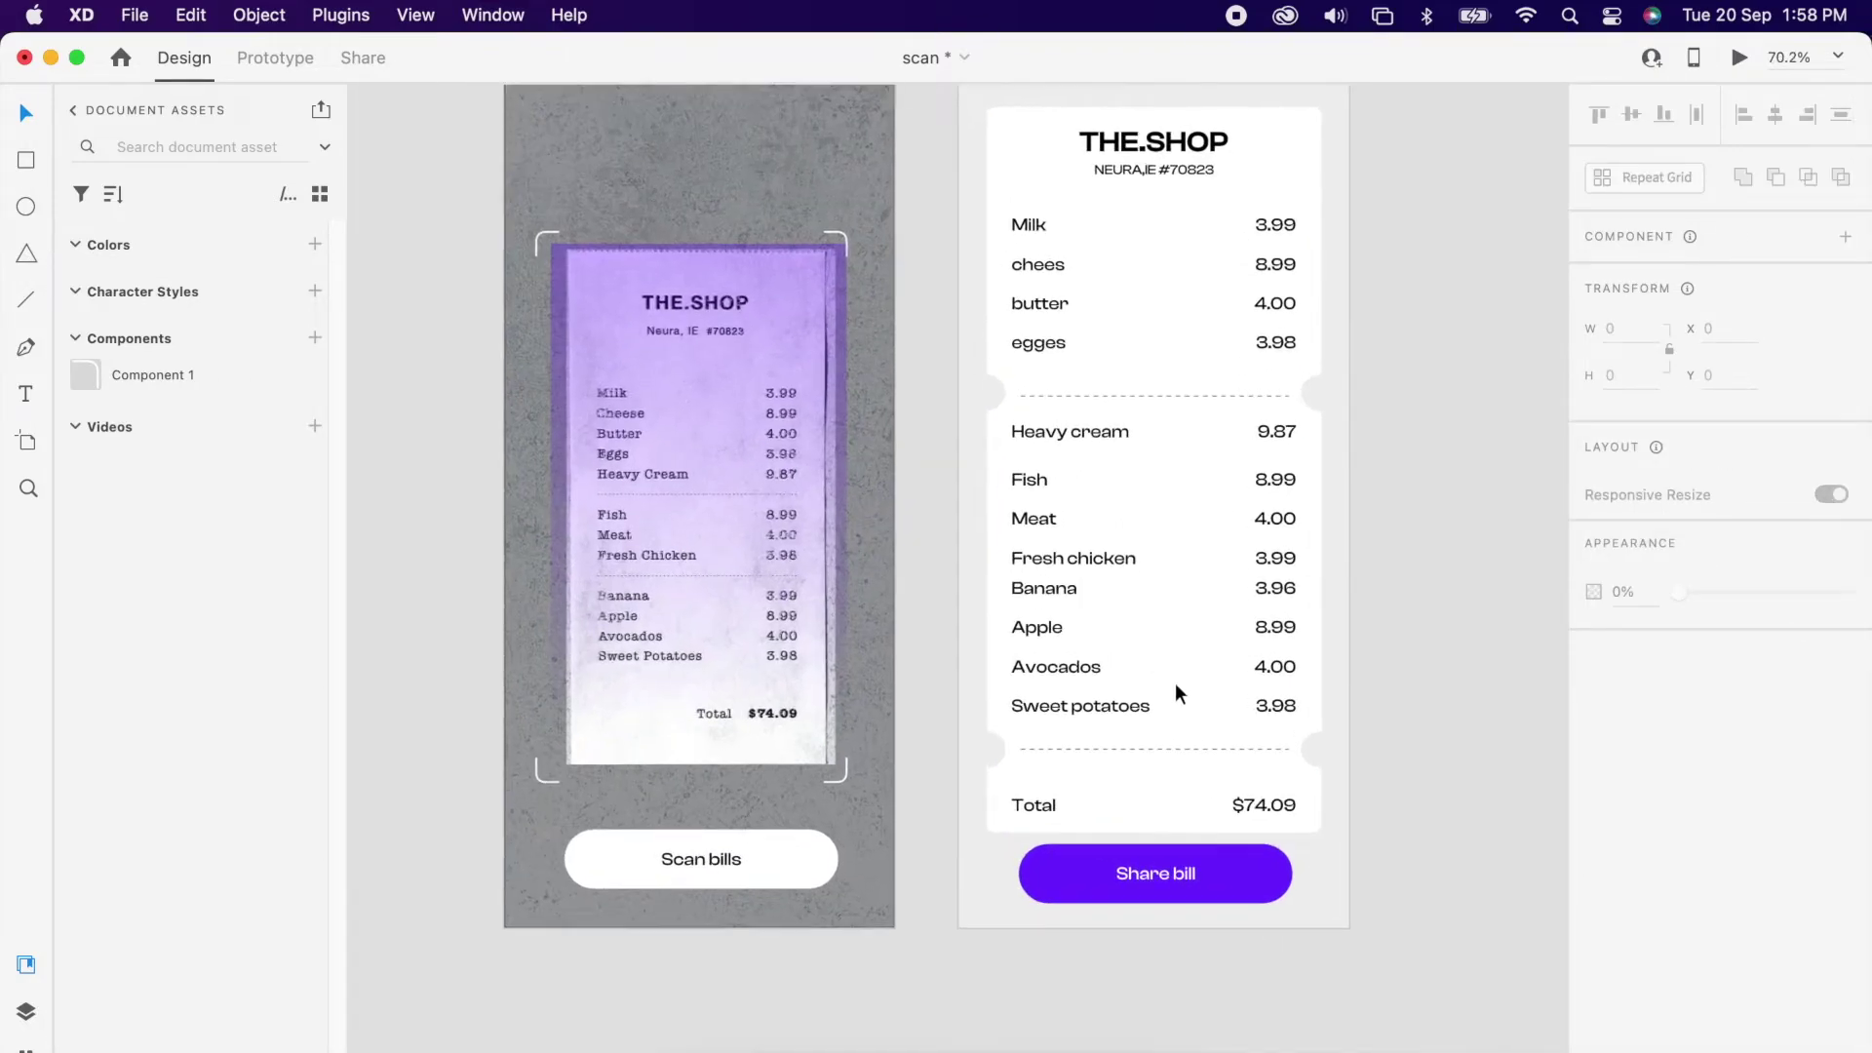
pyautogui.scroll(-2, 1260, 722)
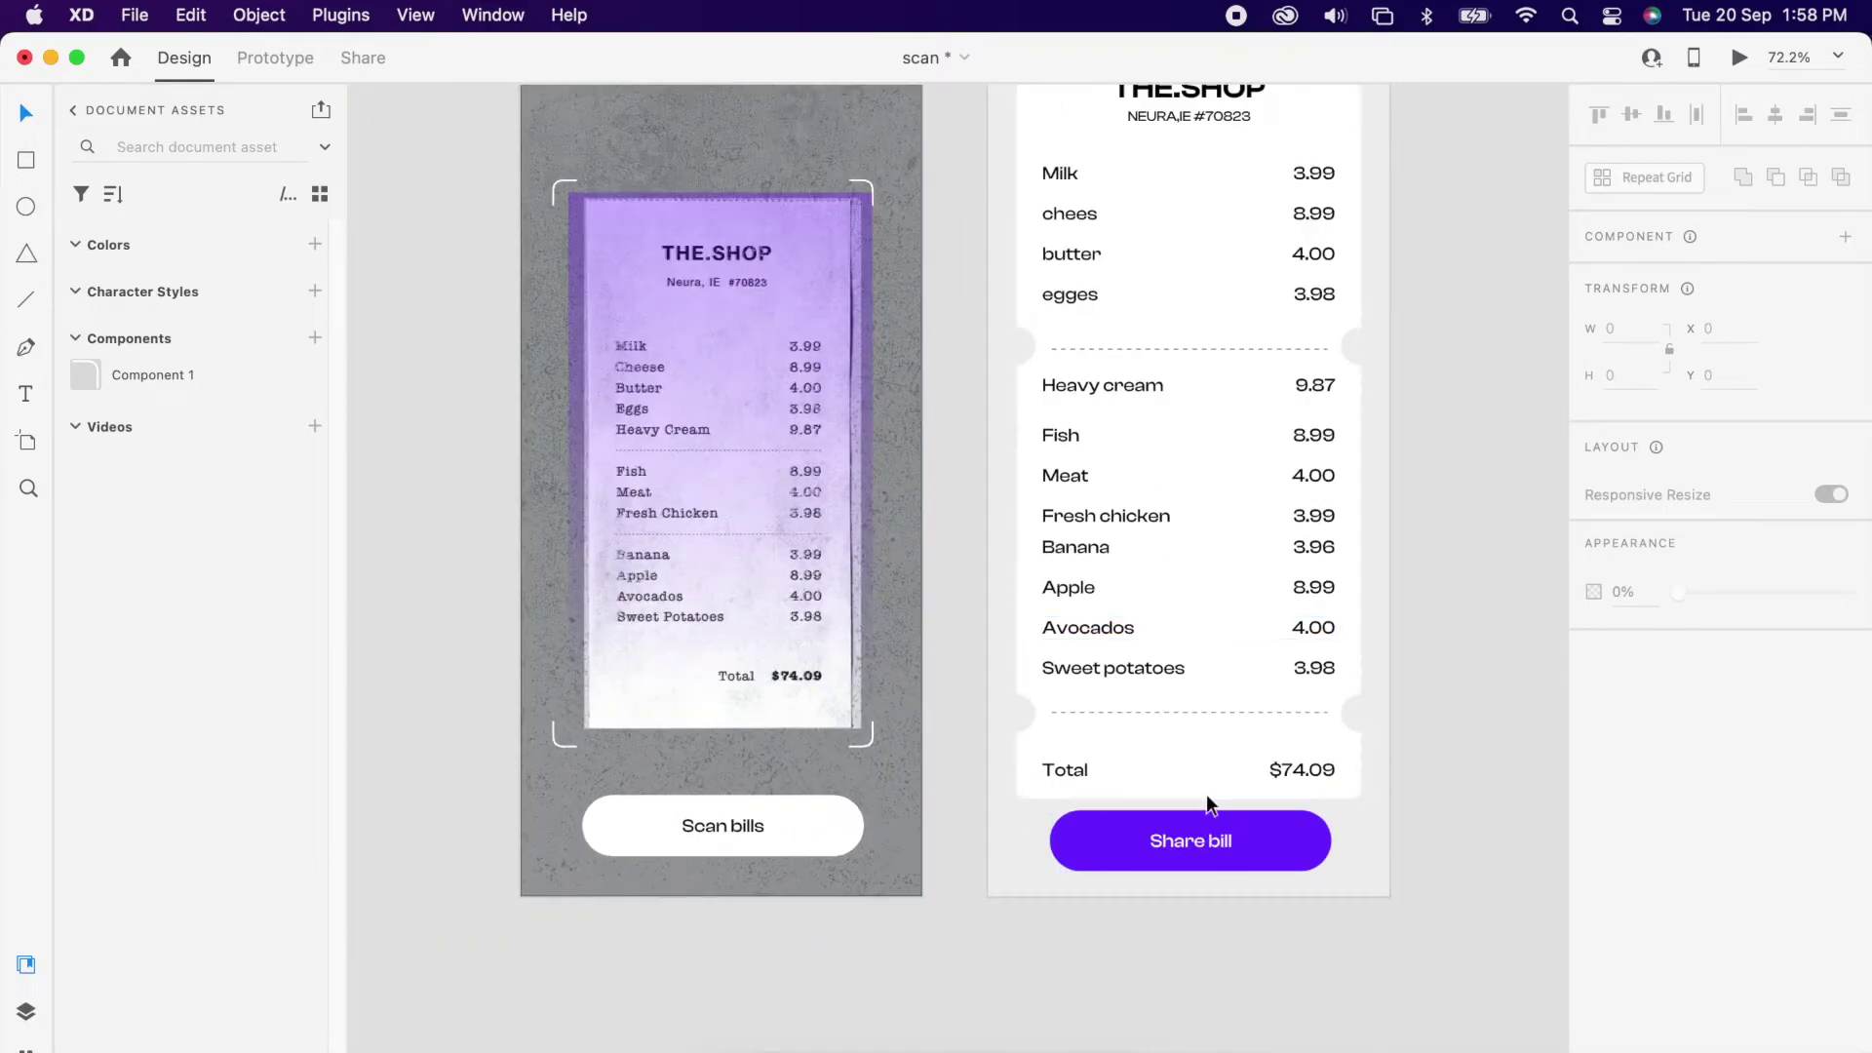
pyautogui.click(1277, 773)
pyautogui.scroll(-3, 1755, 799)
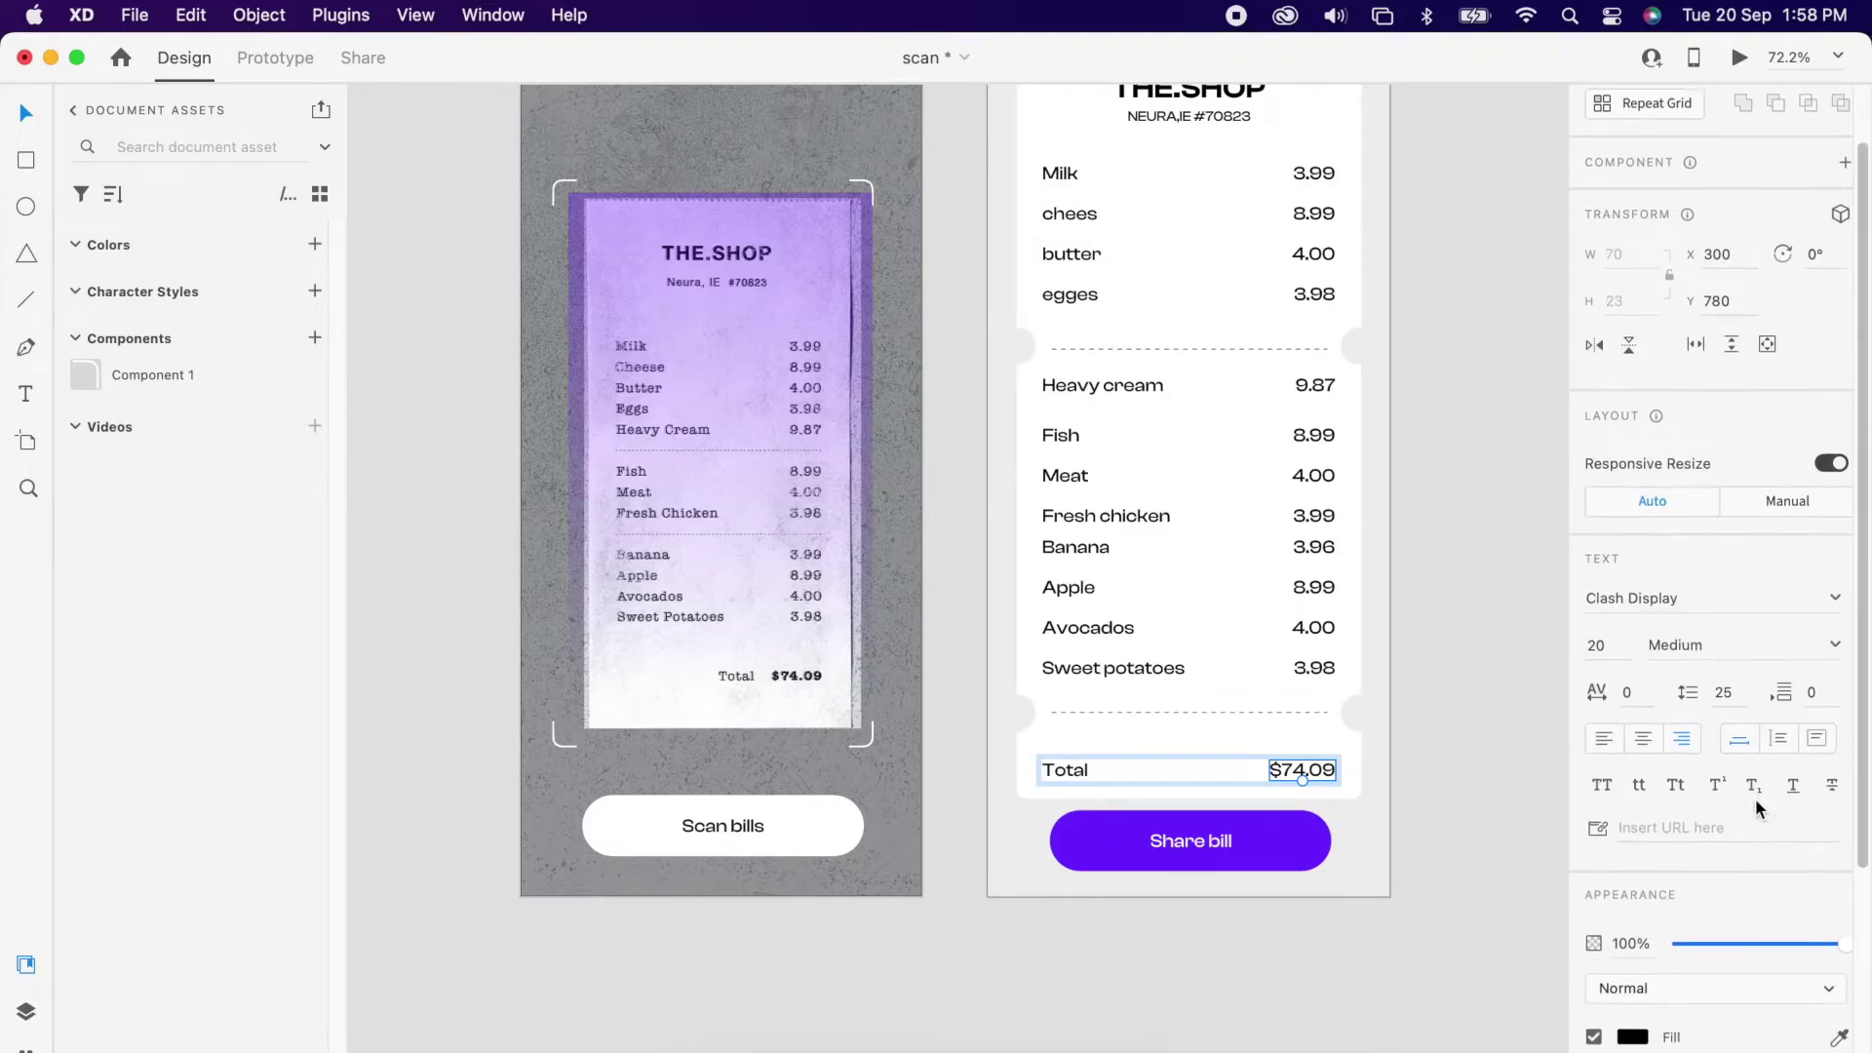
pyautogui.click(1835, 577)
pyautogui.click(1681, 690)
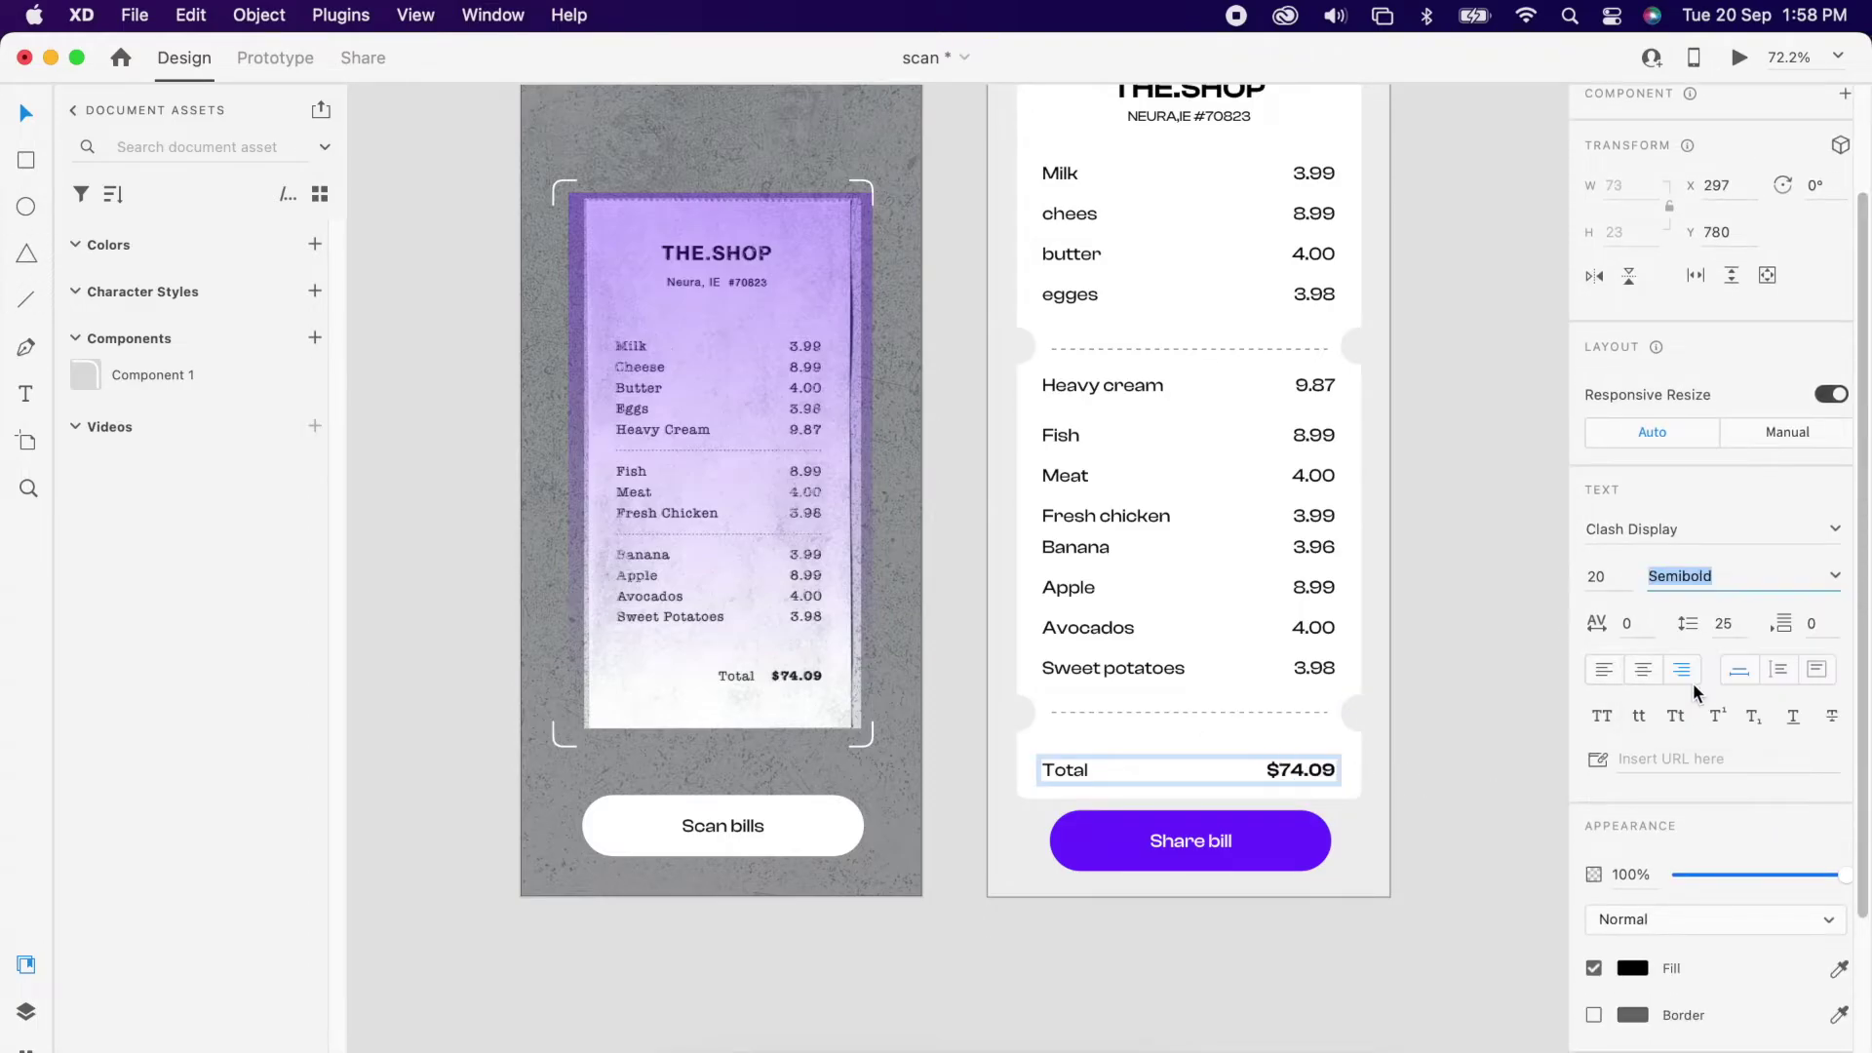
pyautogui.click(1453, 770)
pyautogui.scroll(-2, 1215, 747)
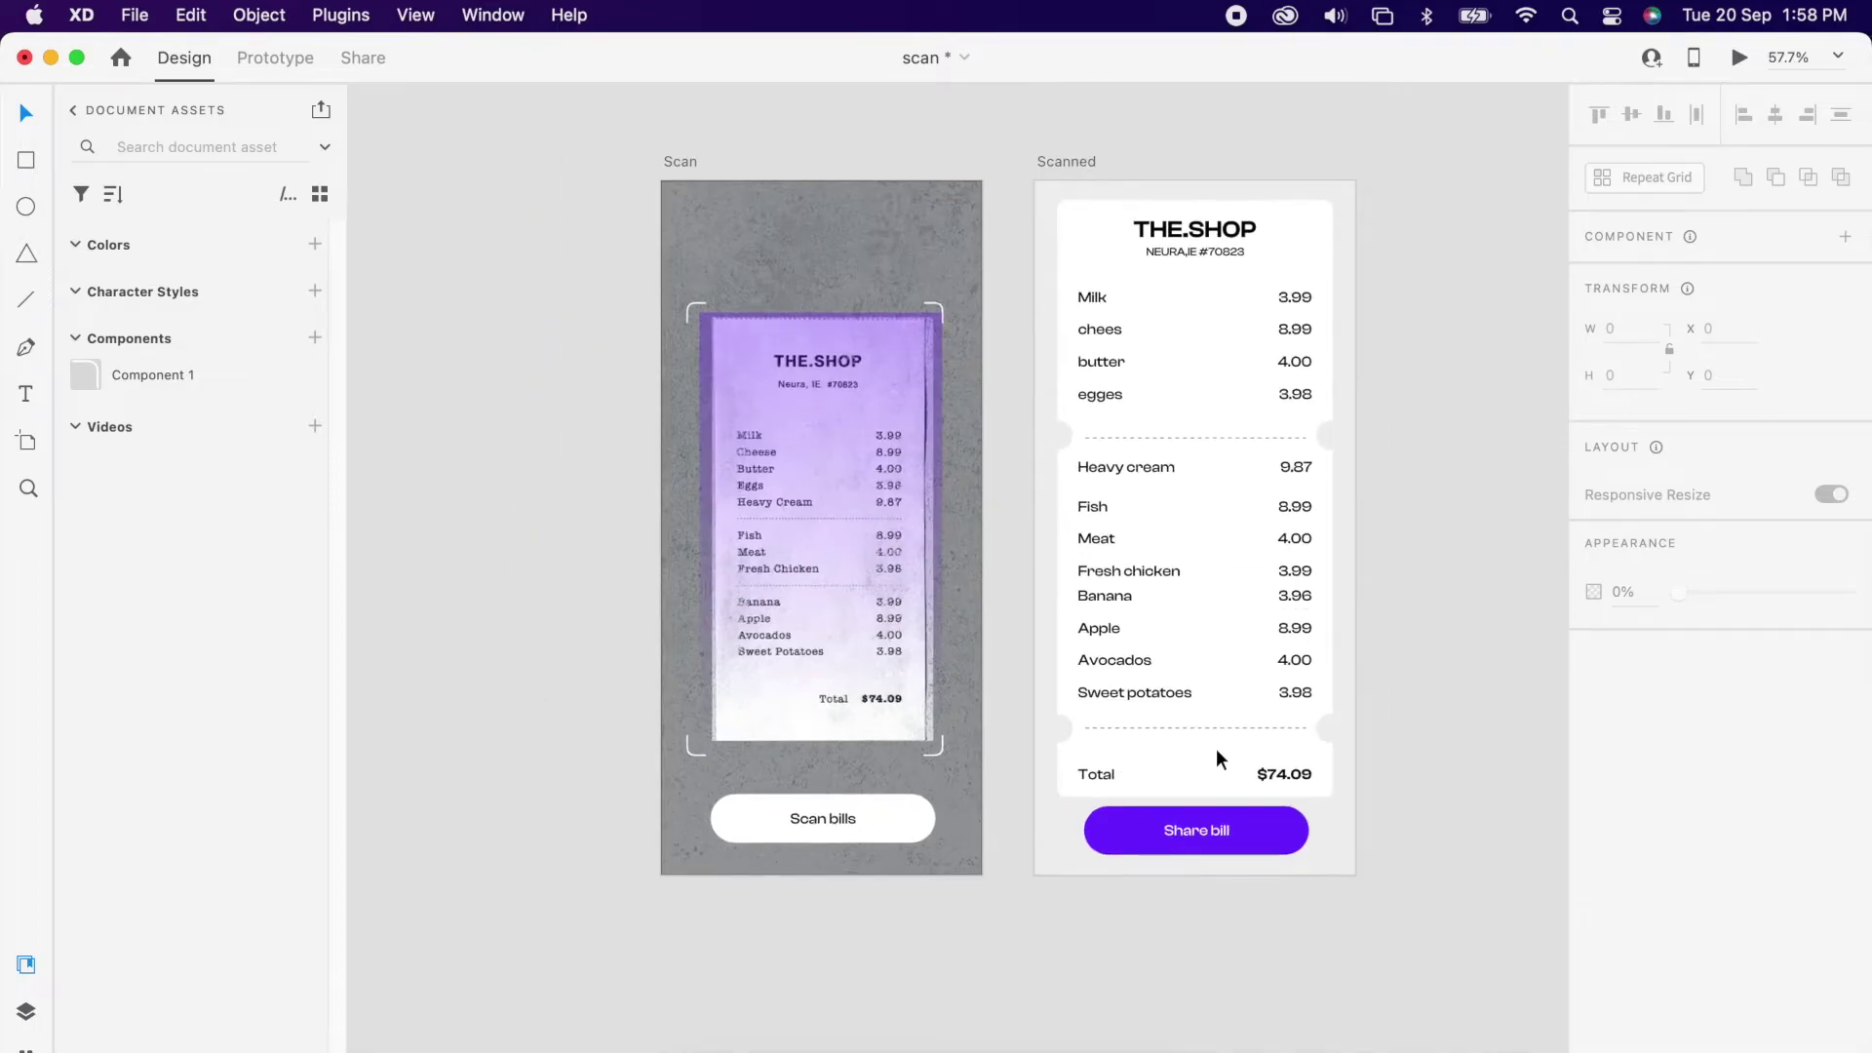
# Step: Duplicate the Scan artboard three times, placing the copies in a row to the left of the original
pyautogui.scroll(1, 1264, 722)
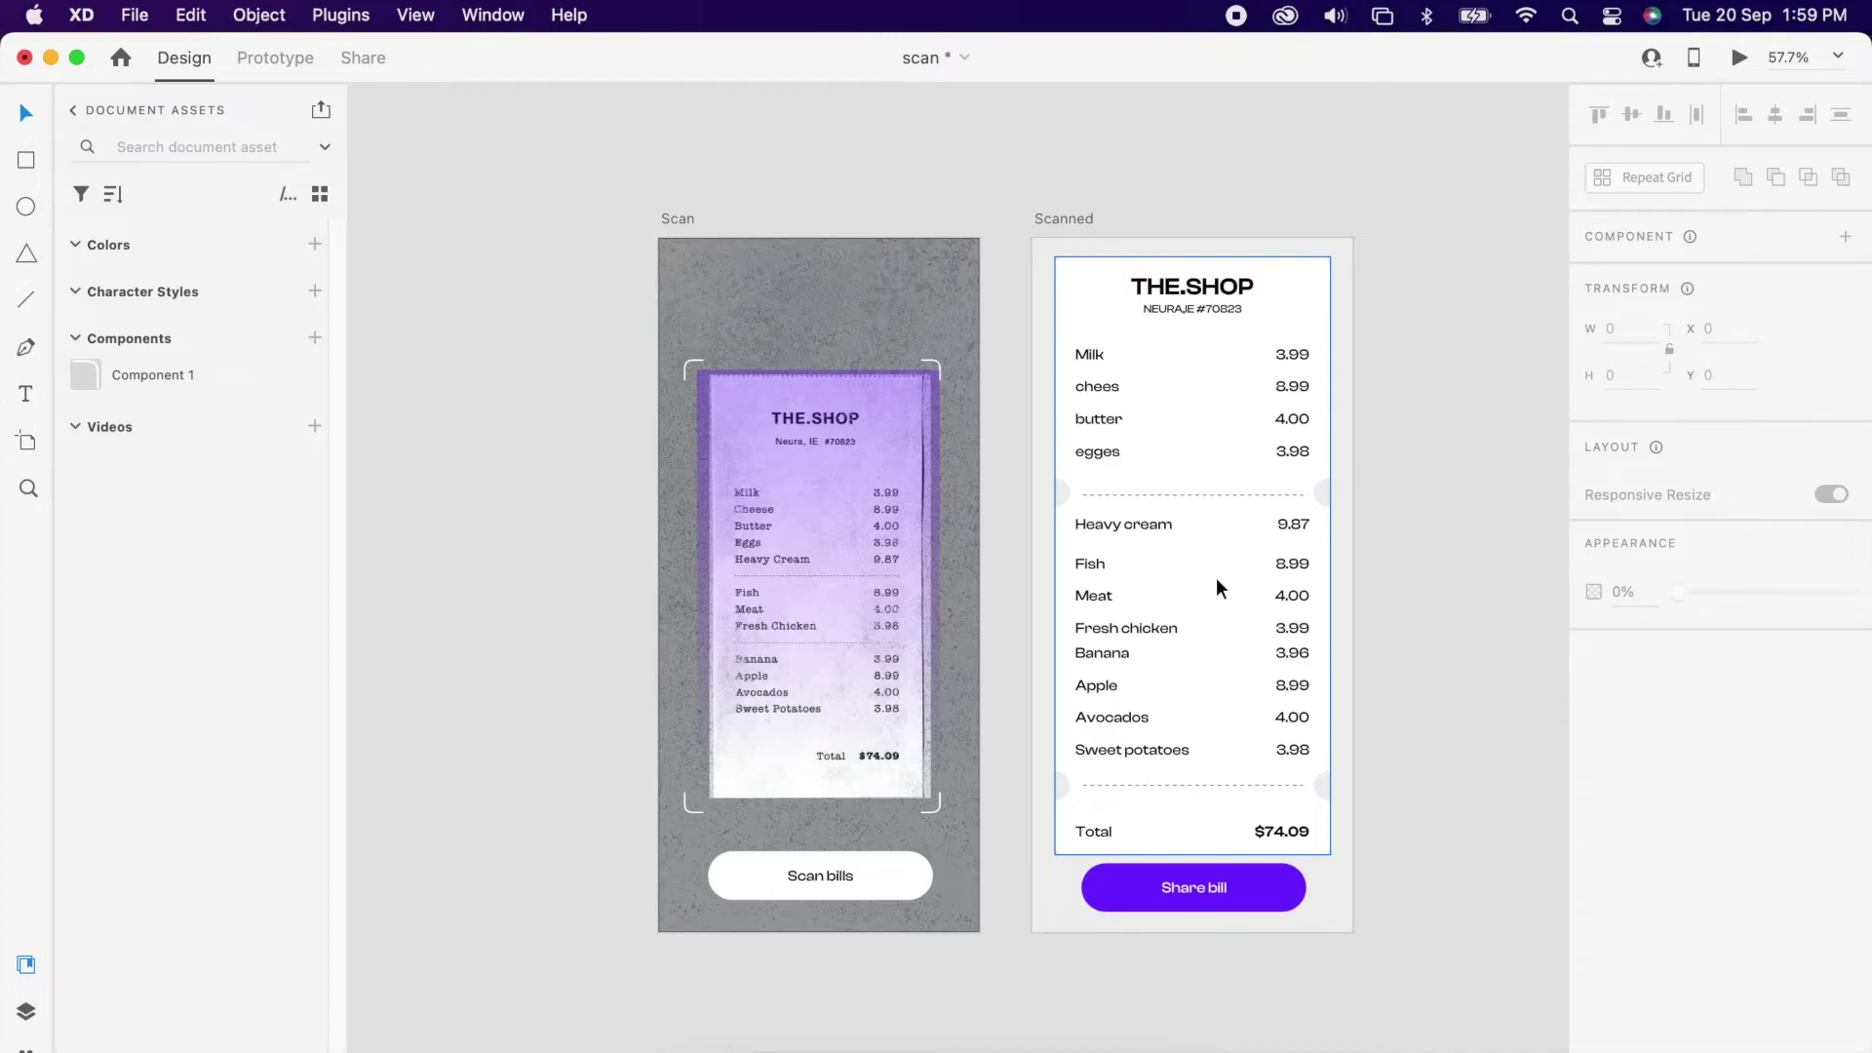
pyautogui.scroll(-2, 899, 358)
pyautogui.hscroll(-5, 944, 318)
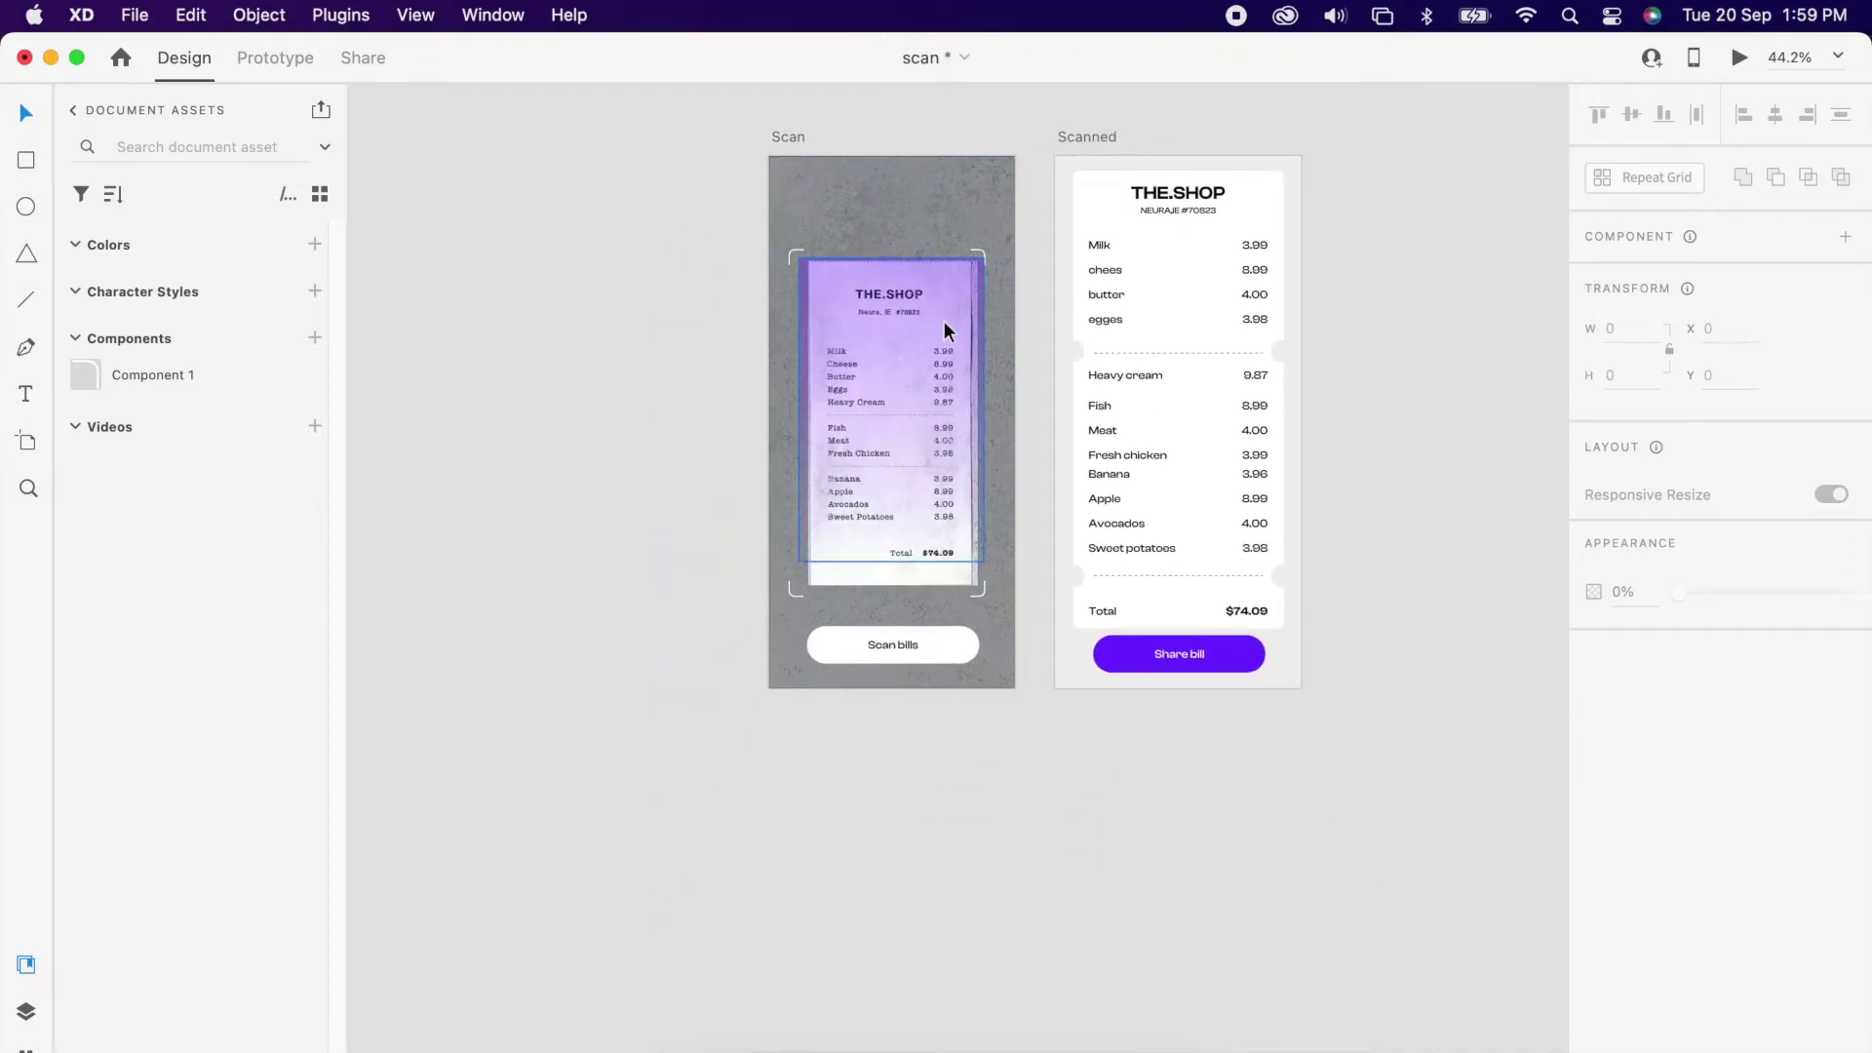
pyautogui.scroll(-2, 883, 335)
pyautogui.click(1077, 325)
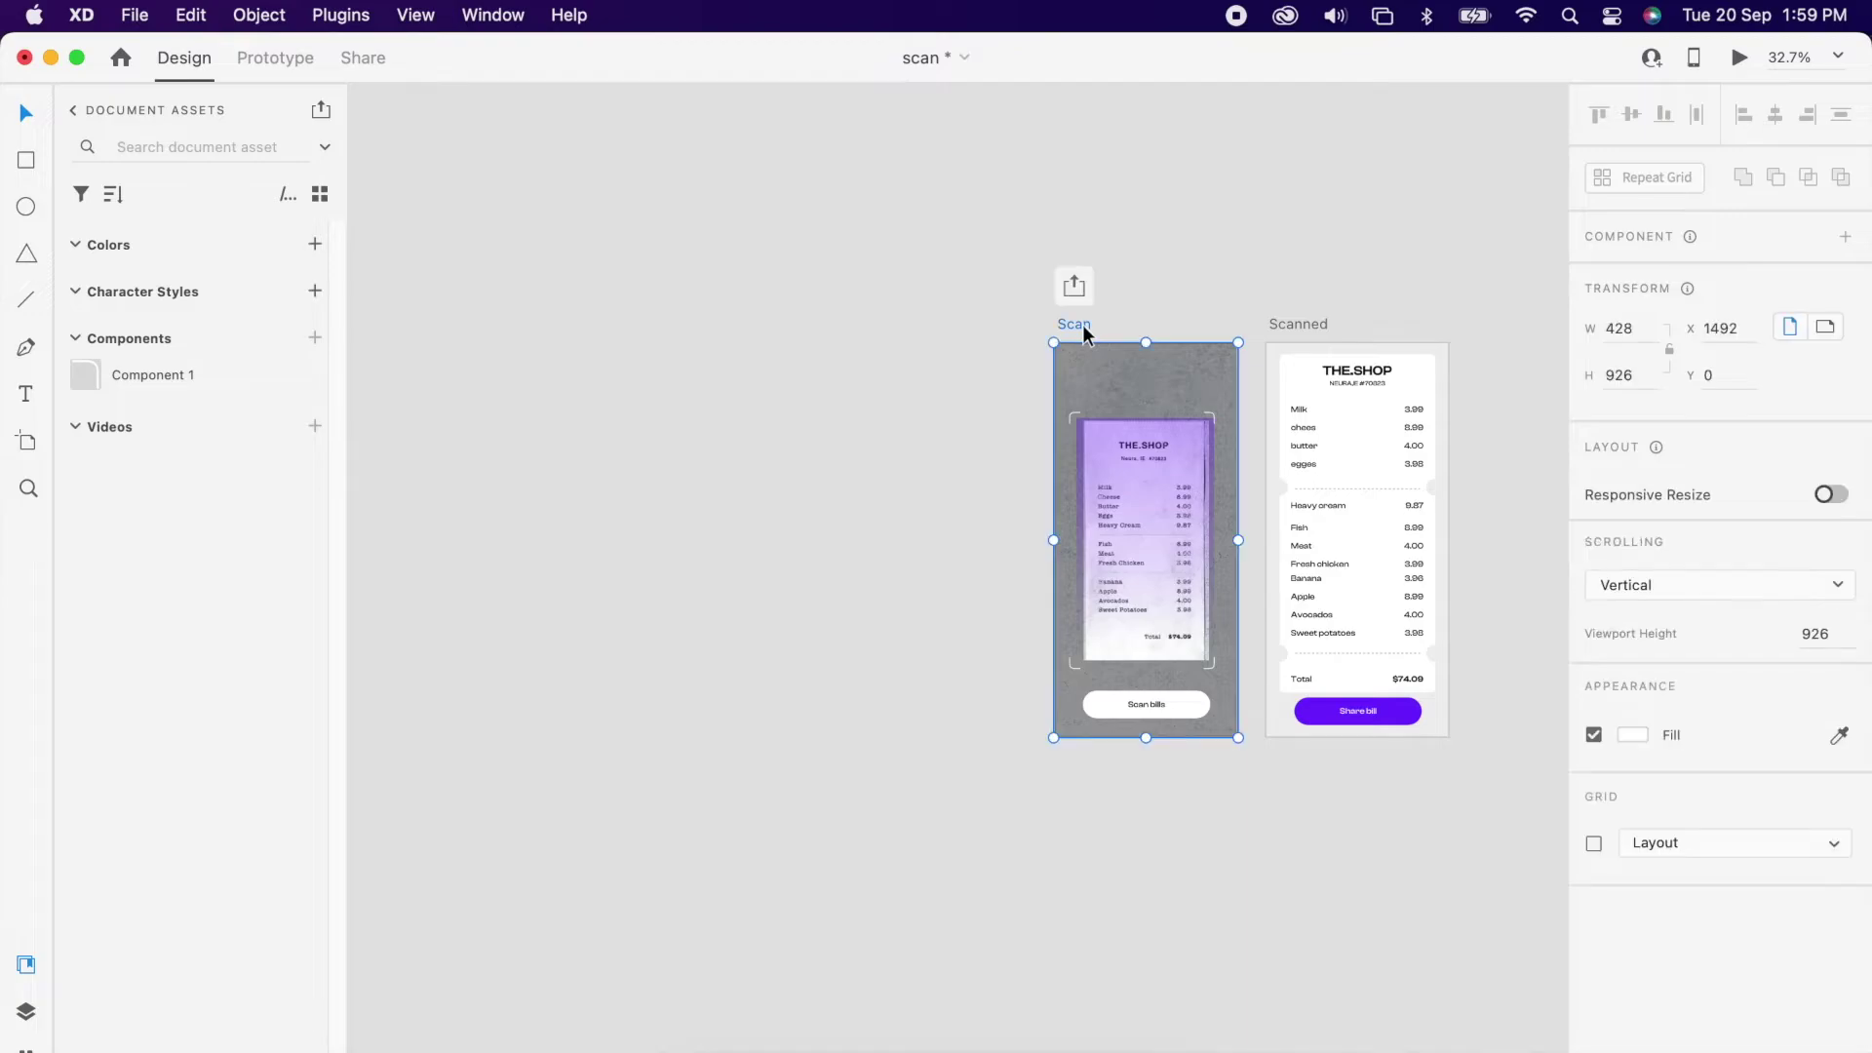
pyautogui.moveTo(1075, 326); pyautogui.dragTo(666, 332)
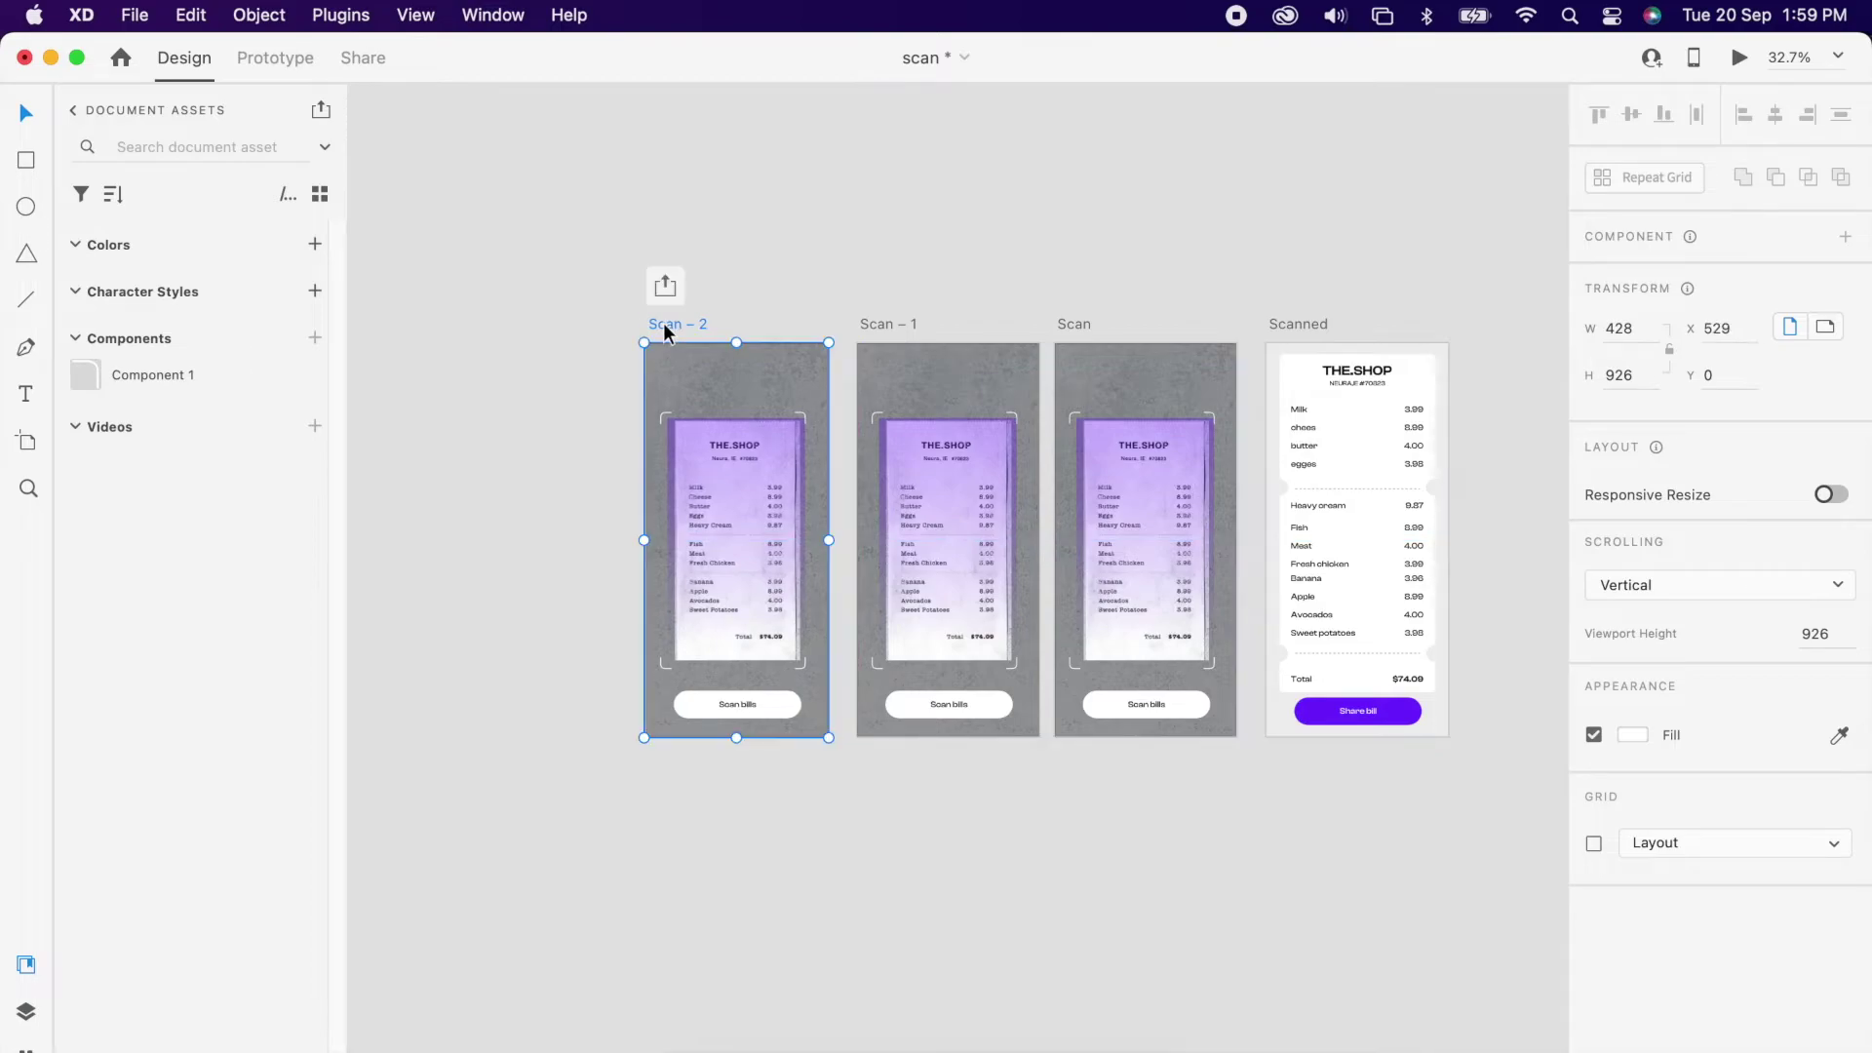
pyautogui.click(781, 763)
pyautogui.hscroll(-5, 780, 762)
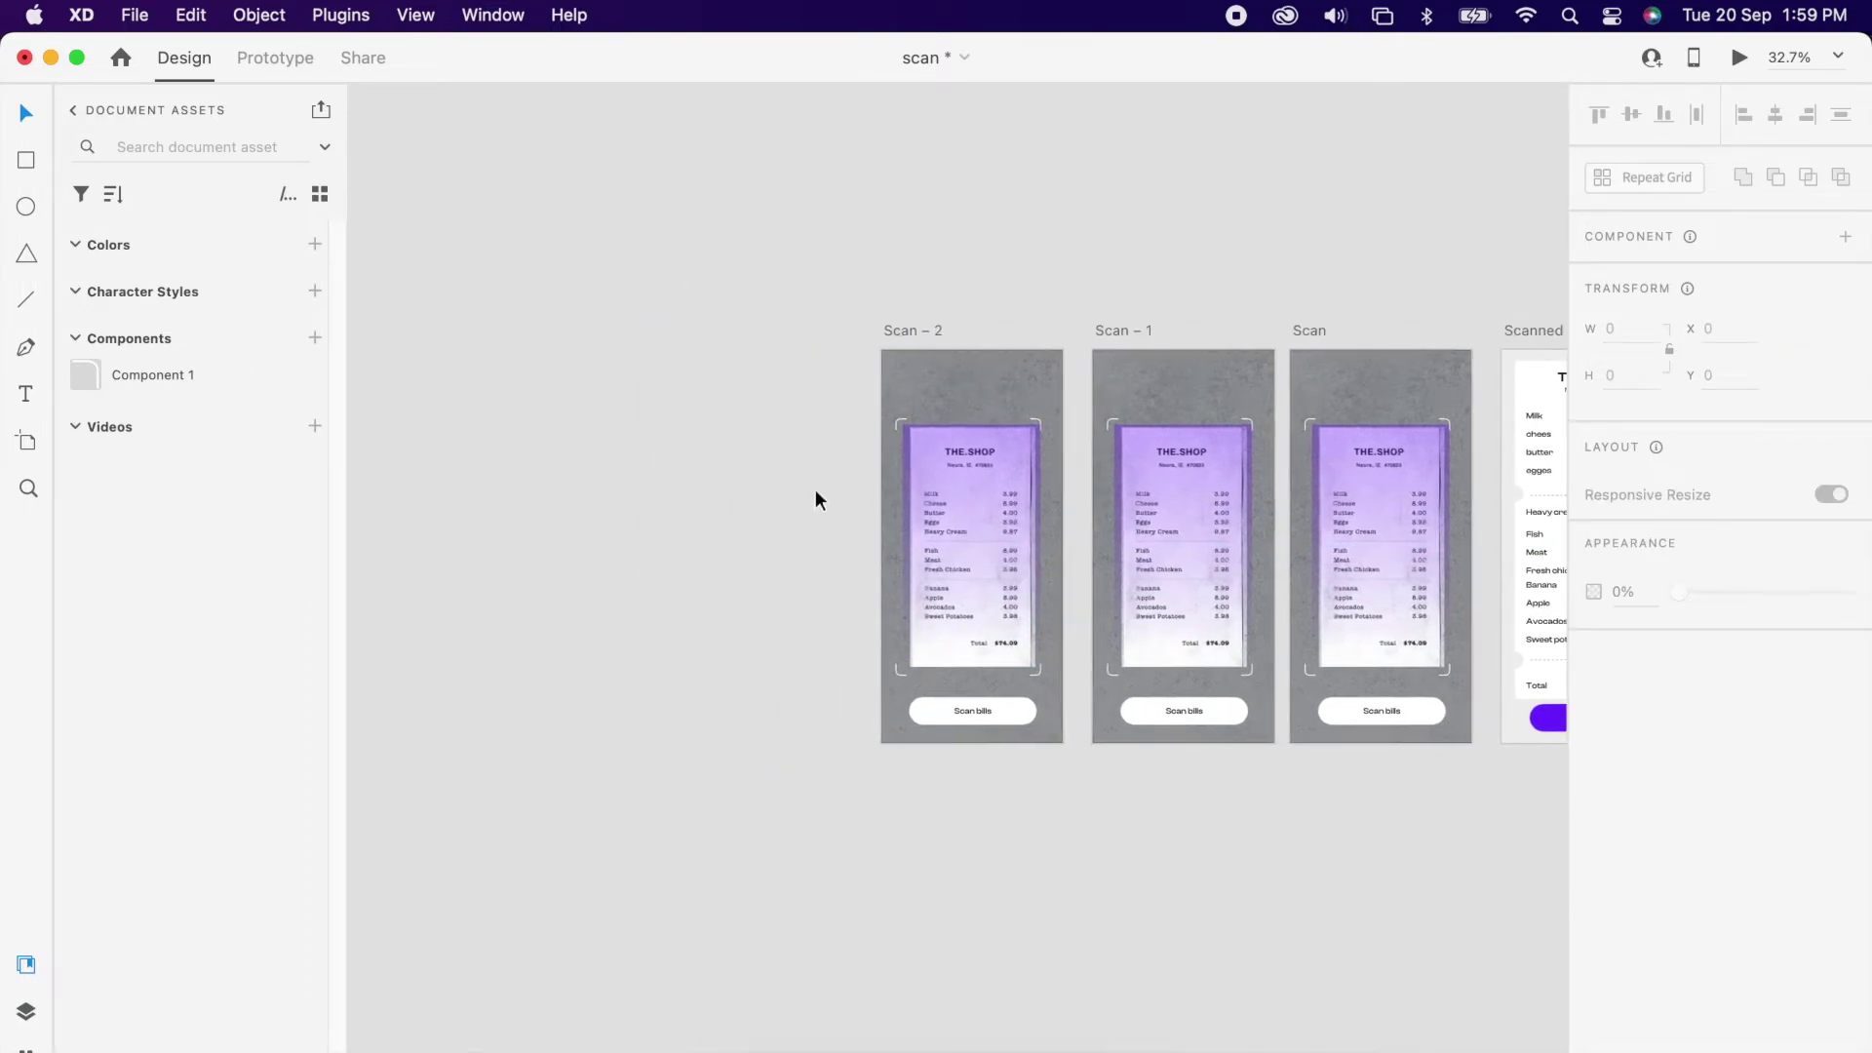
pyautogui.click(898, 332)
pyautogui.moveTo(898, 330); pyautogui.dragTo(716, 329)
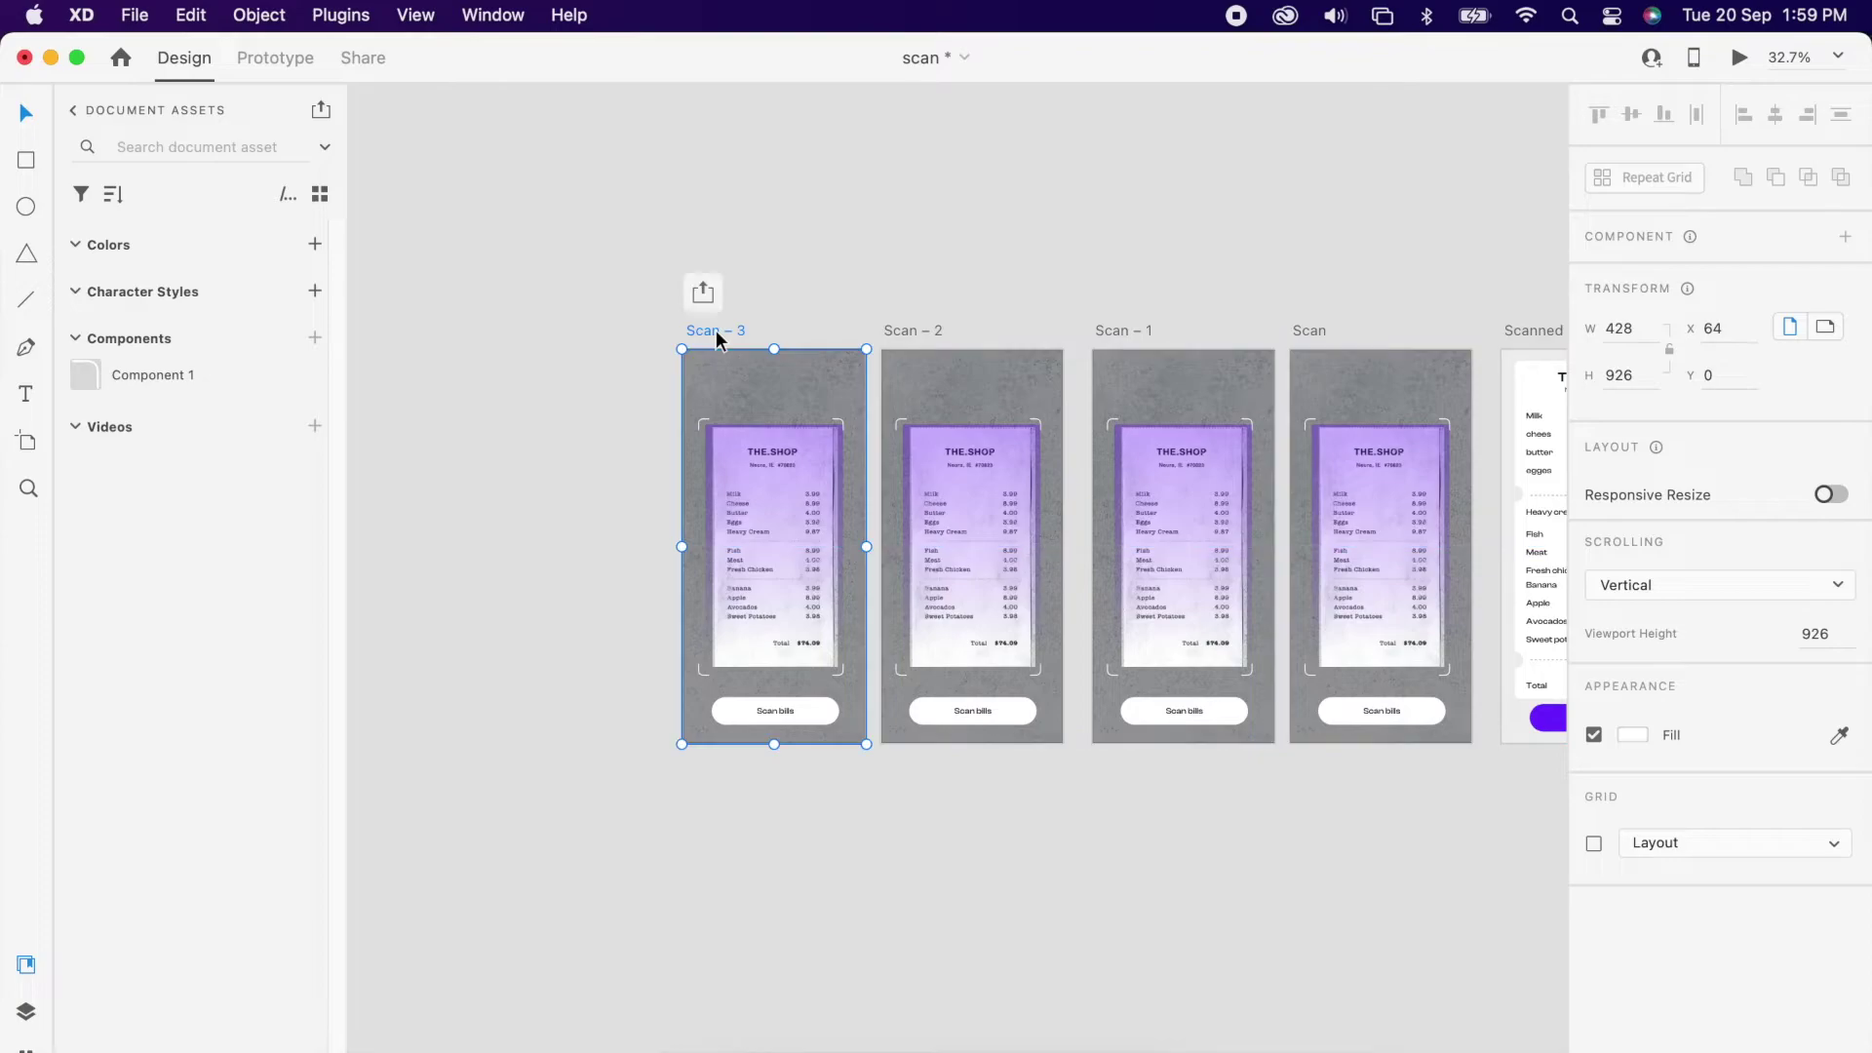
pyautogui.click(858, 870)
# Step: Set the opacity of the purple overlay and of the corner brackets on the Scan – 3 artboard to 0%
pyautogui.scroll(3, 789, 687)
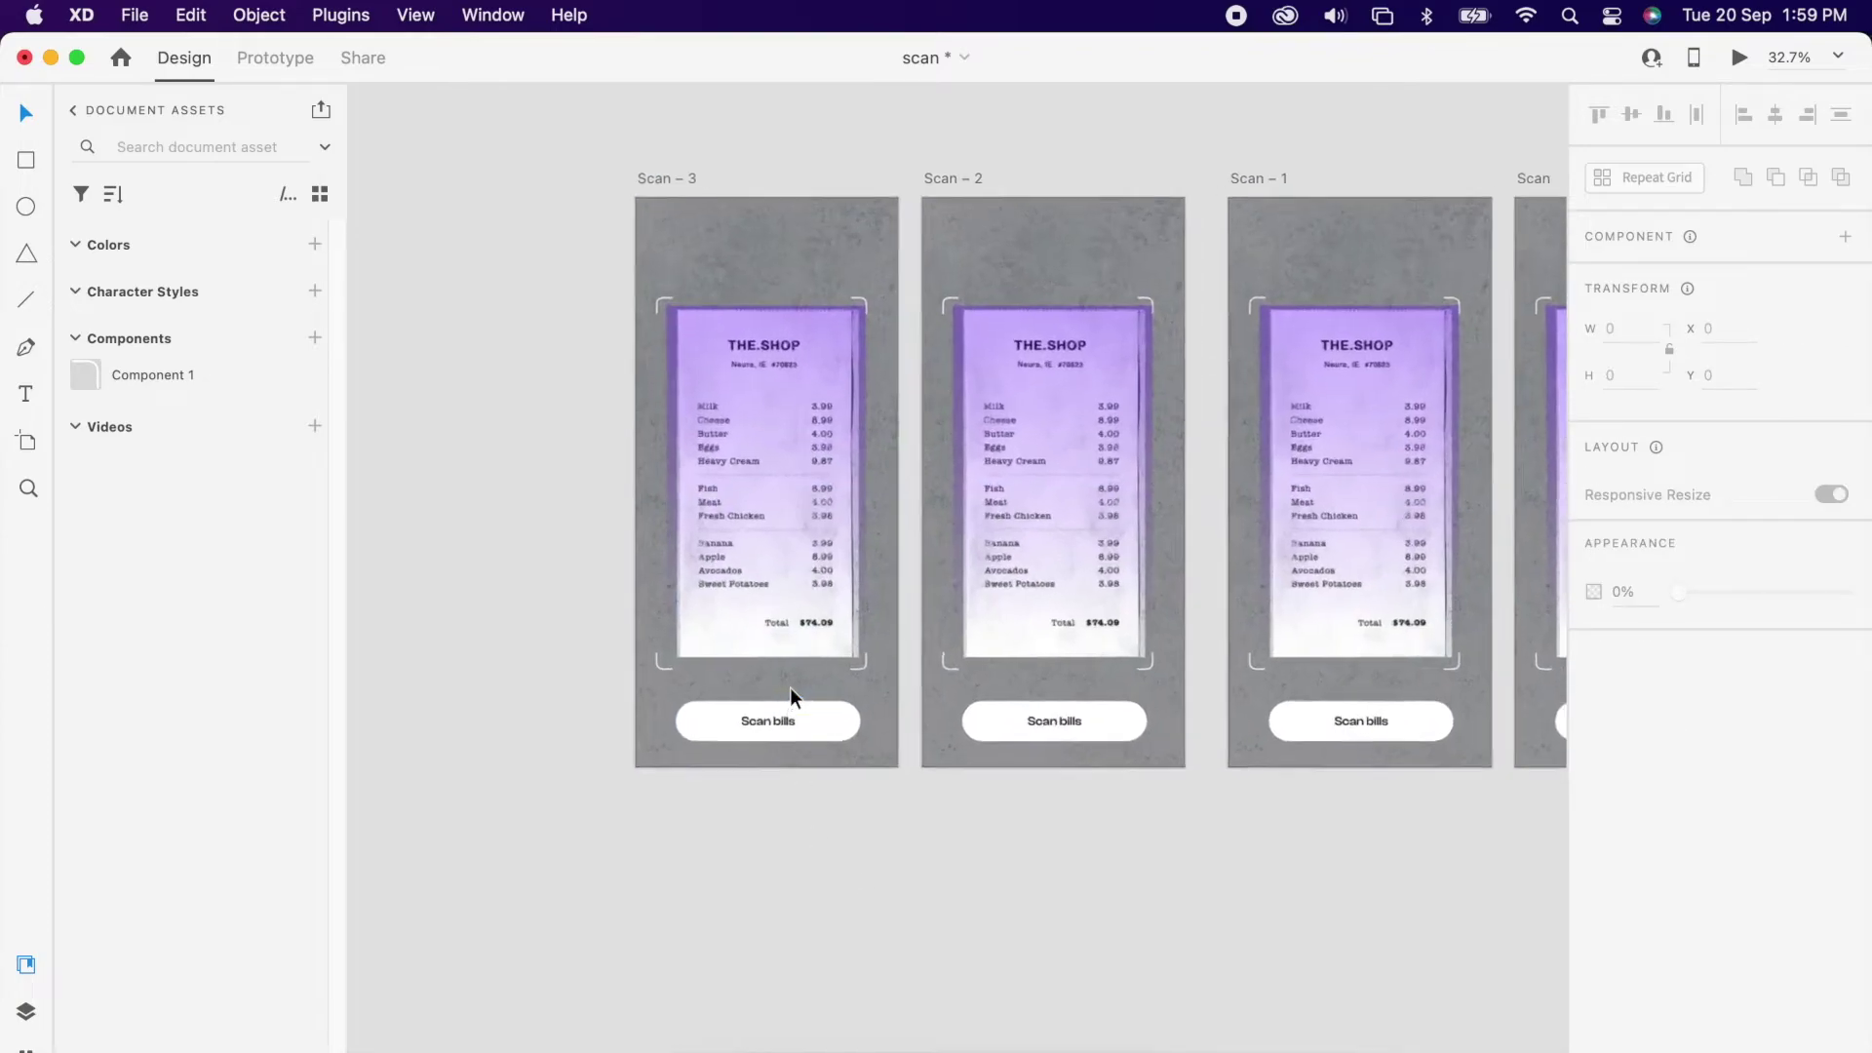
pyautogui.click(819, 425)
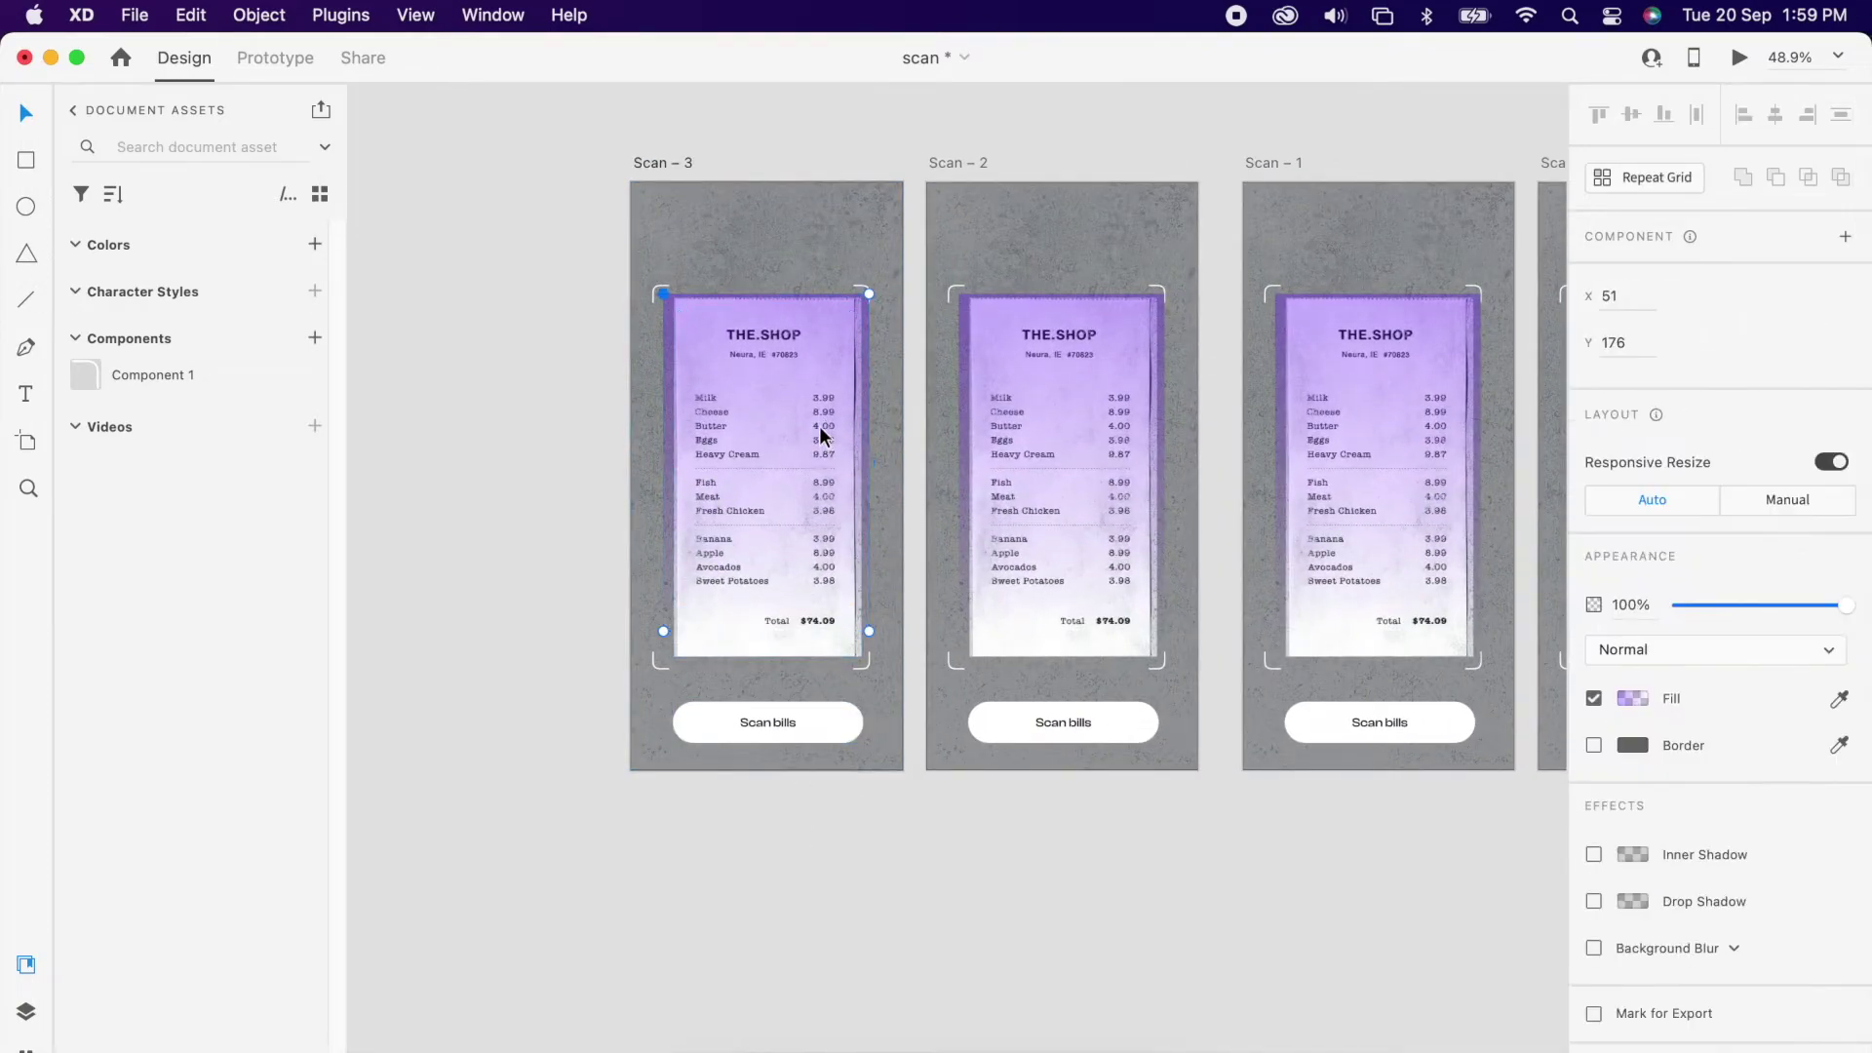
pyautogui.moveTo(1705, 707); pyautogui.dragTo(1673, 709)
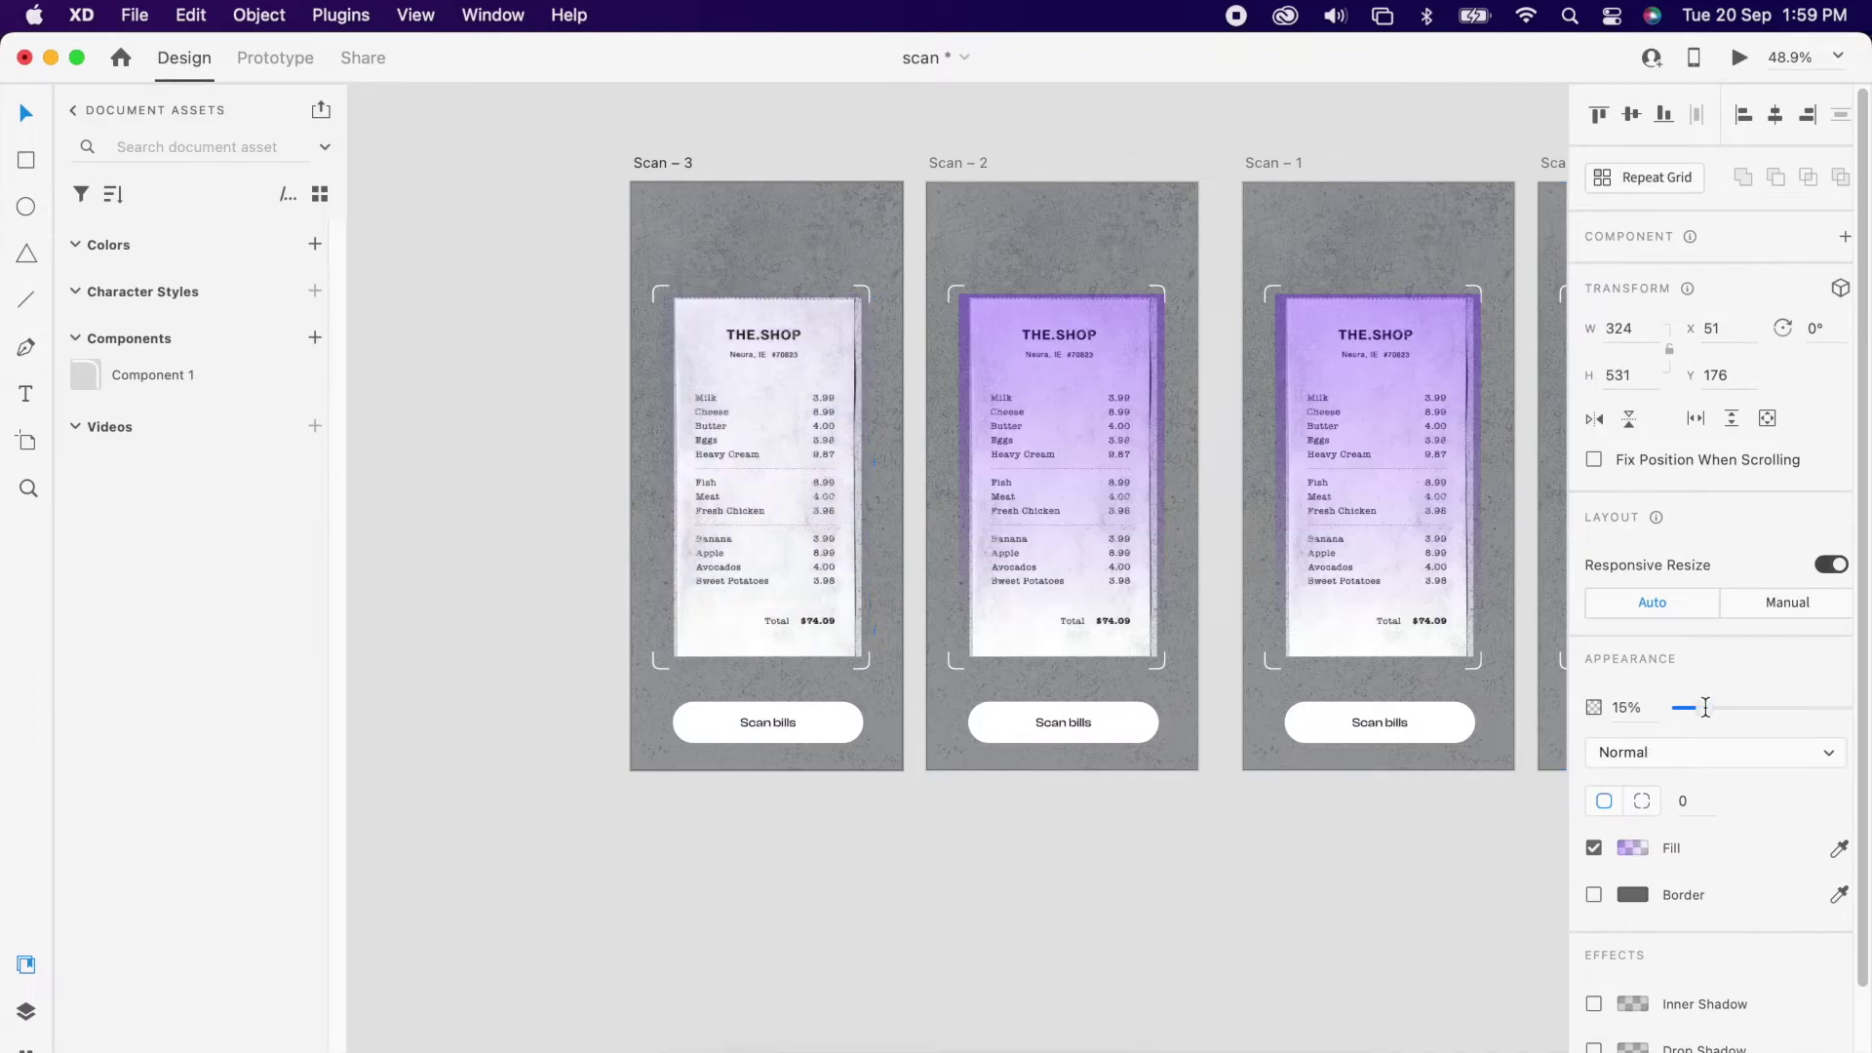
pyautogui.click(865, 290)
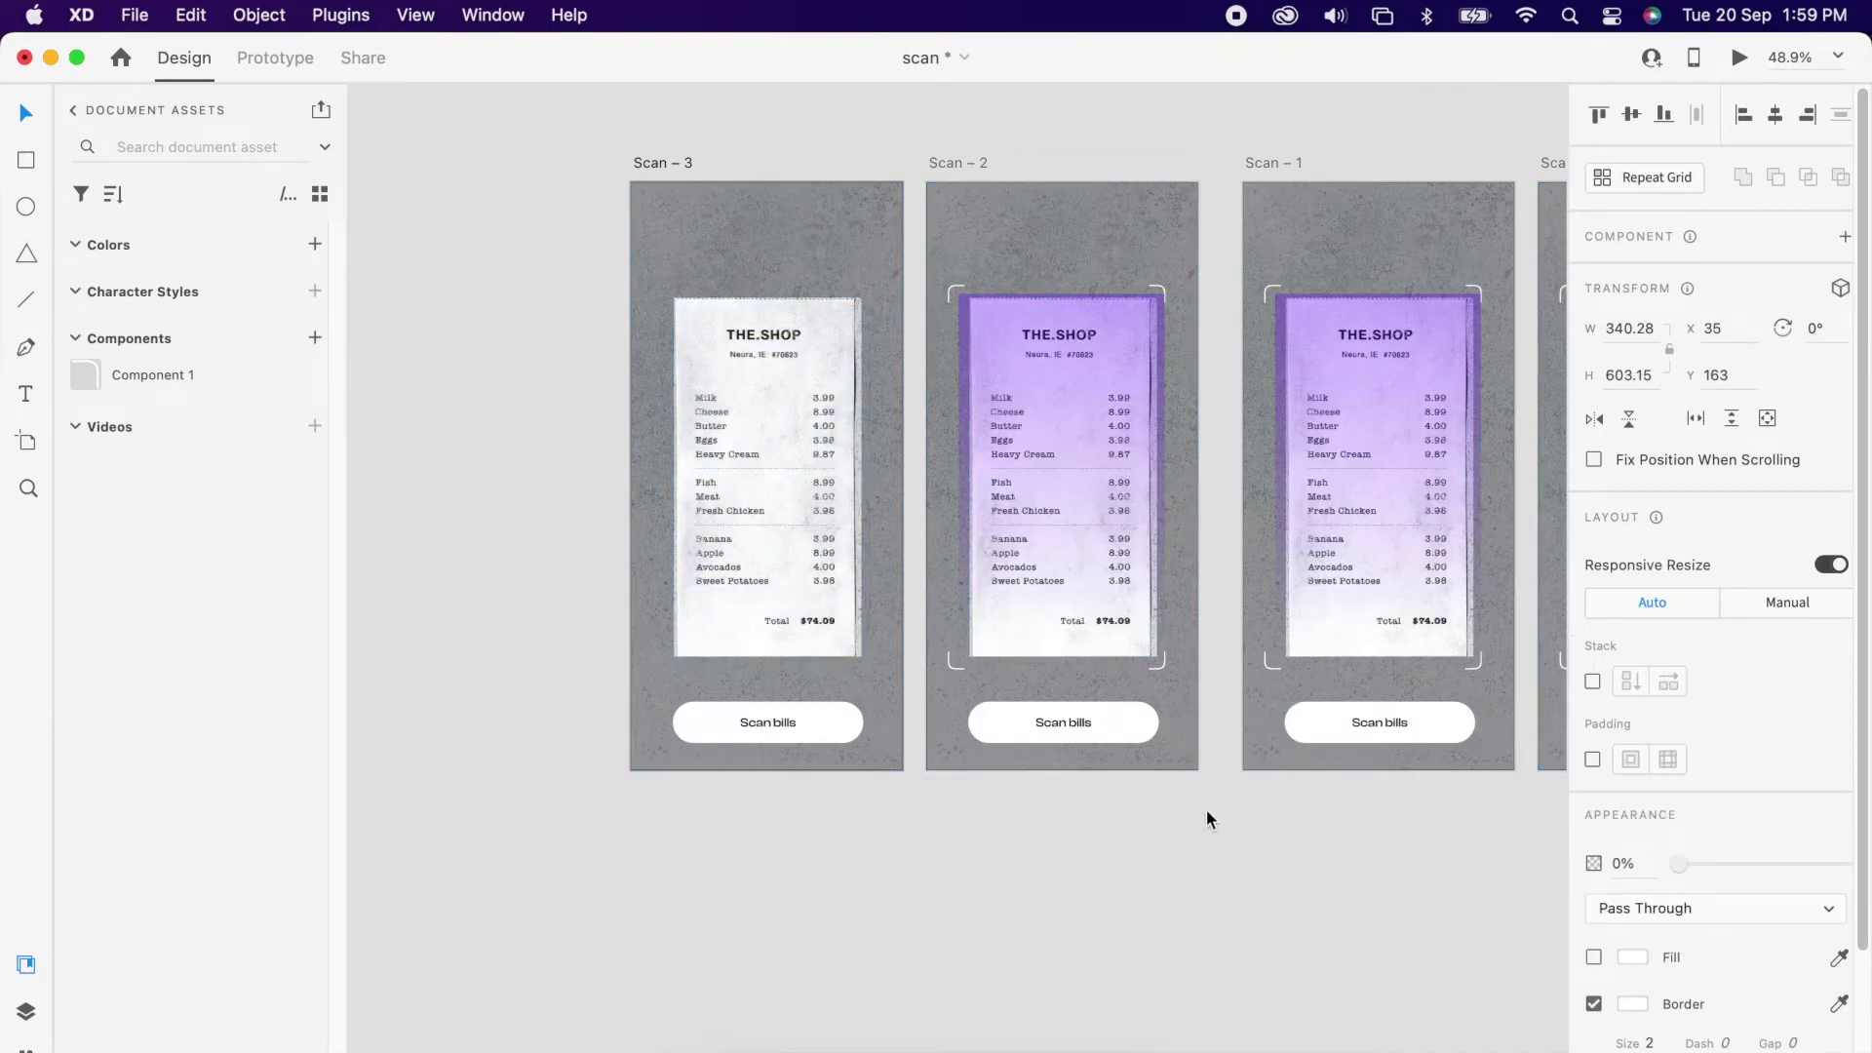
pyautogui.click(1139, 807)
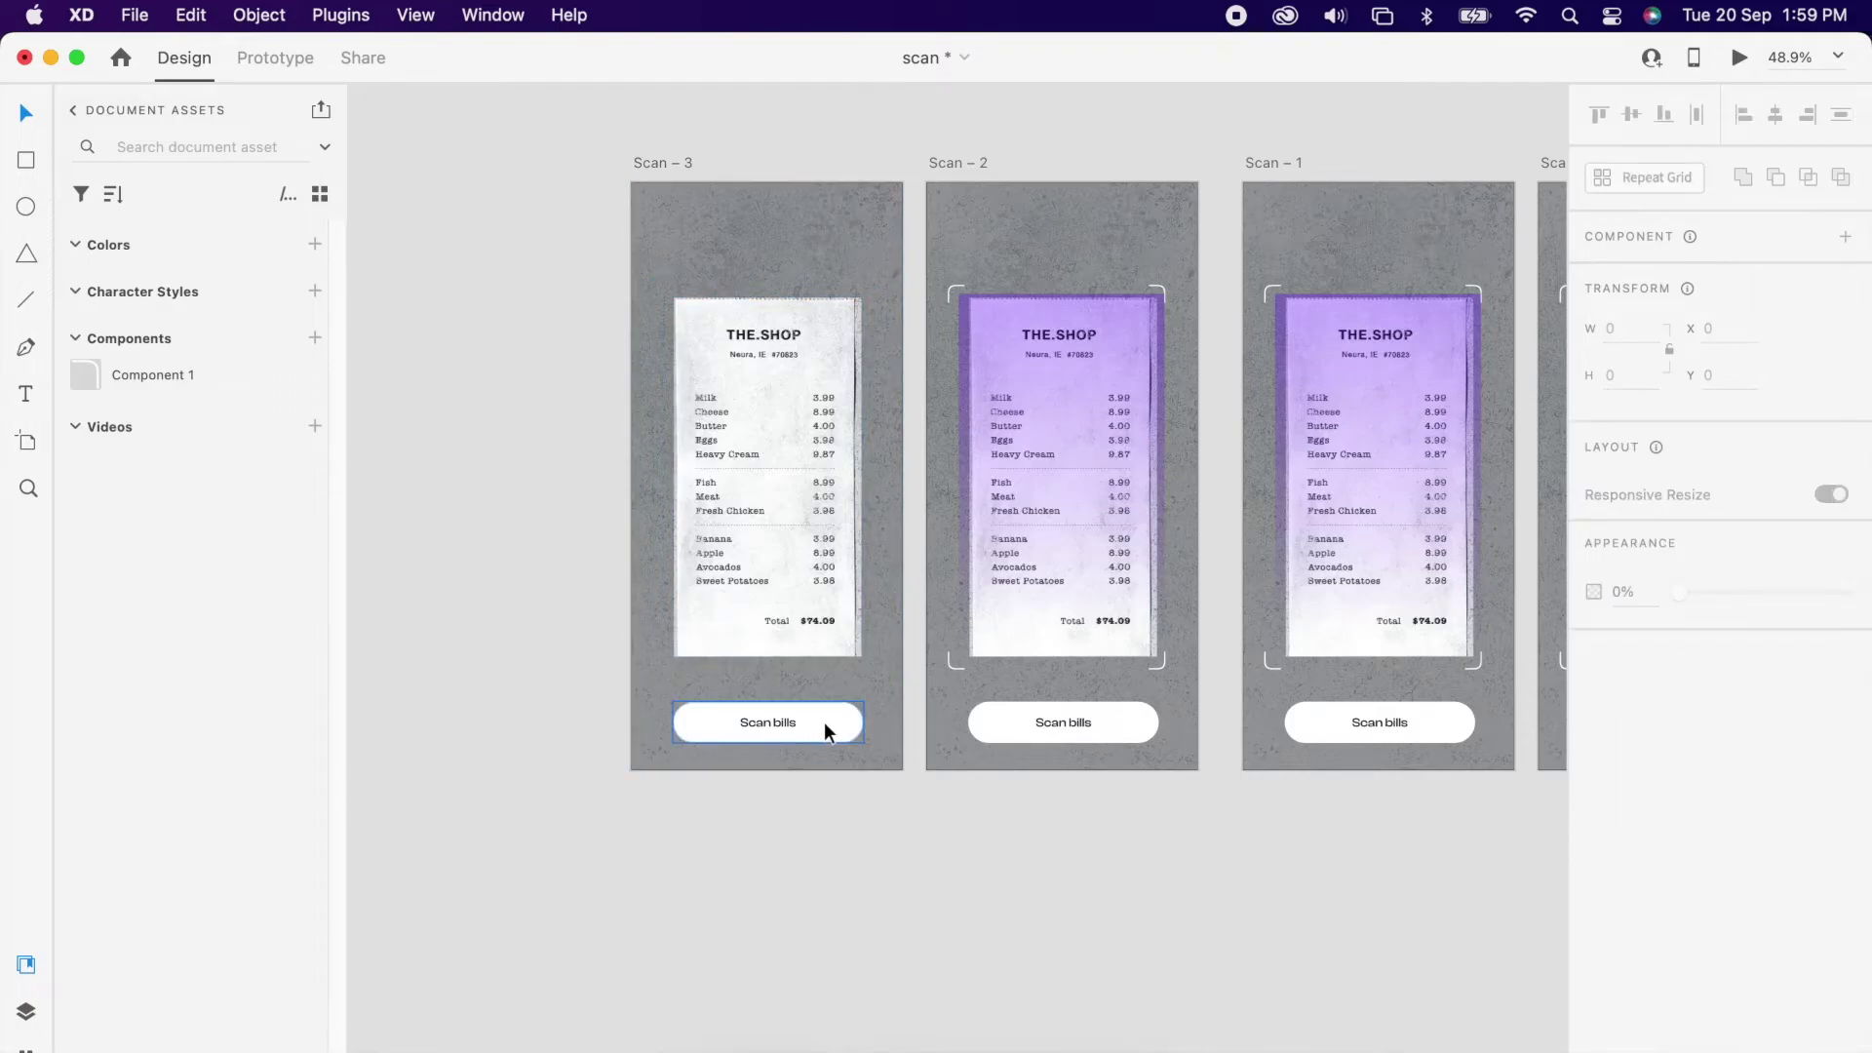
# Step: Change the button label on the Scan – 2 artboard to "Scanning.."
pyautogui.hscroll(3, 813, 729)
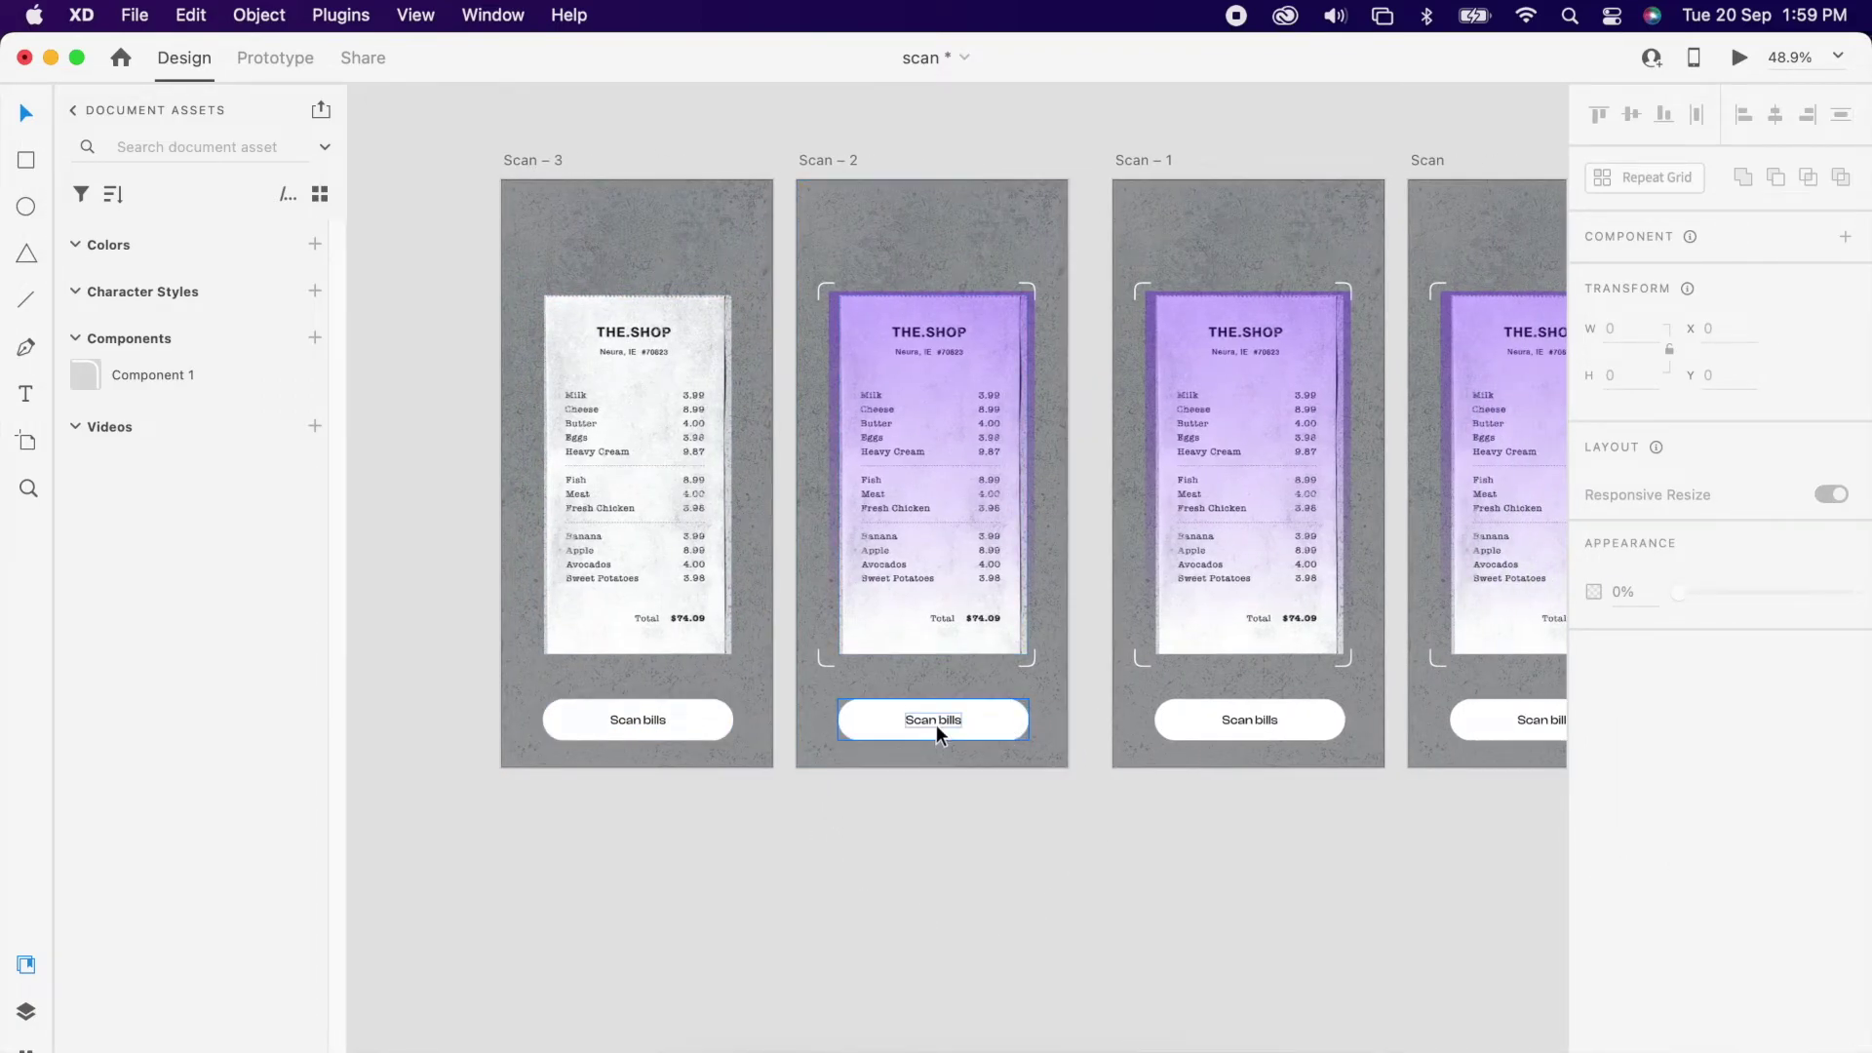
pyautogui.click(936, 727)
pyautogui.scroll(5, 936, 727)
pyautogui.doubleClick(940, 718)
pyautogui.press('super+a')
pyautogui.write('sc')
pyautogui.write('anninf')
pyautogui.press('BackSpace')
pyautogui.write('.')
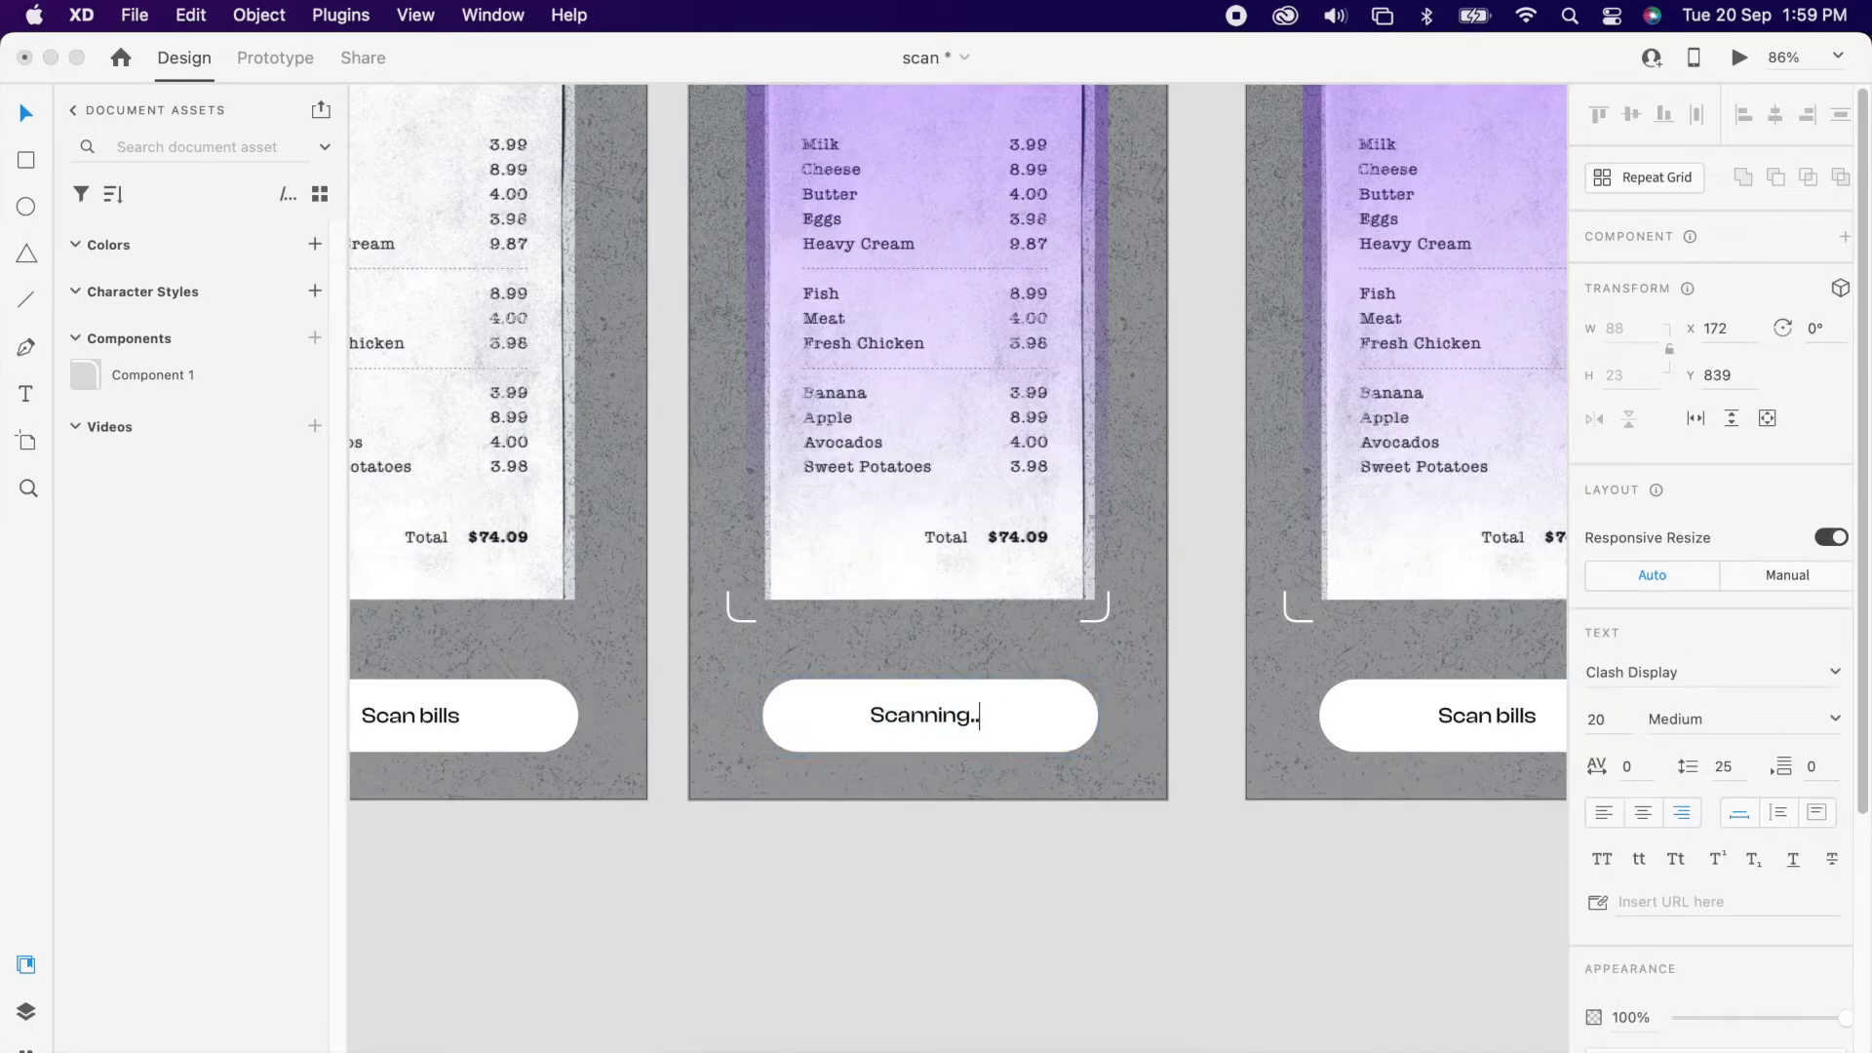
pyautogui.press('Escape')
# Step: Centre the "Scanning.." label within its button on the Scan – 2 artboard
pyautogui.click(1039, 754)
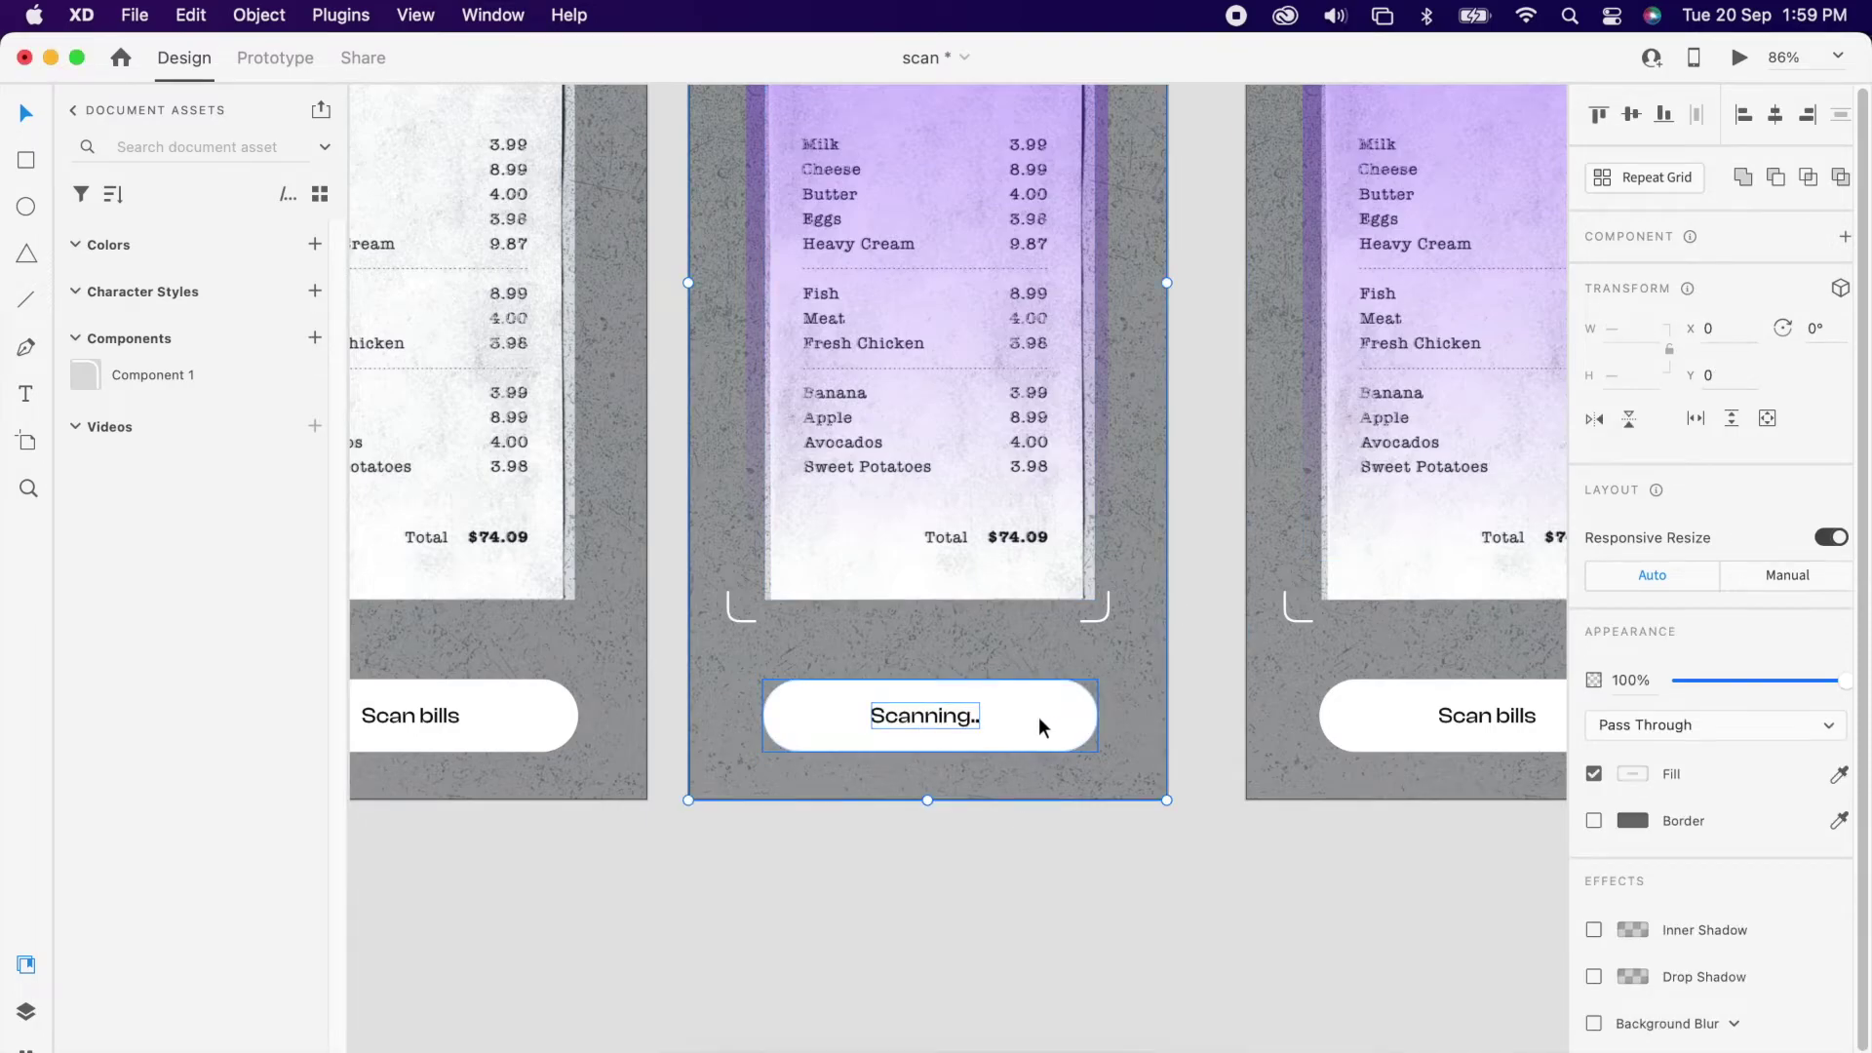
pyautogui.click(1775, 116)
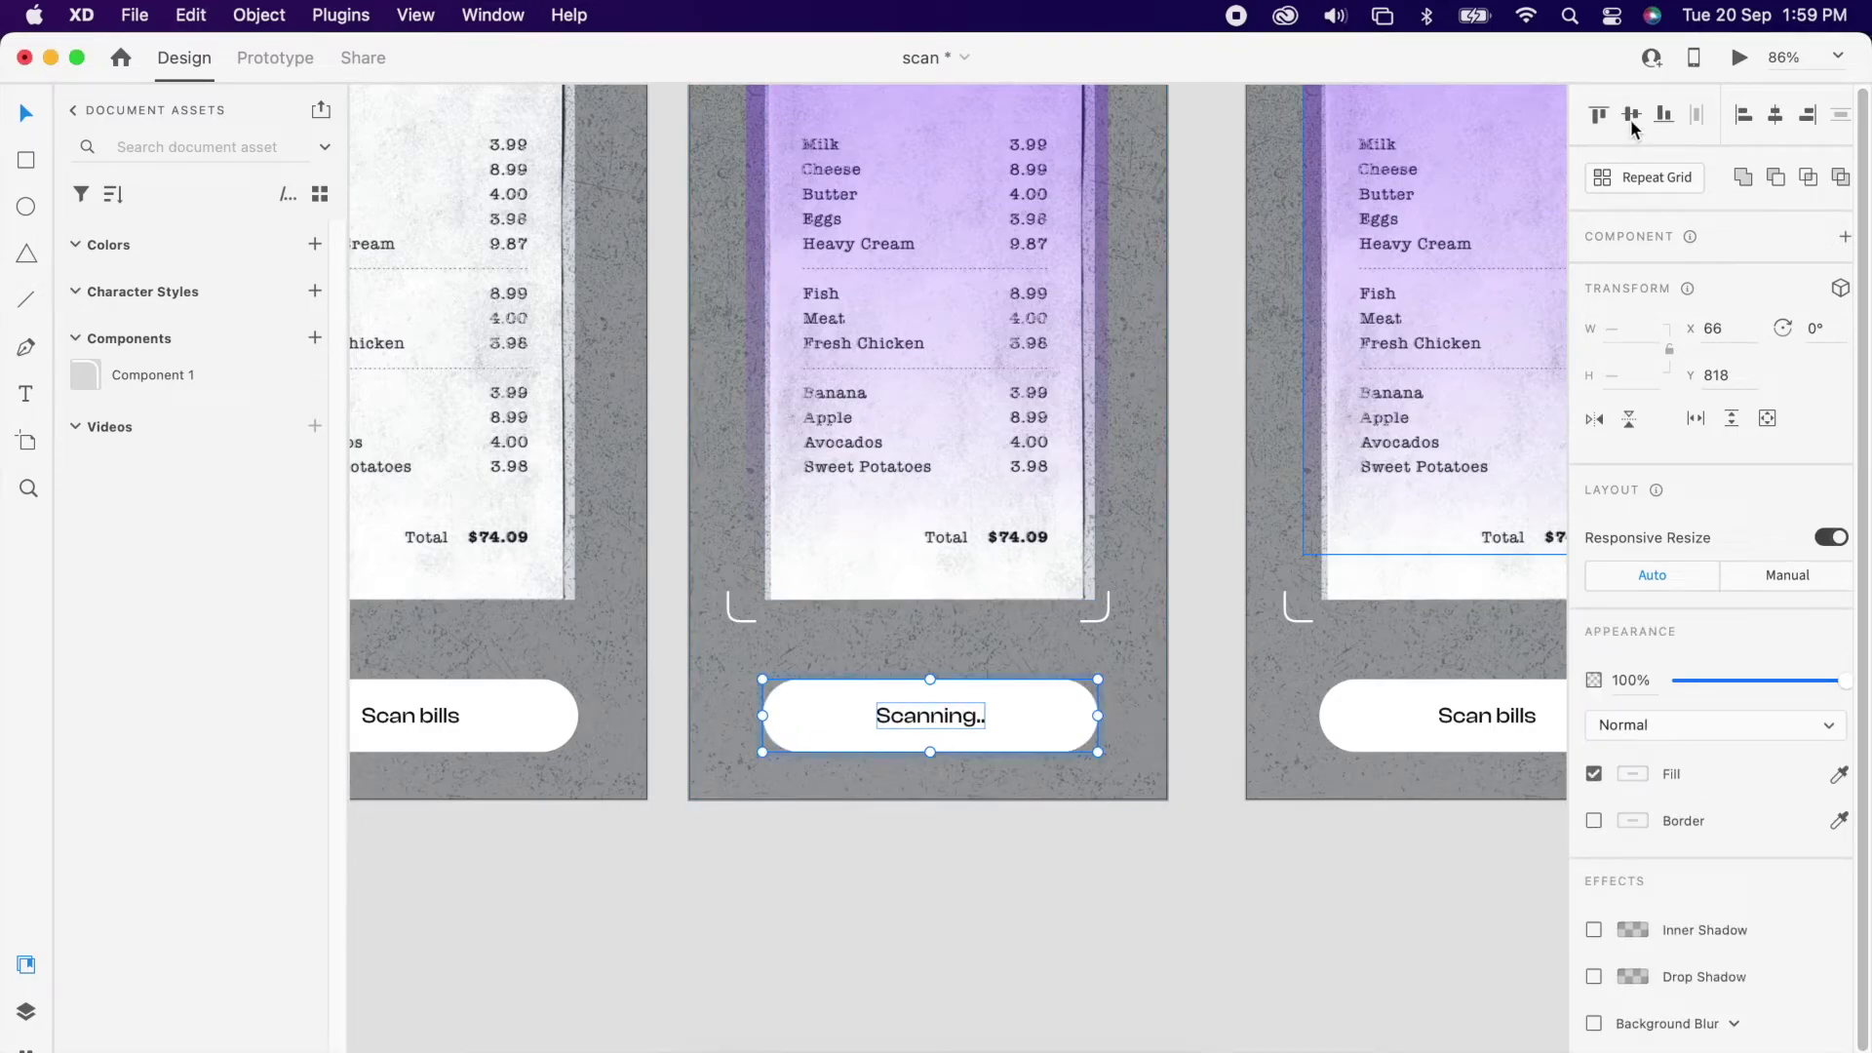
pyautogui.click(1064, 856)
# Step: Replace the Scan bills buttons on the Scan – 1 and Scan artboards with copies of the "Scanning.." button from Scan – 2
pyautogui.scroll(-5, 1065, 856)
pyautogui.hscroll(3, 975, 829)
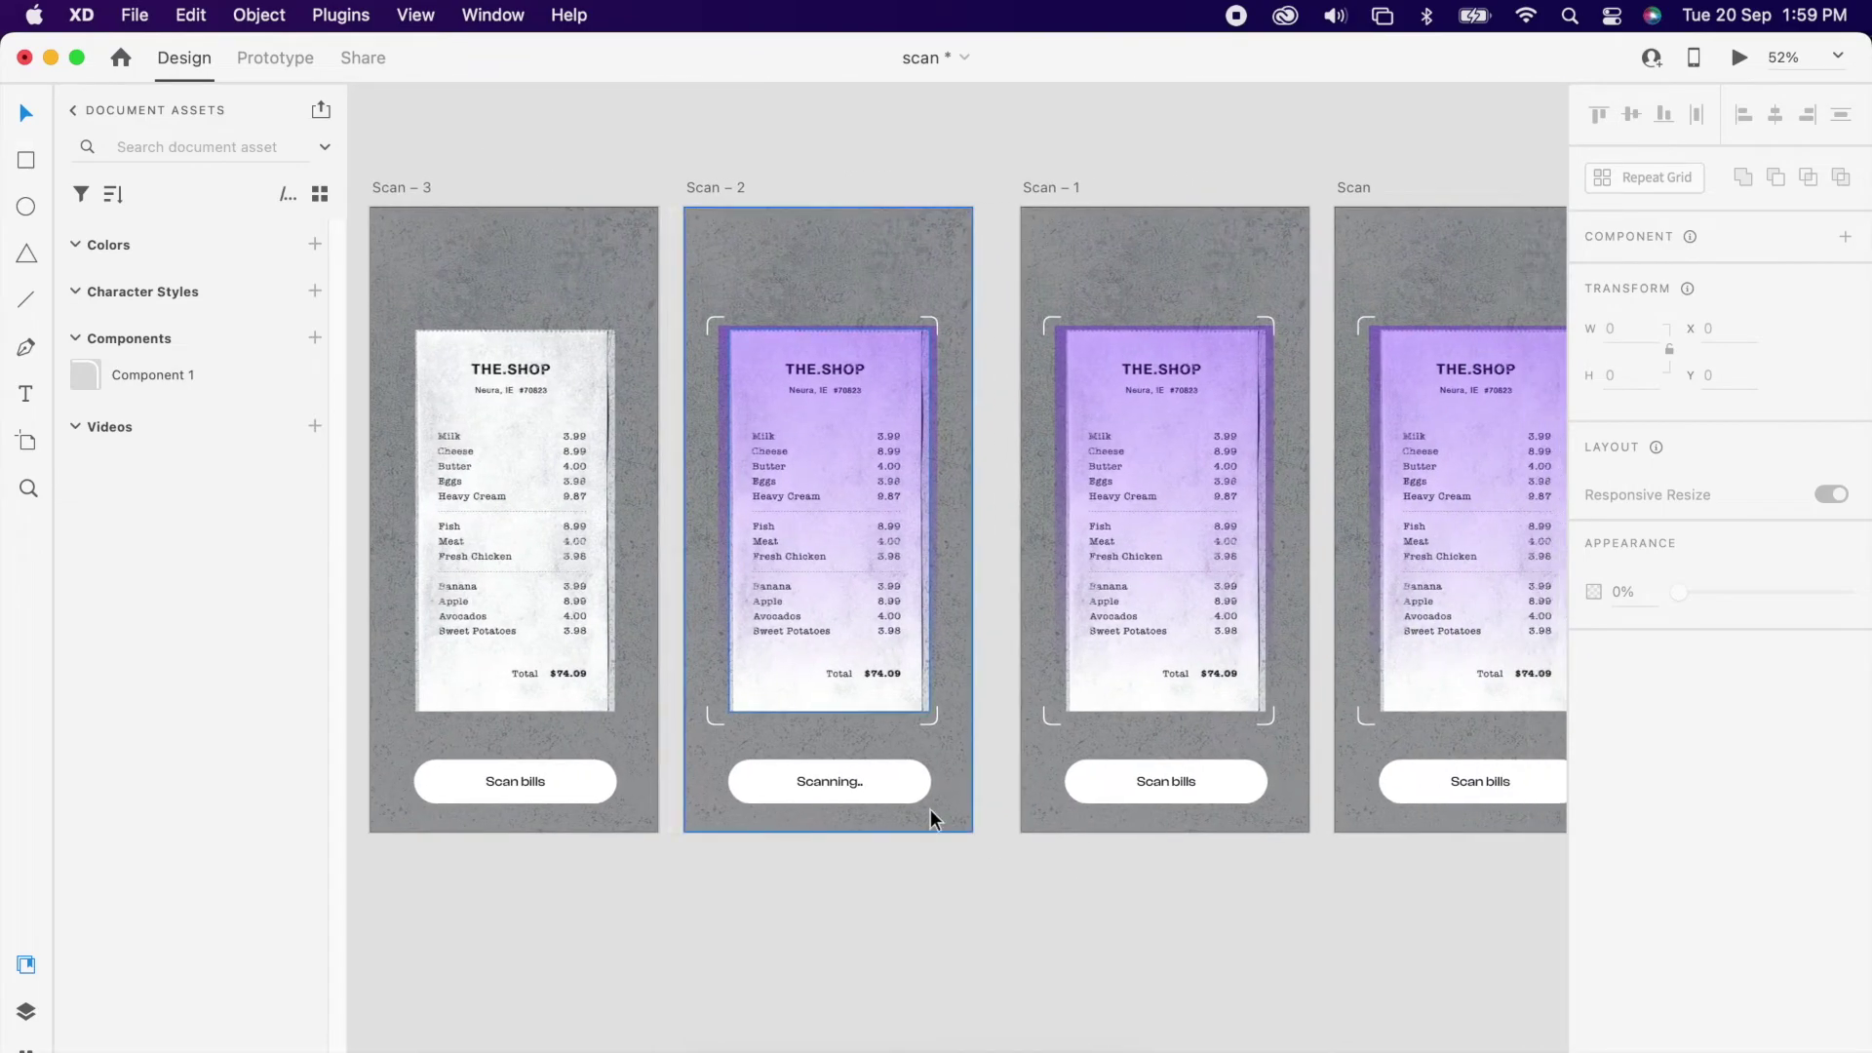
pyautogui.click(899, 787)
pyautogui.hscroll(4, 899, 787)
pyautogui.click(969, 776)
pyautogui.keyDown('shift'); pyautogui.click(1176, 778); pyautogui.keyUp('shift')
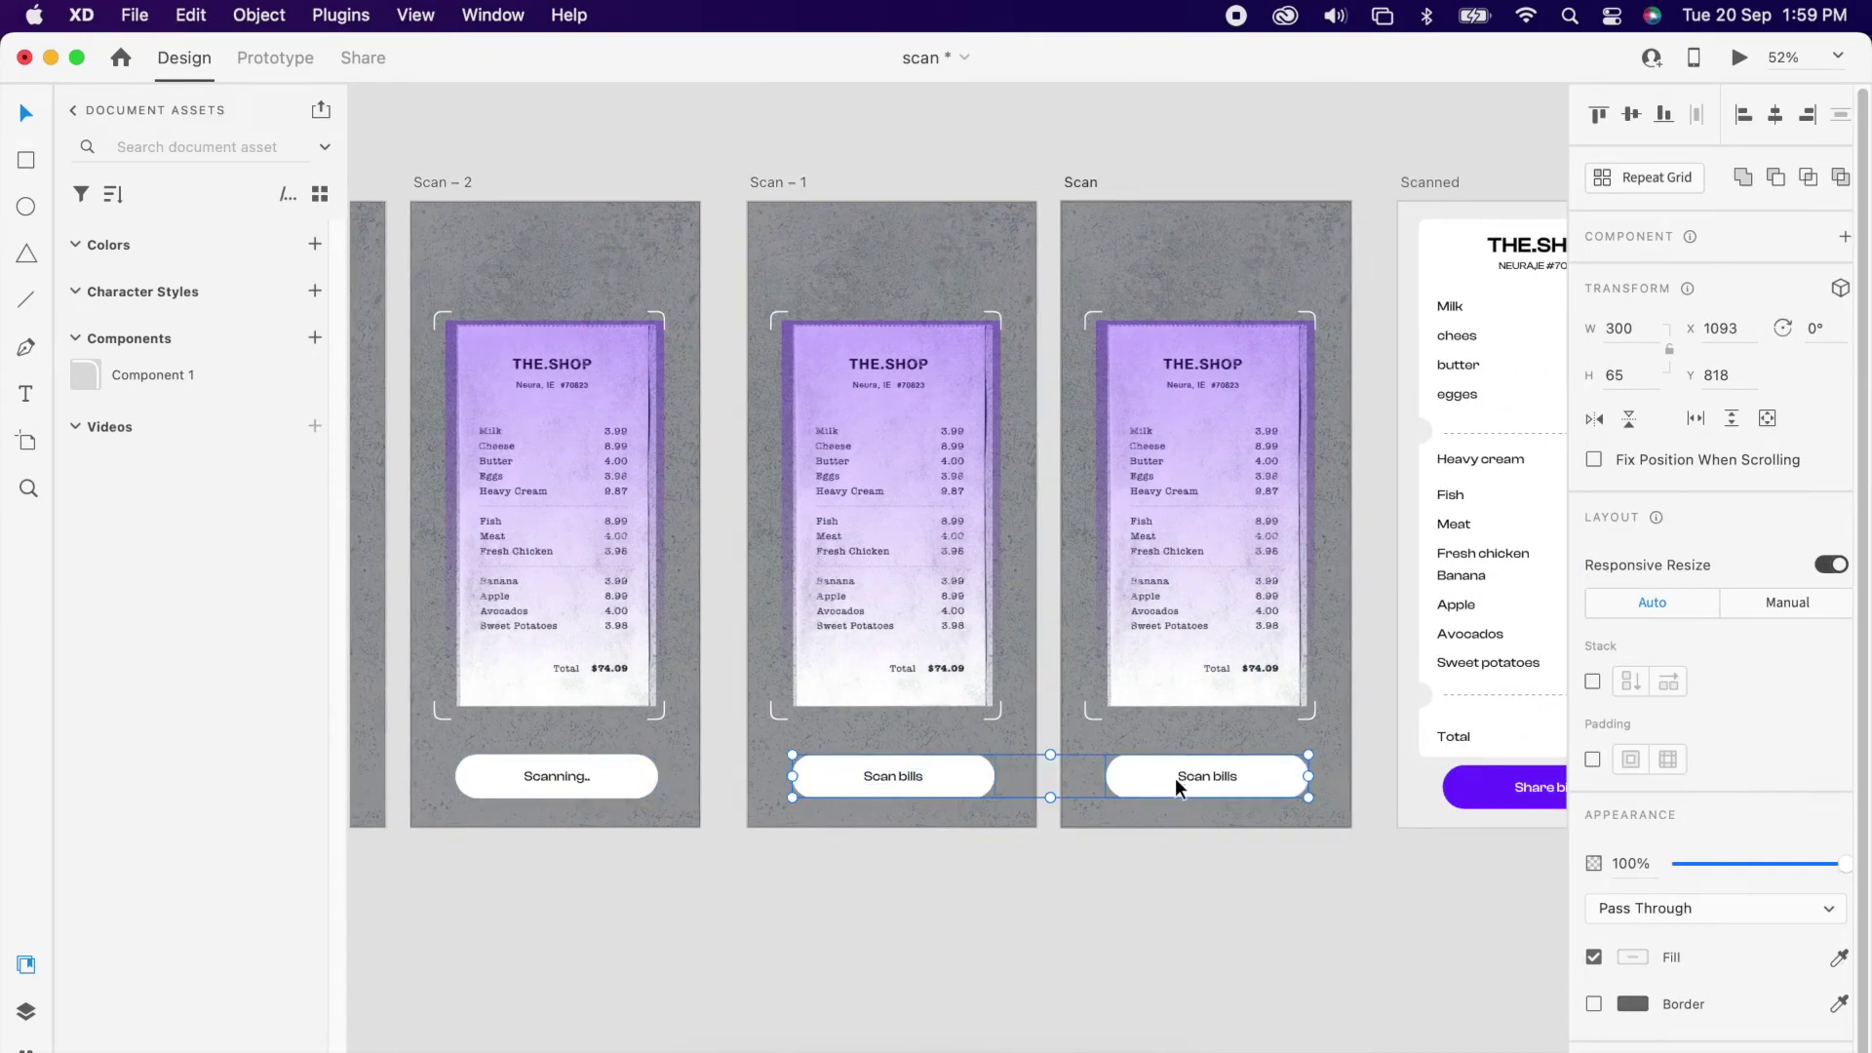
pyautogui.press('Delete')
pyautogui.click(1016, 758)
pyautogui.hotkey('ctrl', 'v')
pyautogui.click(1191, 774)
pyautogui.hotkey('ctrl', 'v')
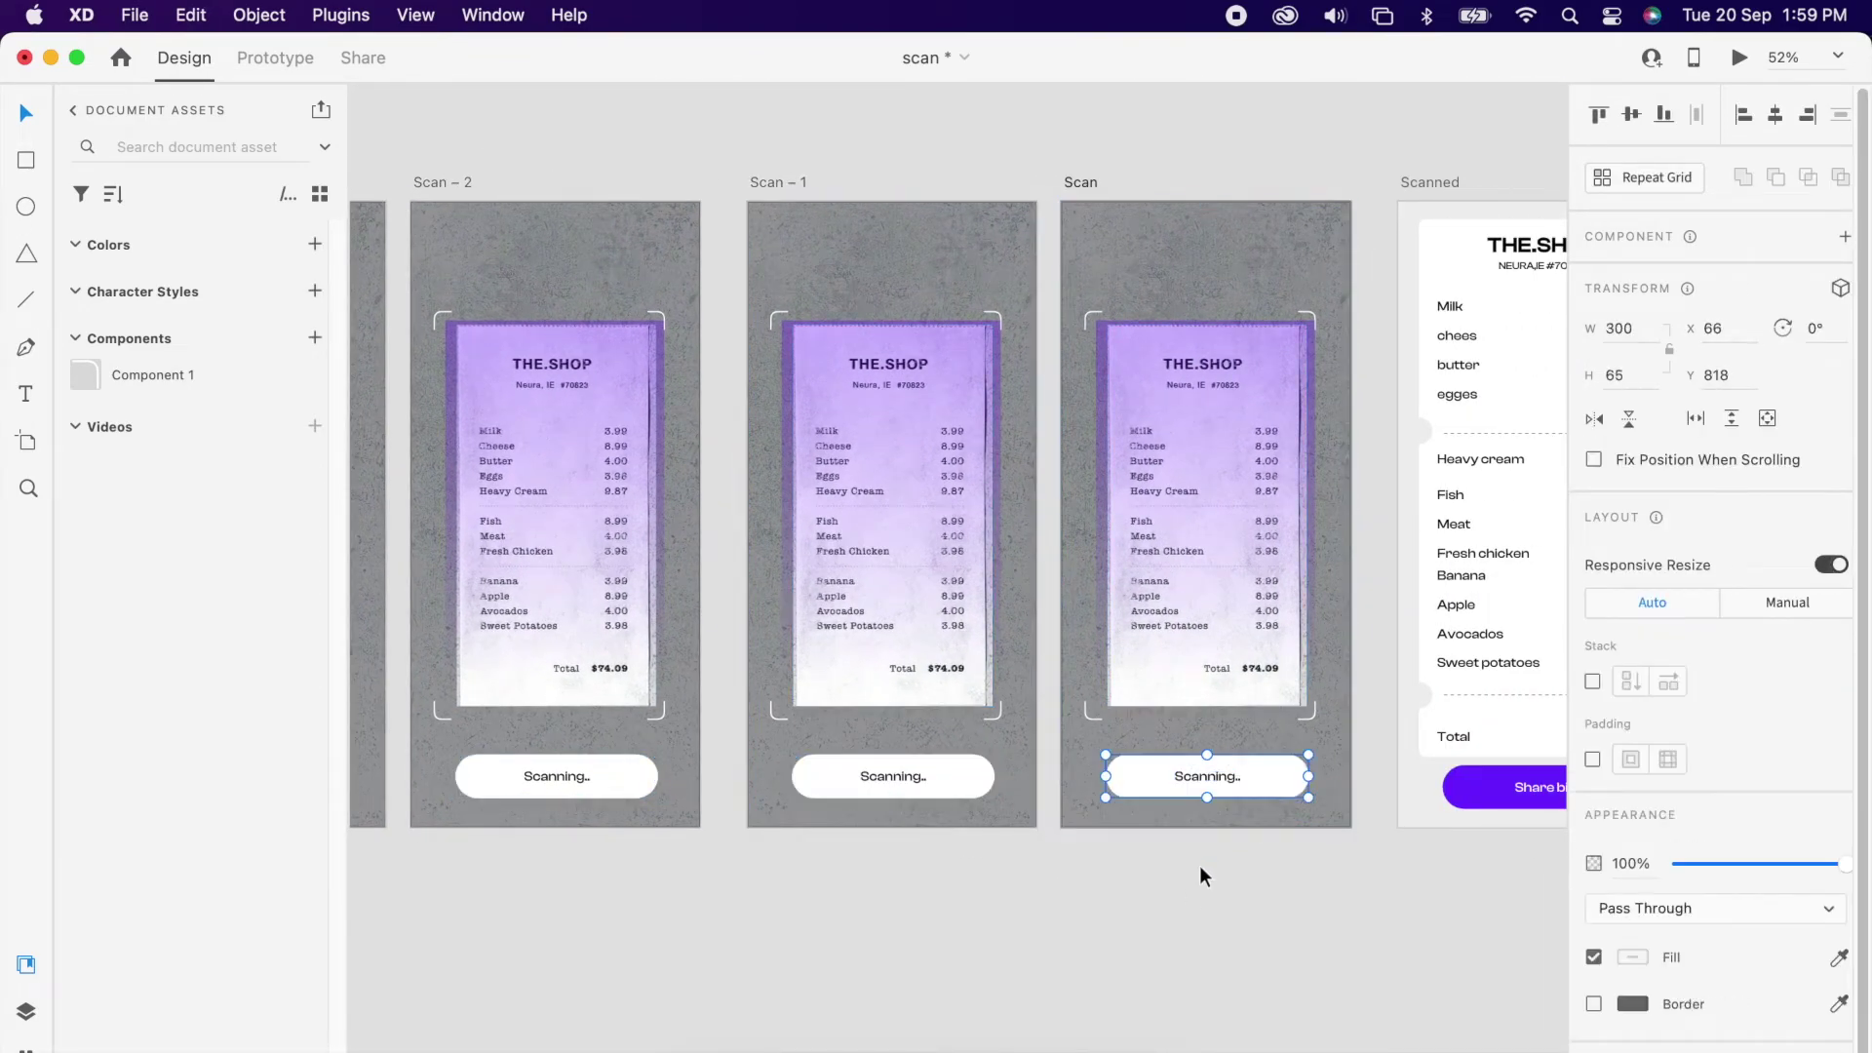
pyautogui.click(956, 899)
# Step: Shrink the purple overlay on the Scan – 1 artboard to a strip 21 high across the receipt's Total line
pyautogui.hscroll(-4, 958, 899)
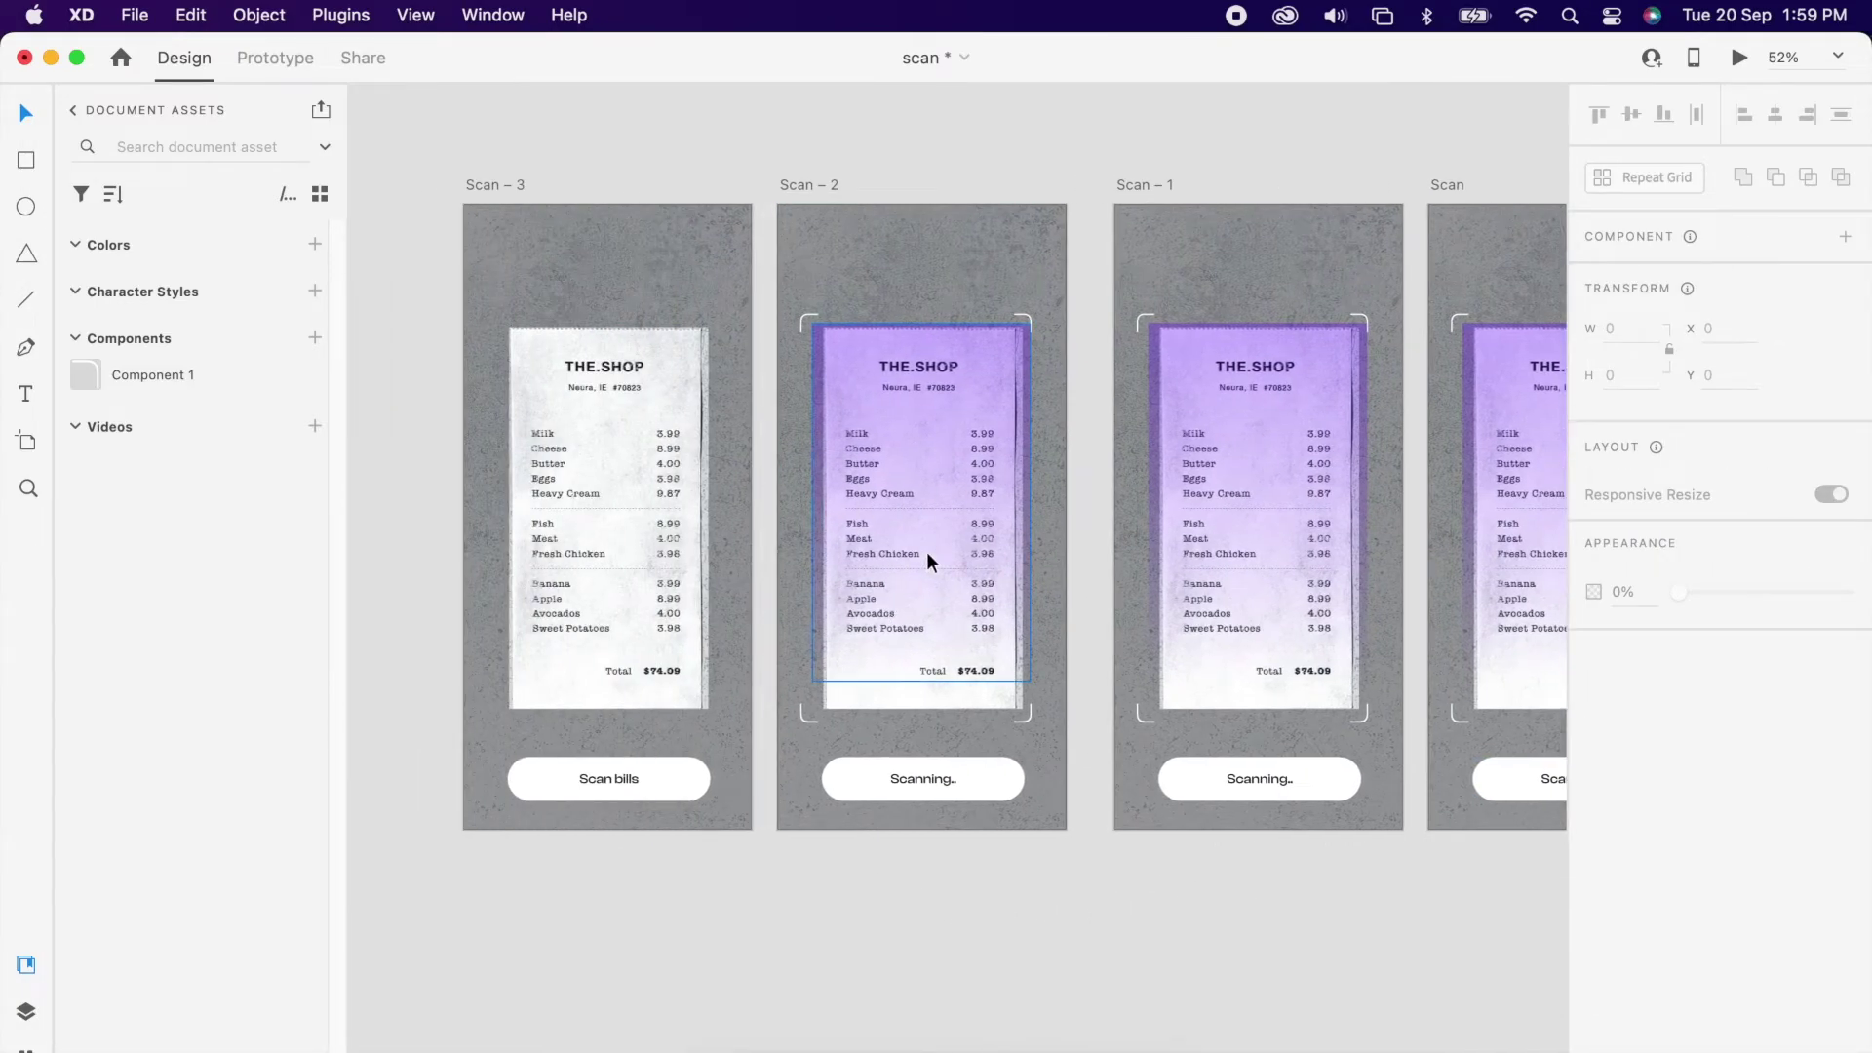
pyautogui.scroll(3, 927, 551)
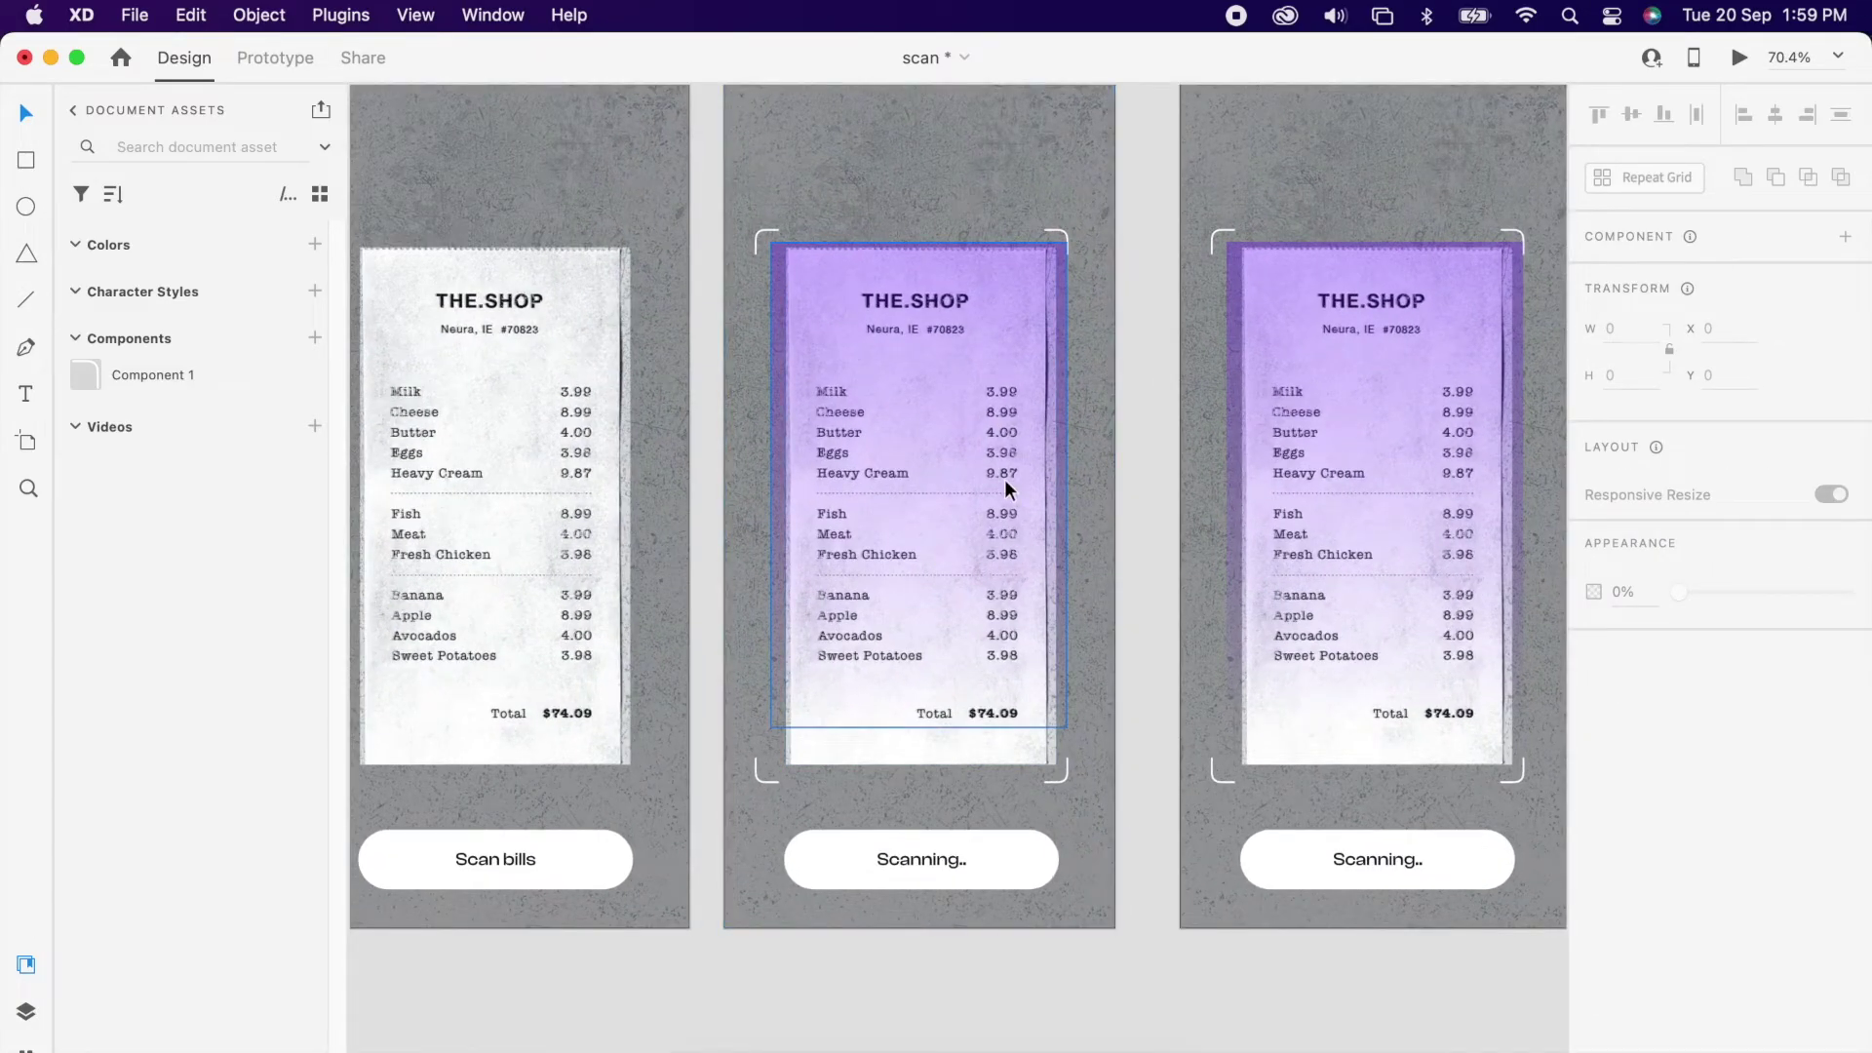
pyautogui.hscroll(5, 1005, 483)
pyautogui.click(1179, 347)
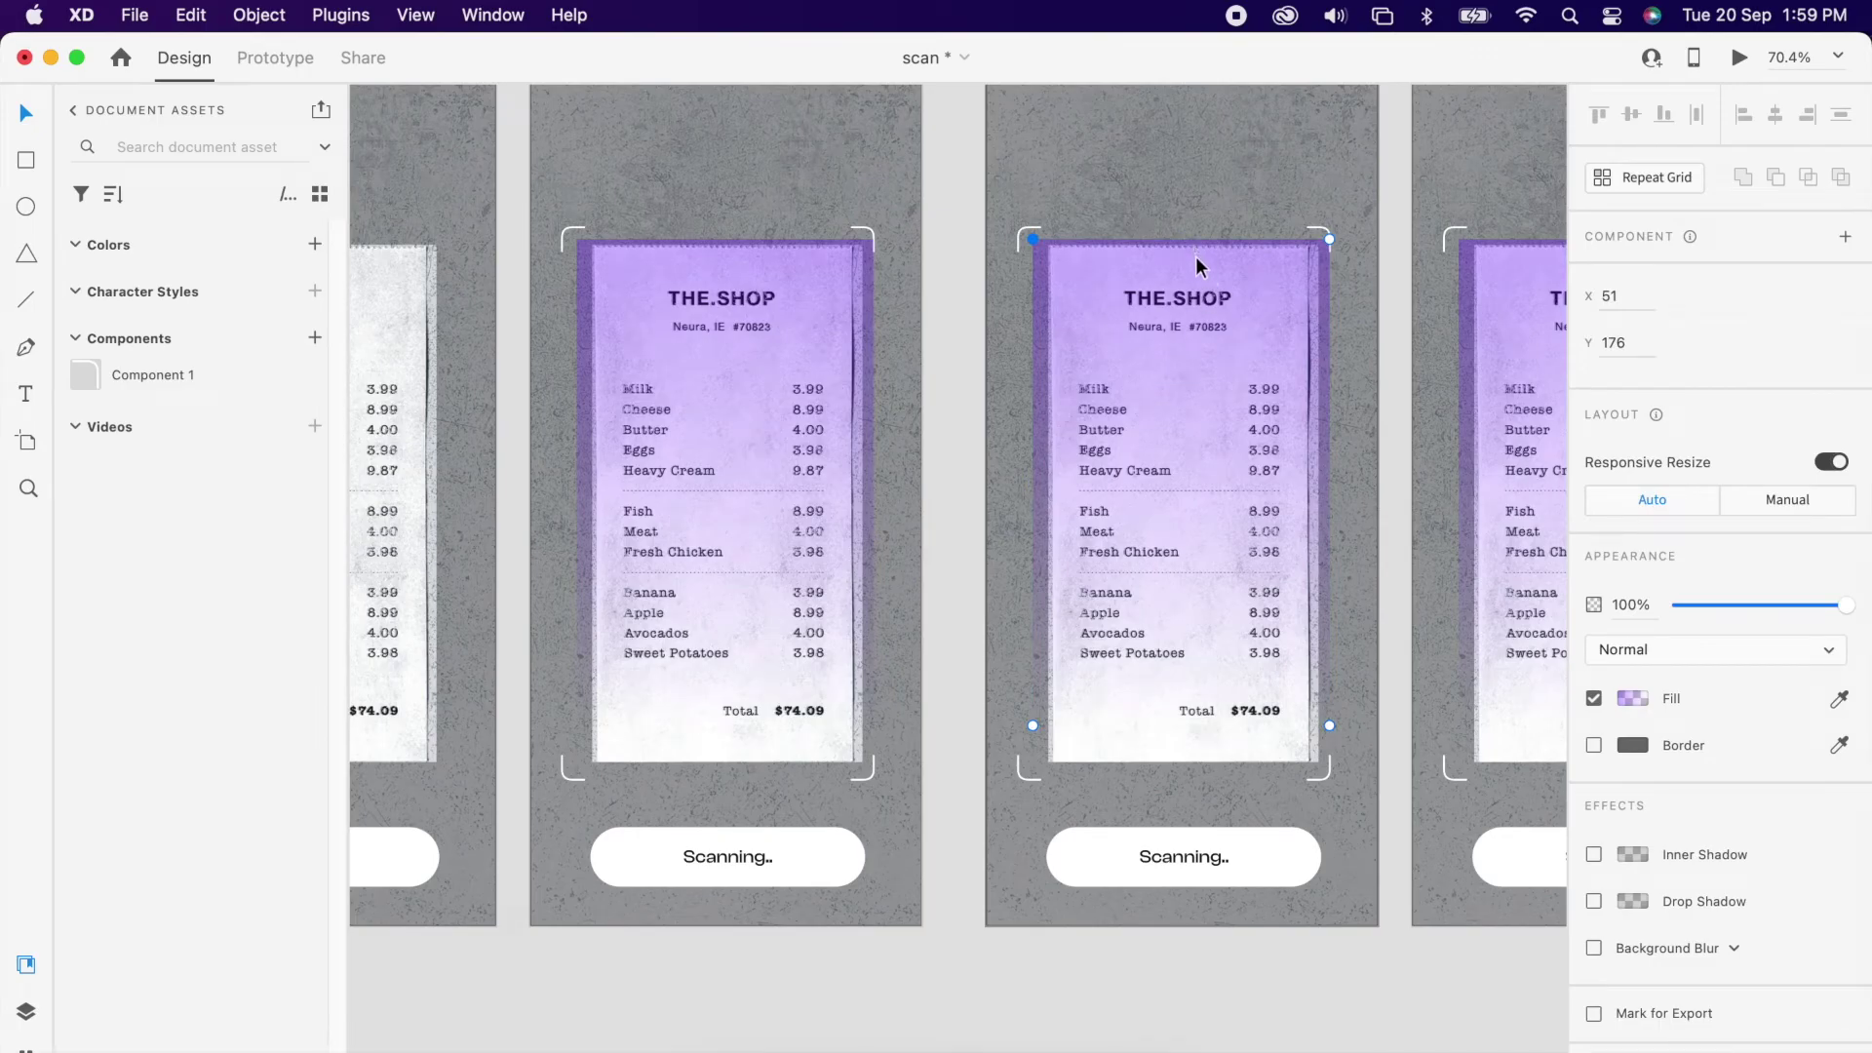
pyautogui.moveTo(1183, 239); pyautogui.dragTo(1187, 707)
pyautogui.scroll(-2, 1186, 706)
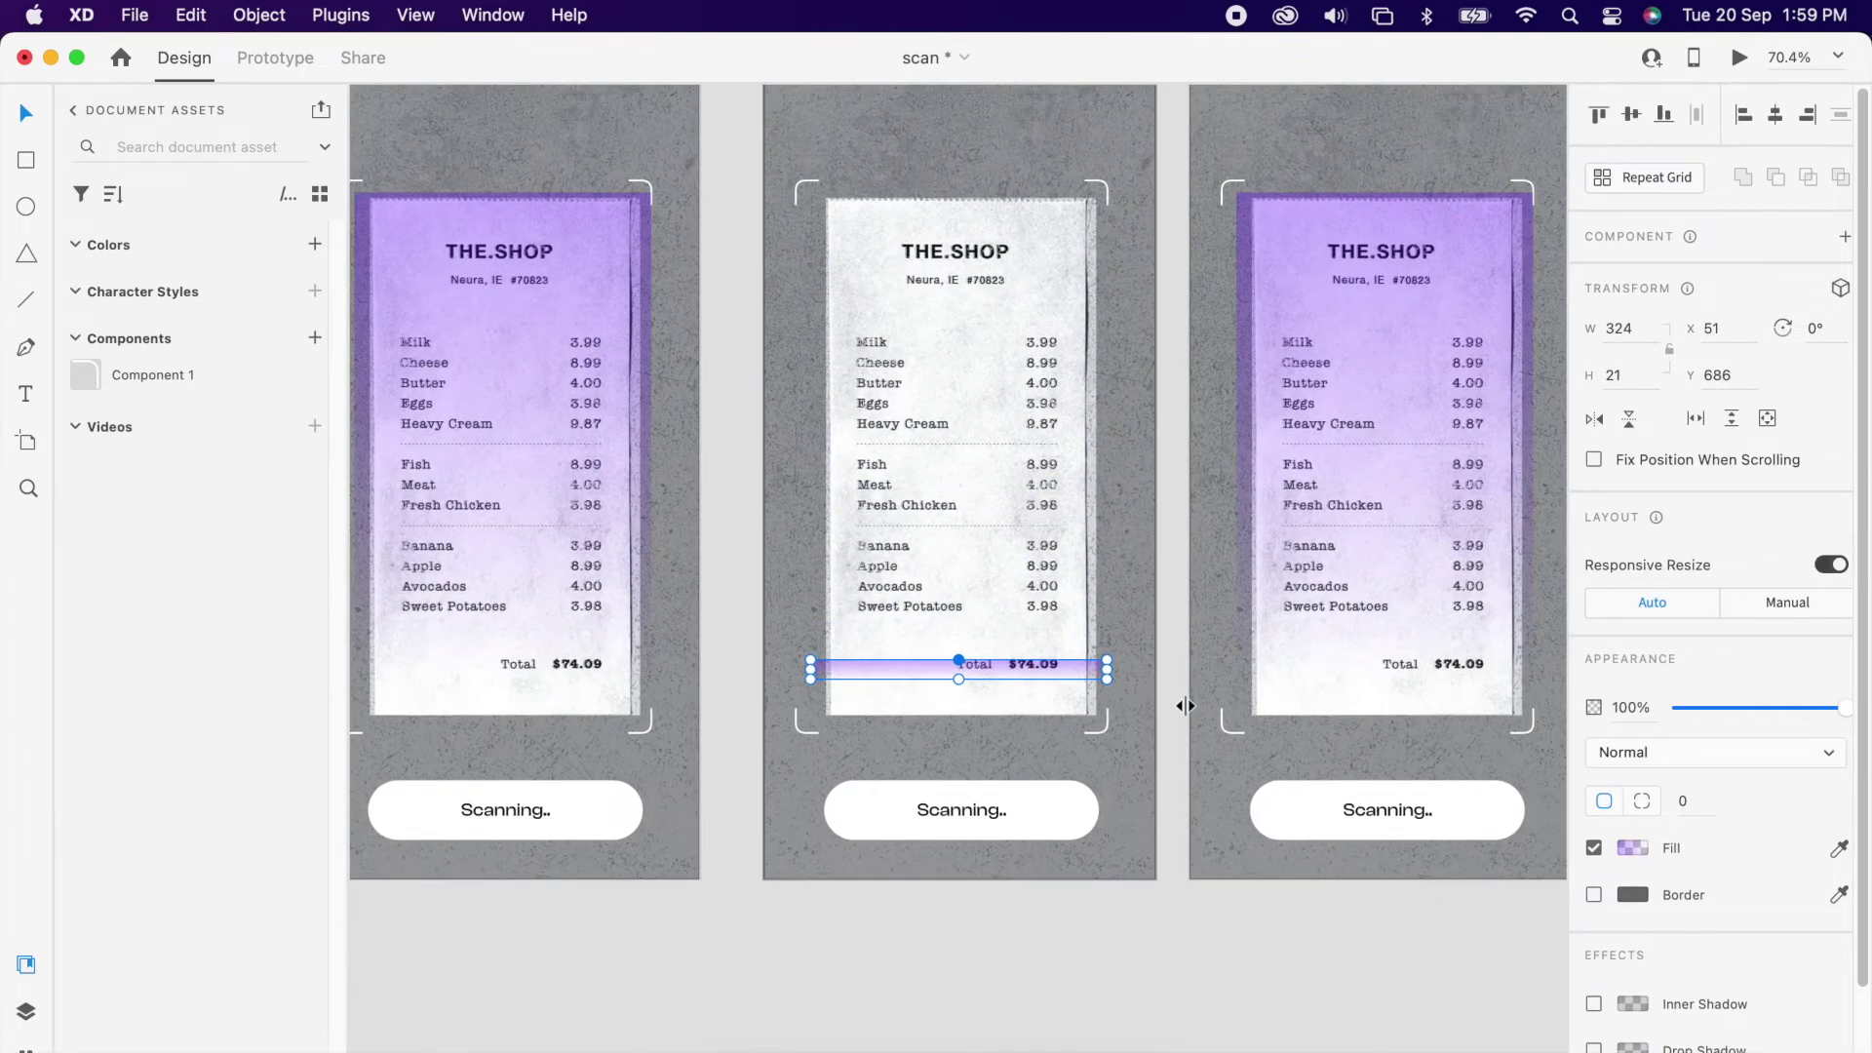
# Step: Draw a 428 × 822 rectangle from the top of the Scanned artboard and mask the receipt with that shape
pyautogui.scroll(-3, 1322, 436)
pyautogui.hscroll(4, 1322, 435)
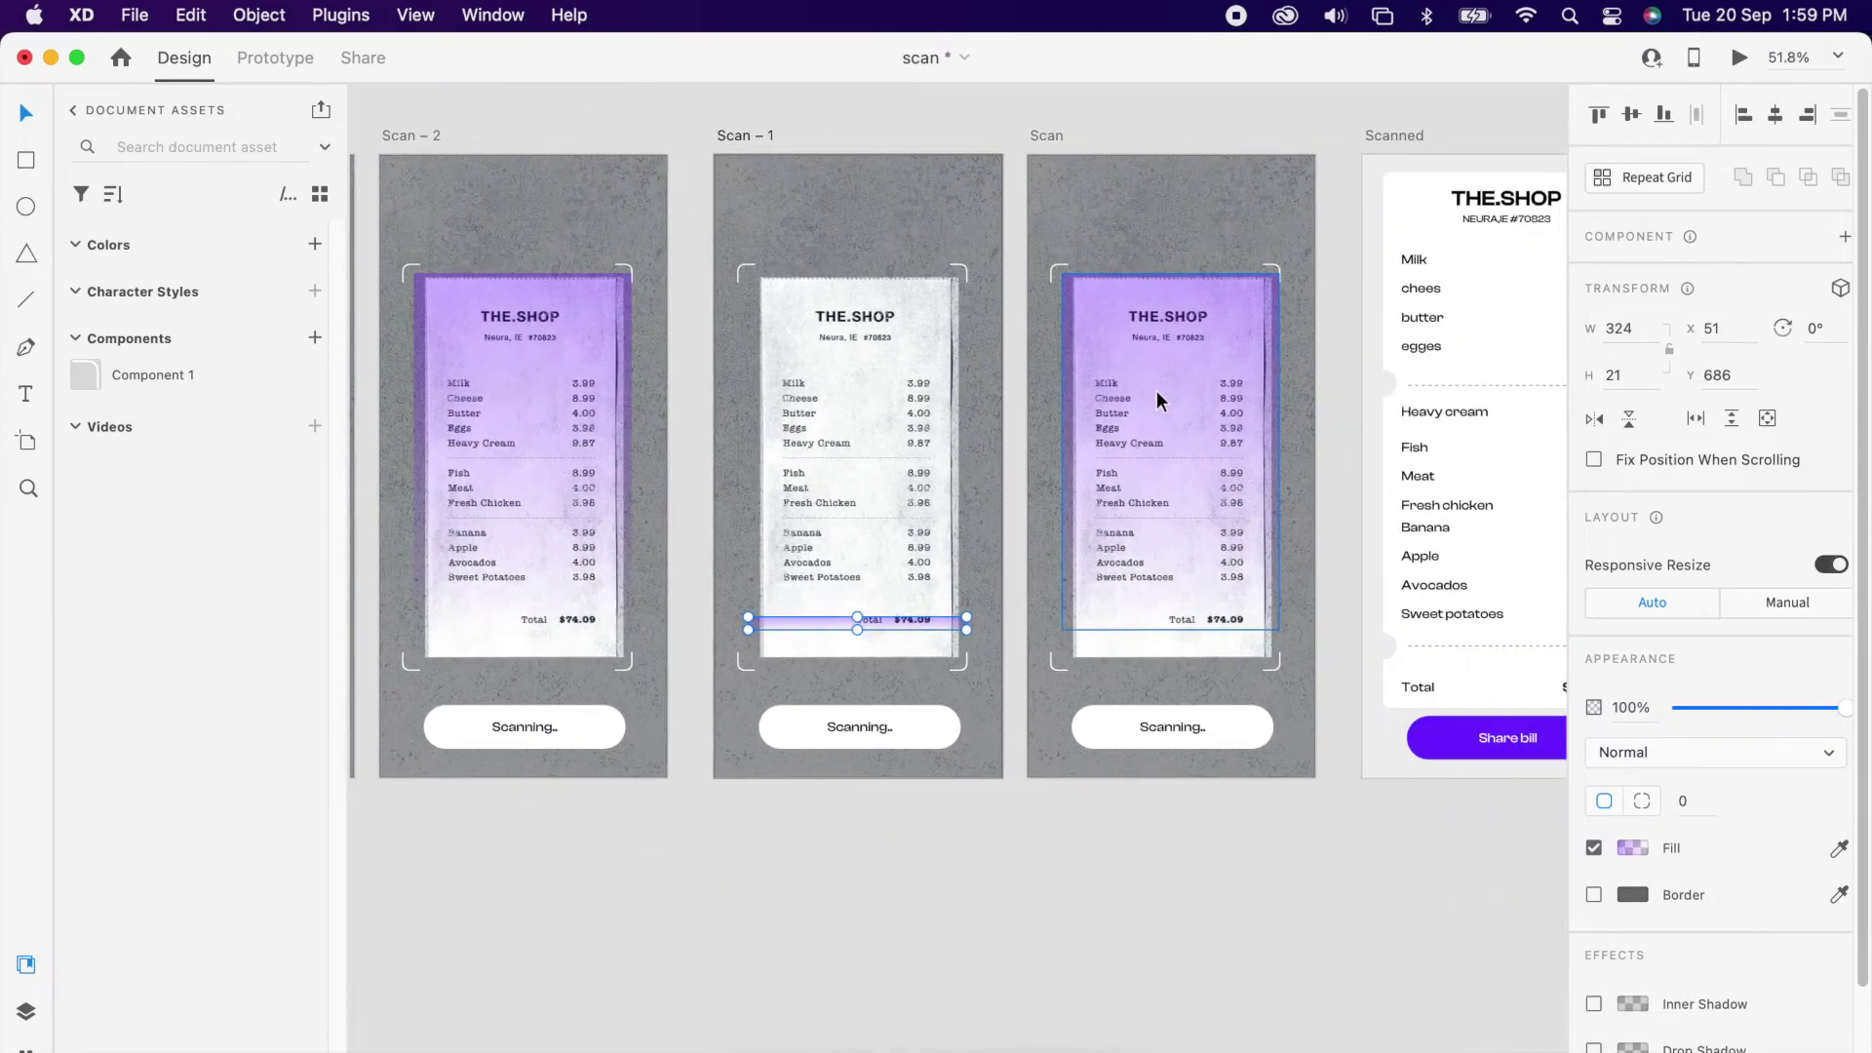
pyautogui.hscroll(6, 1156, 399)
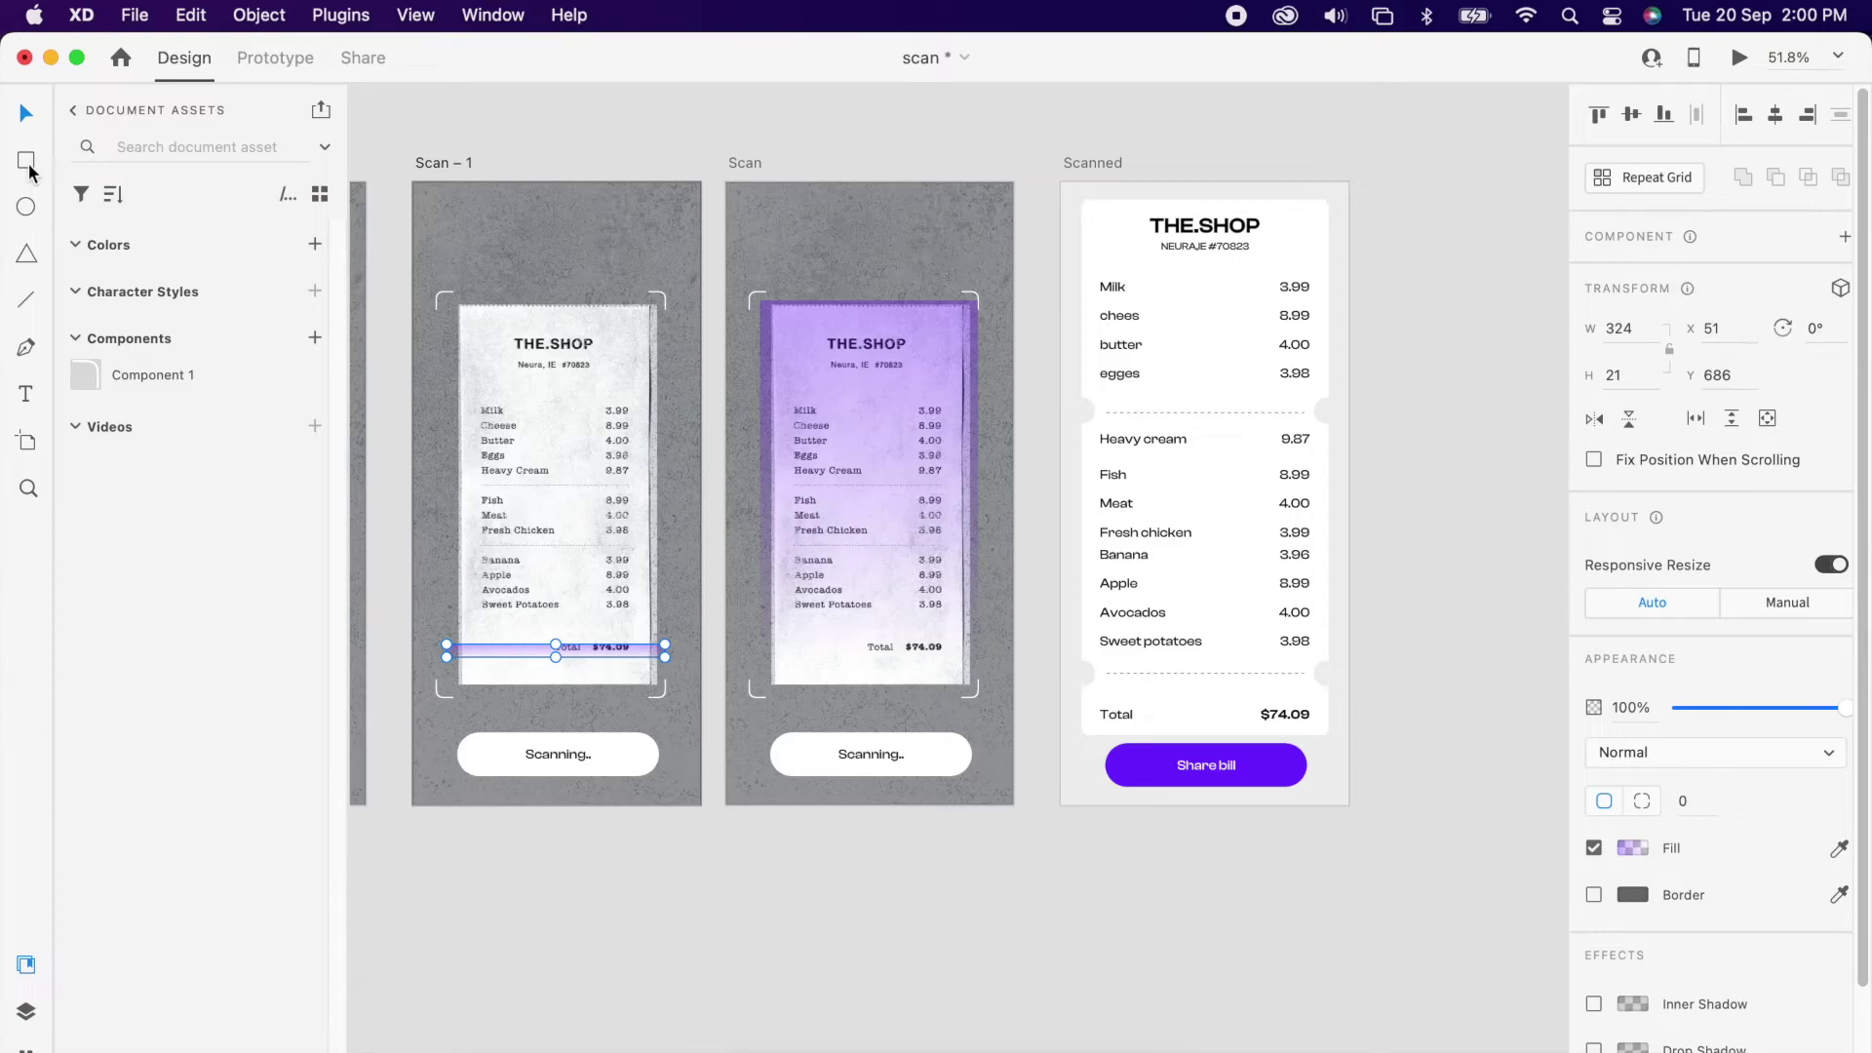
pyautogui.moveTo(1061, 184); pyautogui.dragTo(1349, 737)
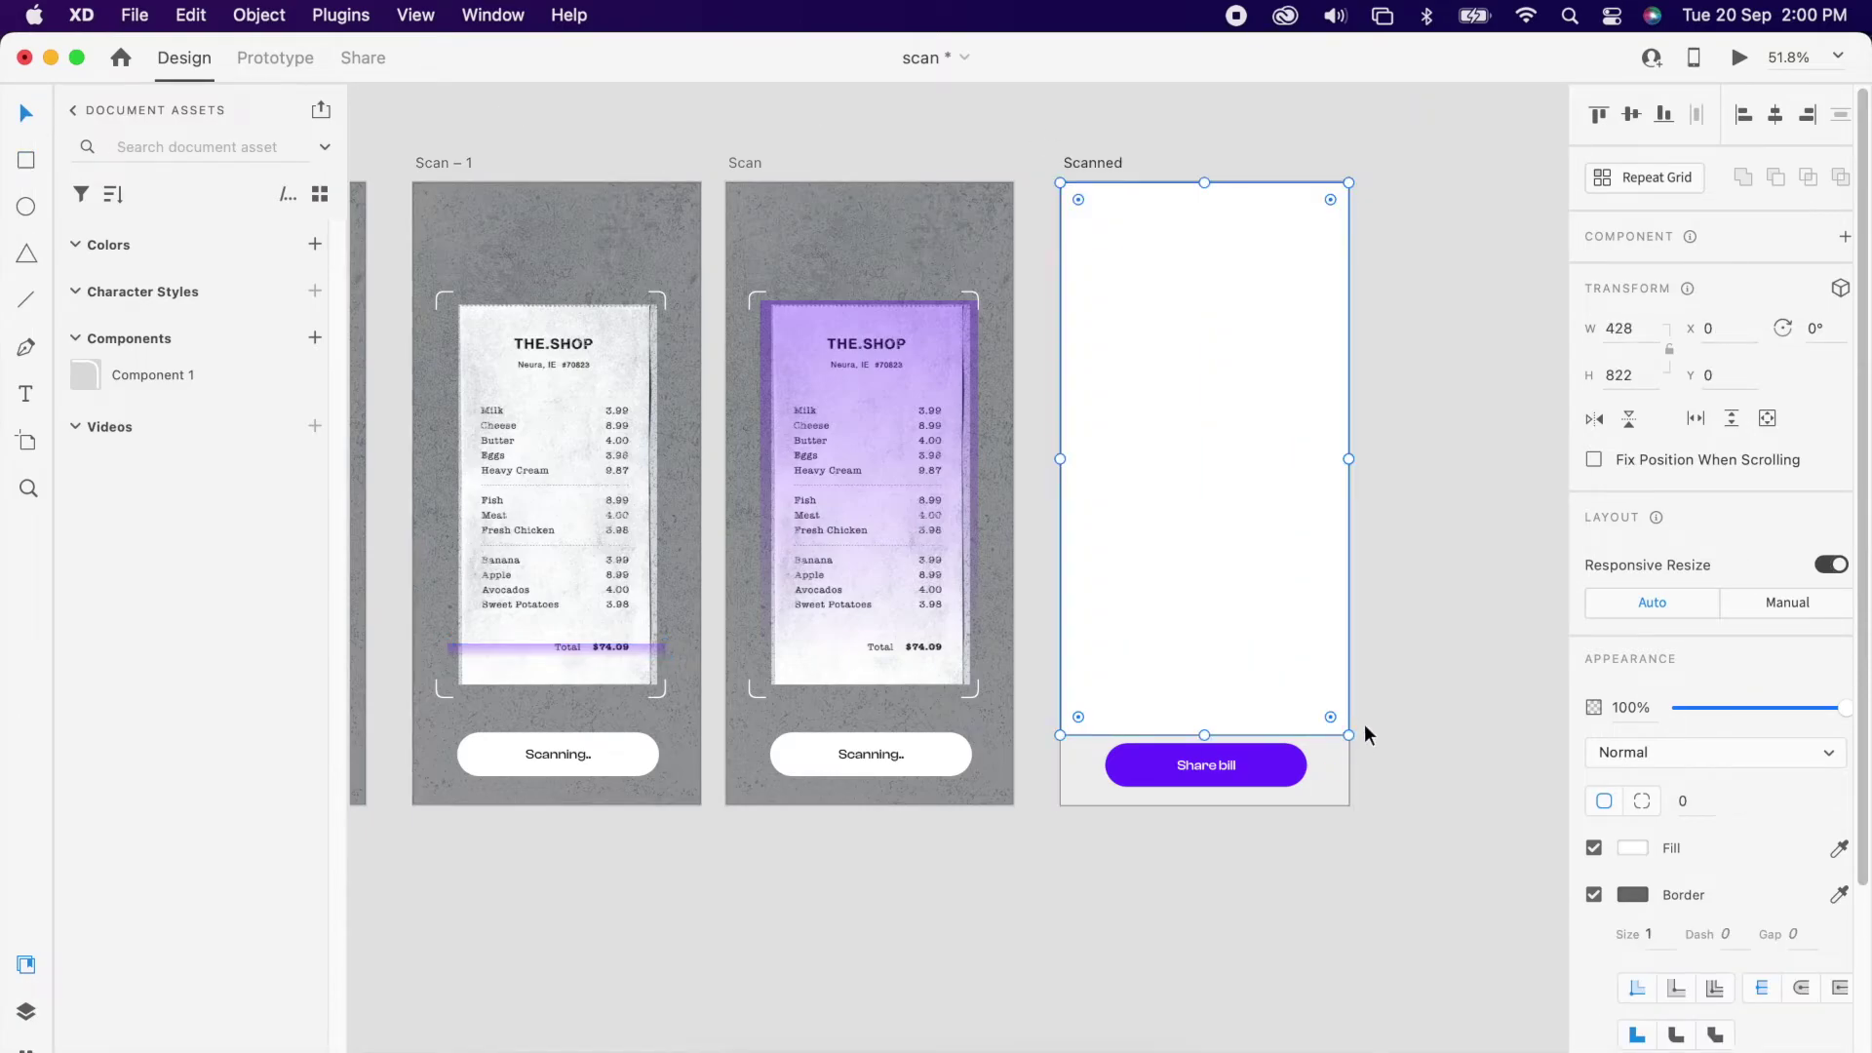
pyautogui.click(1414, 622)
pyautogui.click(1271, 594)
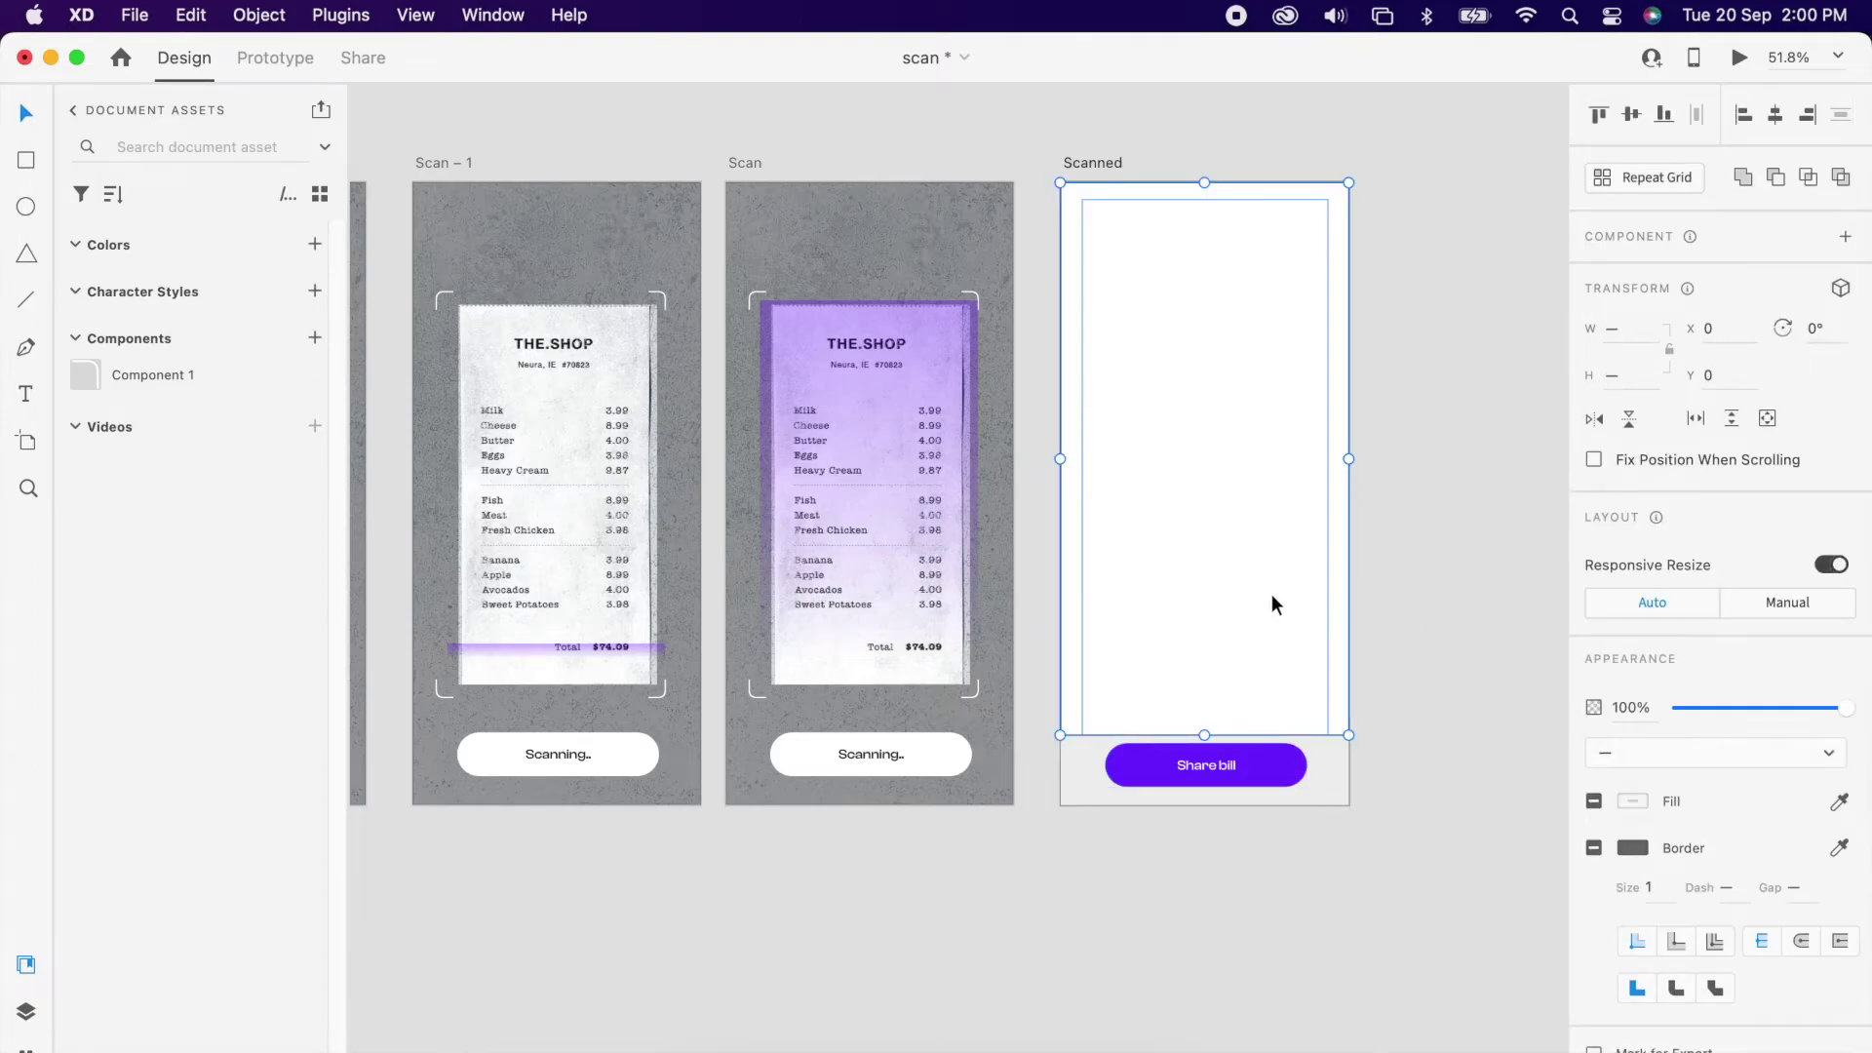
pyautogui.rightClick(1267, 546)
pyautogui.click(1400, 673)
# Step: Duplicate the Scanned artboard
pyautogui.hscroll(3, 1392, 495)
pyautogui.press('Escape')
pyautogui.press('super+d')
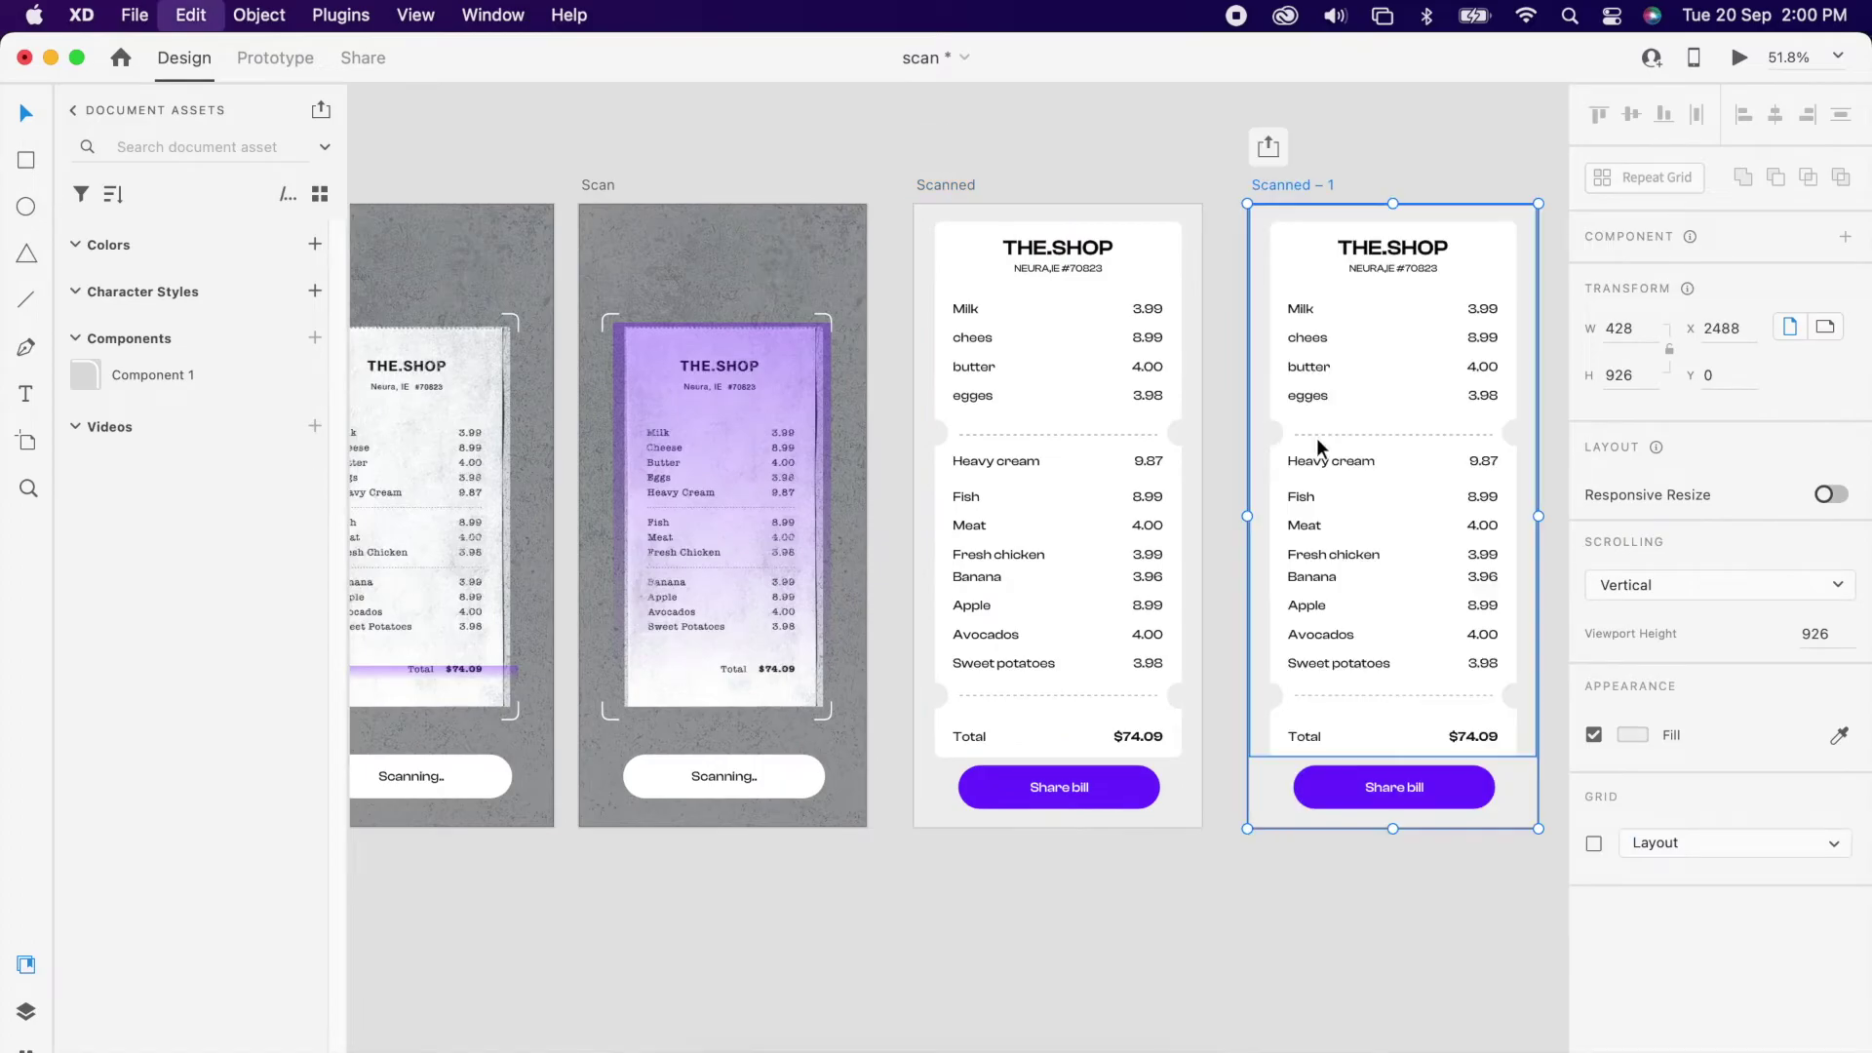
pyautogui.click(1139, 893)
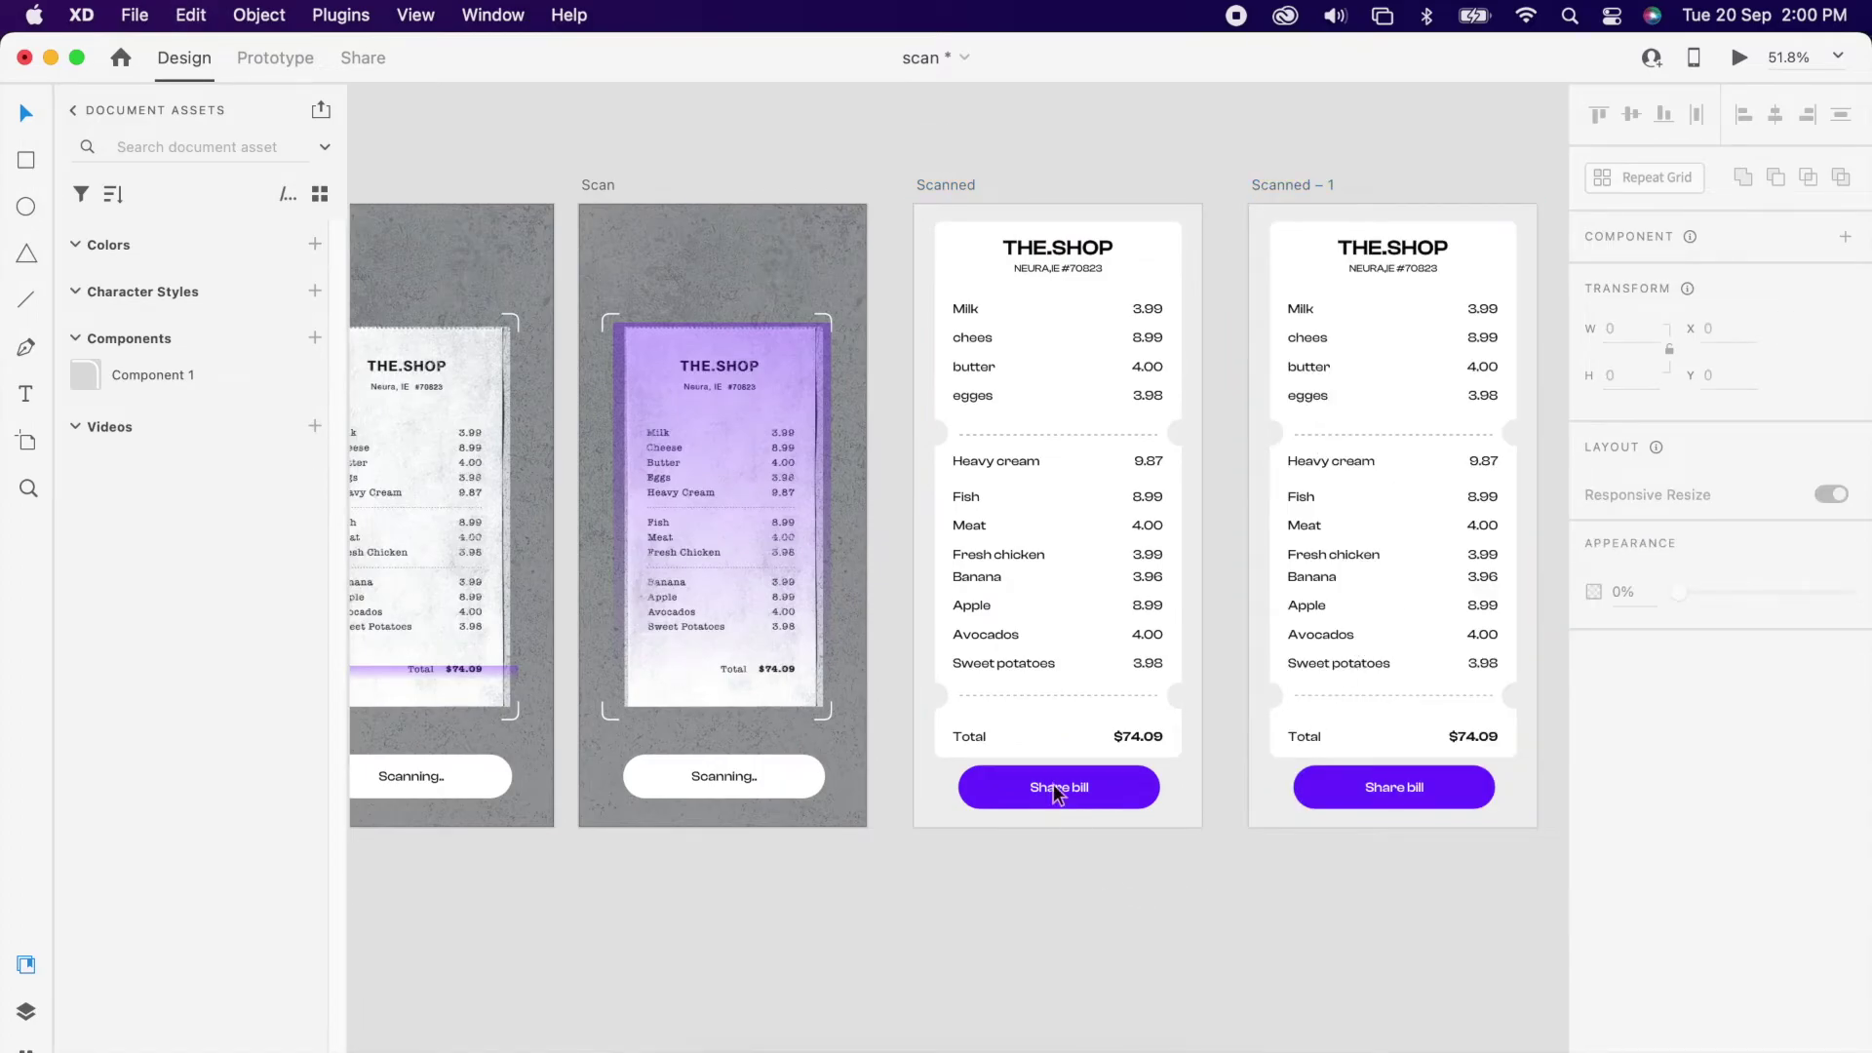
# Step: Collapse the receipt's mask on the Scanned artboard up to its top edge so the receipt is hidden
pyautogui.click(1050, 628)
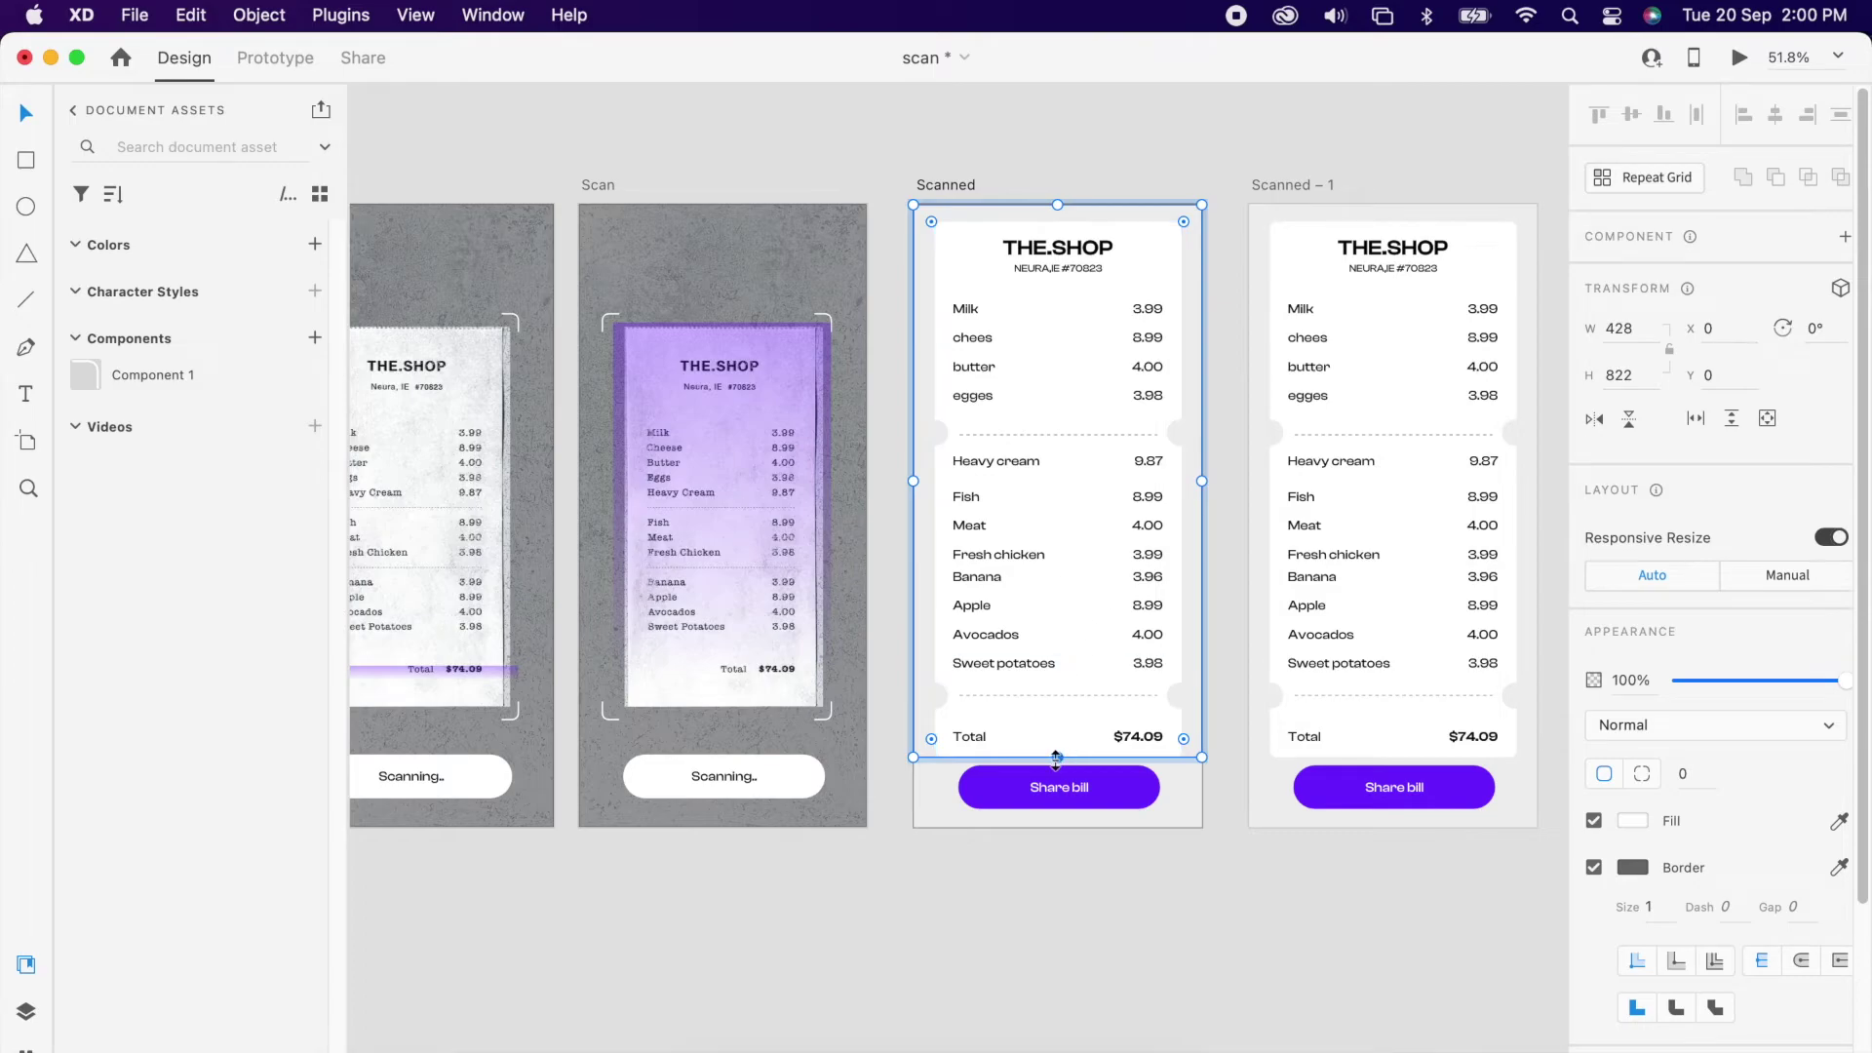
pyautogui.moveTo(1057, 754); pyautogui.dragTo(1079, 215)
pyautogui.press('Delete')
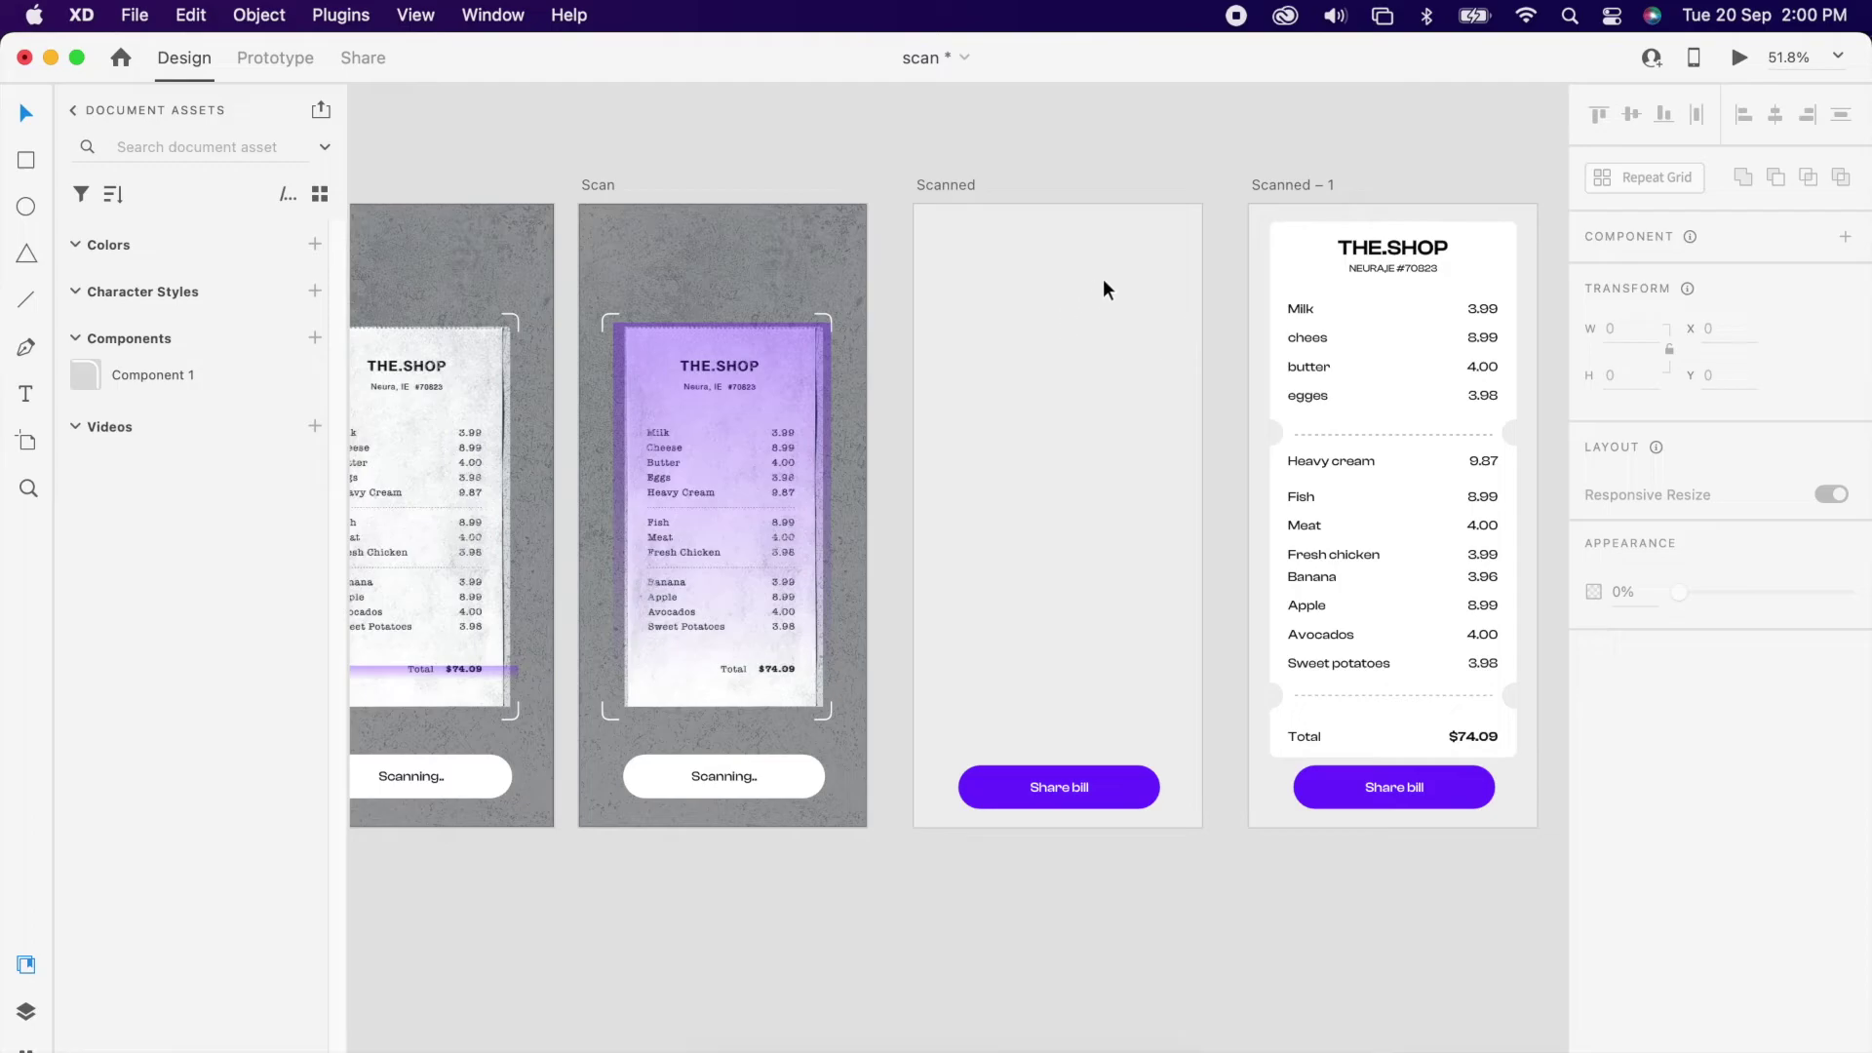
# Step: Move the Share bill button on the Scanned artboard down to Y 902 and make it fully transparent
pyautogui.hscroll(2, 1103, 284)
pyautogui.scroll(-1, 1103, 284)
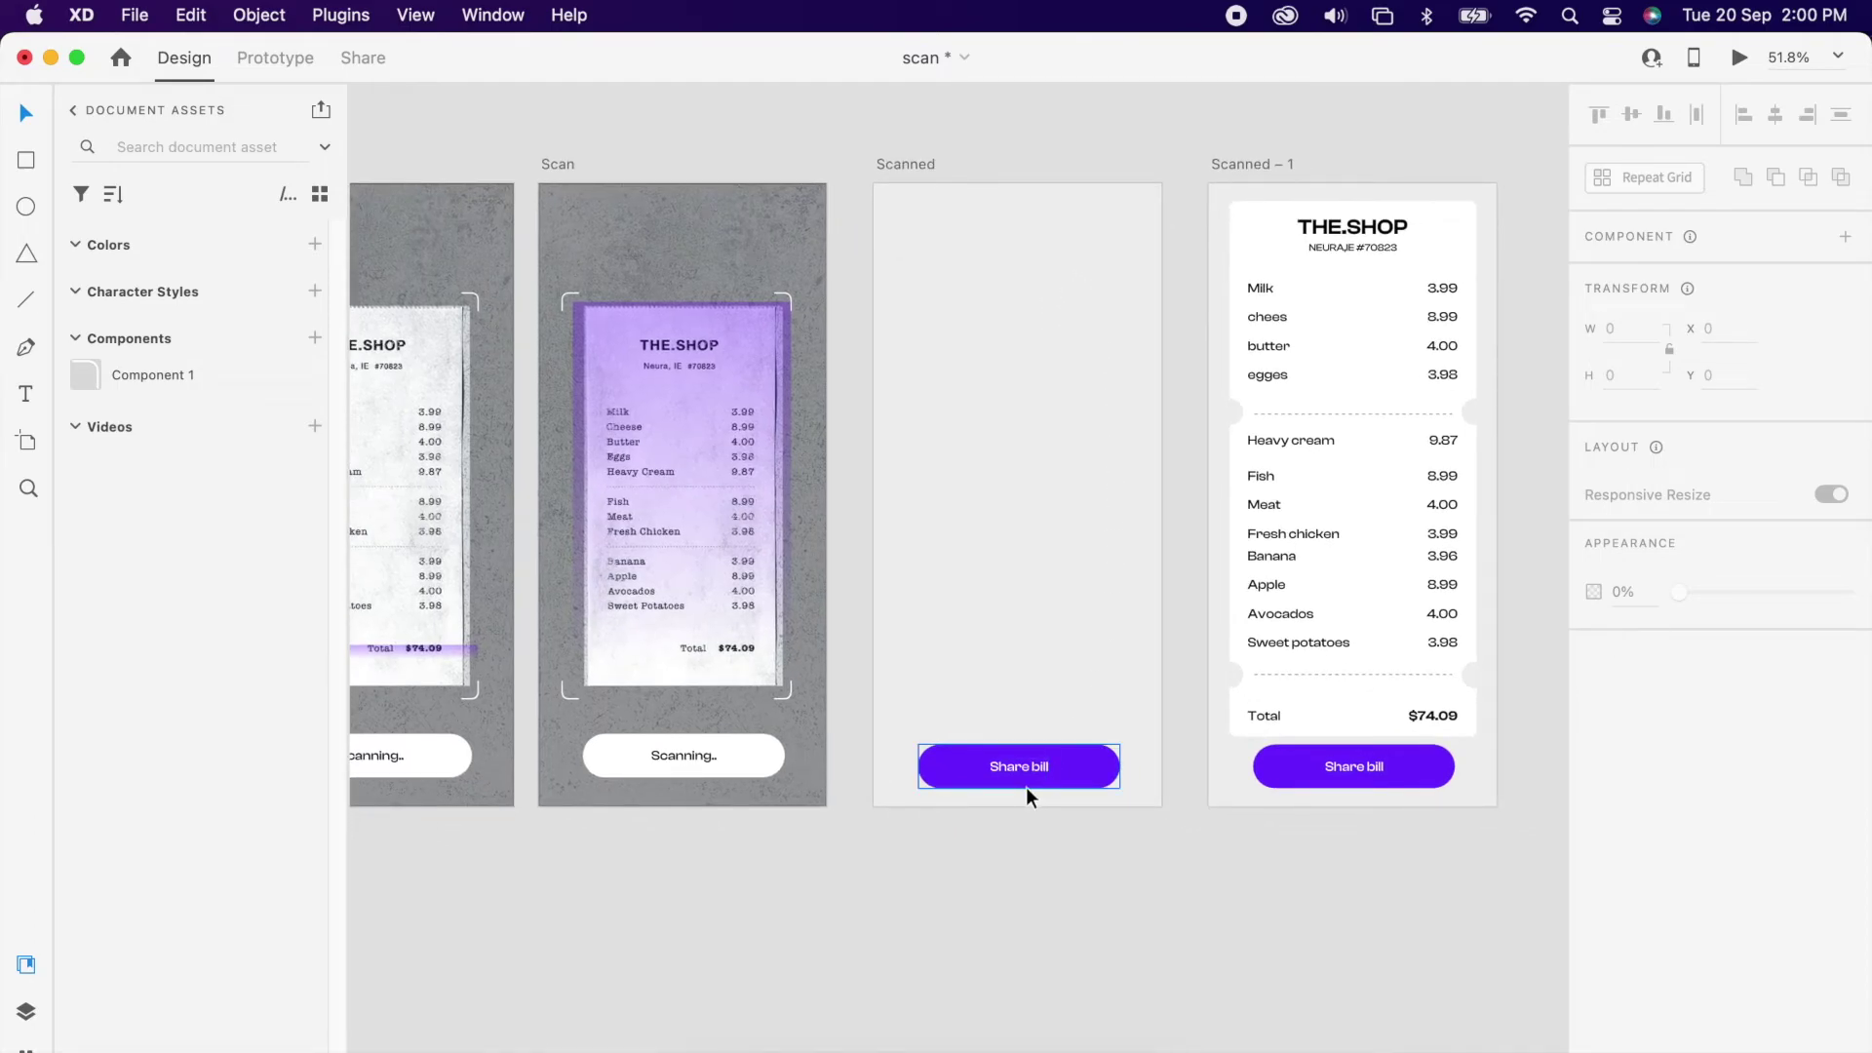
pyautogui.click(1051, 781)
pyautogui.moveTo(1086, 774); pyautogui.dragTo(1080, 821)
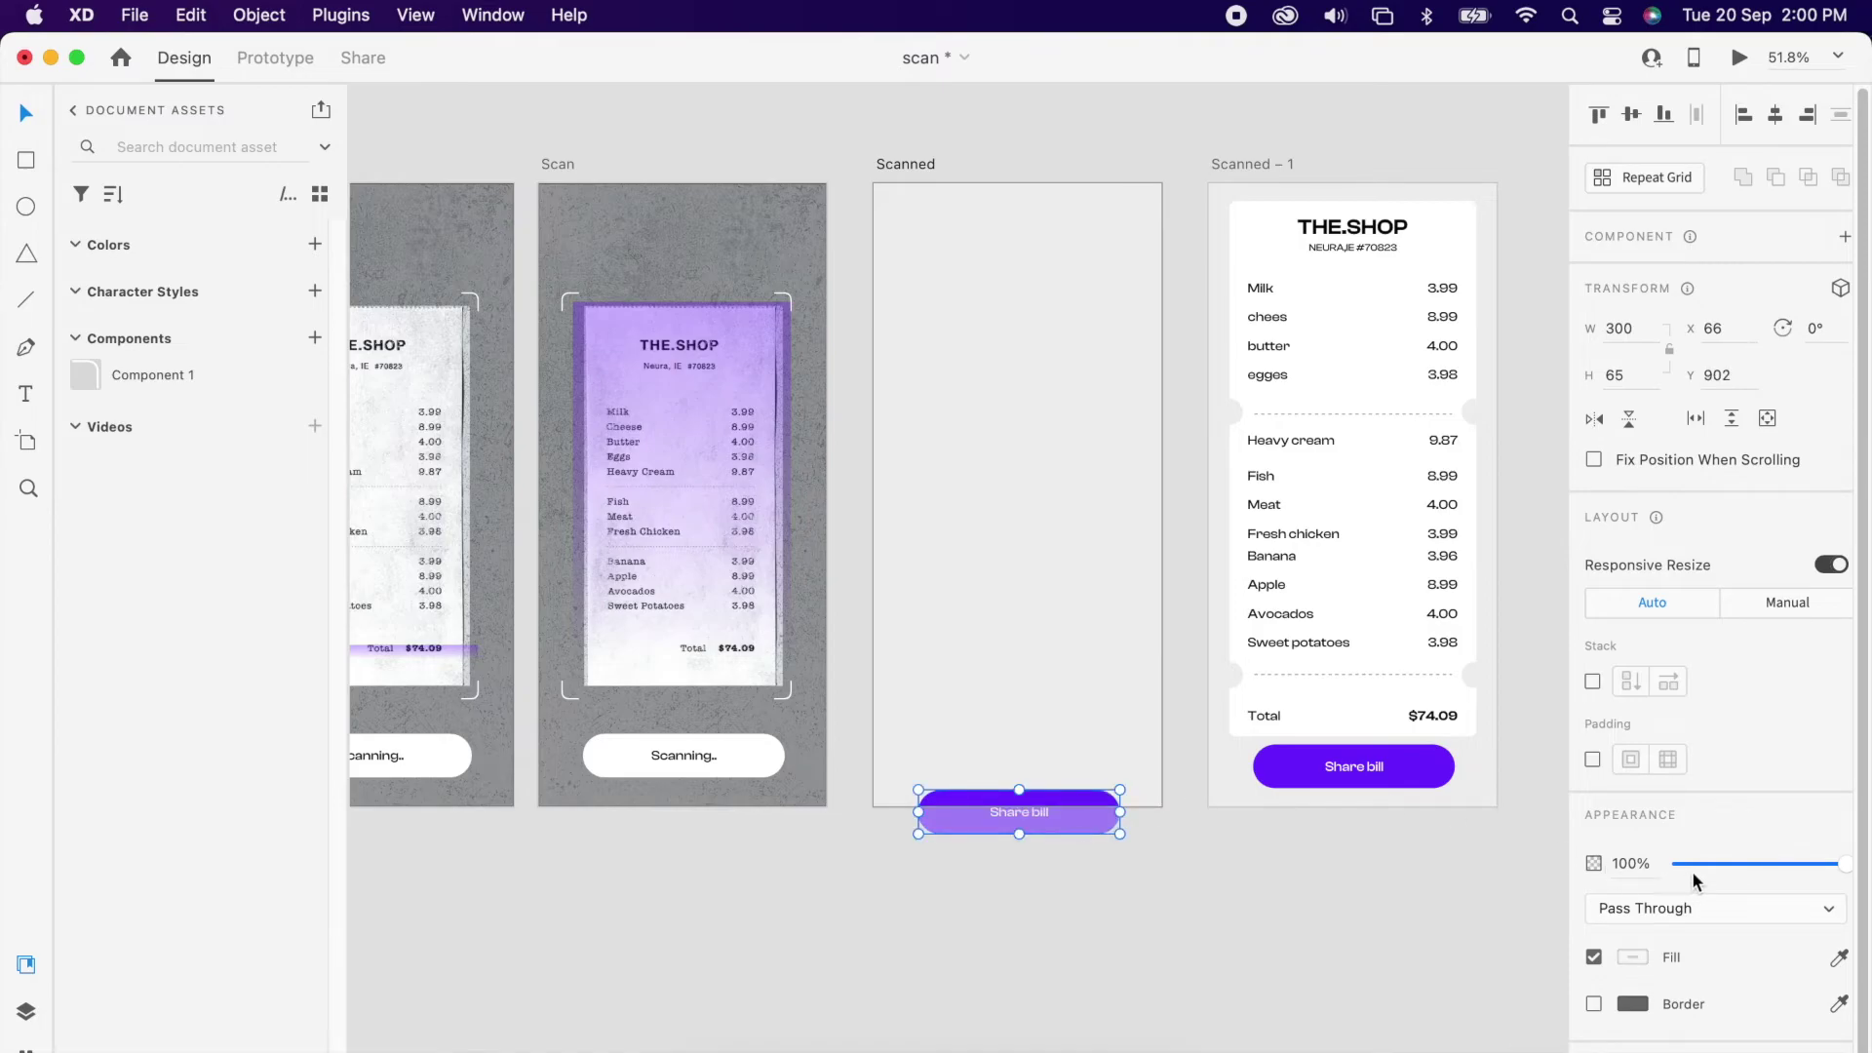
pyautogui.moveTo(1692, 870); pyautogui.dragTo(1630, 876)
pyautogui.click(1242, 938)
pyautogui.hscroll(-2, 1242, 938)
pyautogui.scroll(-1, 1242, 938)
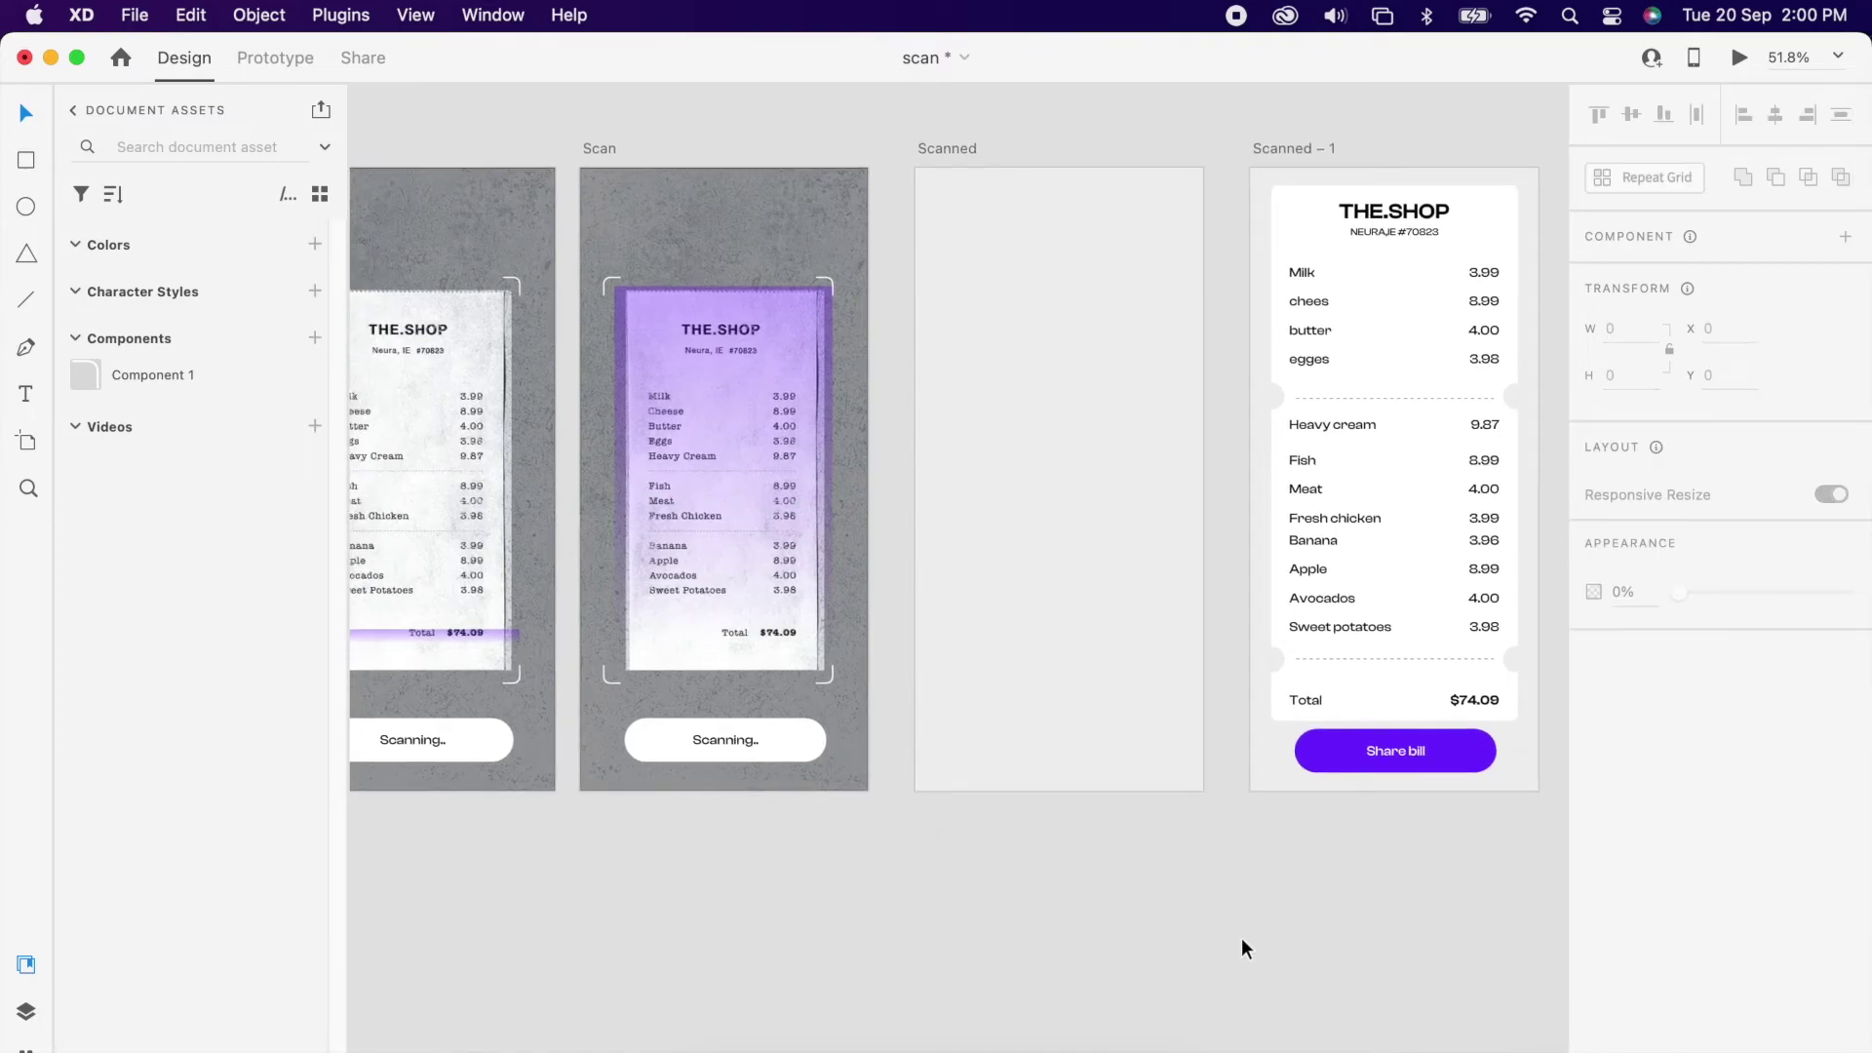
# Step: Change the fill of the Scan – 3, Scan – 2, Scan – 1 and Scan artboards to light grey
pyautogui.scroll(-3, 1242, 937)
pyautogui.hscroll(-3, 1242, 938)
pyautogui.scroll(-2, 1242, 938)
pyautogui.hscroll(-2, 1002, 723)
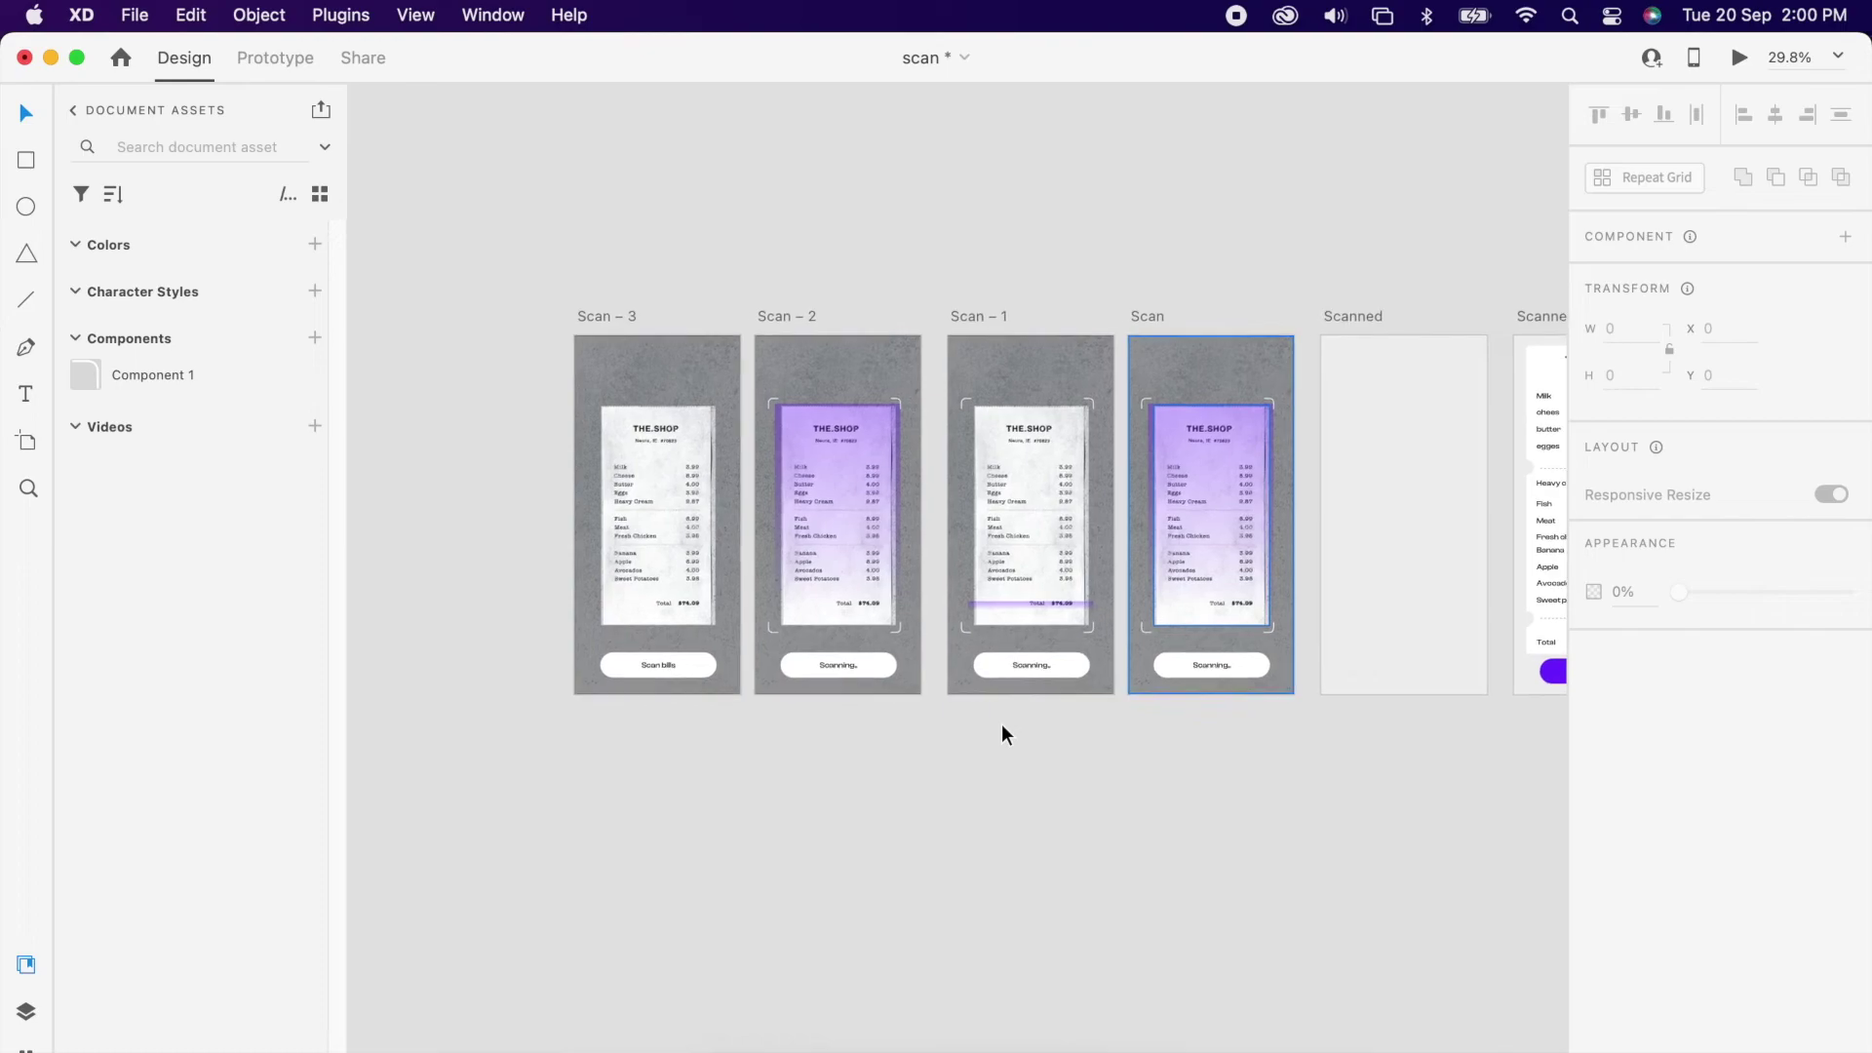
pyautogui.moveTo(488, 264); pyautogui.dragTo(1302, 840)
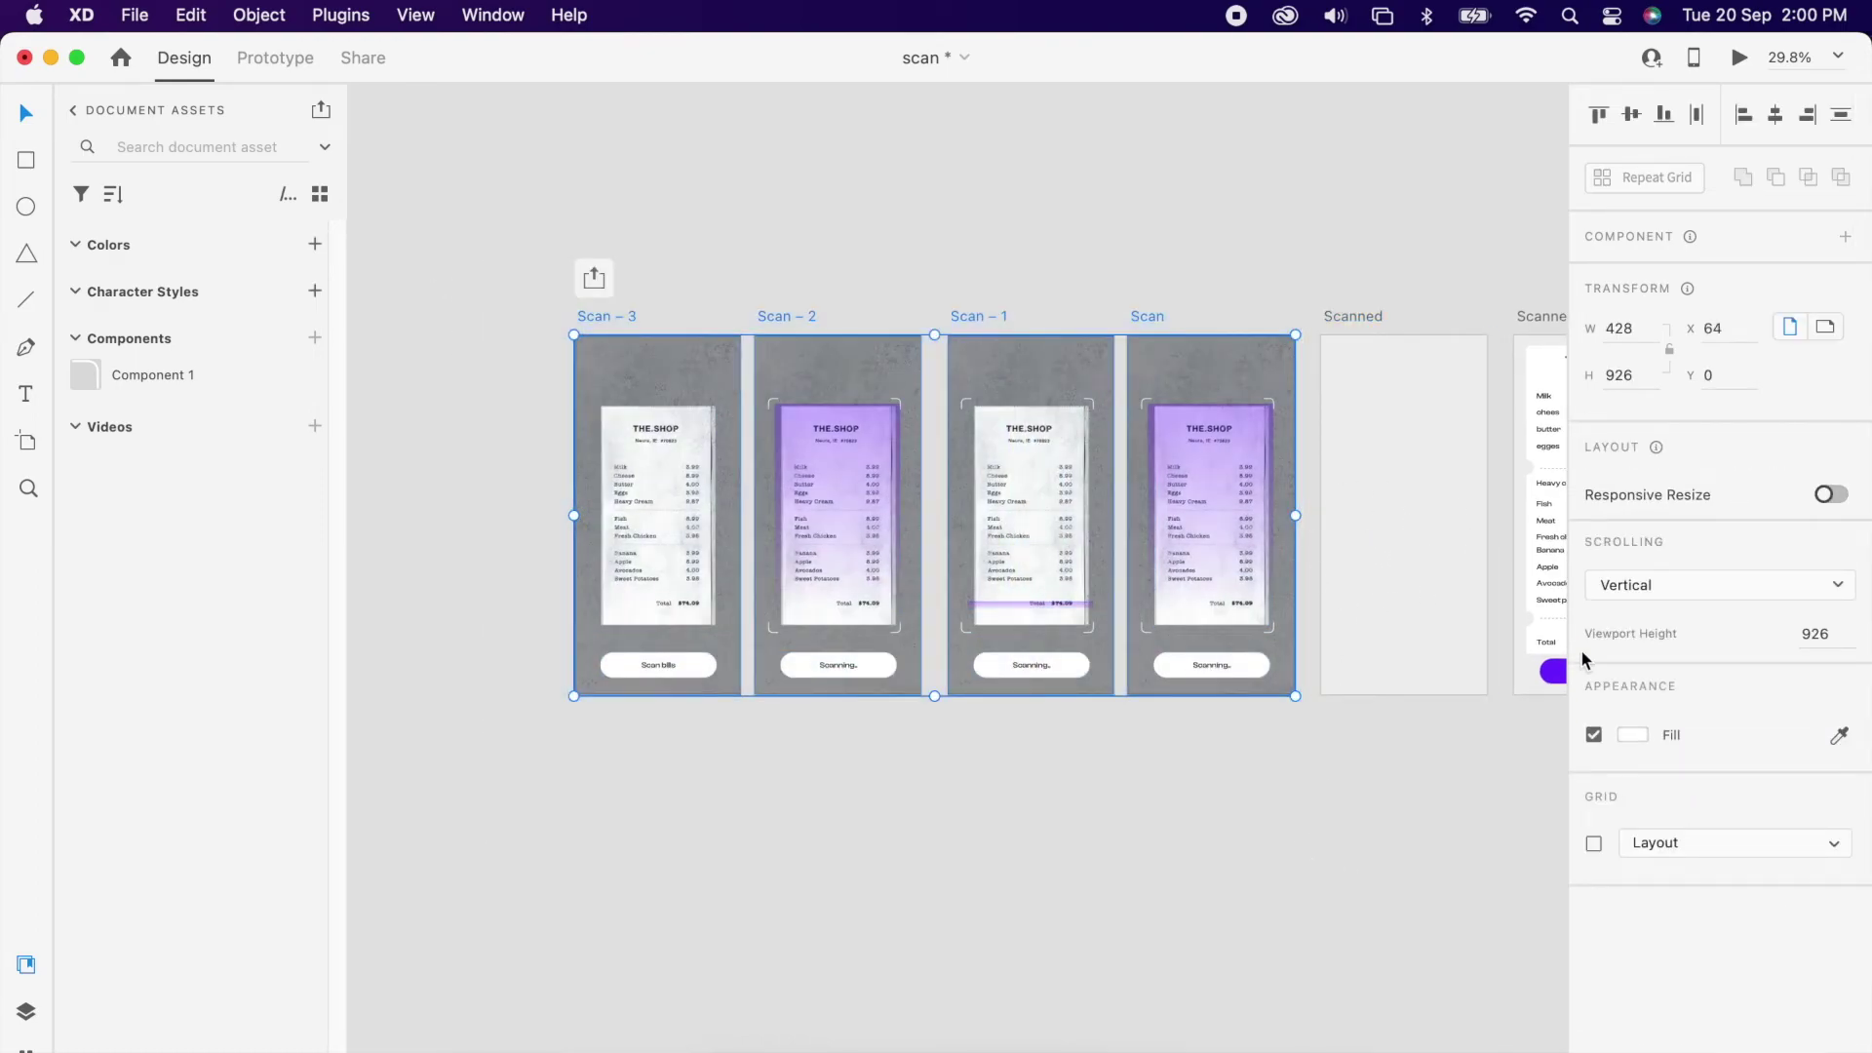
pyautogui.click(1297, 727)
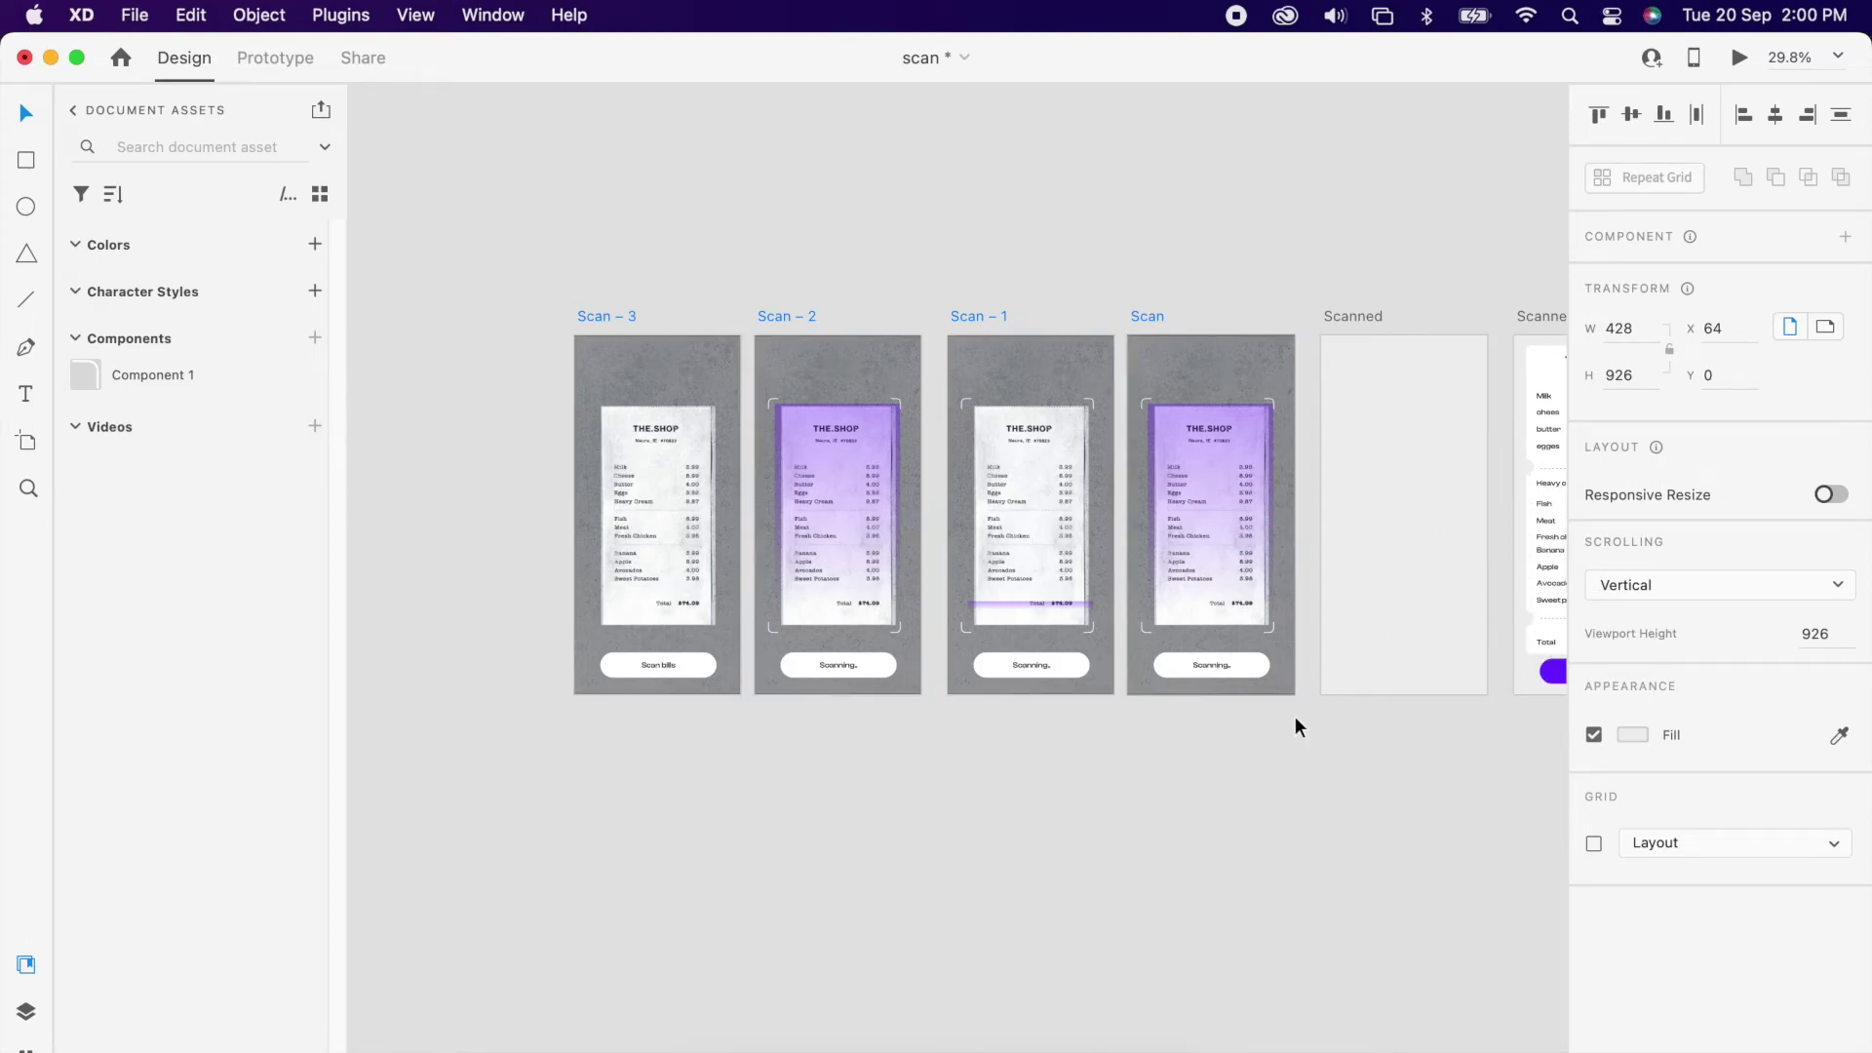
# Step: Link the Scan bills button on Scan – 3 to the Scan – 2 artboard in the prototype
pyautogui.hscroll(5, 1293, 723)
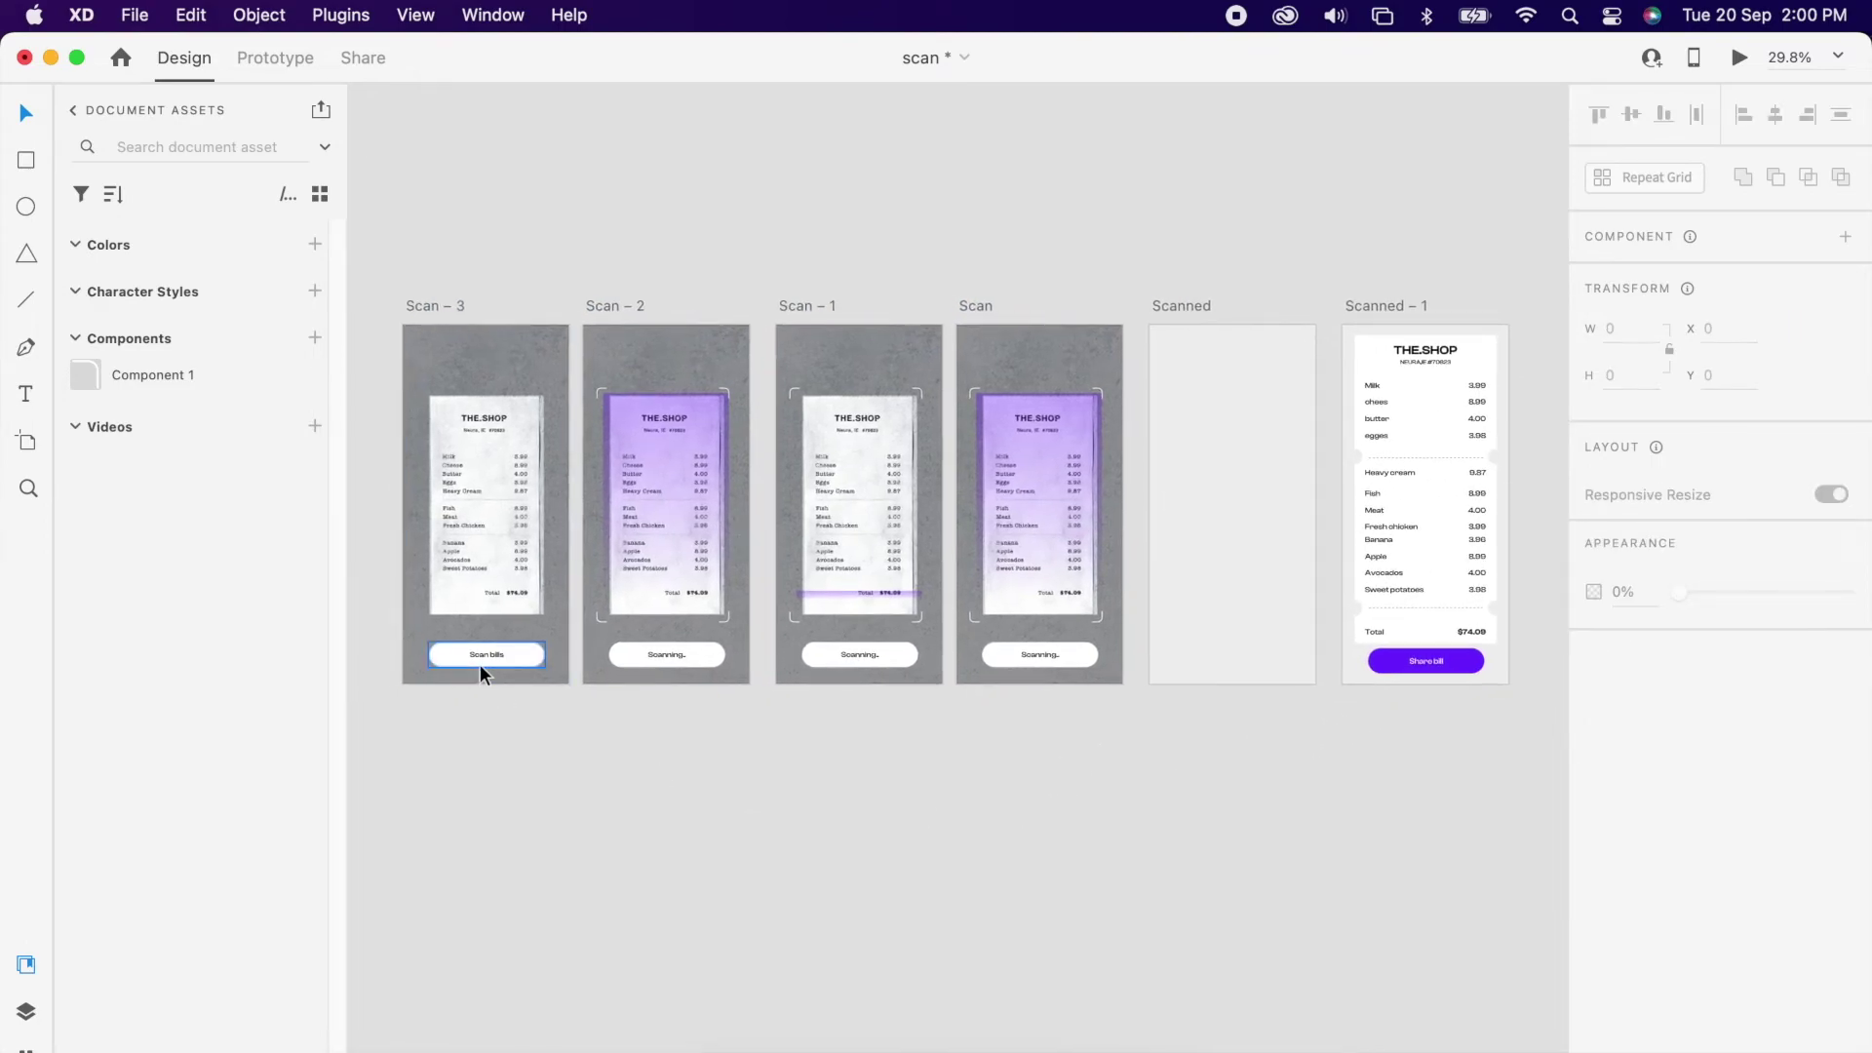
pyautogui.click(482, 663)
pyautogui.click(276, 58)
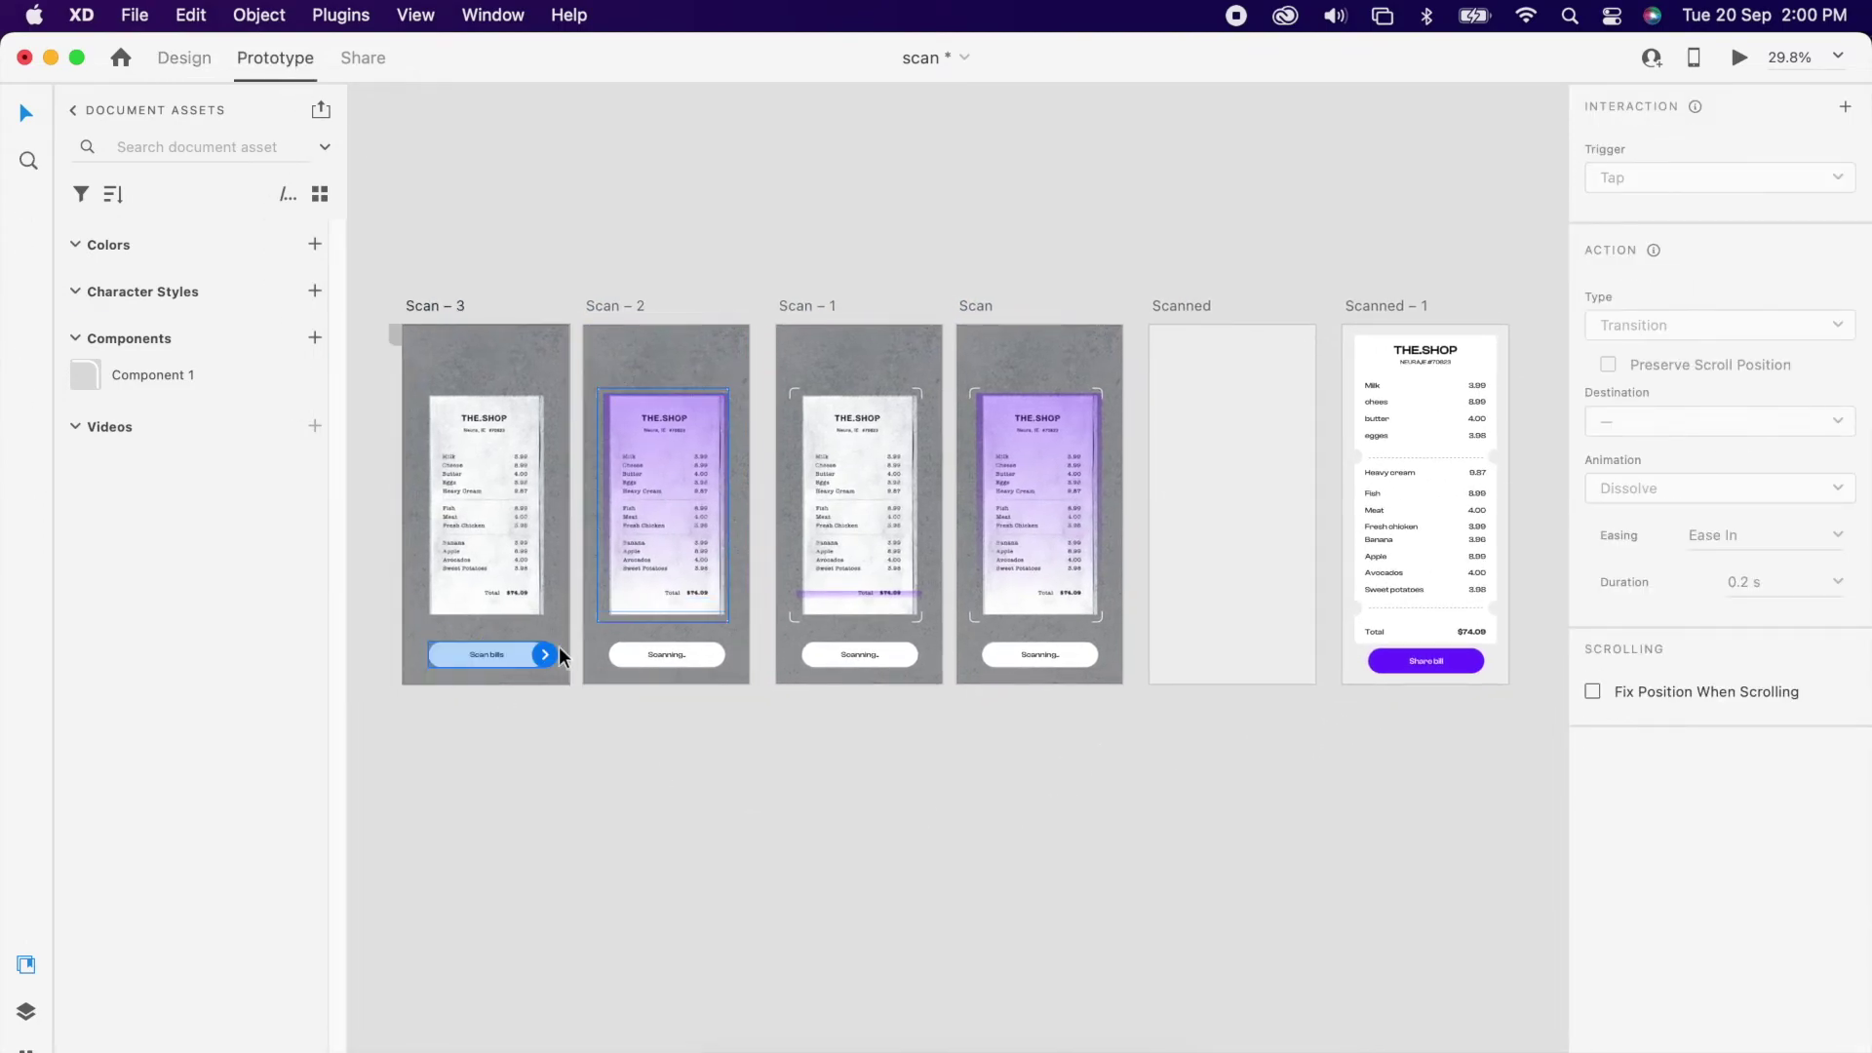
pyautogui.moveTo(545, 654); pyautogui.dragTo(616, 547)
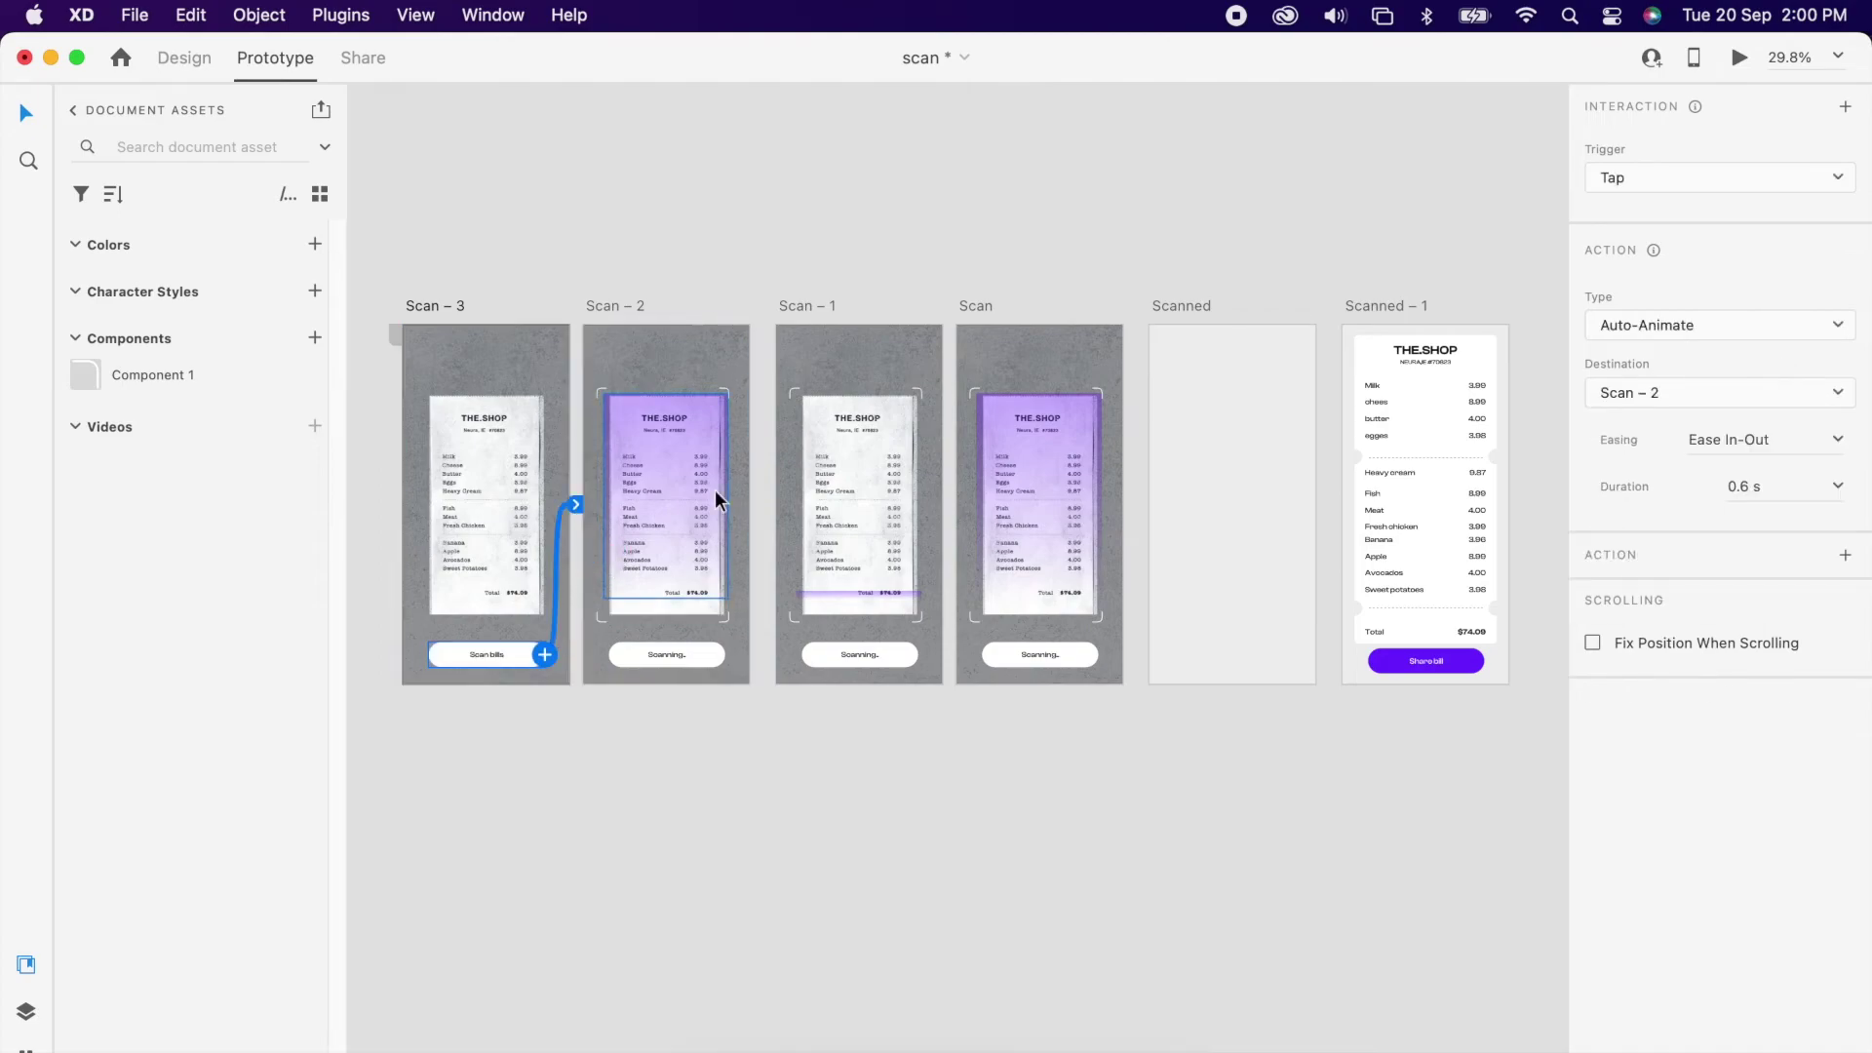
# Step: Configure the Scan bills interaction with a Tap trigger, Auto-Animate action, Ease In-Out easing and 1.5 s duration
pyautogui.click(1650, 176)
pyautogui.click(1649, 179)
pyautogui.click(1665, 328)
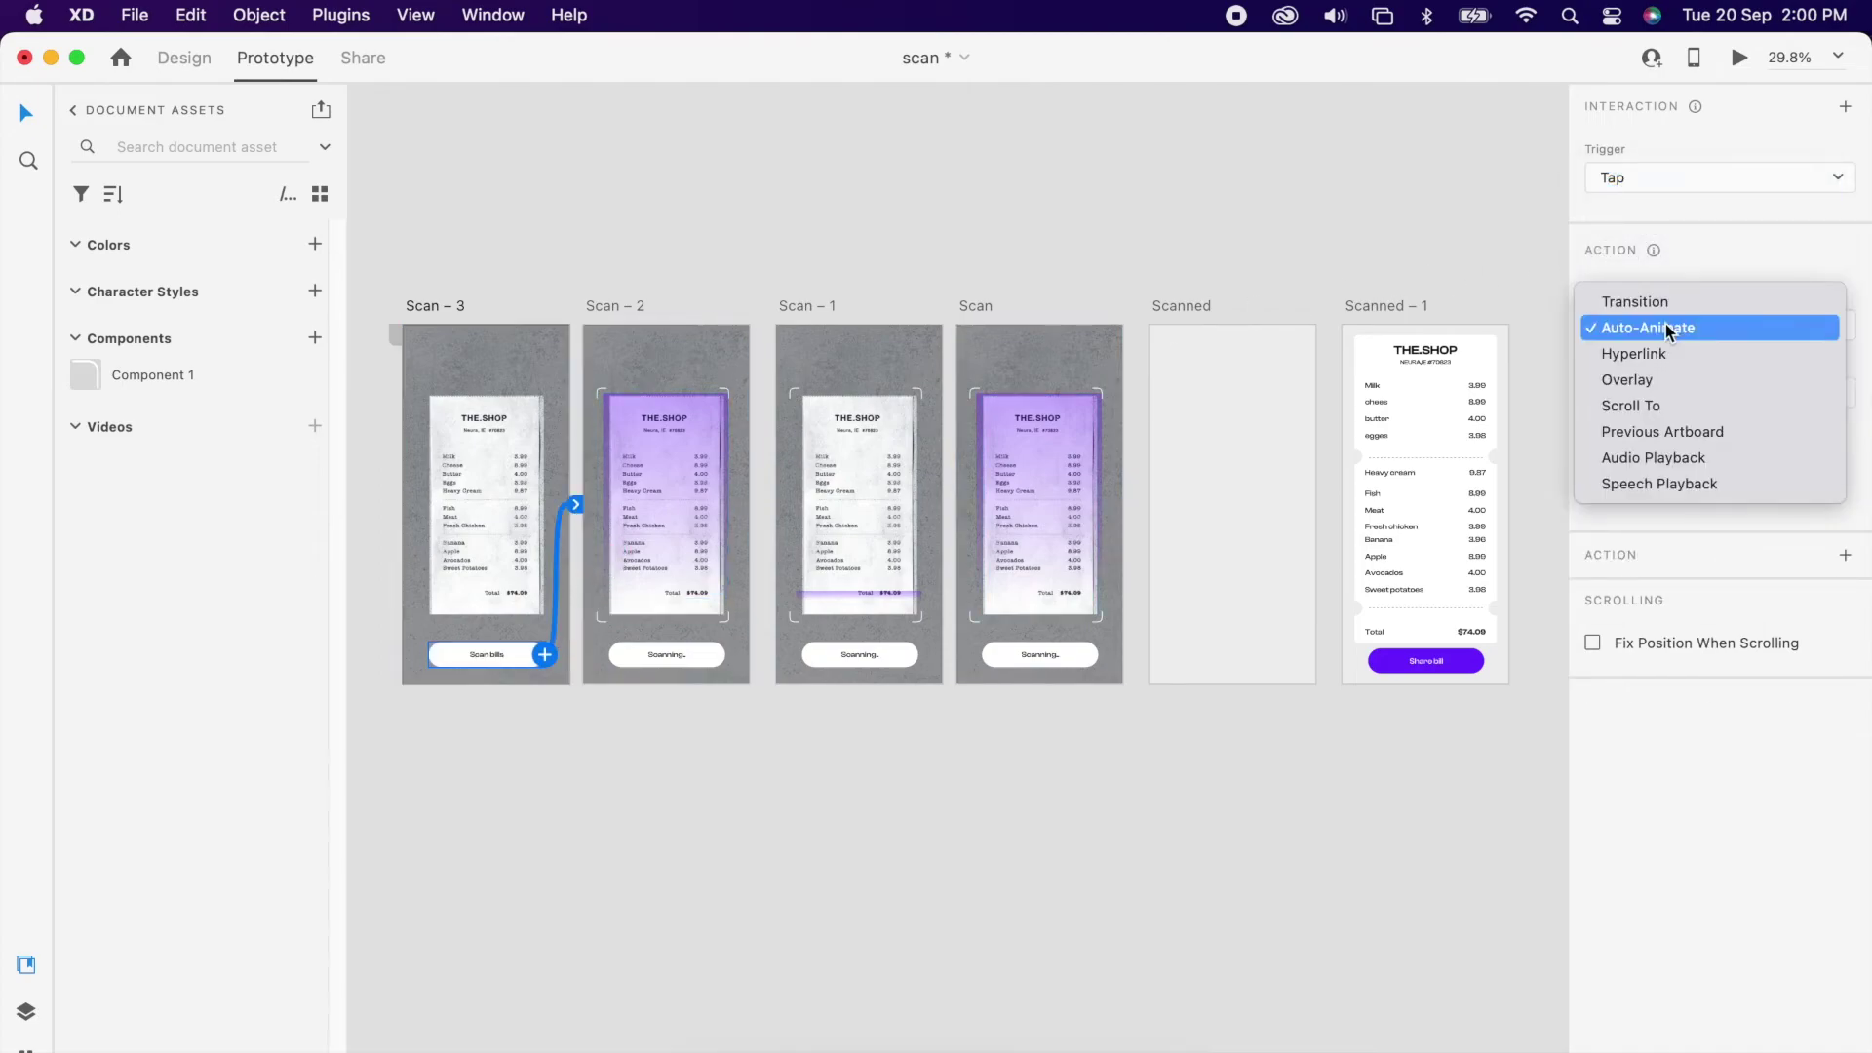
pyautogui.click(1665, 329)
pyautogui.click(1837, 442)
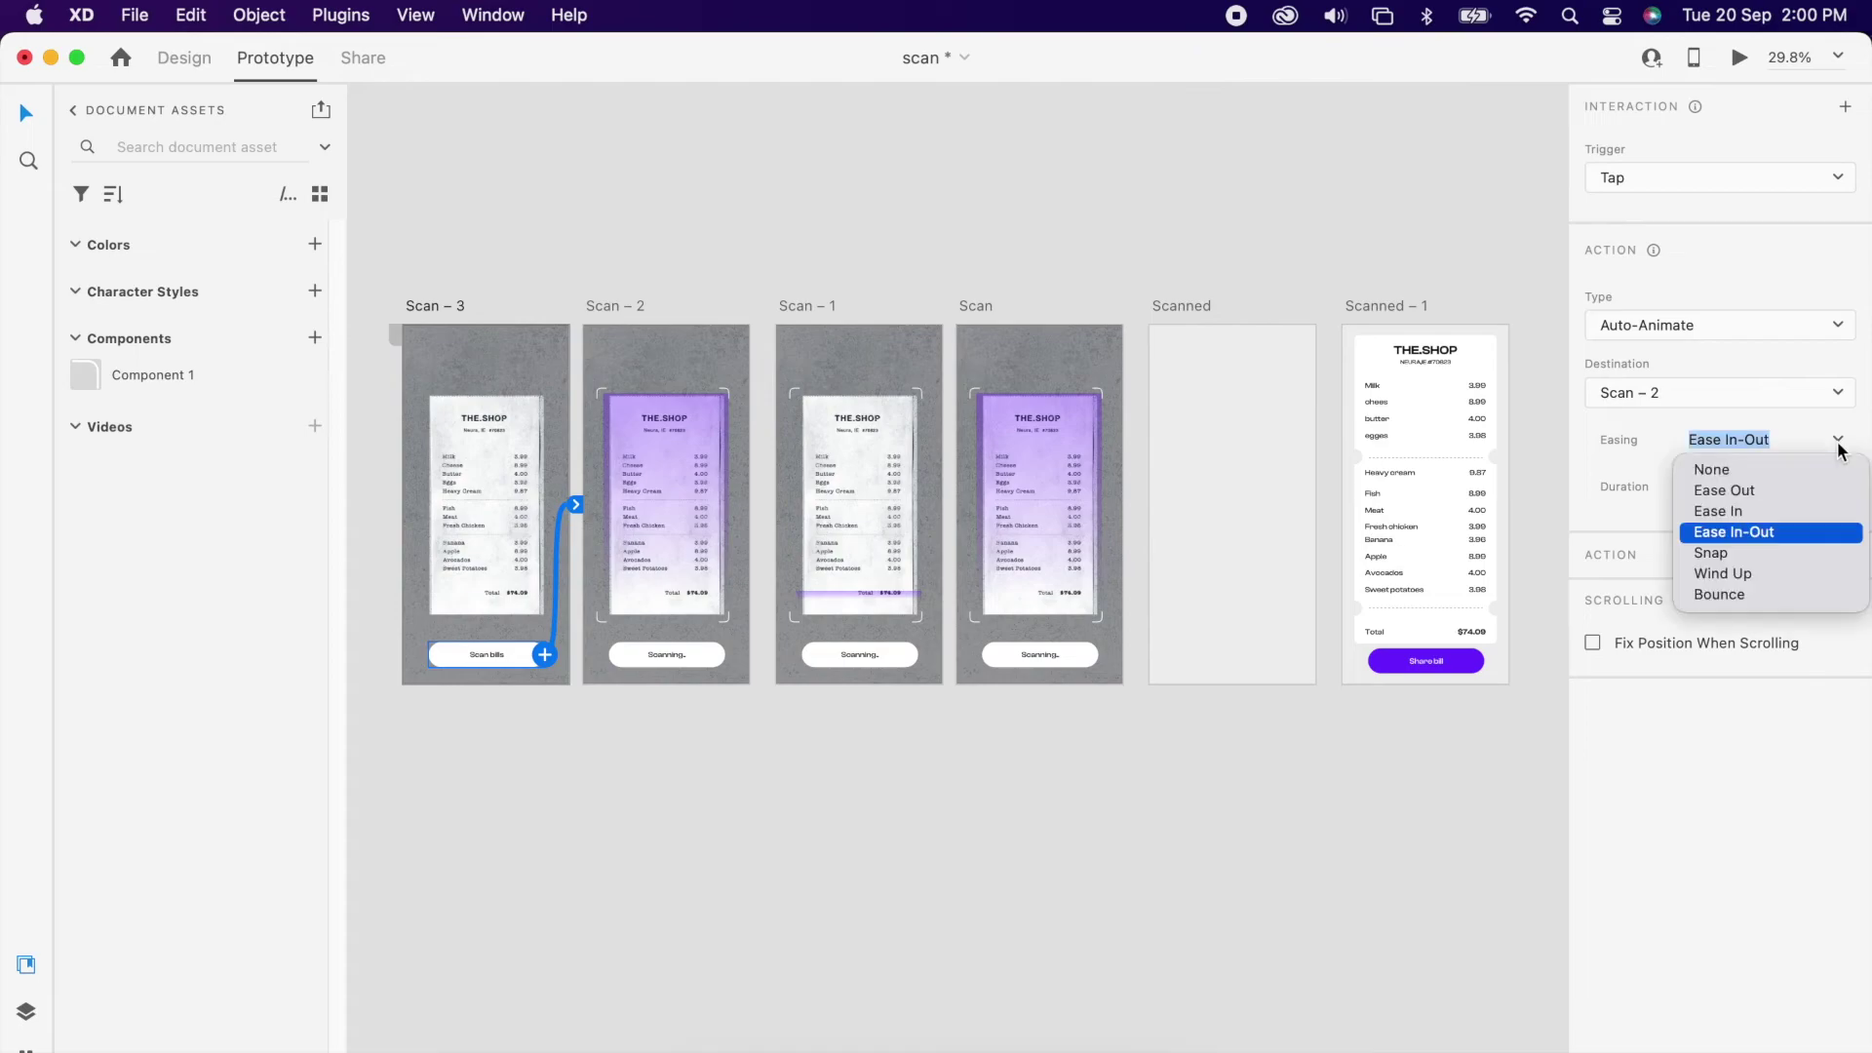
pyautogui.click(1735, 533)
pyautogui.click(1763, 492)
pyautogui.write('1.5 s')
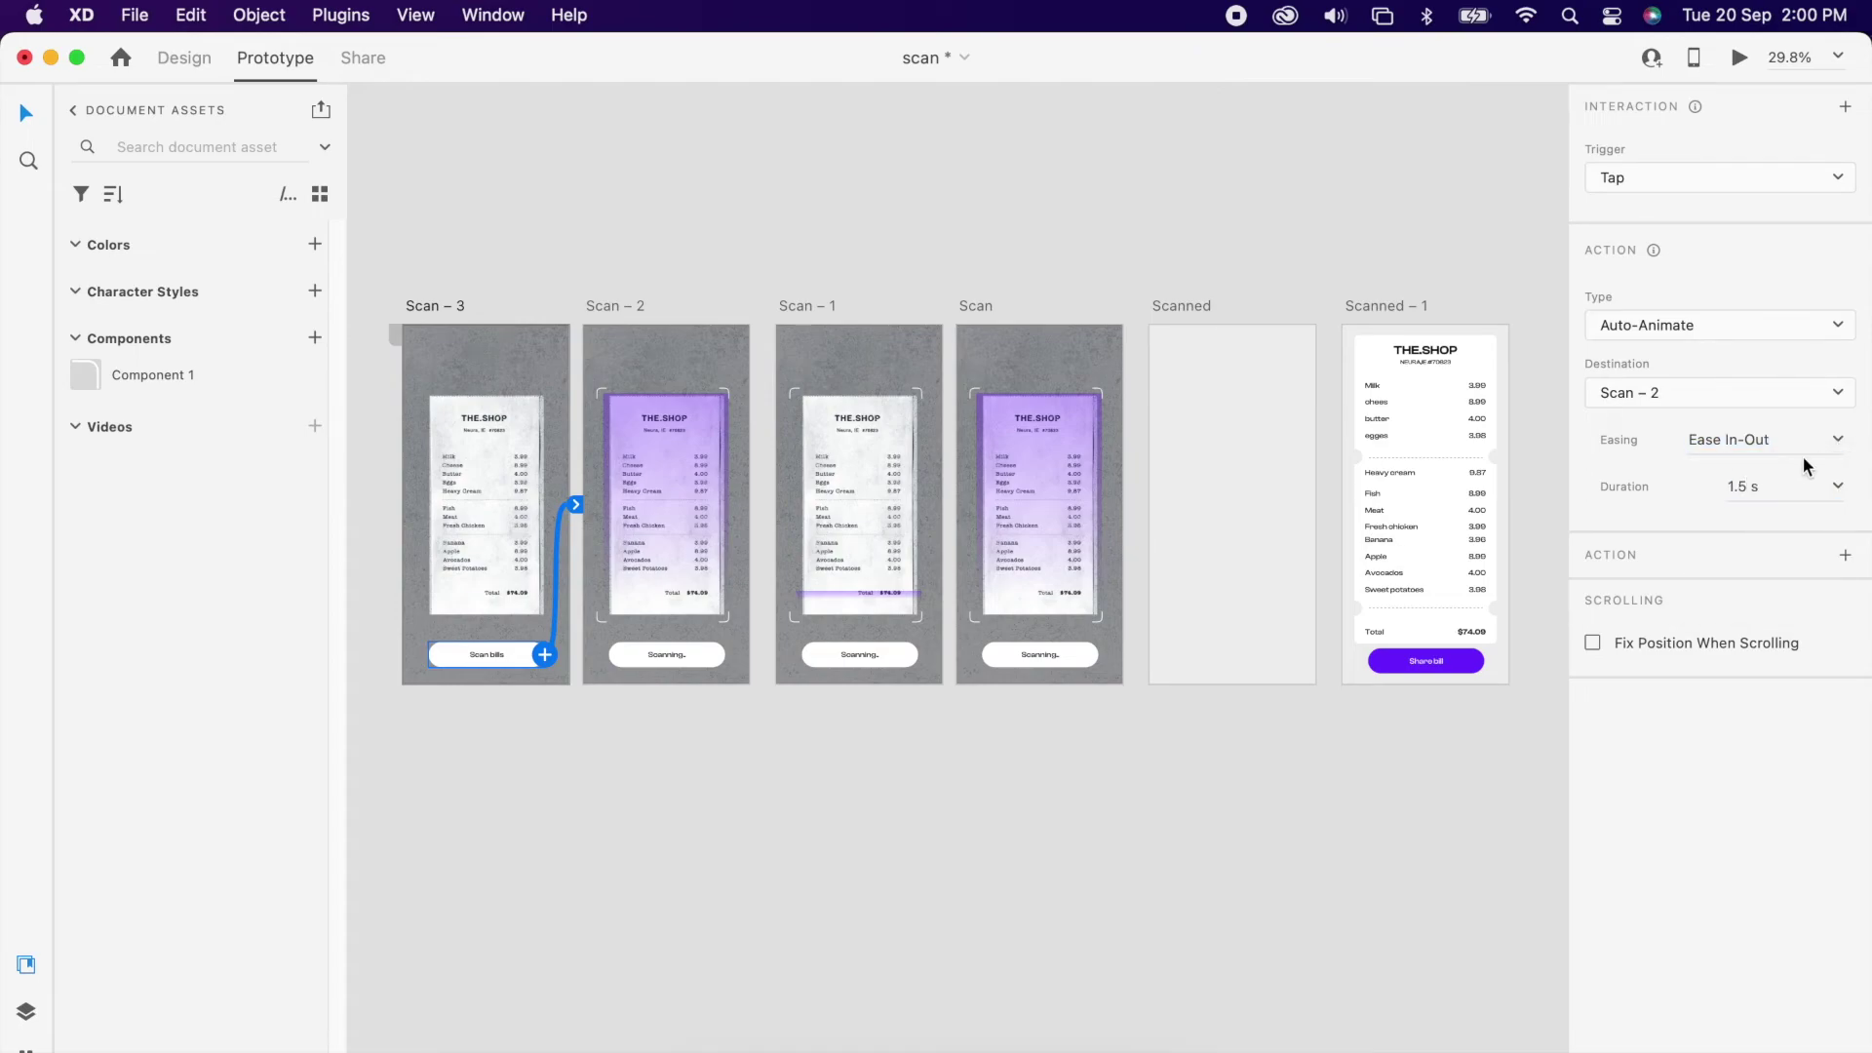
# Step: Link the Scan – 2 artboard to Scan – 1 with a Time trigger
pyautogui.click(636, 304)
pyautogui.moveTo(751, 482); pyautogui.dragTo(824, 527)
pyautogui.click(1778, 175)
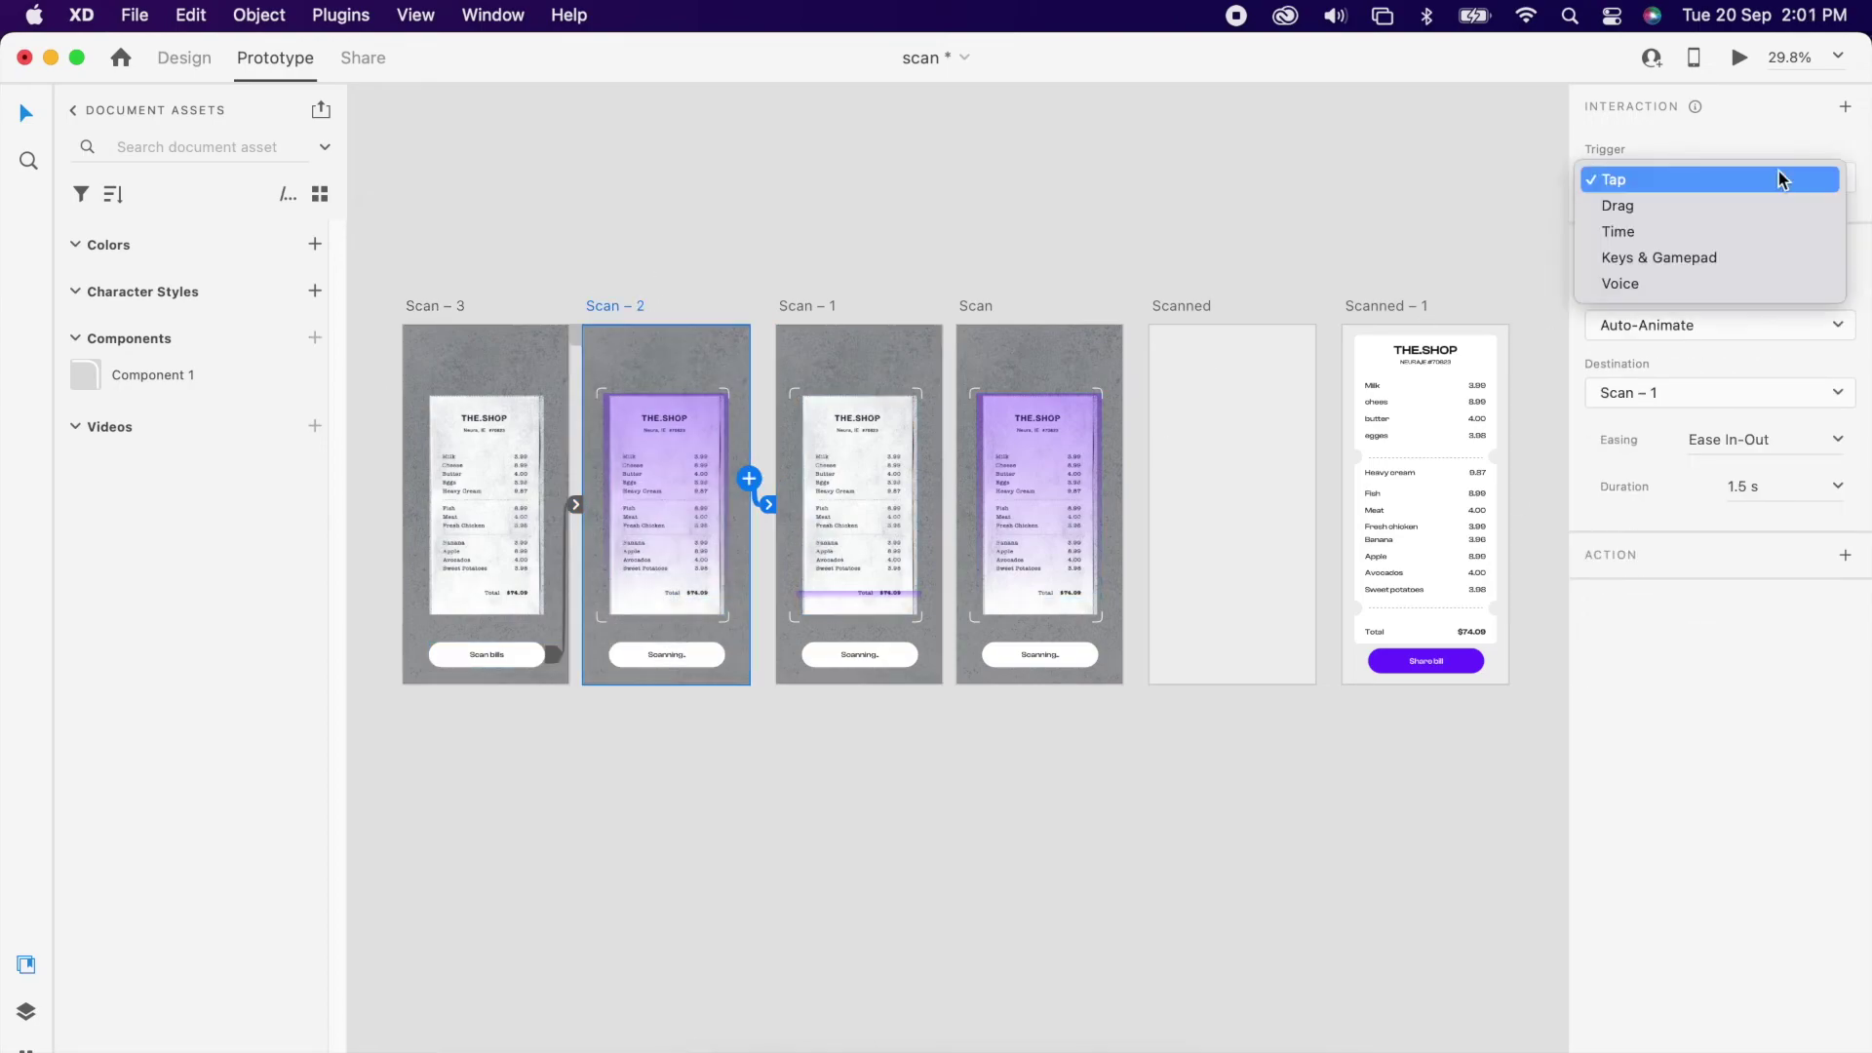
pyautogui.click(1666, 232)
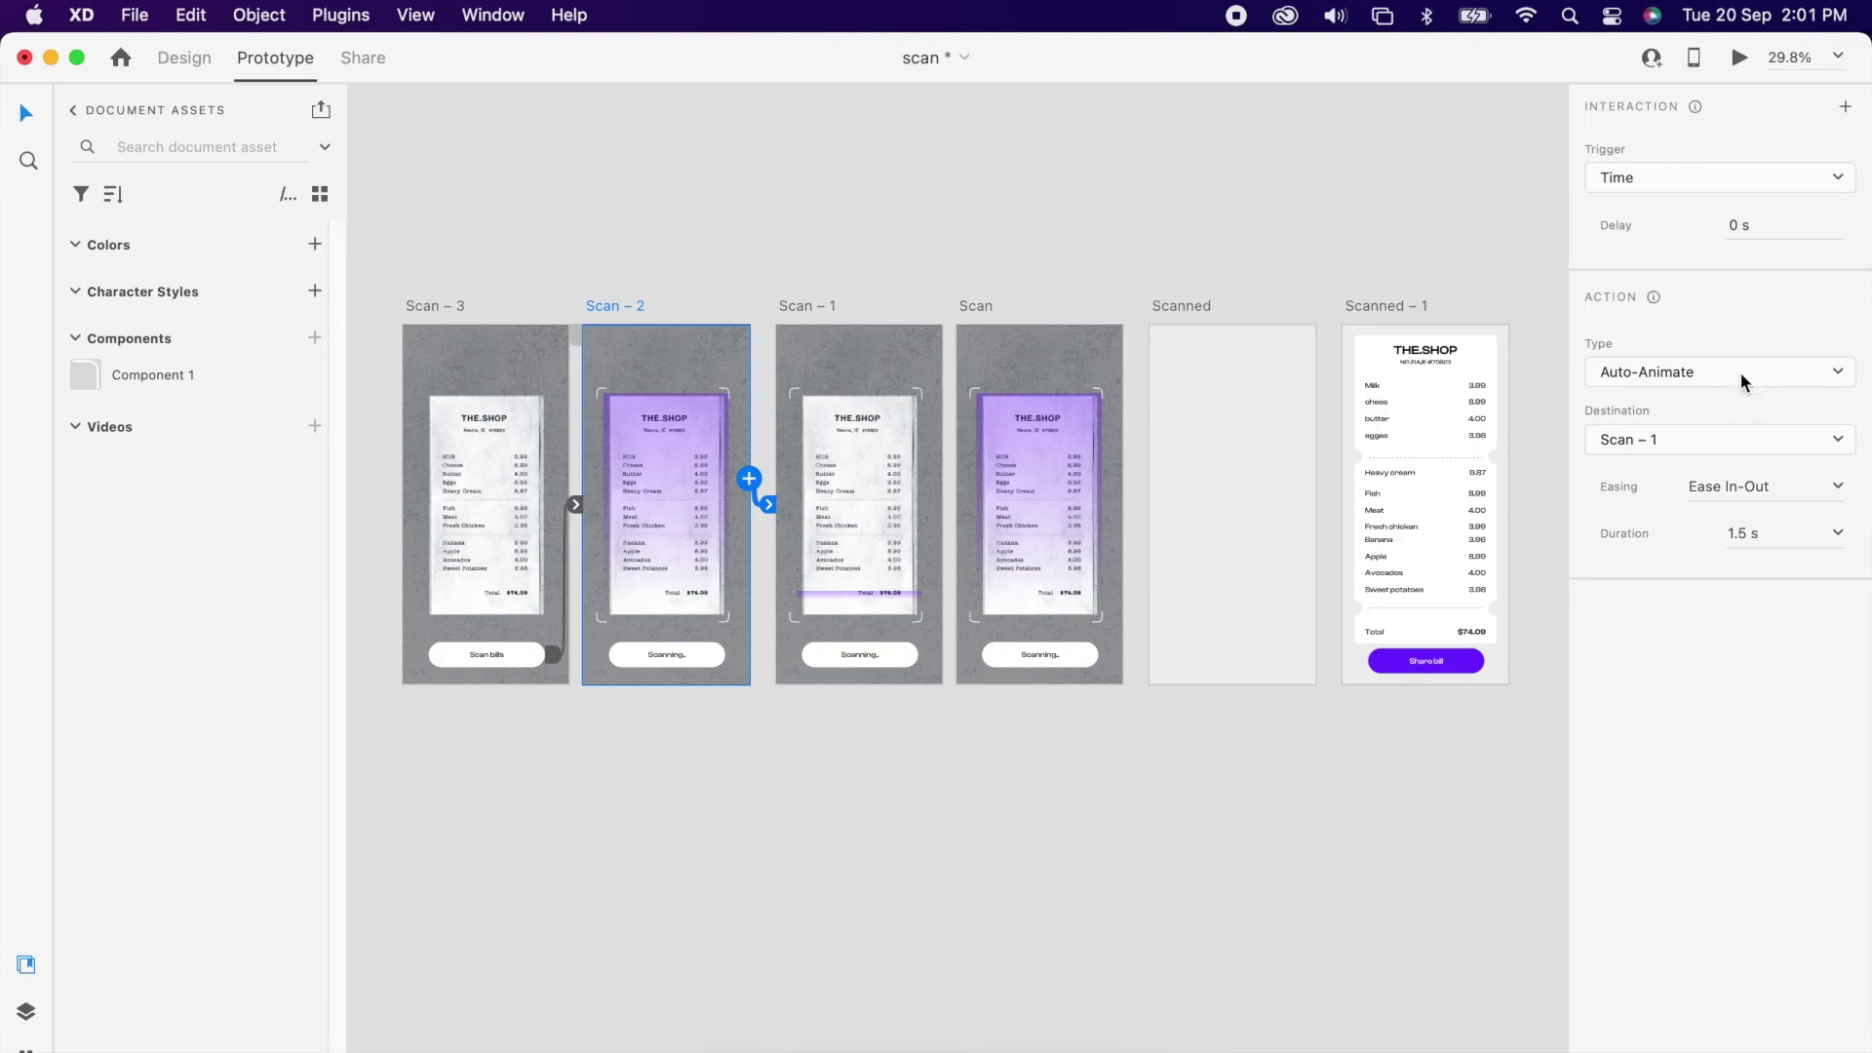
# Step: Continue the prototype links from Scan – 1 through Scan and Scanned to the Scanned – 1 artboard
pyautogui.click(821, 306)
pyautogui.moveTo(943, 478); pyautogui.dragTo(985, 512)
pyautogui.click(975, 306)
pyautogui.moveTo(1123, 478); pyautogui.dragTo(1205, 360)
pyautogui.click(1189, 308)
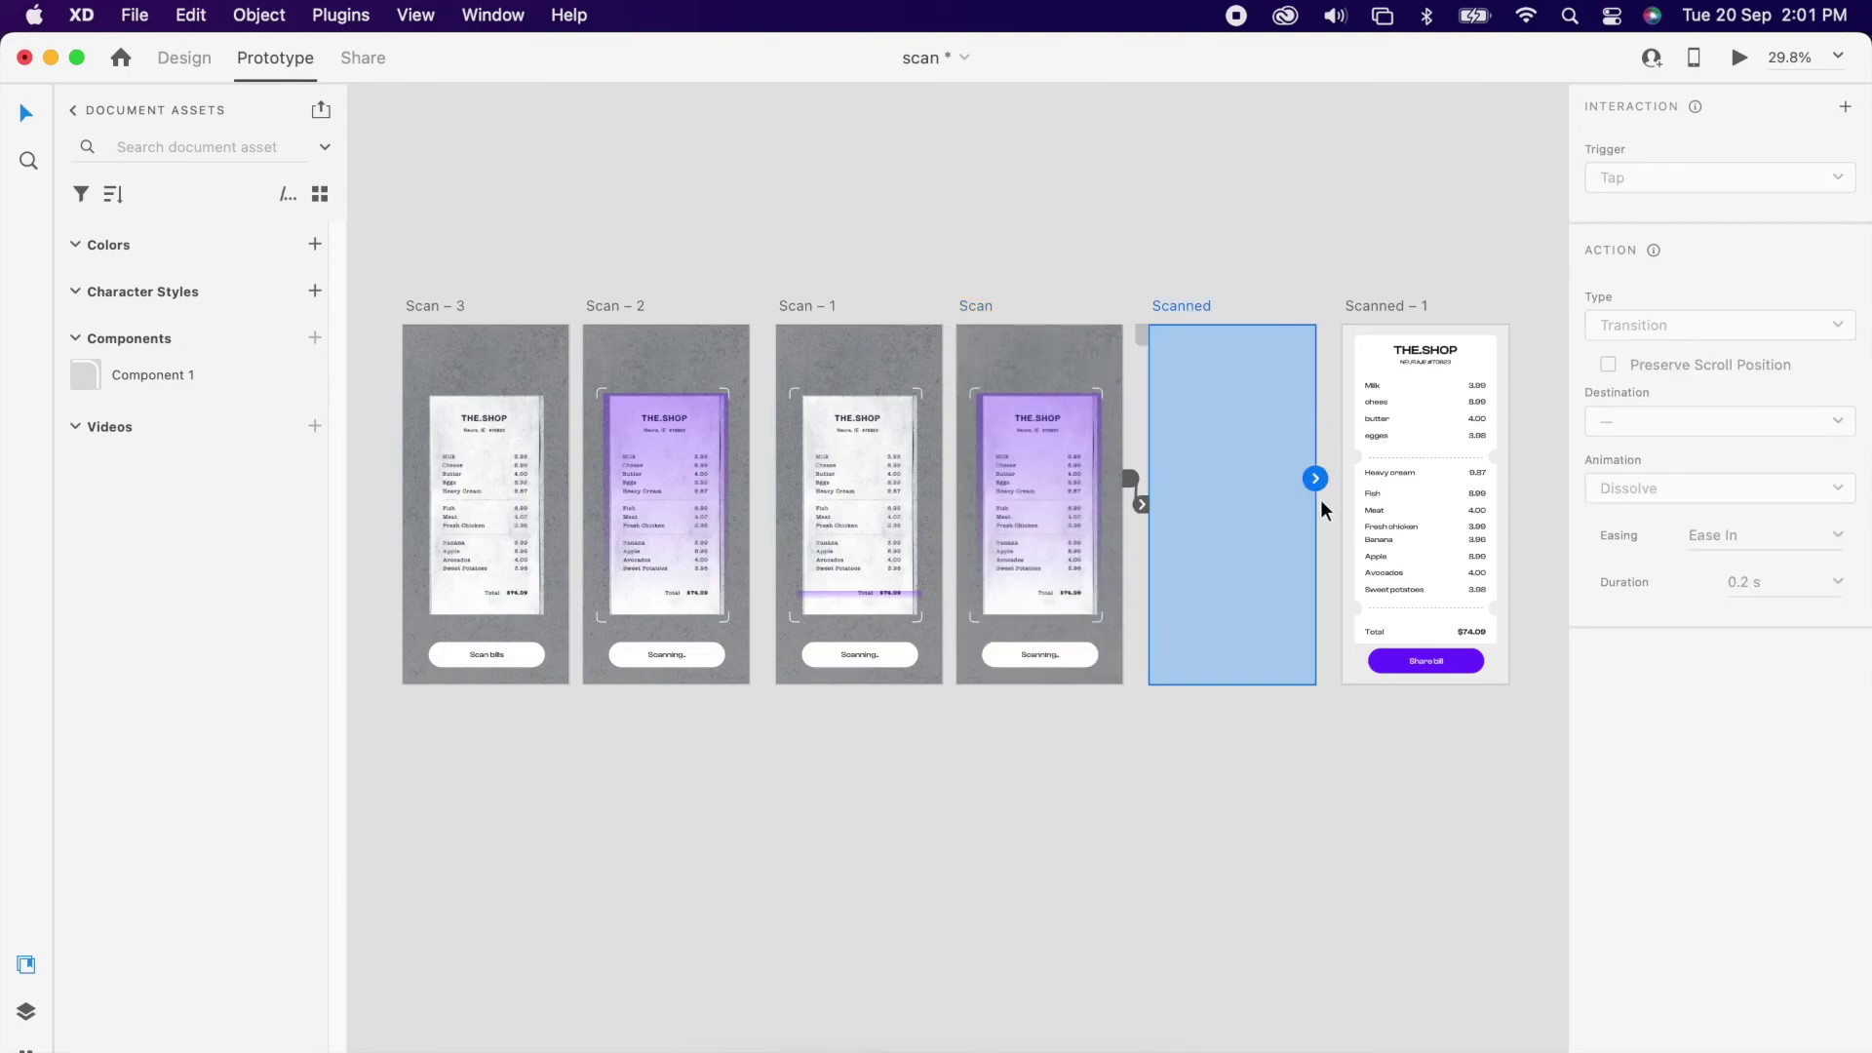
pyautogui.moveTo(1316, 488); pyautogui.dragTo(1381, 529)
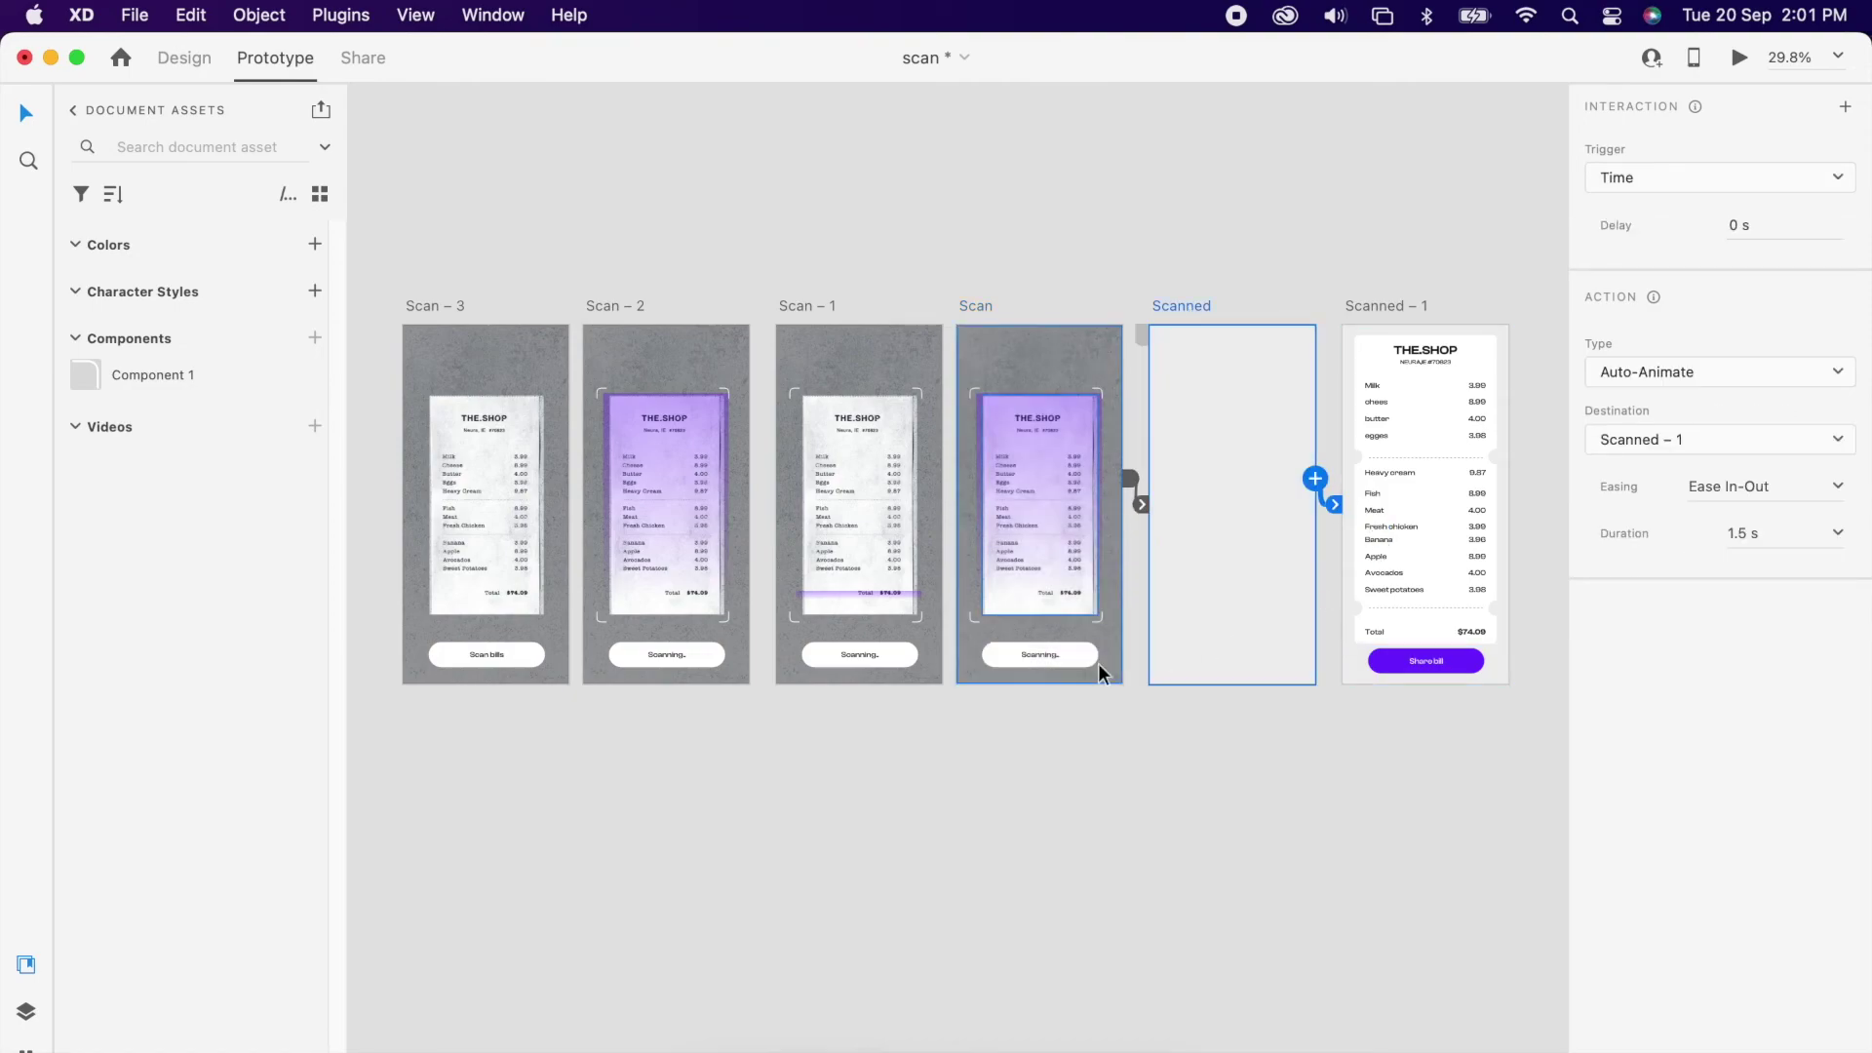
# Step: Set the delay of the transition from Scanned to Scanned – 1 to 1 s
pyautogui.hscroll(-3, 1086, 663)
pyautogui.hscroll(3, 938, 606)
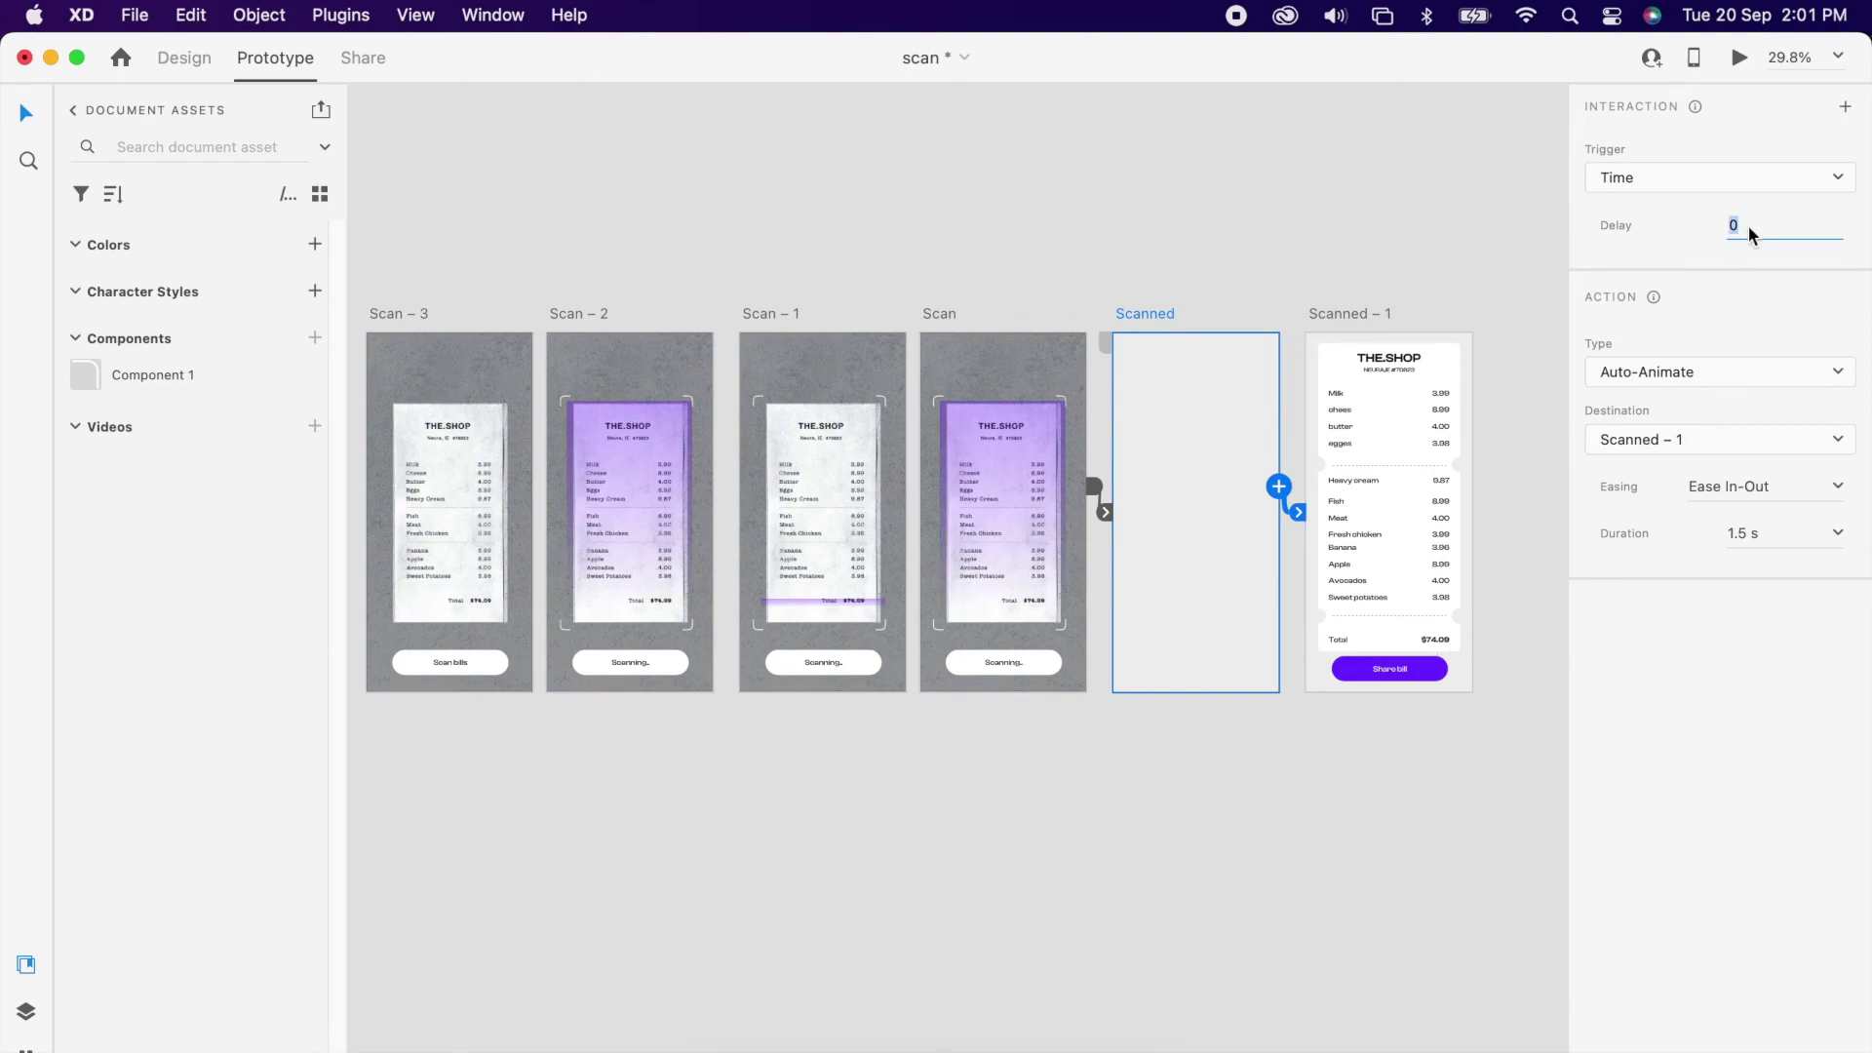
pyautogui.write('1')
pyautogui.press('Return')
# Step: Preview the prototype from the Scan – 3 artboard and start the scan animation with the Scan bills button
pyautogui.hscroll(-5, 1179, 499)
pyautogui.click(834, 499)
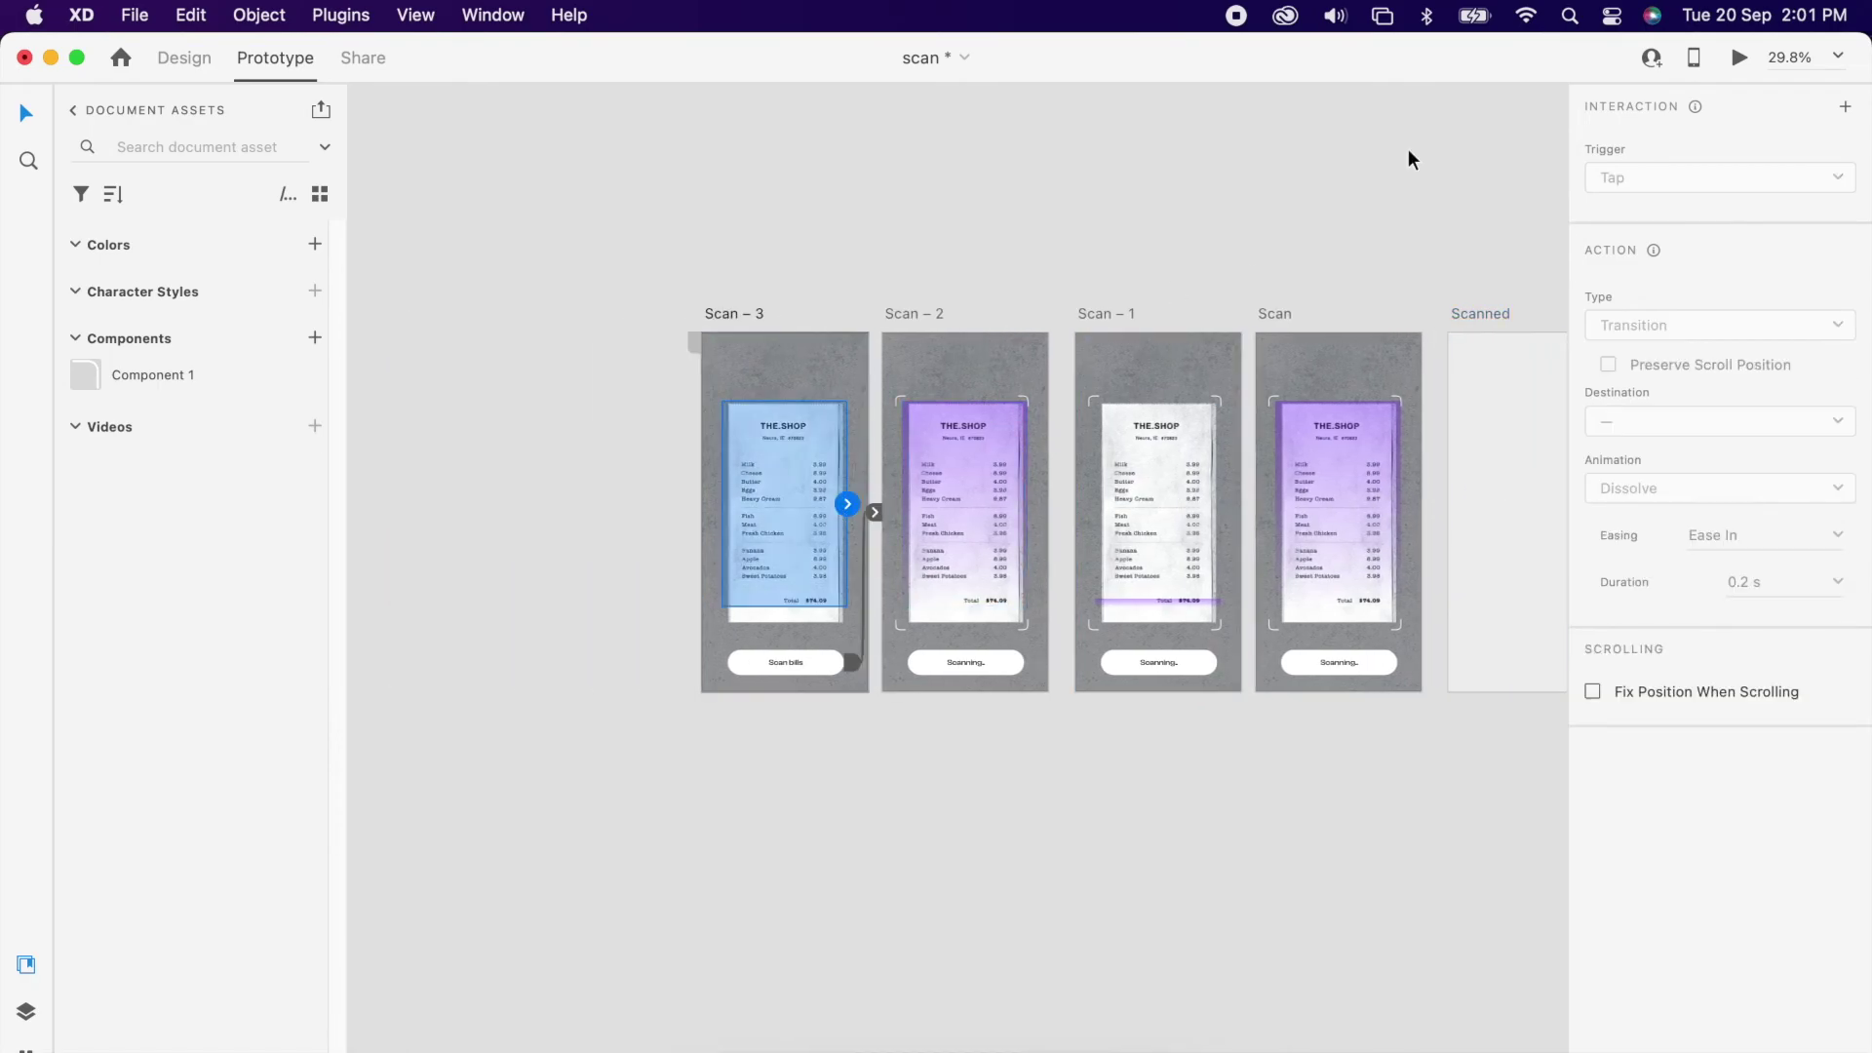
pyautogui.click(1742, 59)
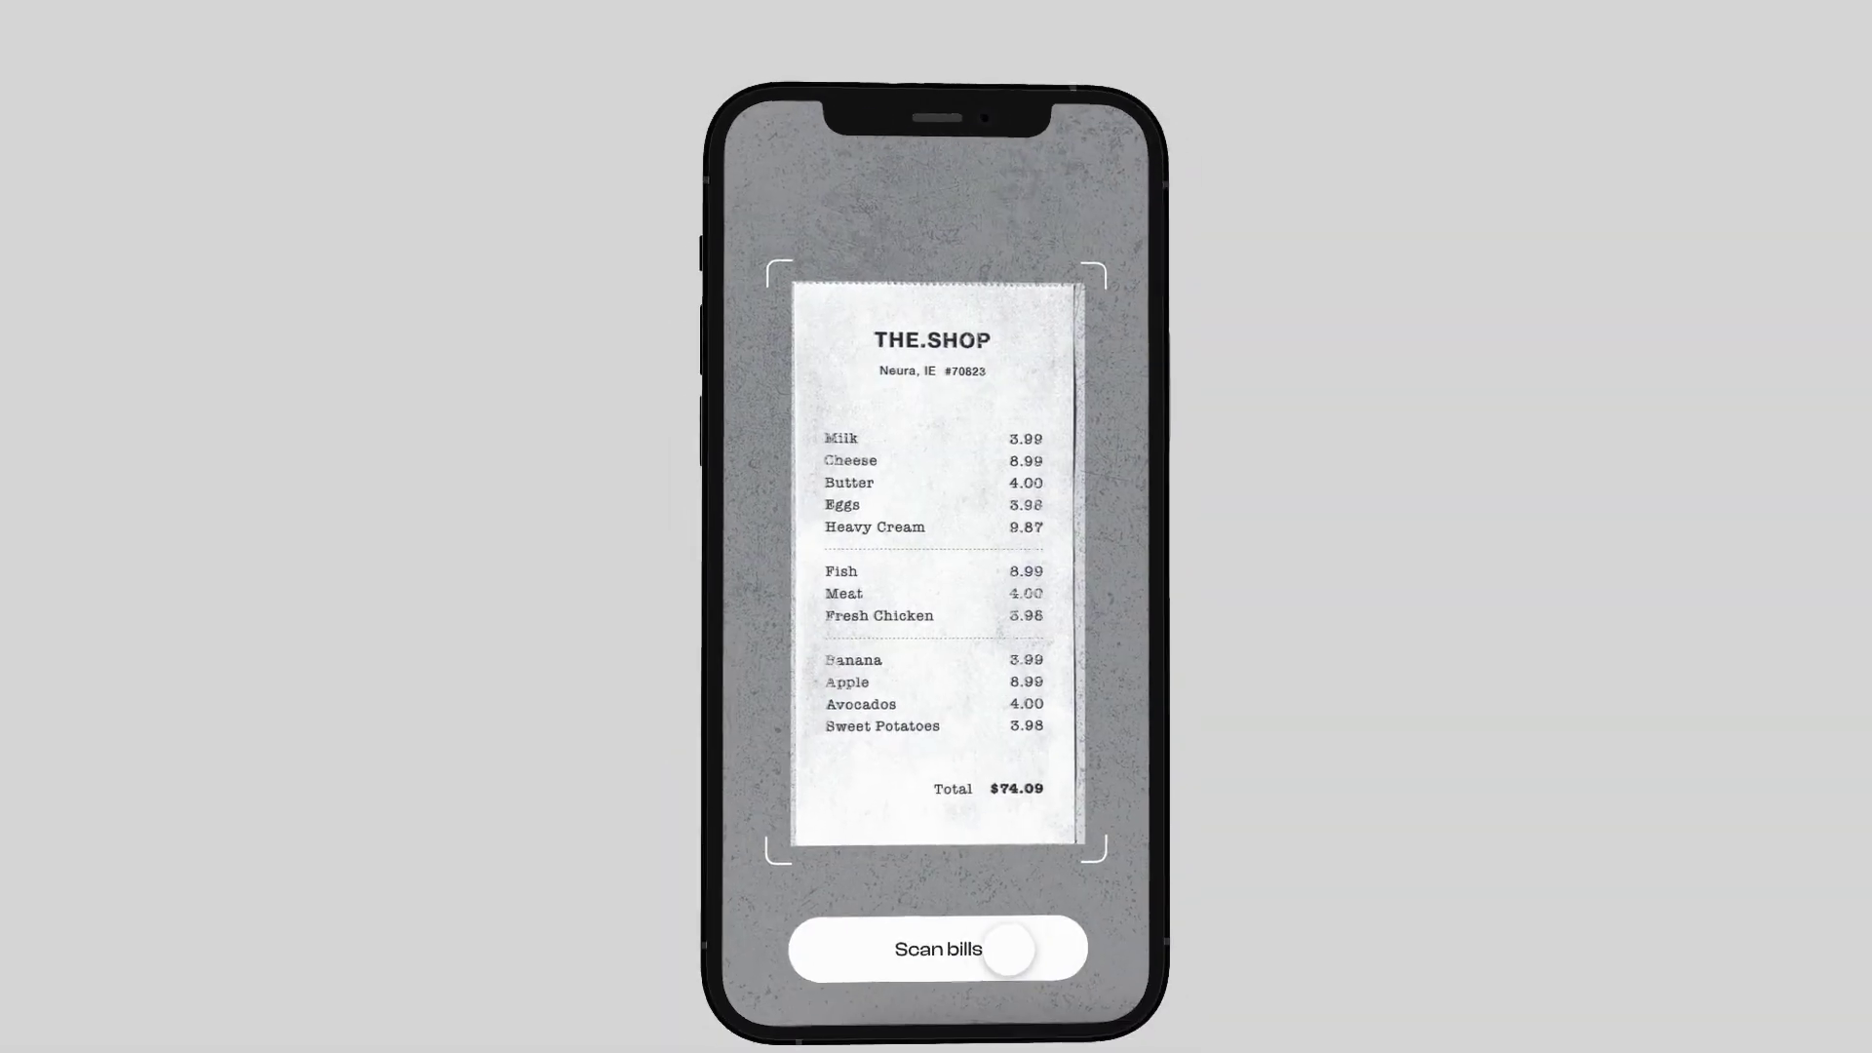
pyautogui.click(956, 892)
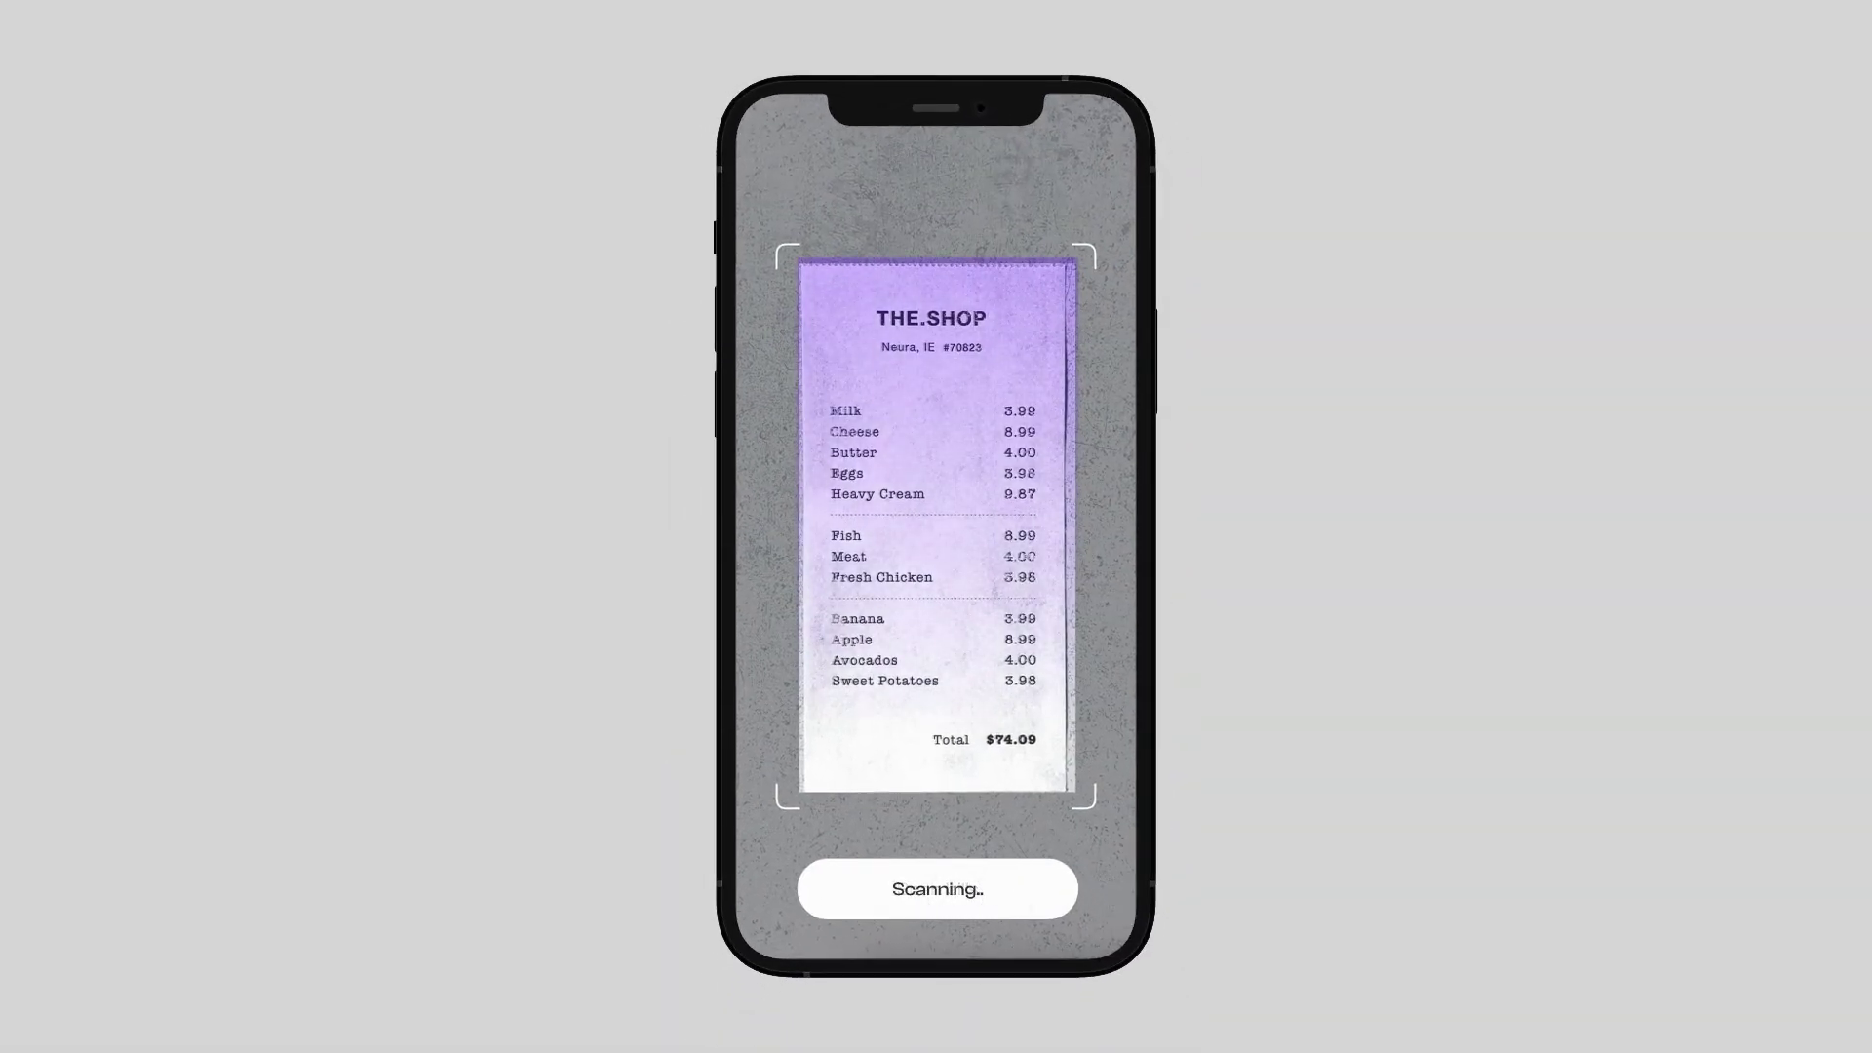